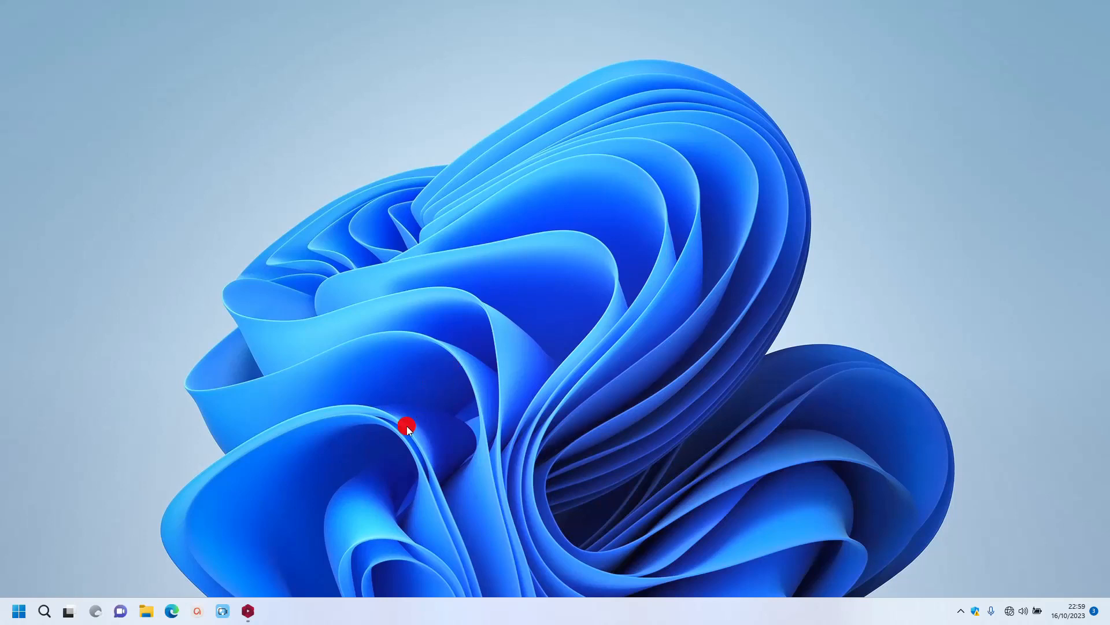
# - Switch to ProtaStructure and change the Storey 0 view from 3D to plan
pyautogui.click(248, 612)
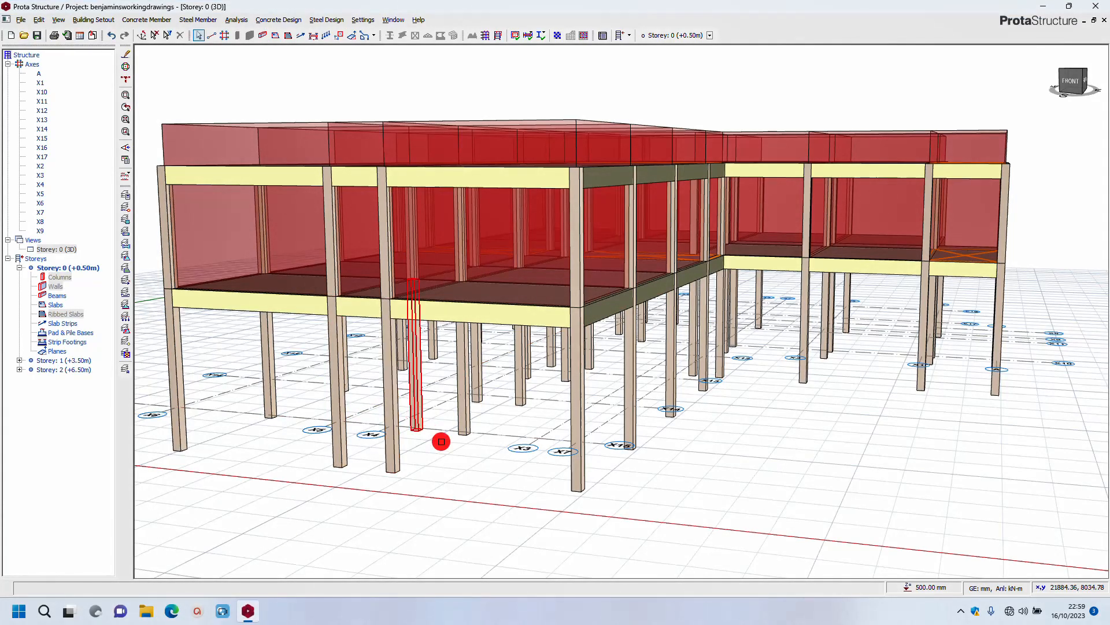
pyautogui.moveTo(734, 487)
pyautogui.mouseDown(button='middle')
pyautogui.moveTo(657, 494)
pyautogui.moveTo(662, 536)
pyautogui.moveTo(810, 515)
pyautogui.moveTo(825, 491)
pyautogui.moveTo(654, 504)
pyautogui.moveTo(867, 503)
pyautogui.moveTo(793, 488)
pyautogui.moveTo(650, 498)
pyautogui.moveTo(852, 493)
pyautogui.moveTo(704, 499)
pyautogui.moveTo(776, 501)
pyautogui.moveTo(813, 461)
pyautogui.moveTo(773, 505)
pyautogui.moveTo(748, 496)
pyautogui.mouseUp(button='middle')
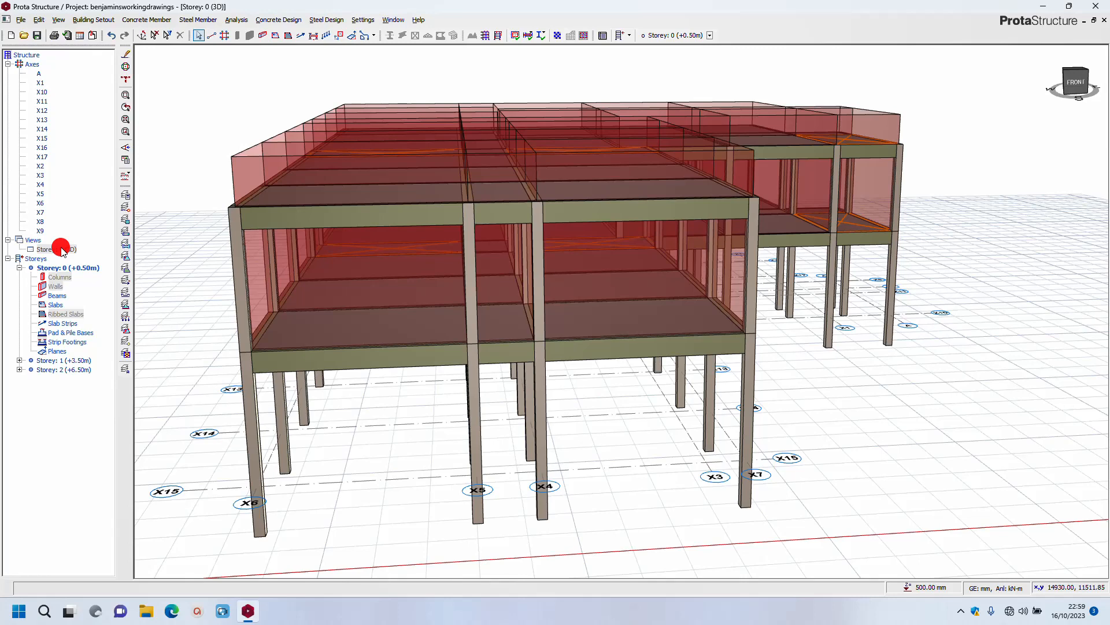
pyautogui.rightClick(61, 249)
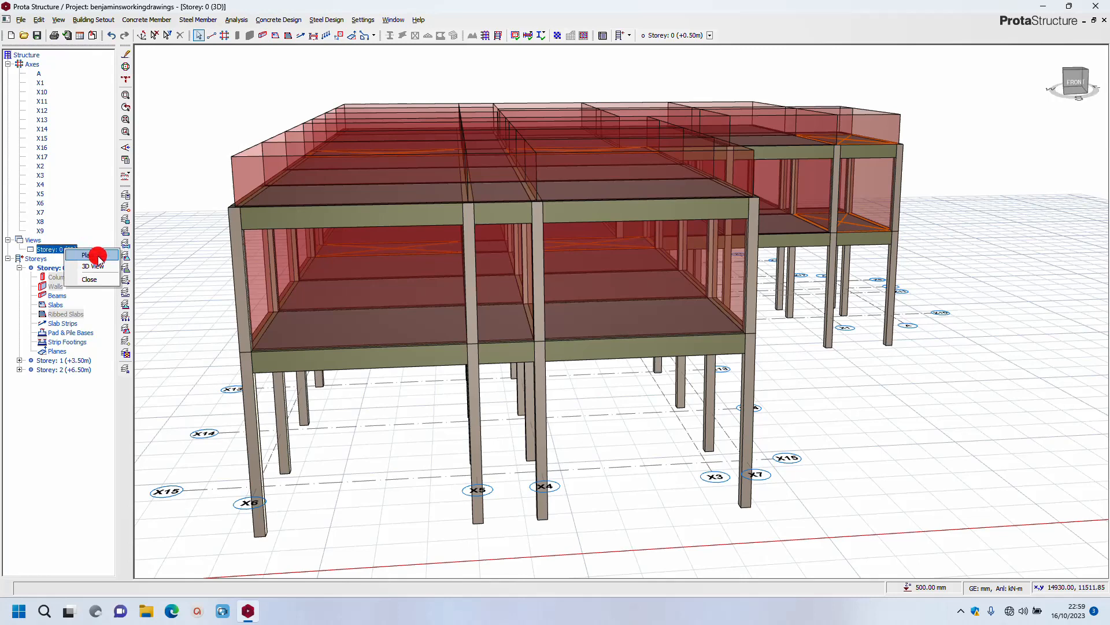
pyautogui.click(94, 250)
pyautogui.scroll(-2, 508, 193)
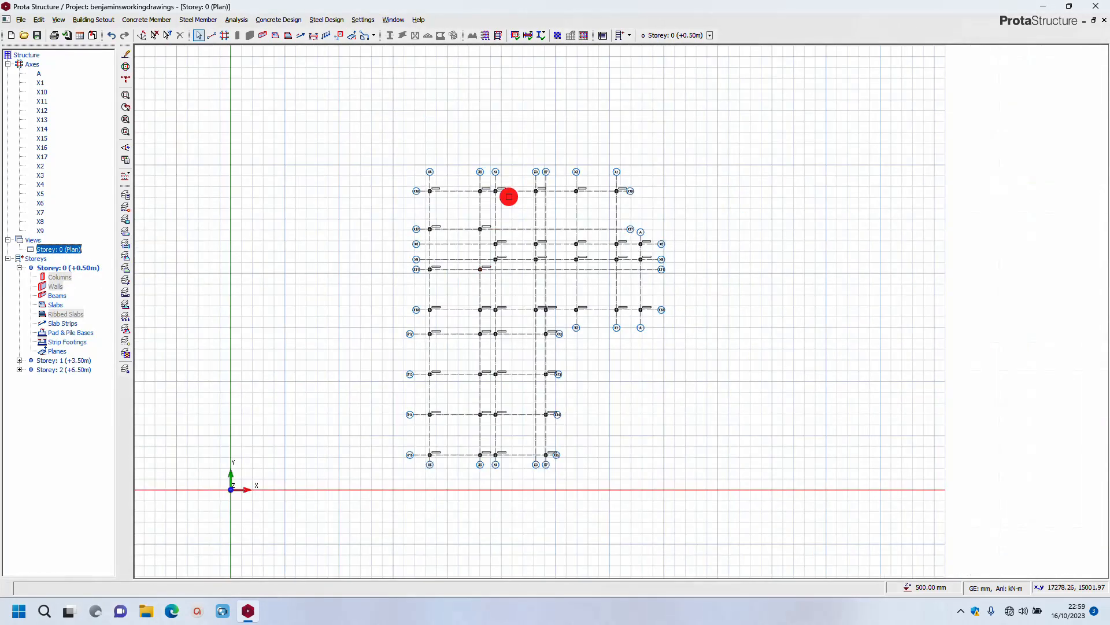
pyautogui.scroll(5, 498, 181)
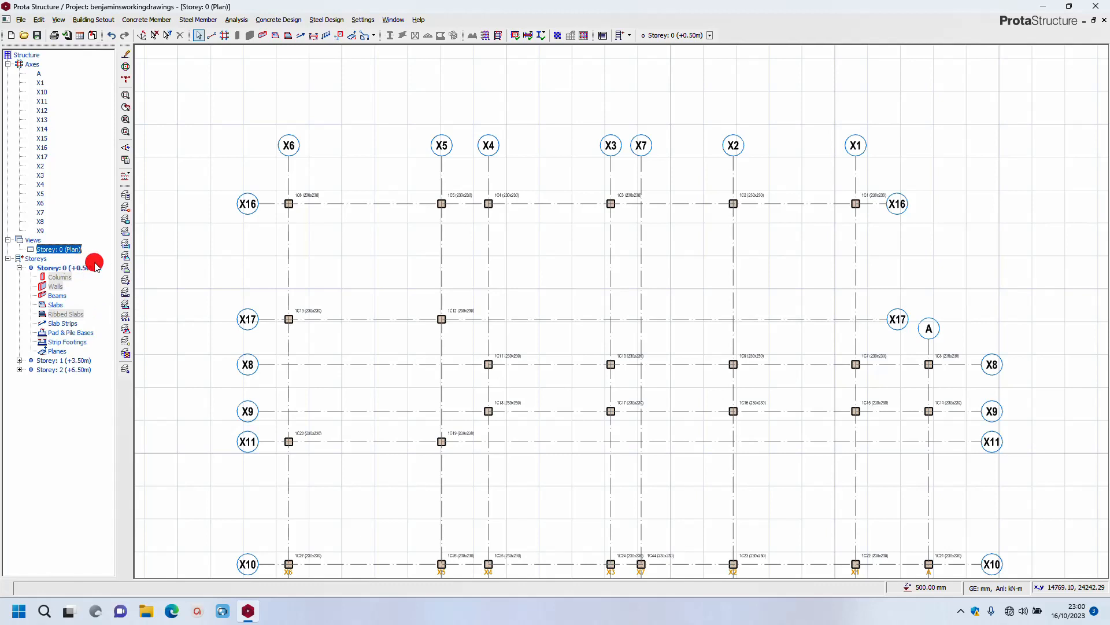
pyautogui.click(126, 329)
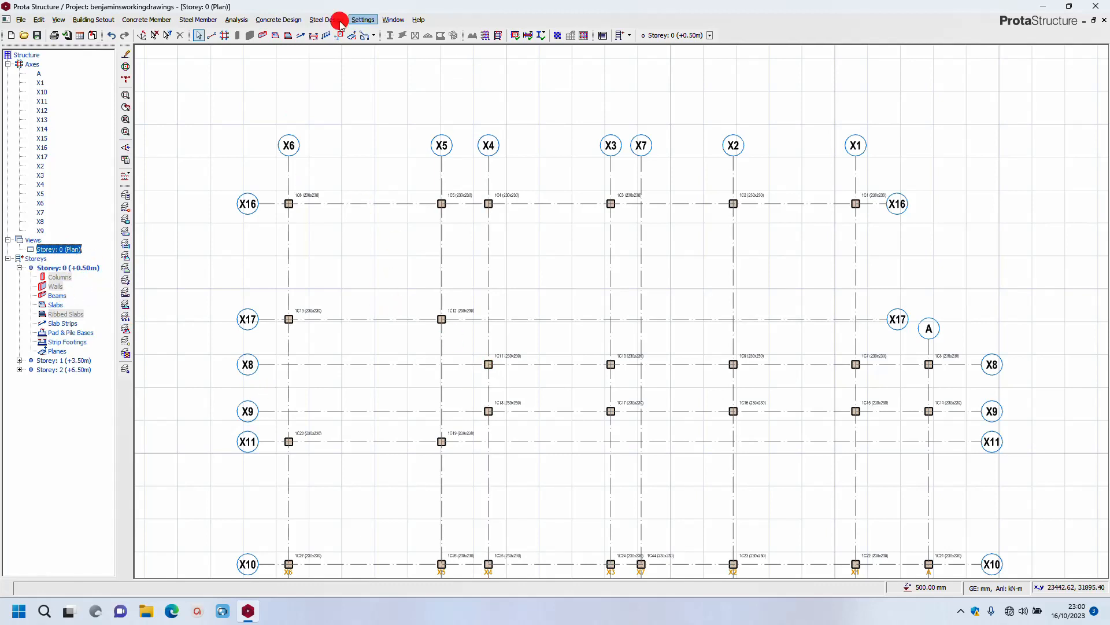
pyautogui.click(263, 35)
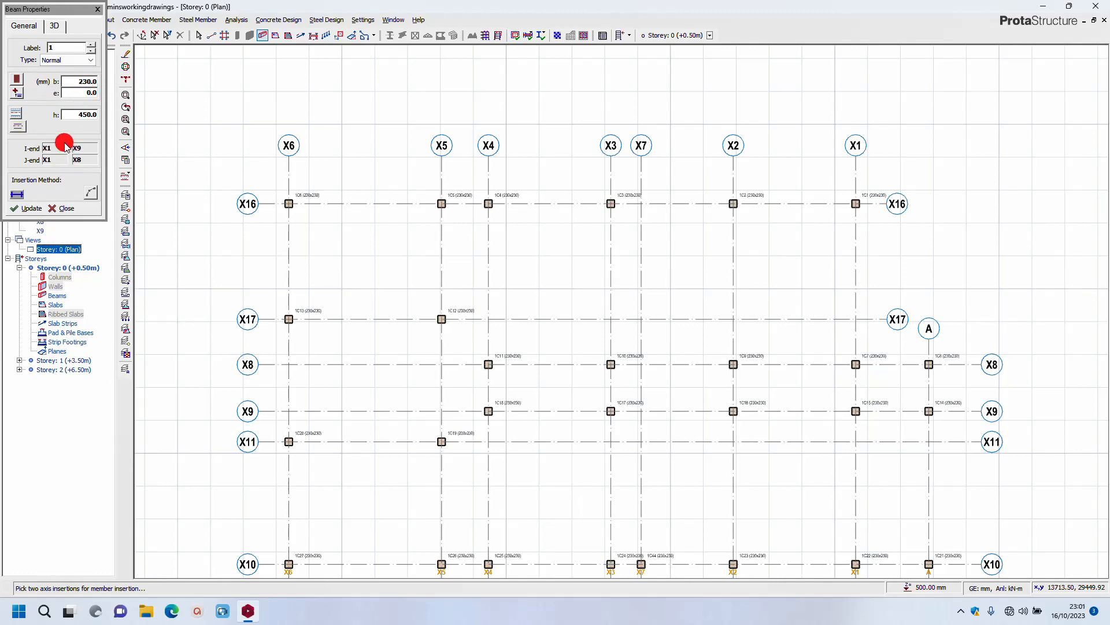
pyautogui.click(74, 112)
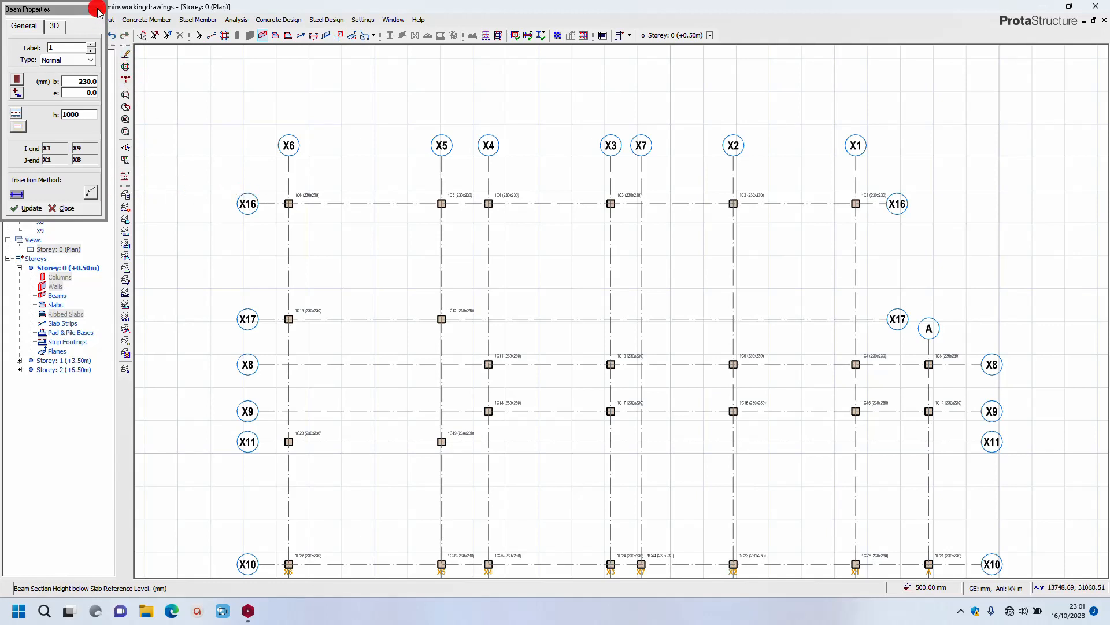
pyautogui.moveTo(71, 7); pyautogui.dragTo(933, 26)
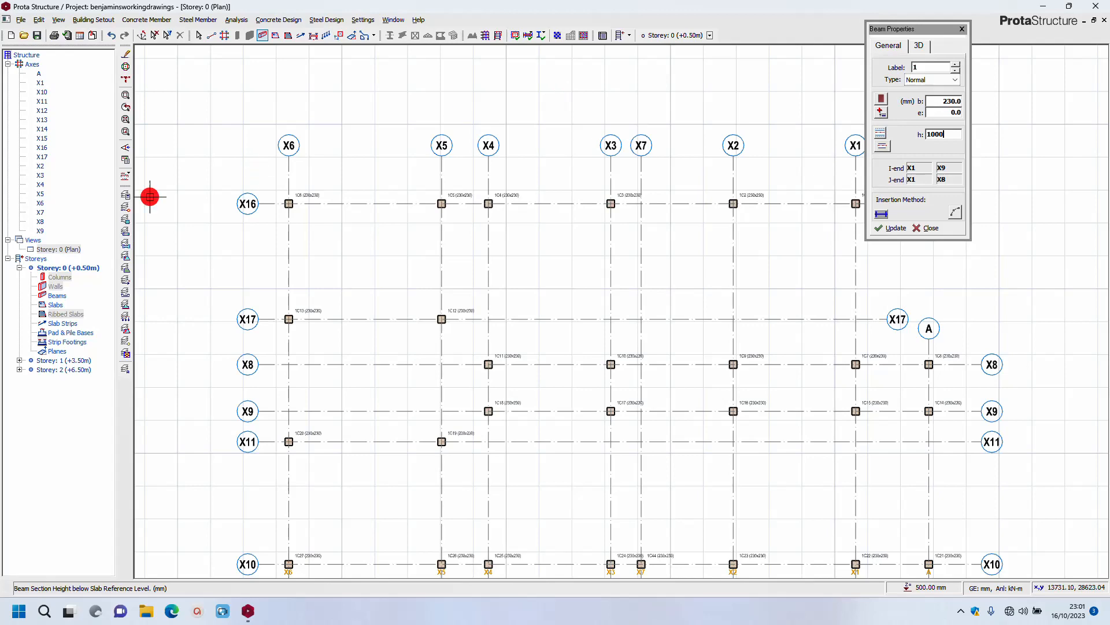
# - Open the Storey 1 plan and examine the layout and properties of its beams and slabs across the grid
pyautogui.doubleClick(76, 361)
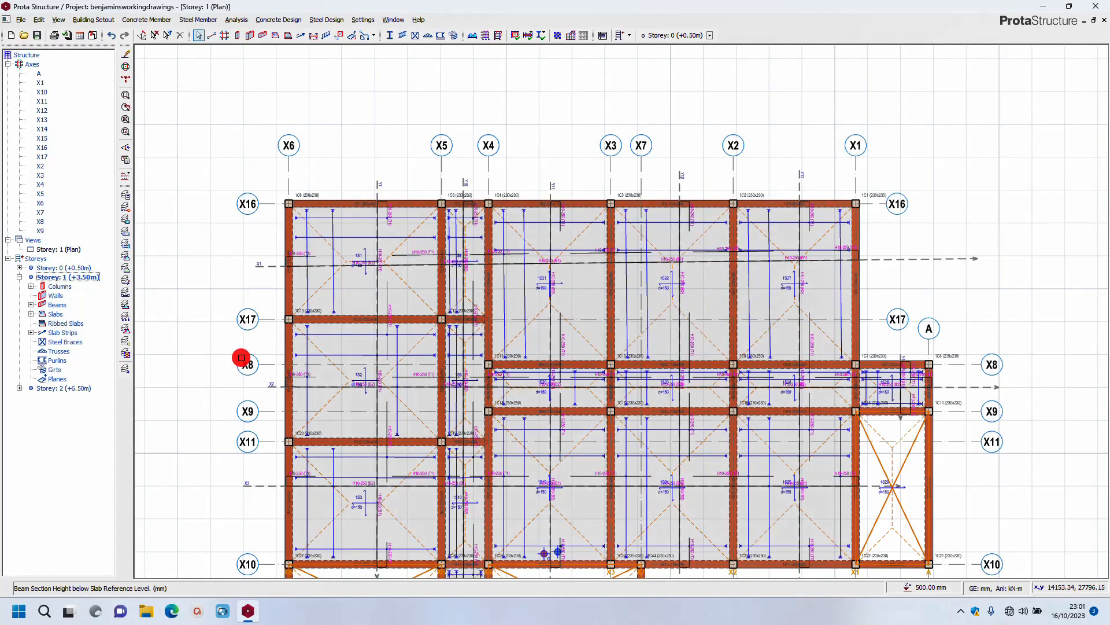
pyautogui.scroll(-5, 506, 366)
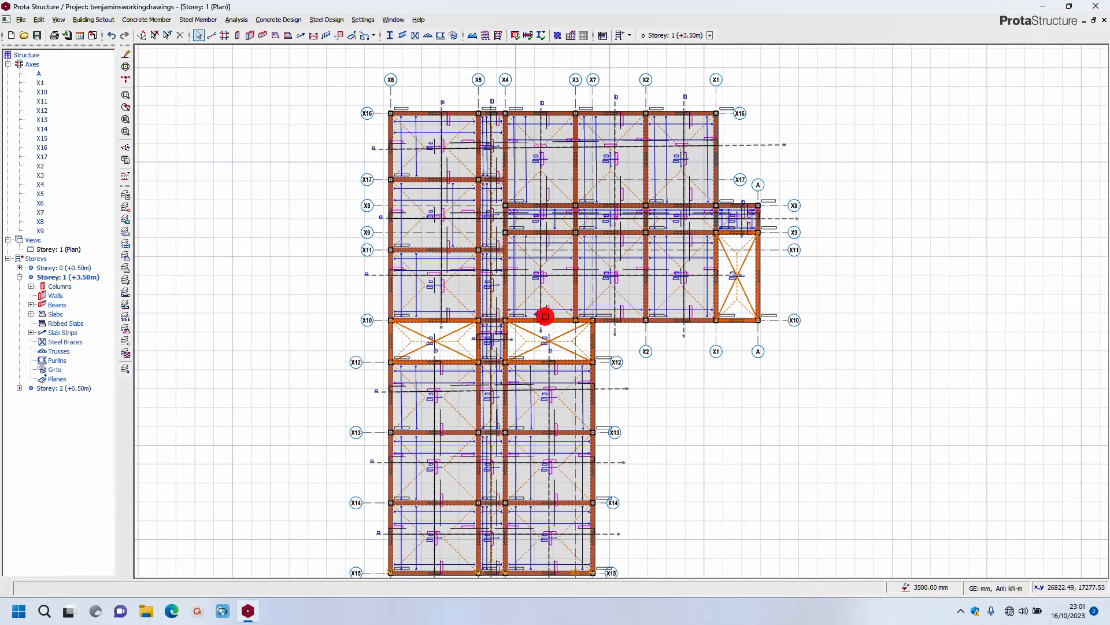
pyautogui.scroll(2, 608, 305)
pyautogui.scroll(-2, 617, 350)
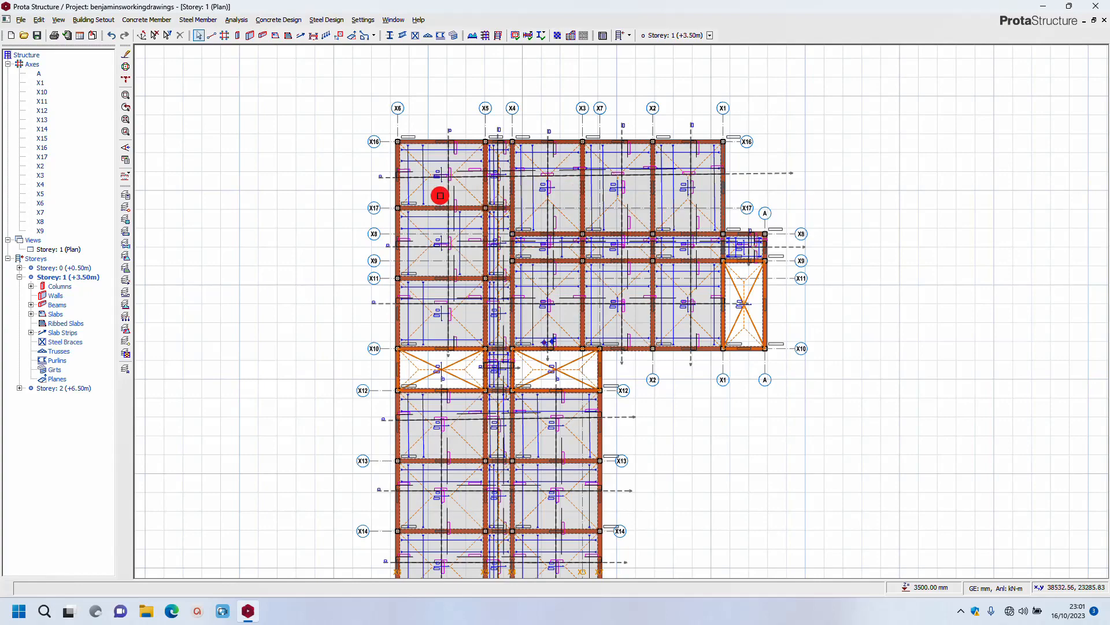
pyautogui.scroll(3, 422, 172)
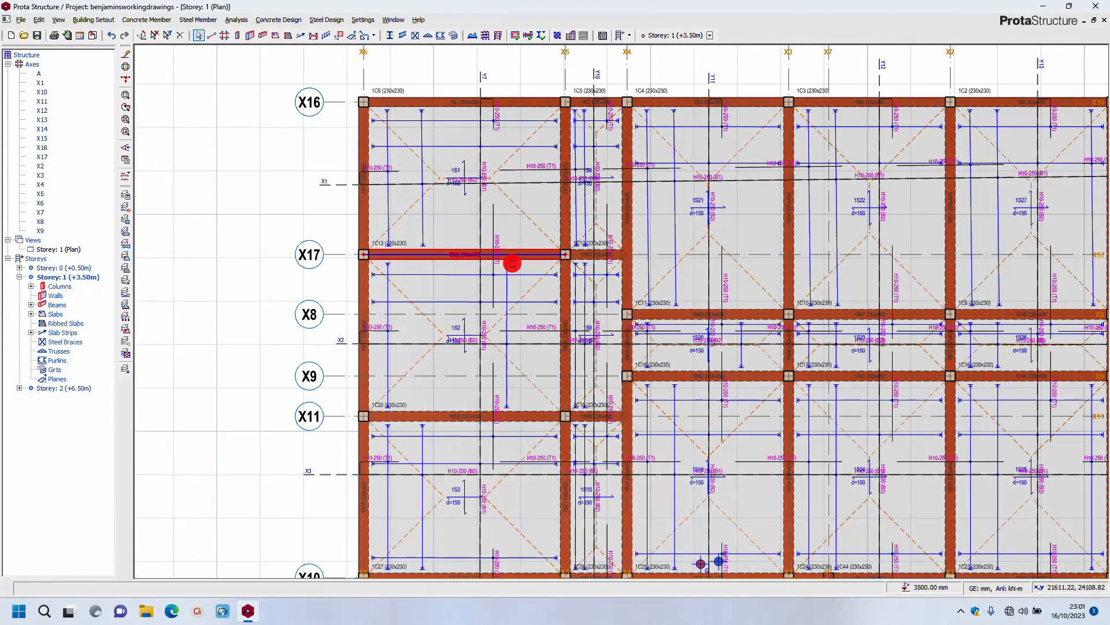
pyautogui.scroll(-1, 548, 313)
pyautogui.scroll(-2, 636, 376)
pyautogui.scroll(1, 625, 347)
pyautogui.scroll(-1, 640, 352)
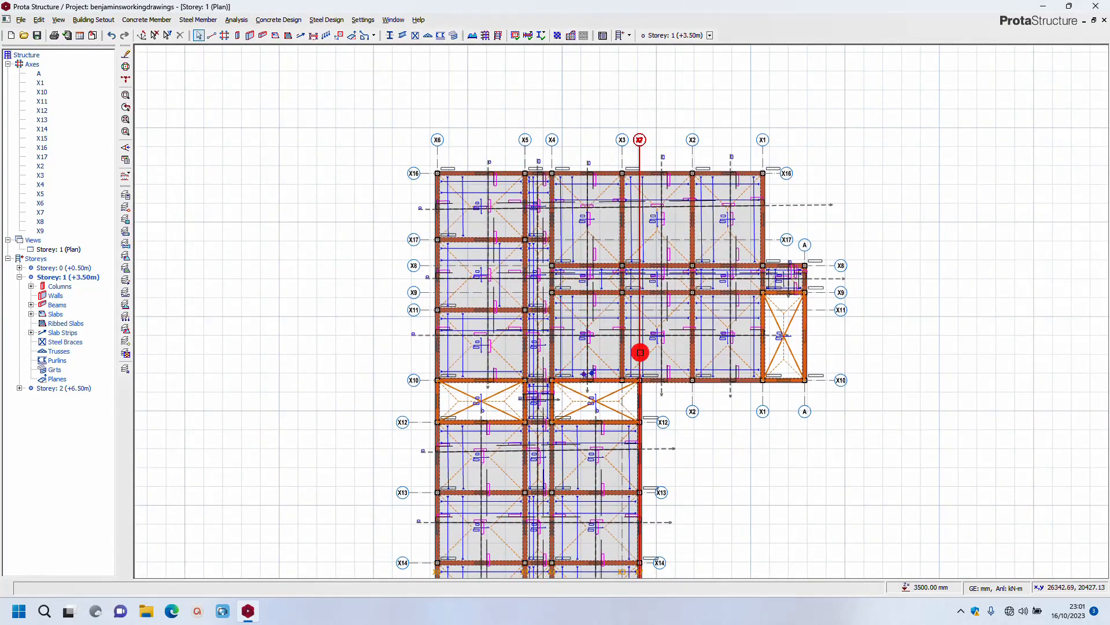
pyautogui.moveTo(675, 461); pyautogui.dragTo(657, 412, button='middle')
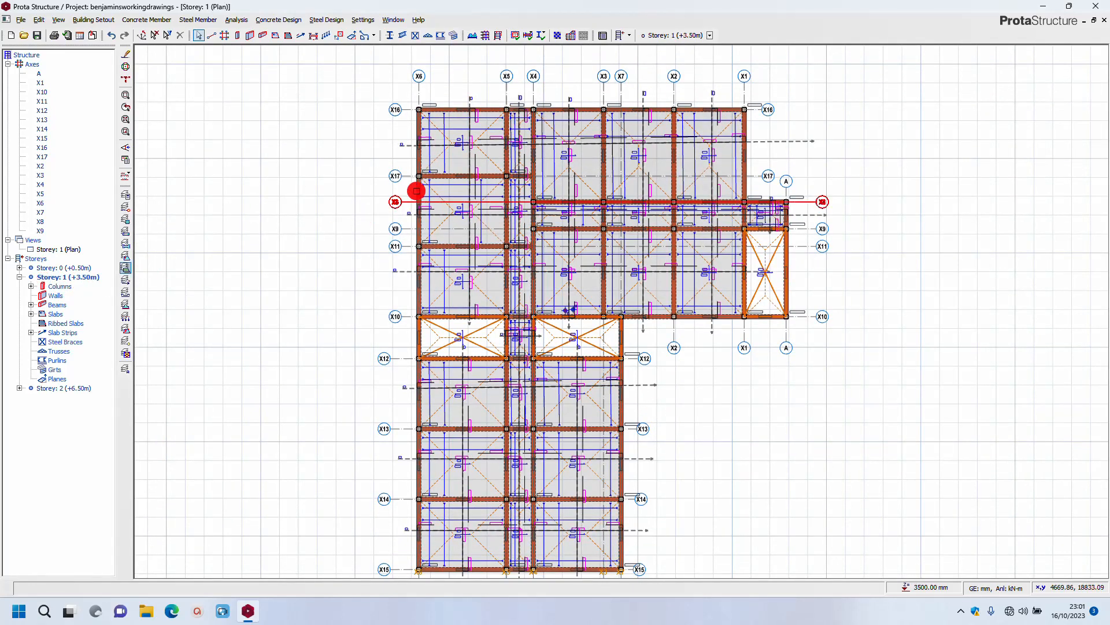
pyautogui.scroll(2, 497, 126)
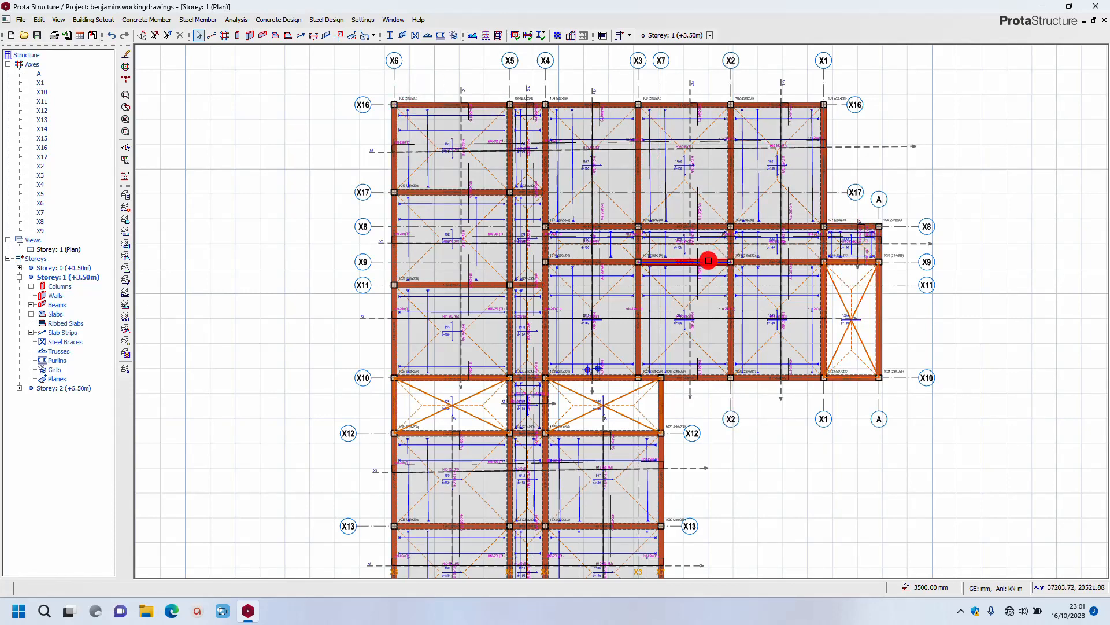
pyautogui.moveTo(631, 259)
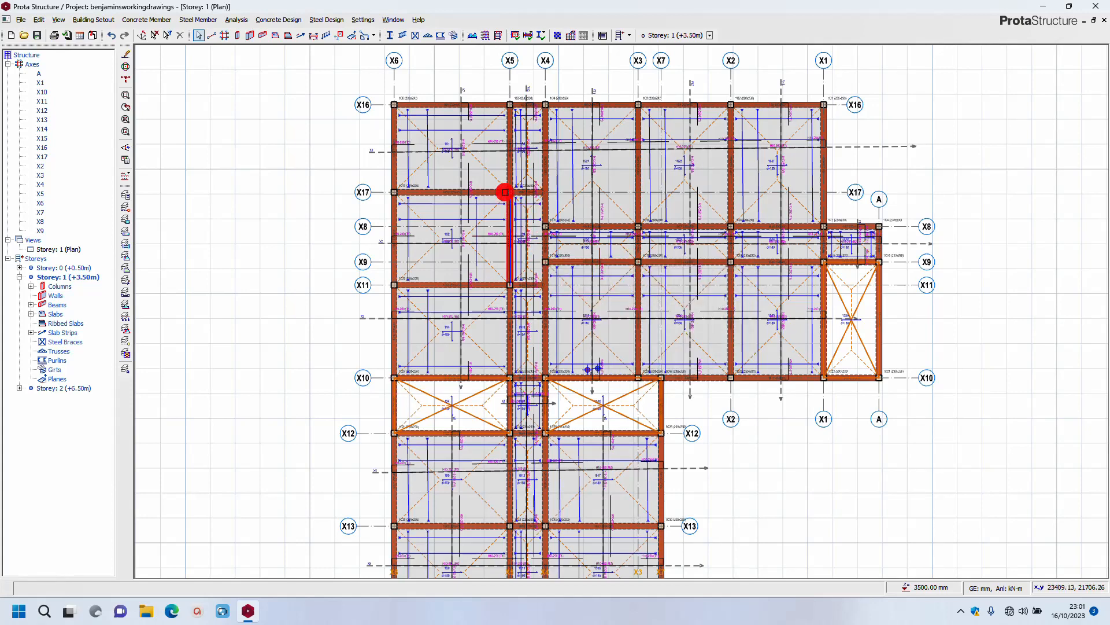
pyautogui.moveTo(485, 189)
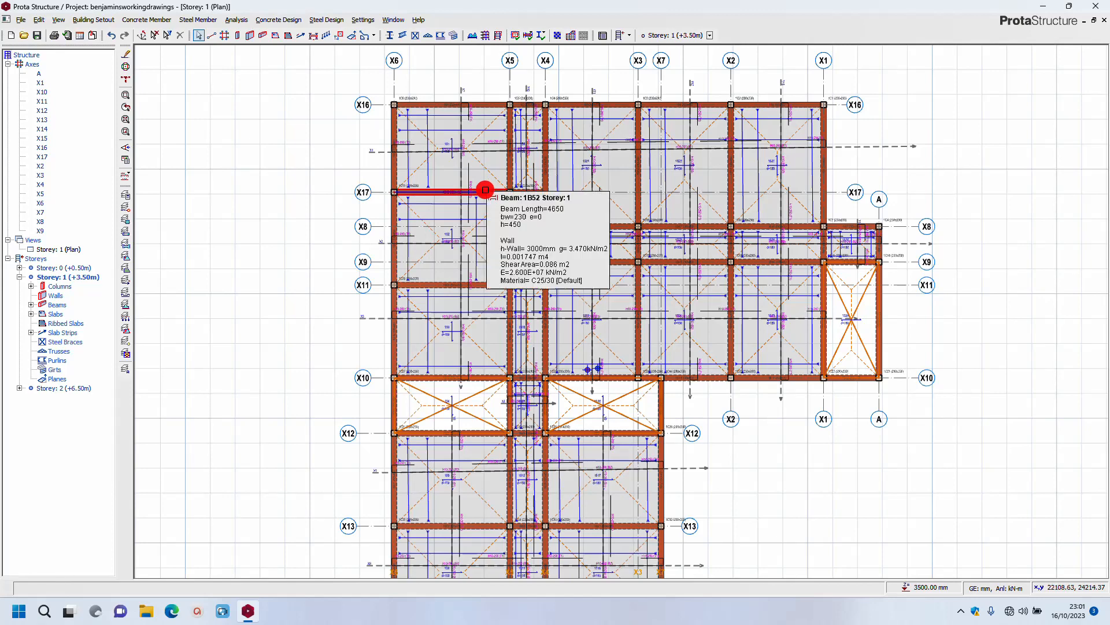
pyautogui.scroll(-3, 615, 228)
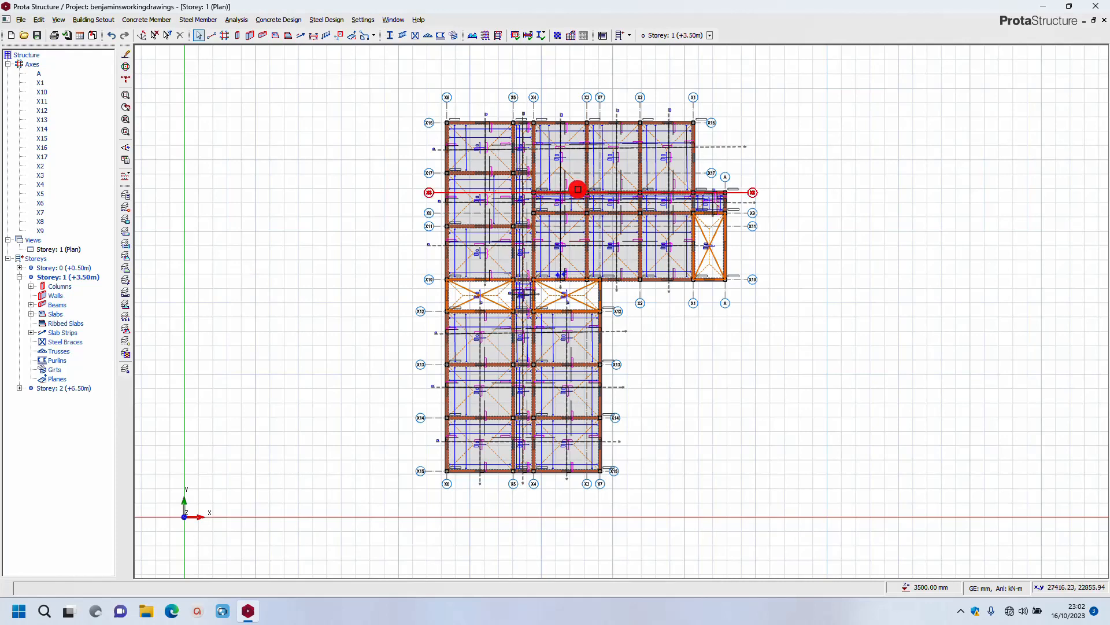
pyautogui.scroll(2, 577, 190)
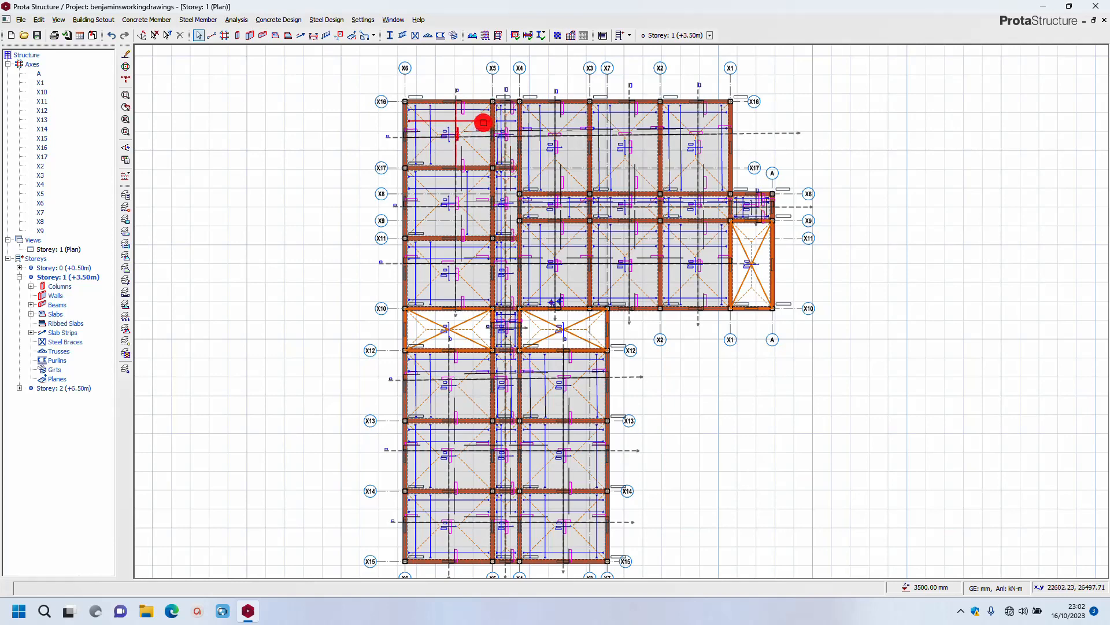
pyautogui.moveTo(483, 122)
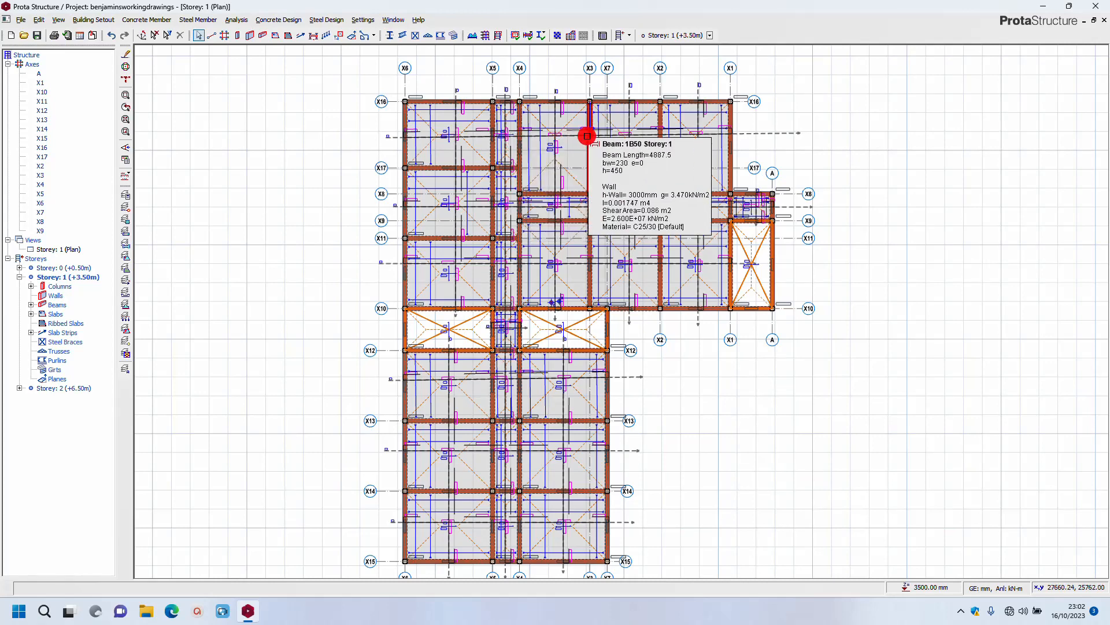
pyautogui.scroll(-1, 564, 156)
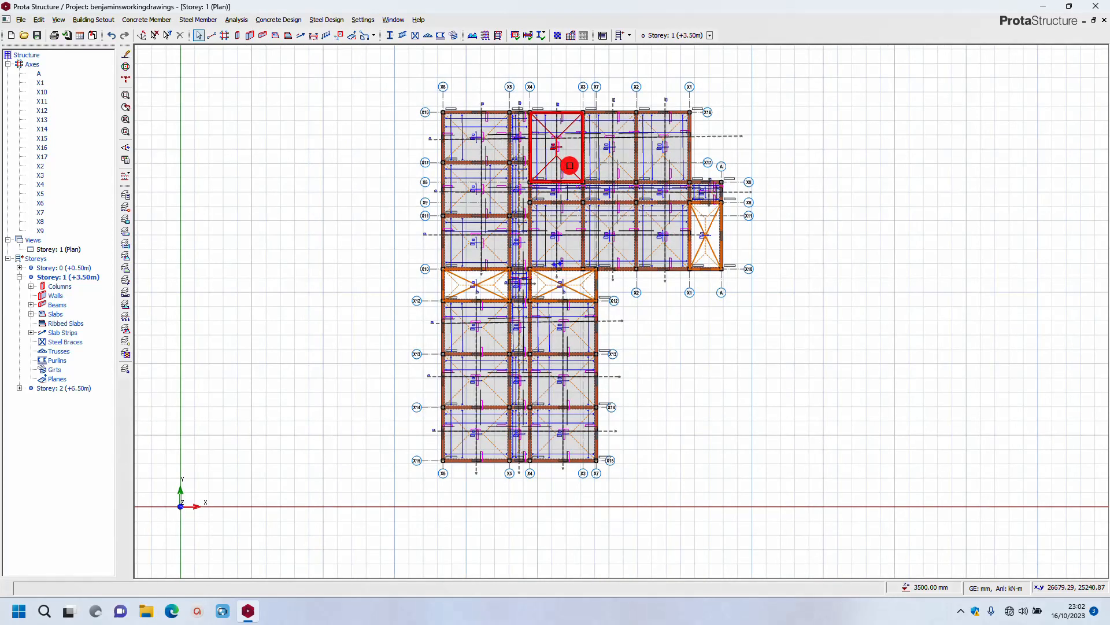
pyautogui.scroll(3, 497, 150)
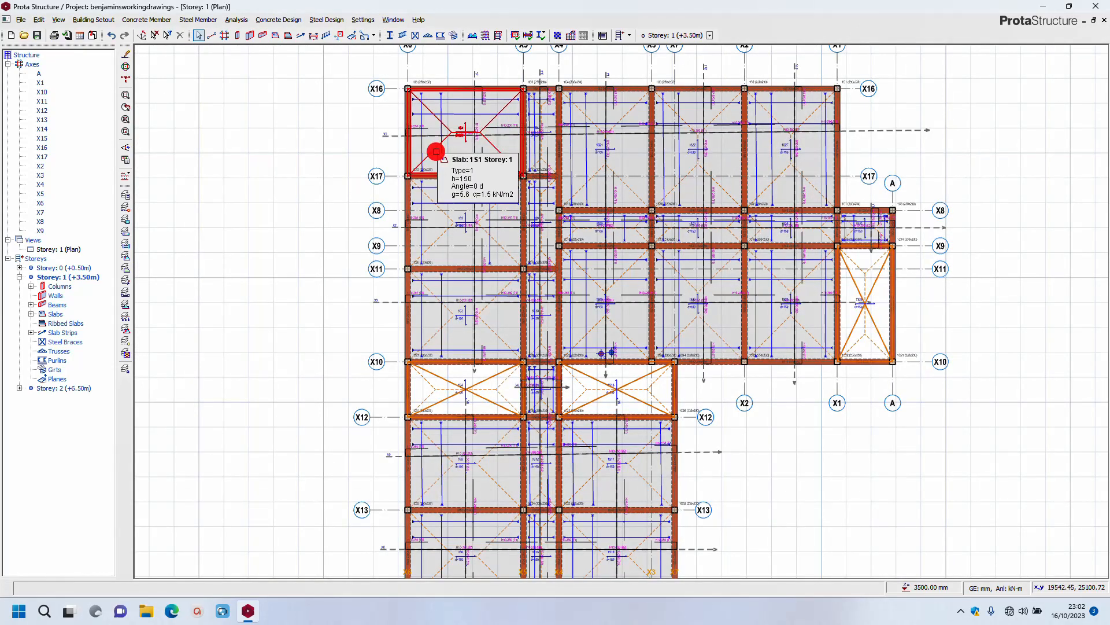
pyautogui.scroll(-1, 535, 171)
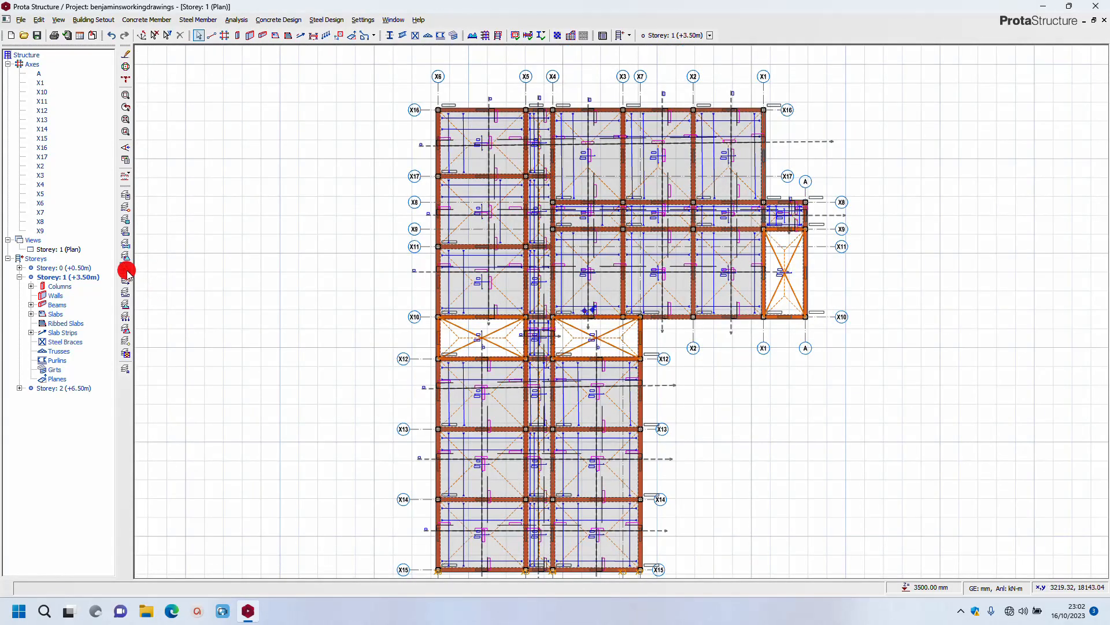
# - On the Storey 0 plan, insert beams 1000 mm deep along axis X16 from axis X6 to axis X1
pyautogui.doubleClick(69, 267)
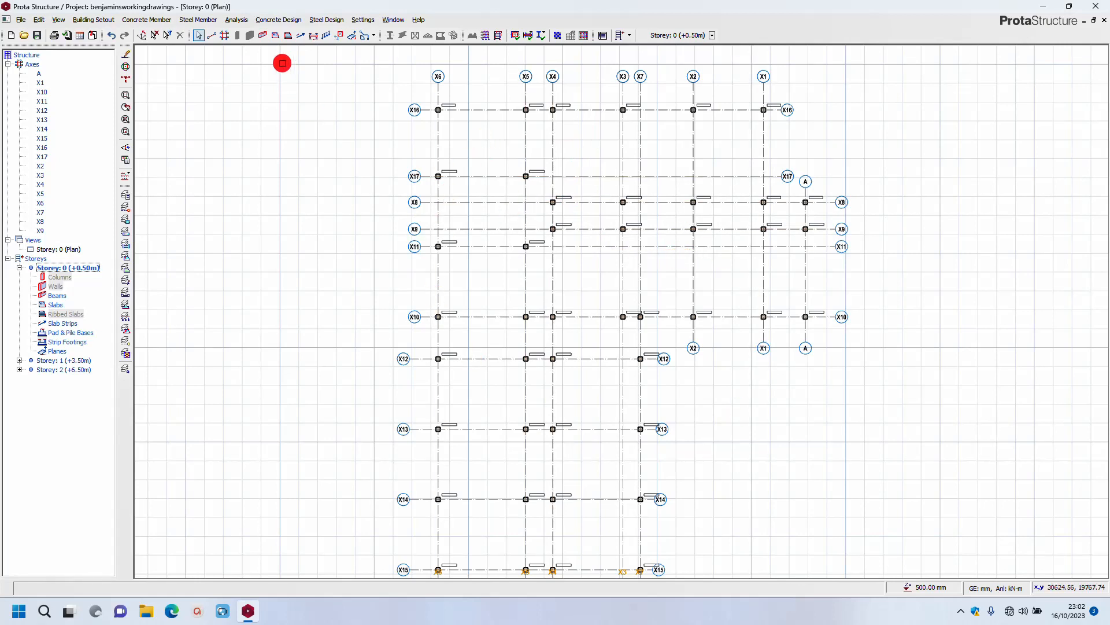
pyautogui.click(262, 34)
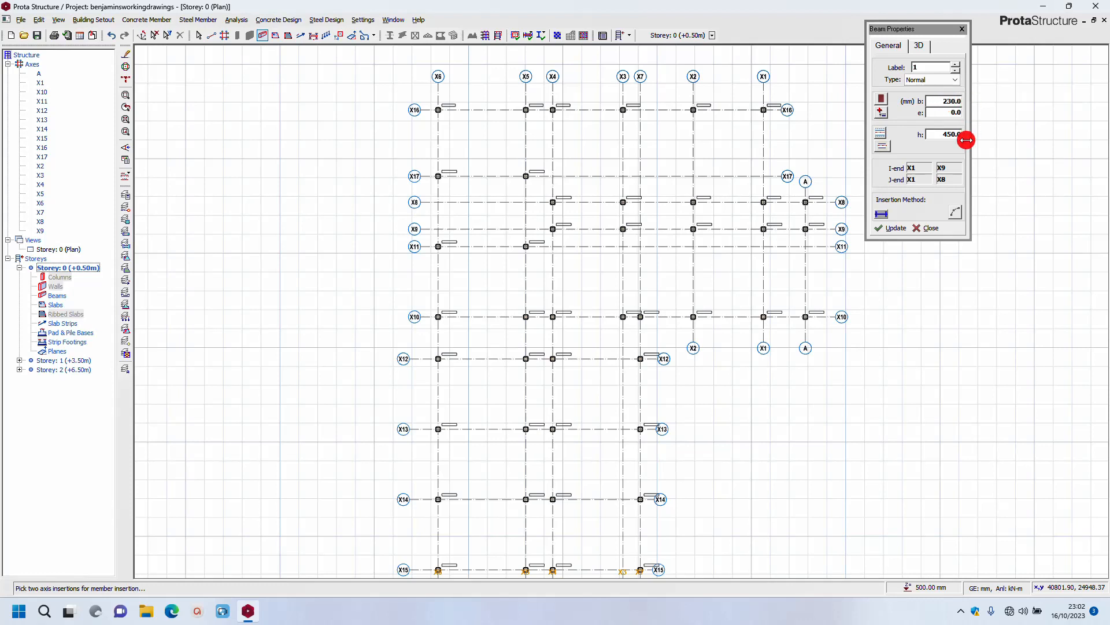
pyautogui.doubleClick(937, 134)
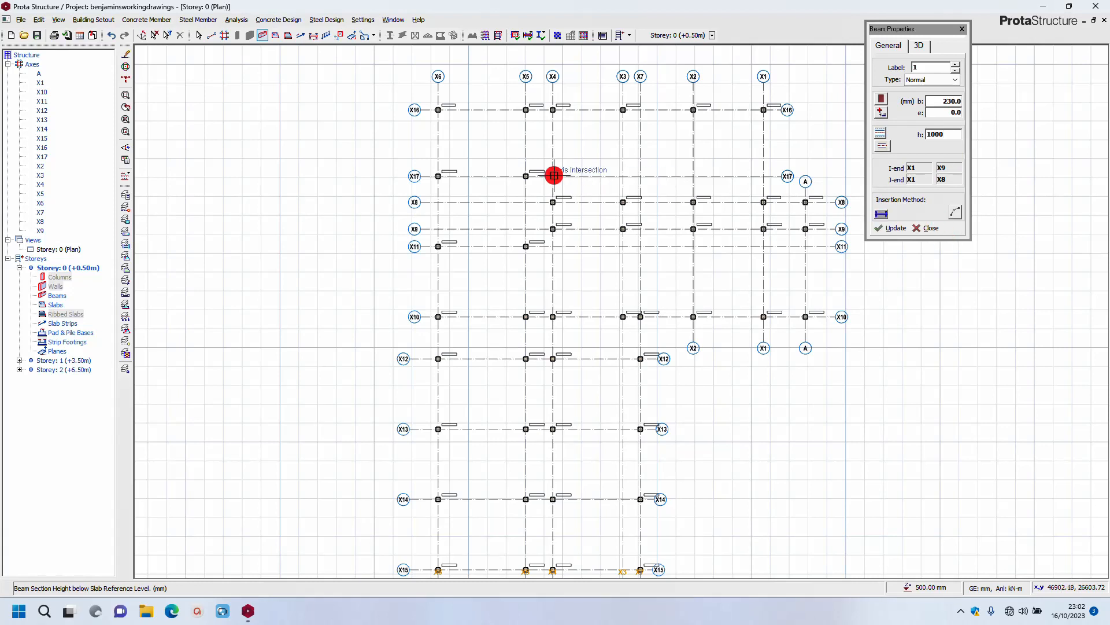
pyautogui.scroll(1, 484, 123)
pyautogui.moveTo(476, 119); pyautogui.dragTo(299, 154, button='middle')
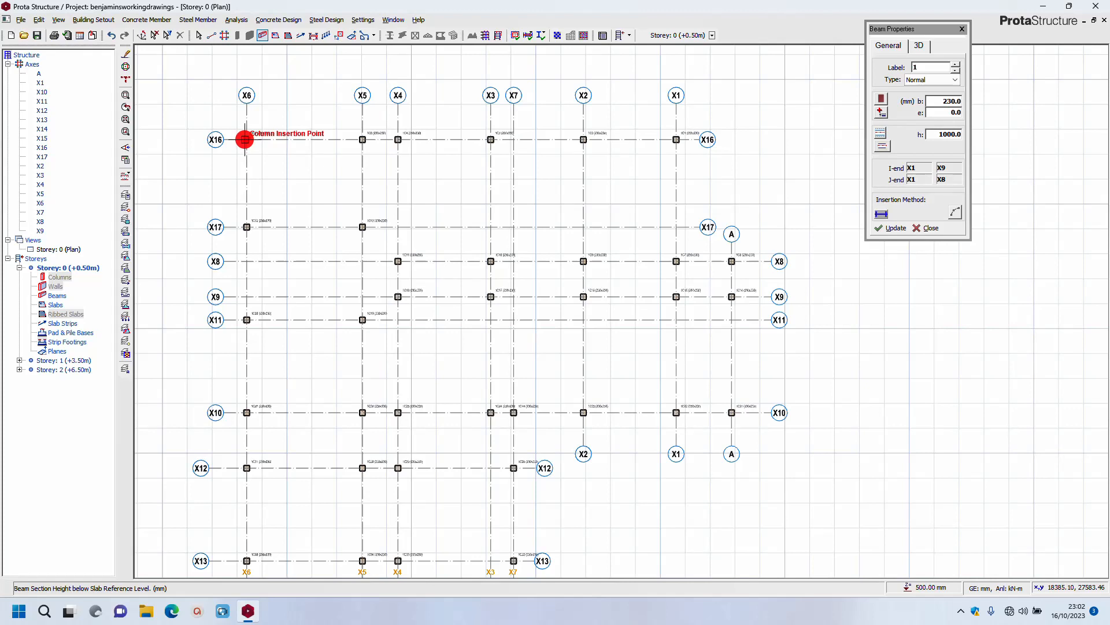
pyautogui.click(247, 140)
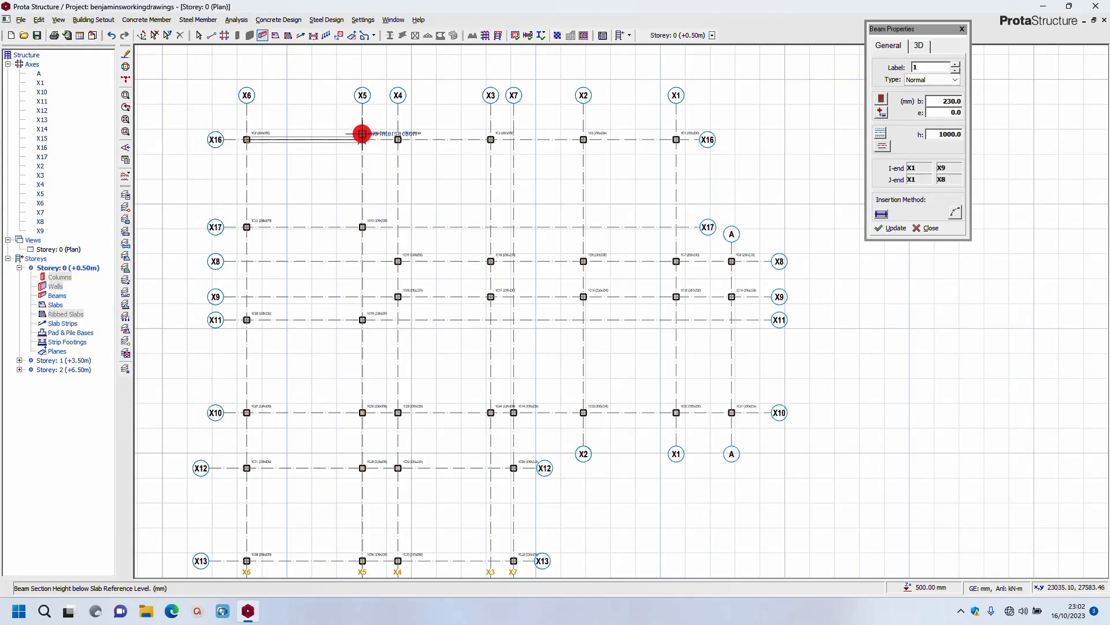
pyautogui.click(363, 139)
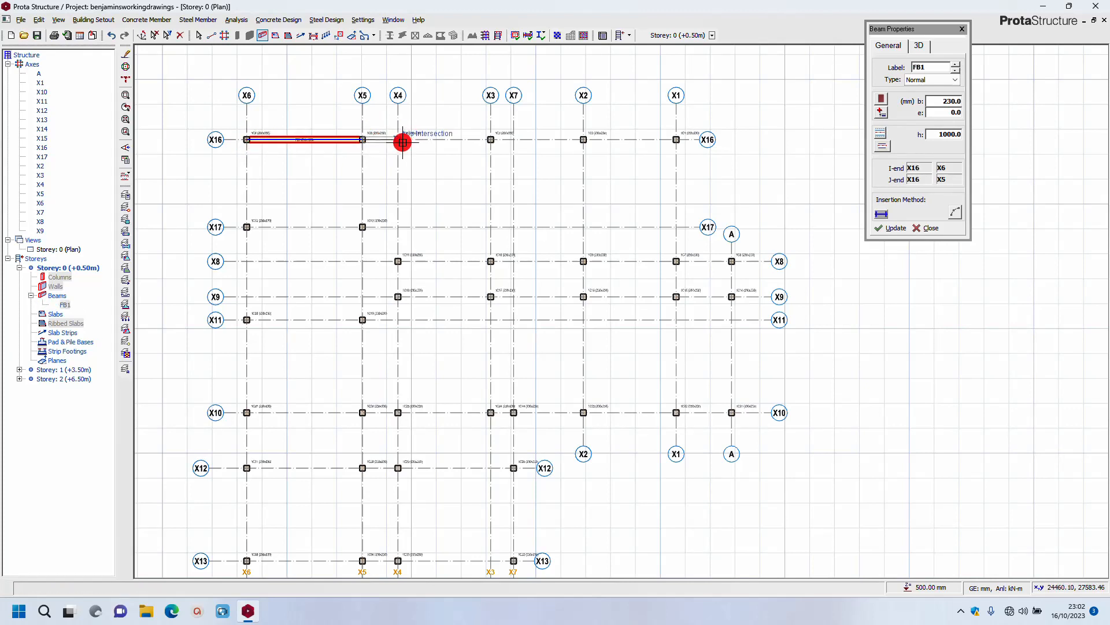
pyautogui.click(399, 140)
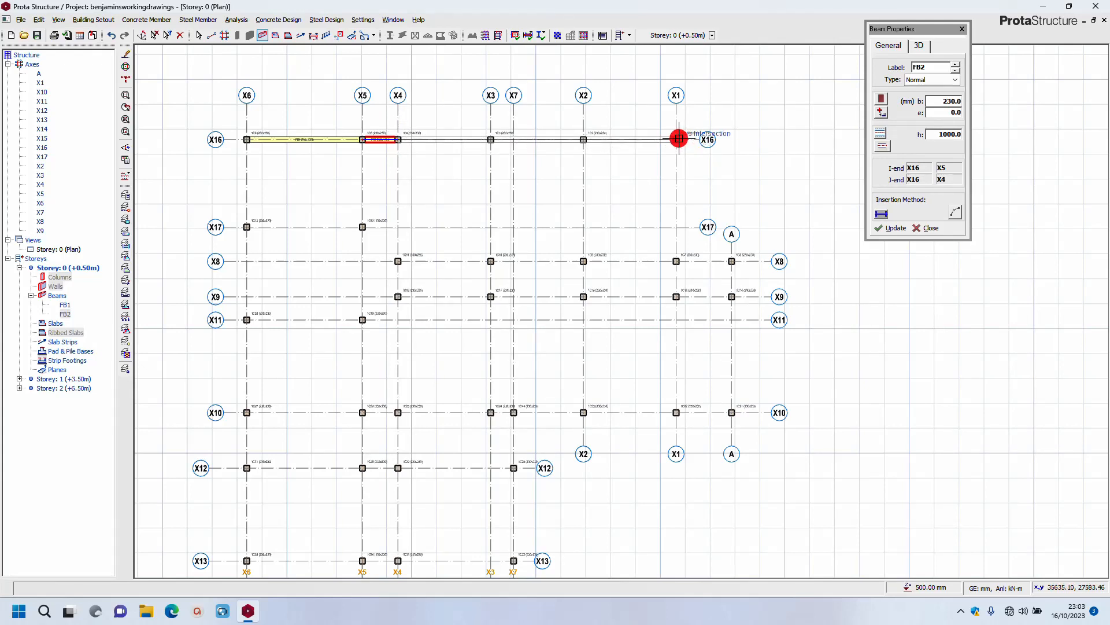
pyautogui.click(678, 140)
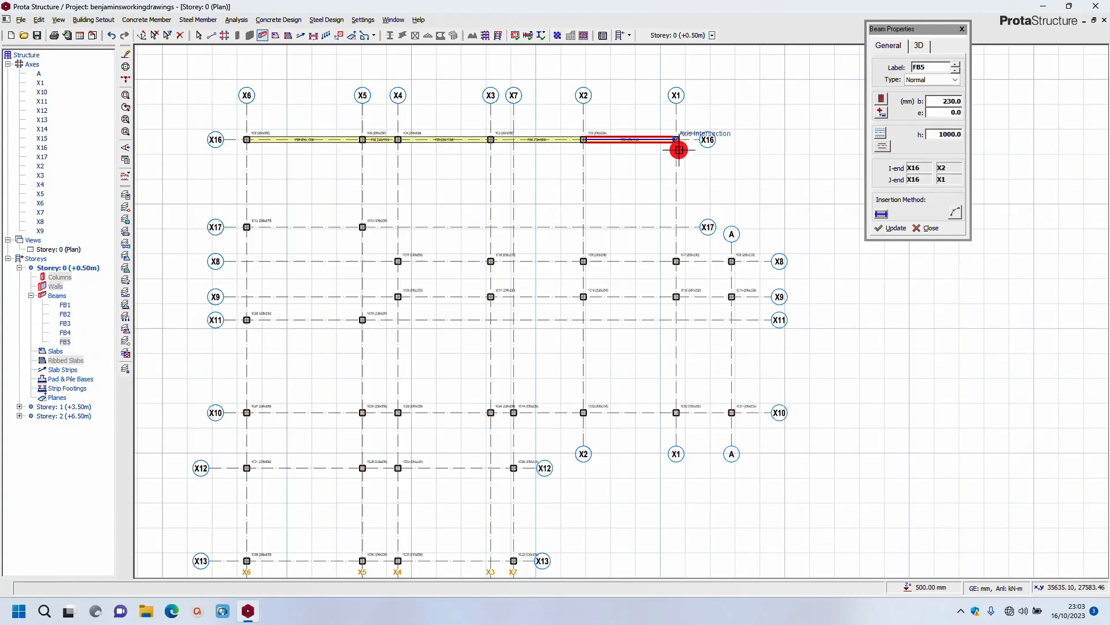
# - Continue the perimeter beams down axis X1 to X8, along X8 to axis A, and down axis A to X10
pyautogui.click(676, 261)
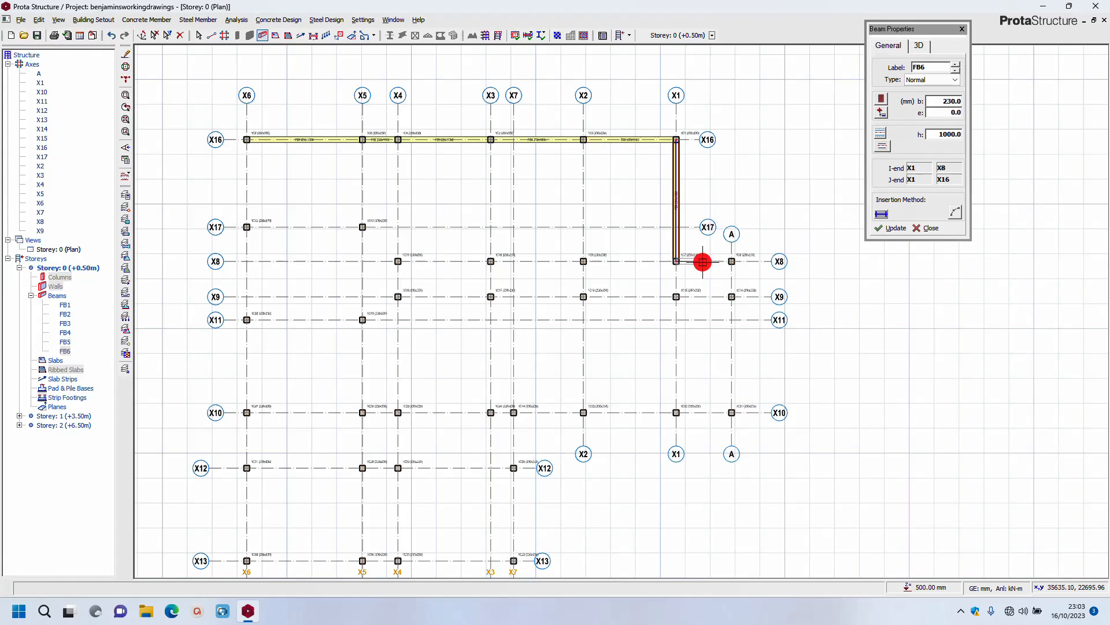
pyautogui.click(732, 260)
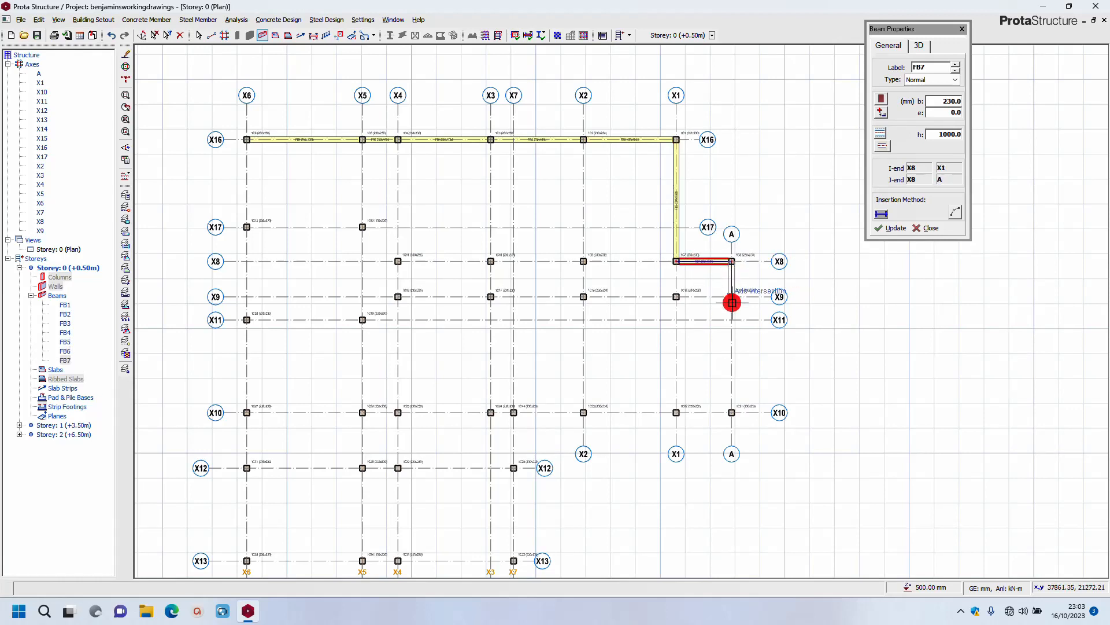
pyautogui.click(731, 412)
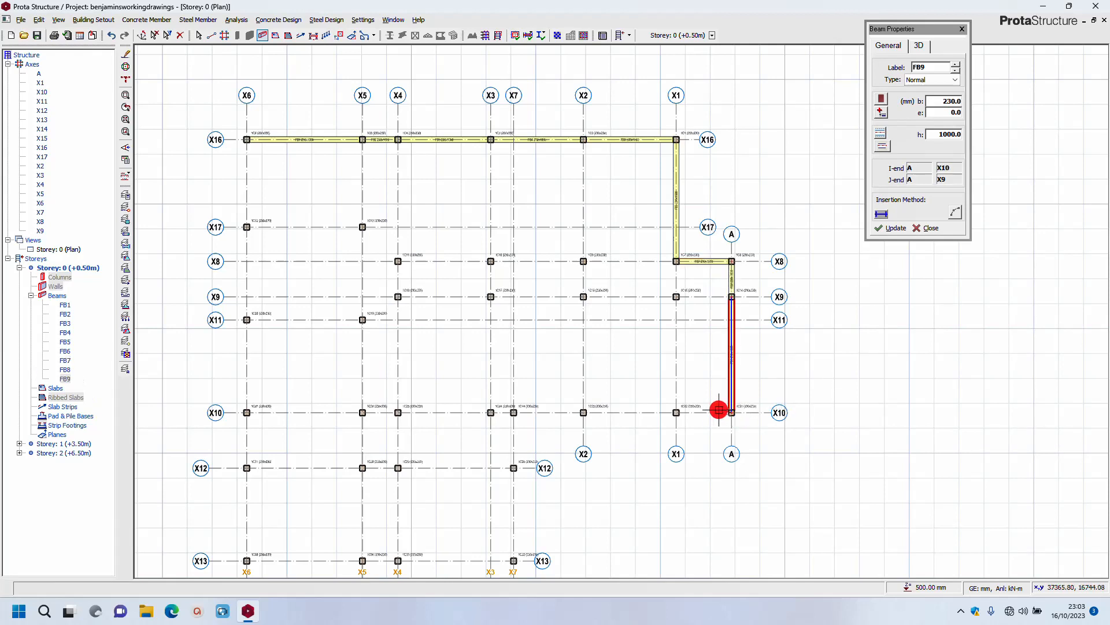
# - Frame the bay between axes X1 and A with beams along X10, along X1 up to X8, and along X9
pyautogui.click(674, 413)
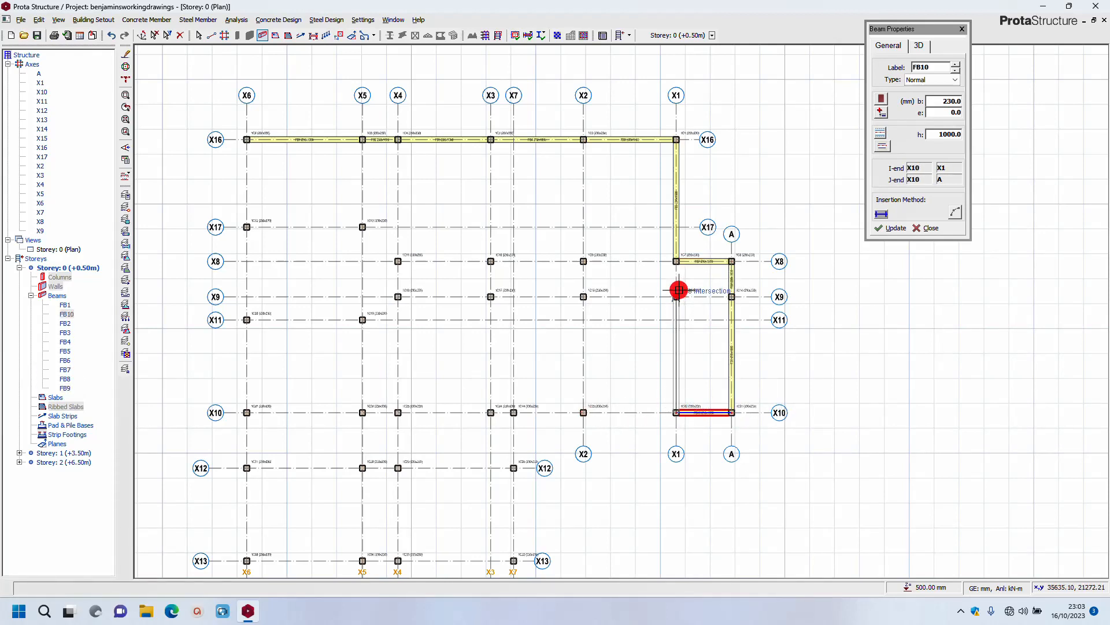
pyautogui.click(677, 261)
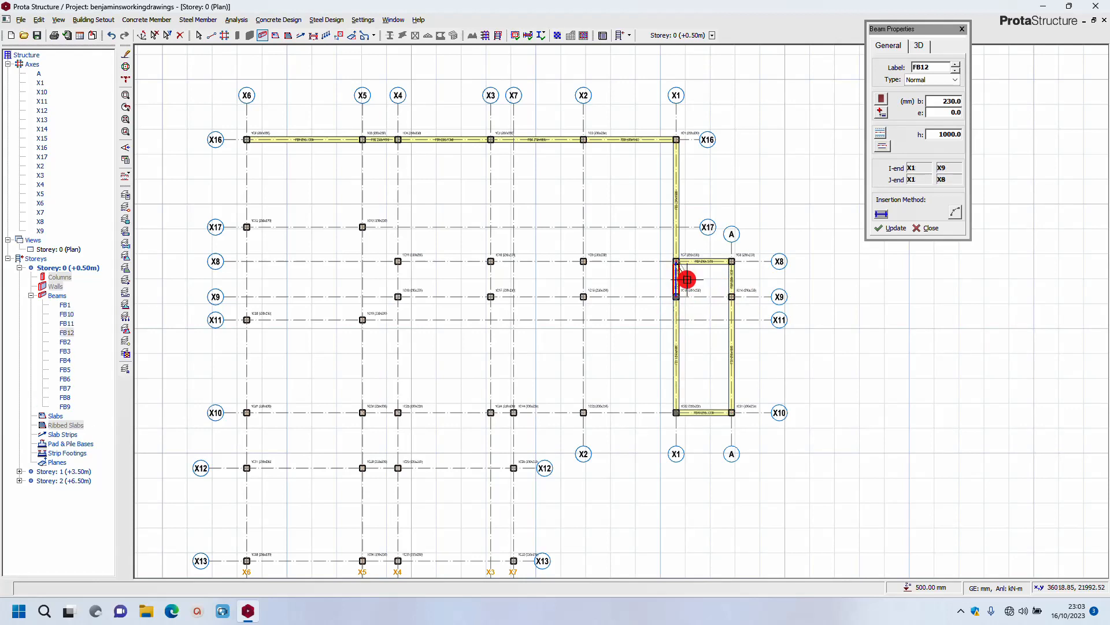
pyautogui.click(730, 296)
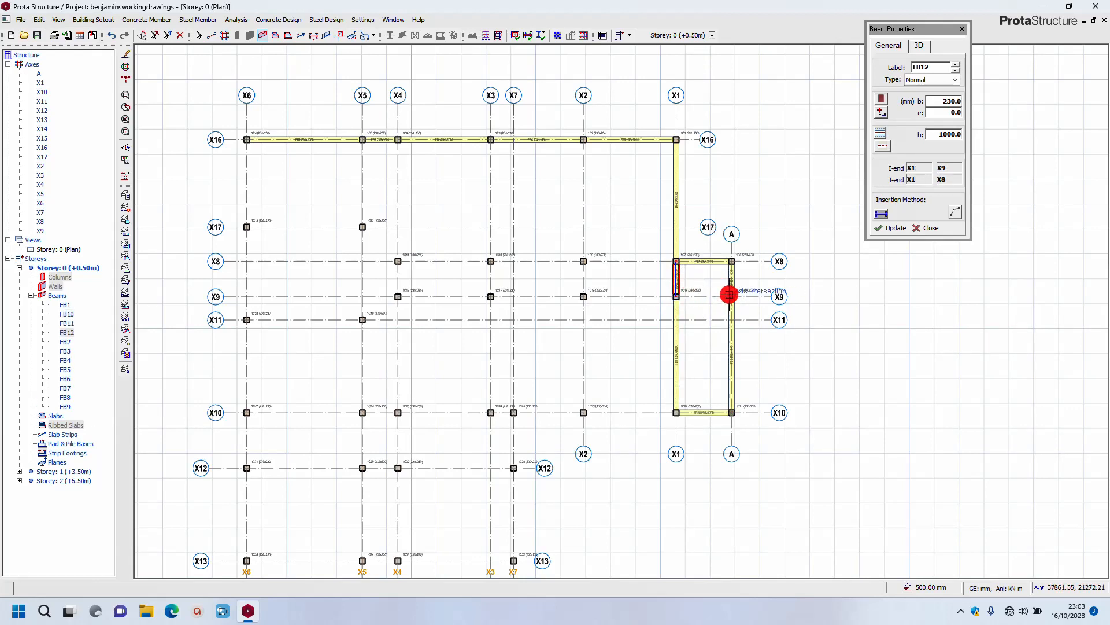
pyautogui.click(677, 297)
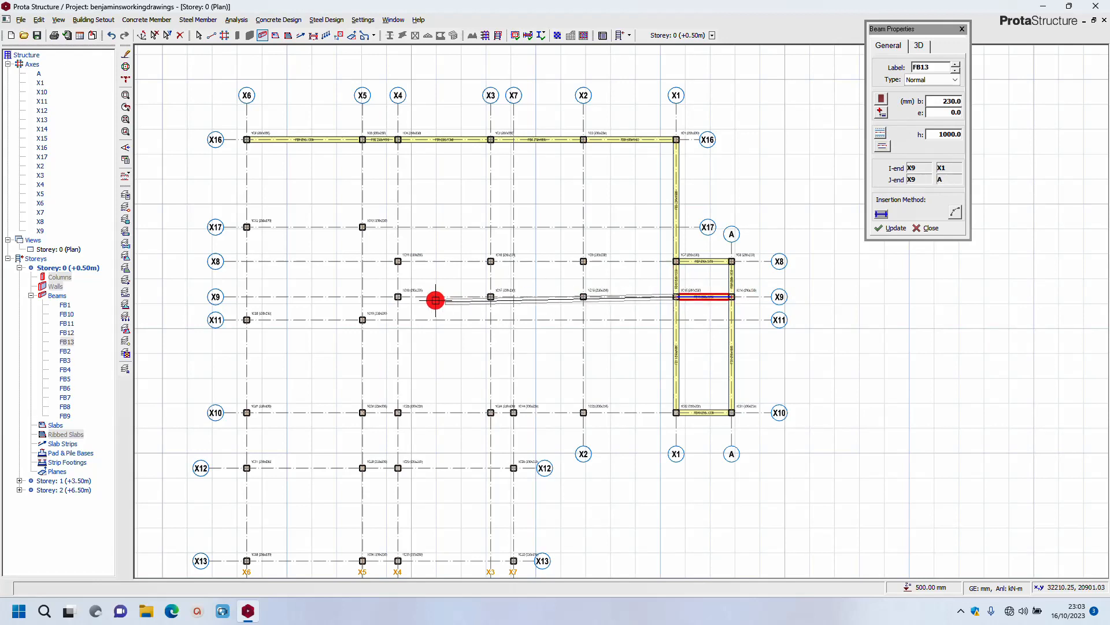
# - Continue the beams along X9 from X1 to X4, up X4 to X8, and back along X8 to X1
pyautogui.click(399, 296)
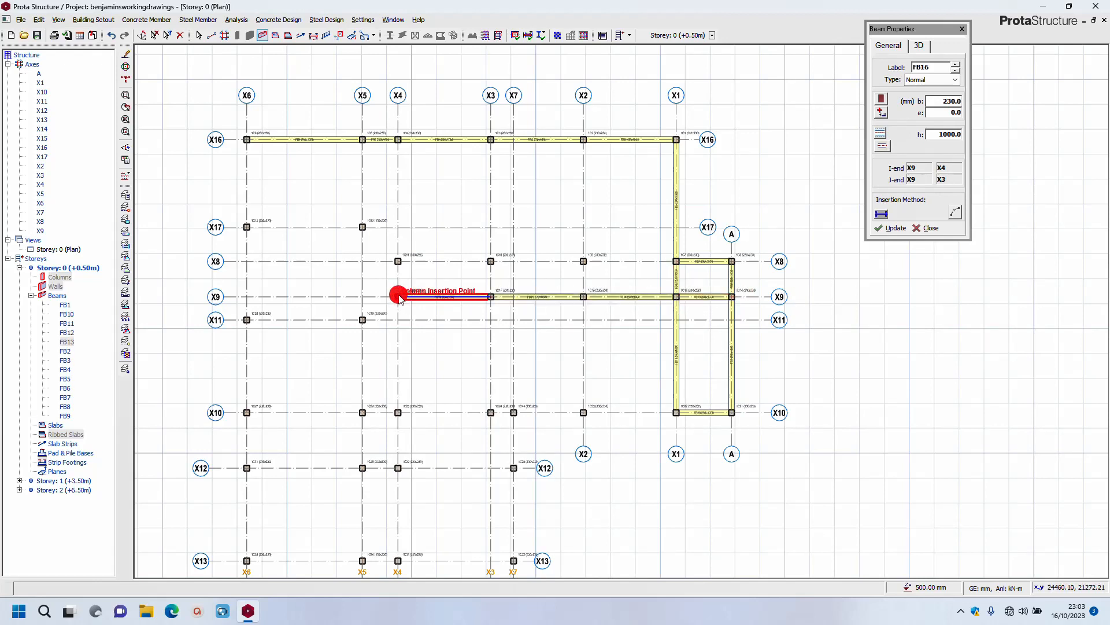
pyautogui.click(396, 258)
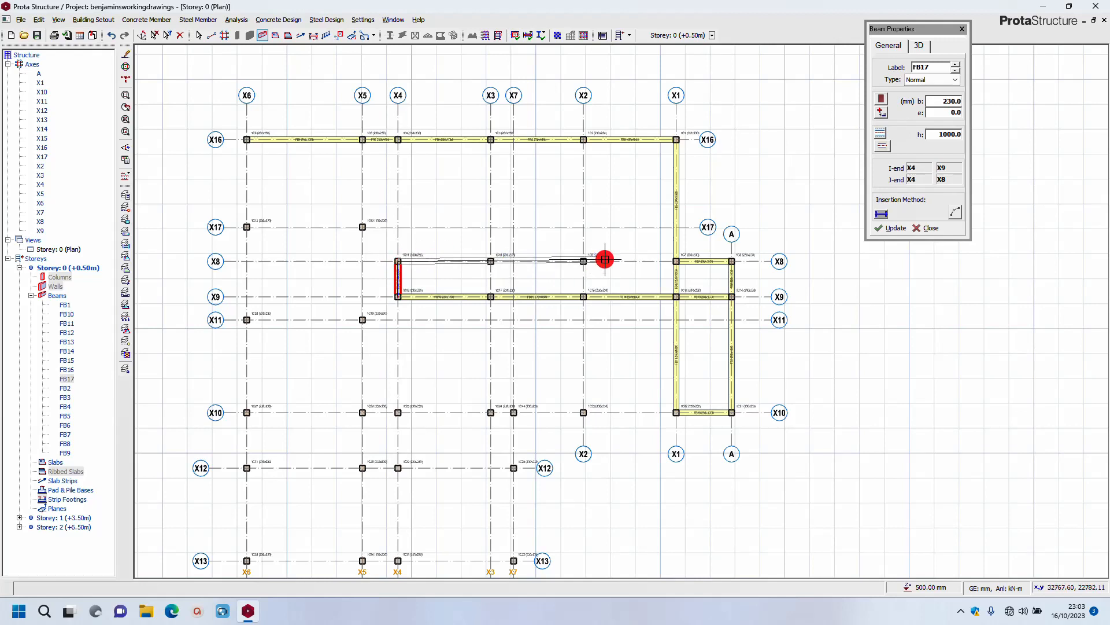
pyautogui.click(676, 261)
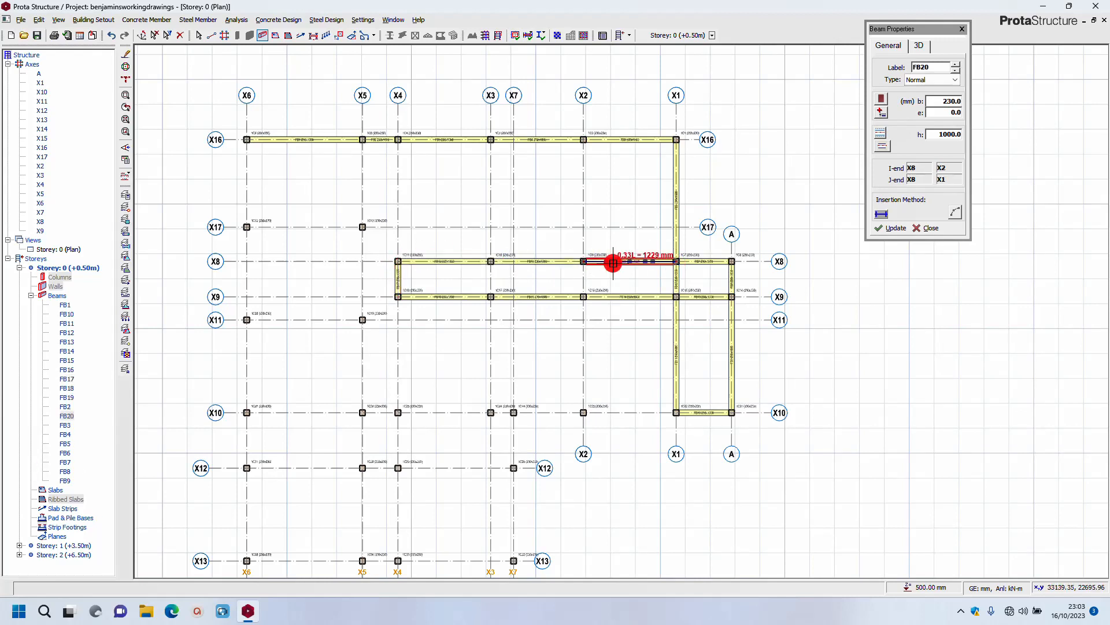
# - Insert the outer beams along axis X6 from X16 down to X15
pyautogui.scroll(-3, 656, 237)
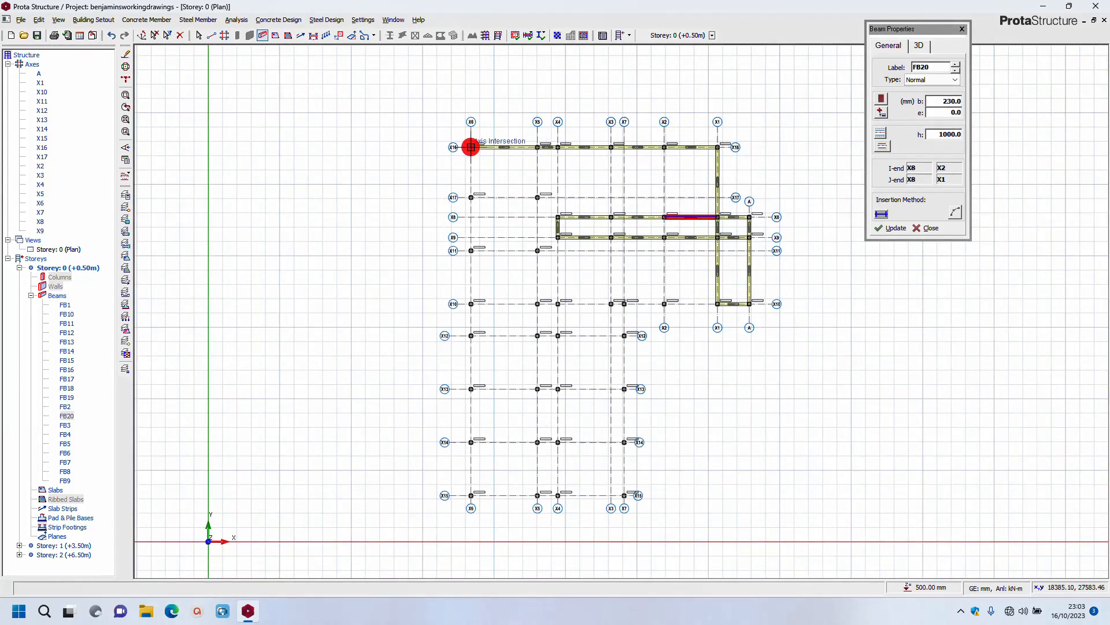
pyautogui.click(471, 147)
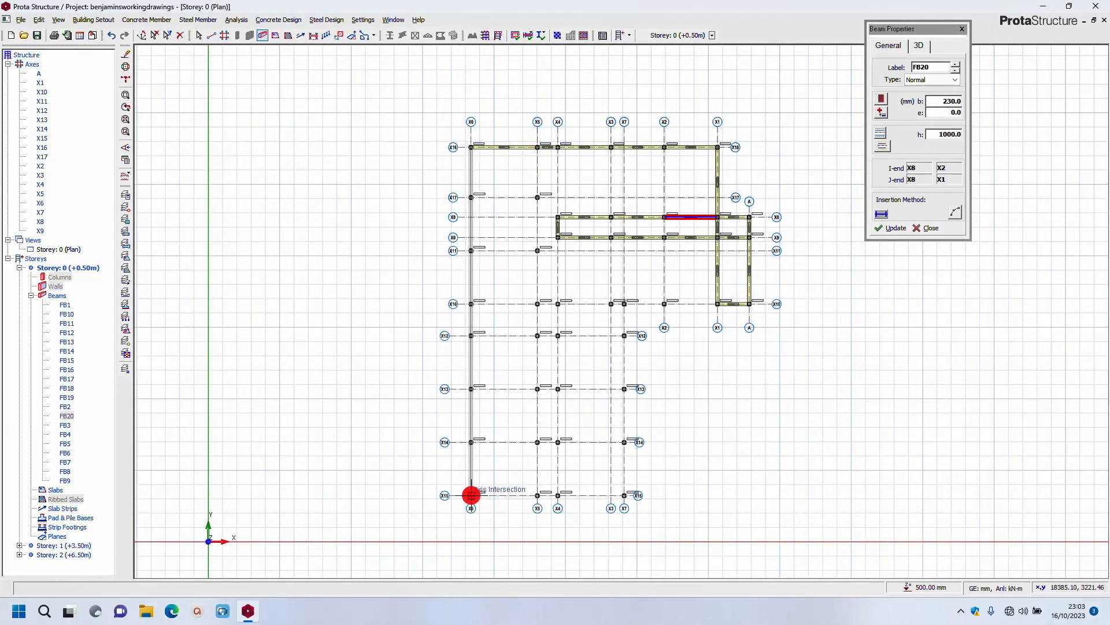
pyautogui.scroll(3, 472, 495)
pyautogui.click(470, 496)
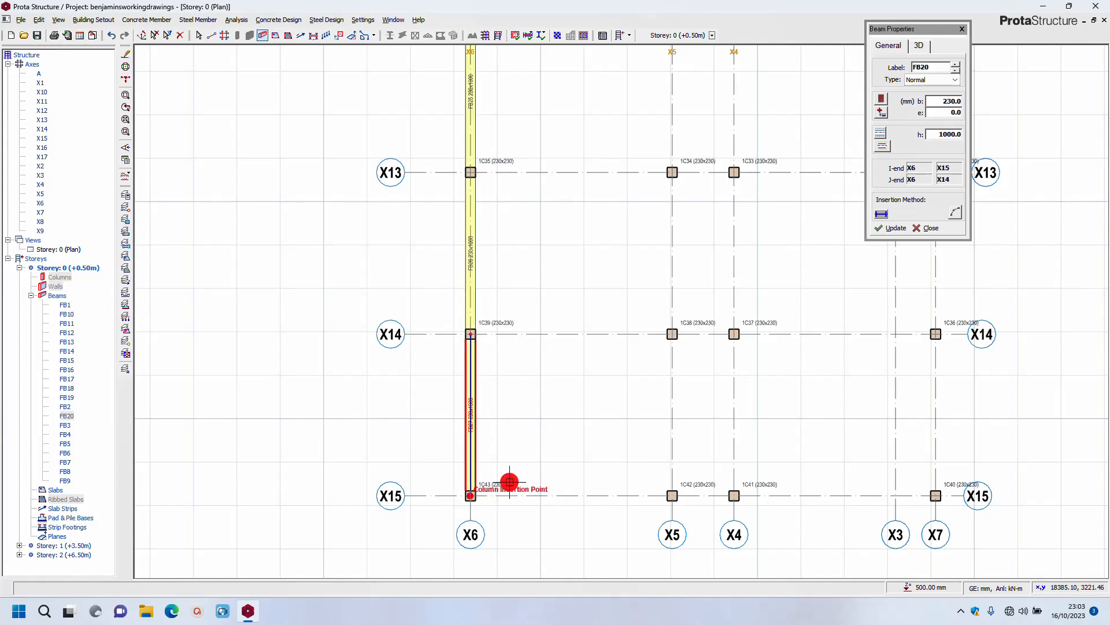
# - Complete the perimeter with beams along X15 from X6 to X7, up X7 to X10, and along X10 to X1
pyautogui.scroll(-3, 509, 486)
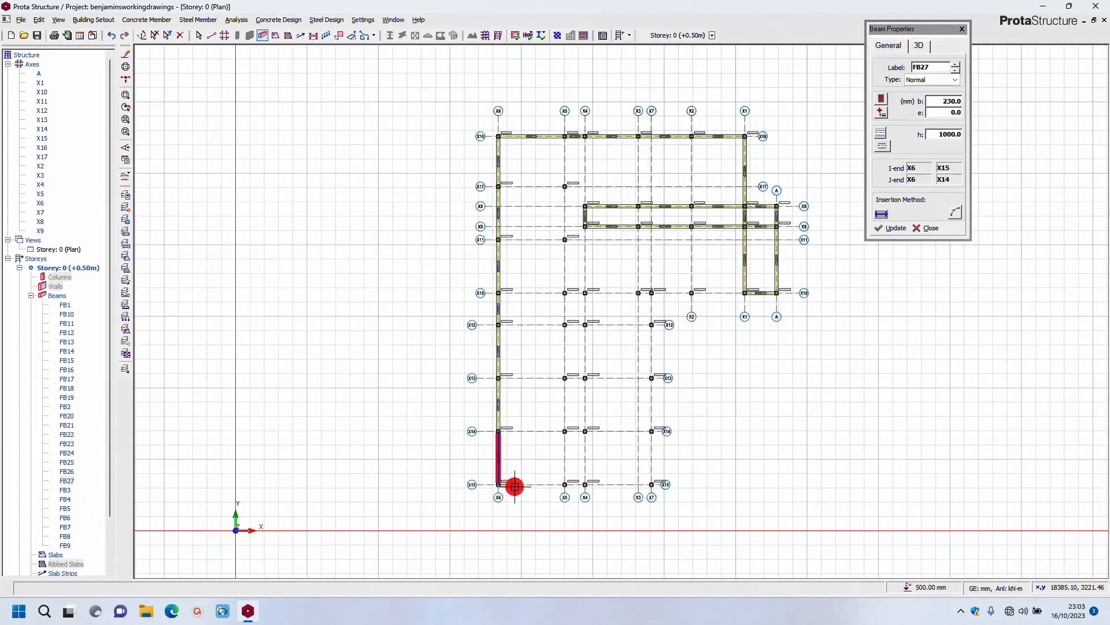
pyautogui.click(655, 485)
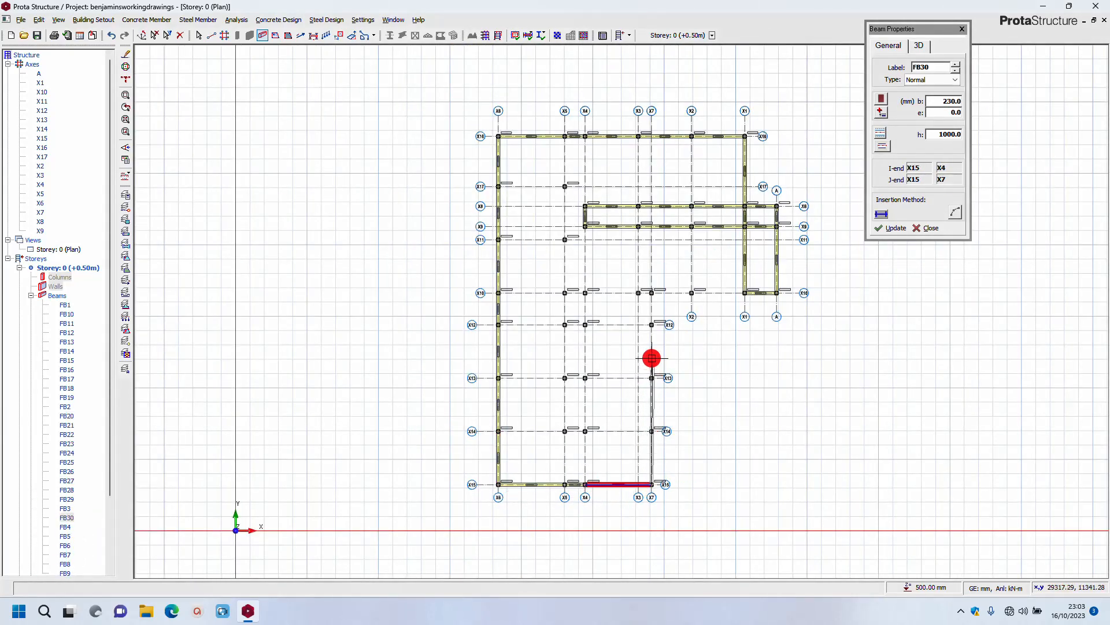
pyautogui.click(651, 323)
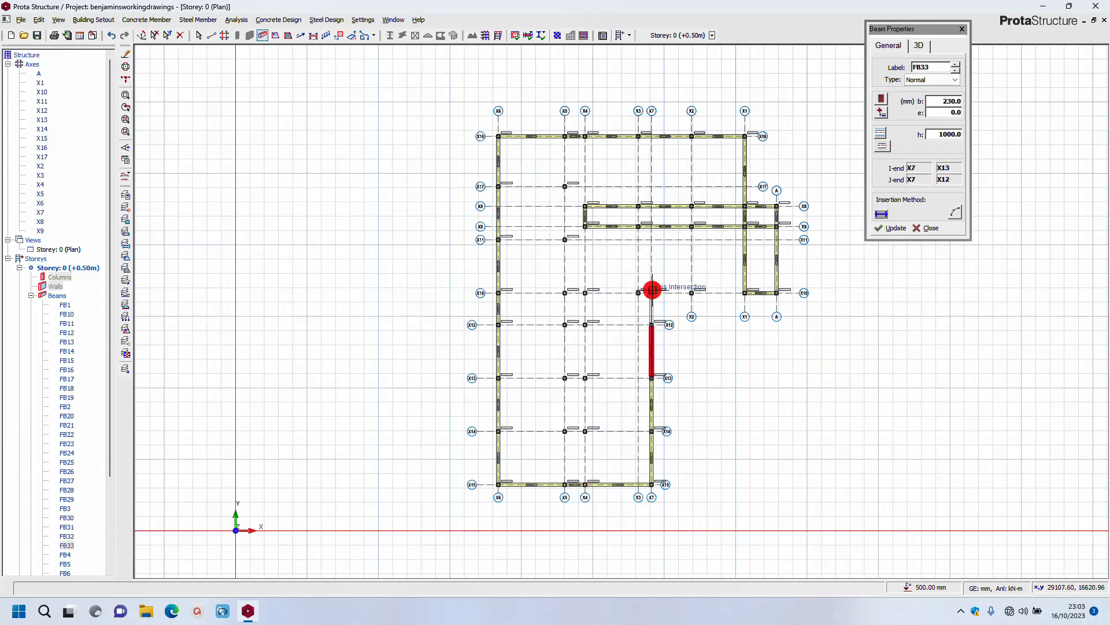
pyautogui.click(652, 290)
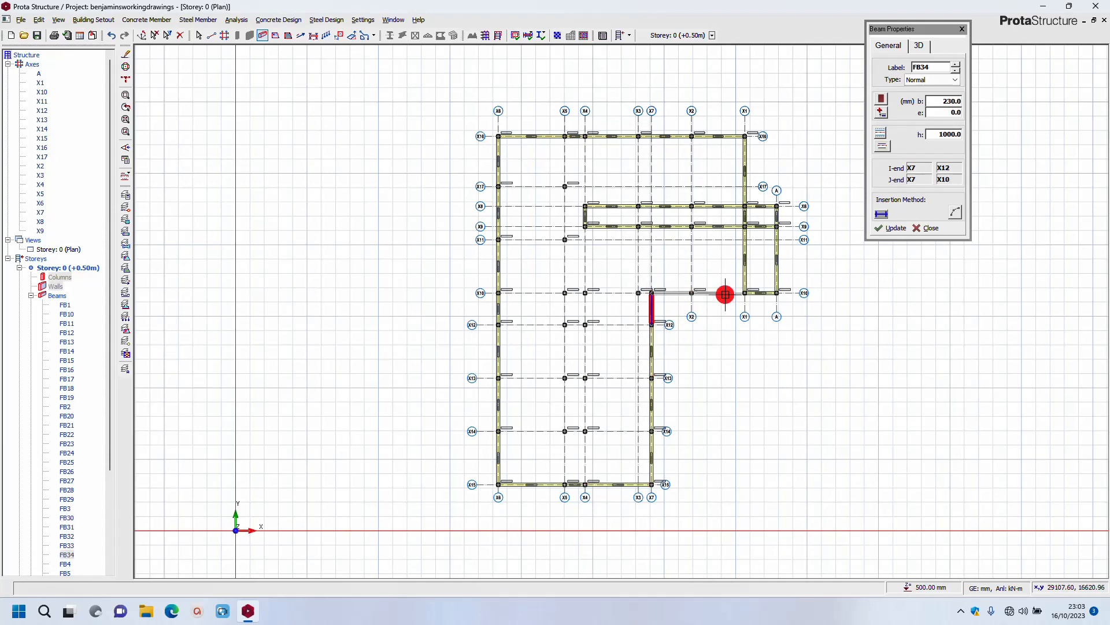
pyautogui.click(745, 293)
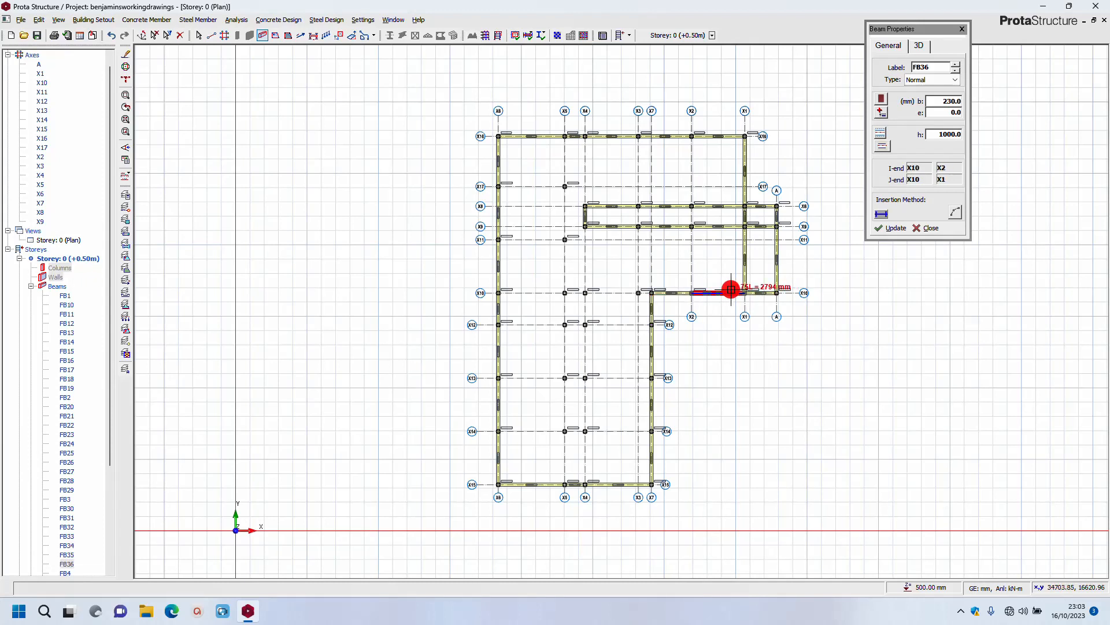
# - Insert the interior beams along axes X5 and X4 between X15 and X16, using the existing beam on X4 between X9 and X8
pyautogui.click(563, 486)
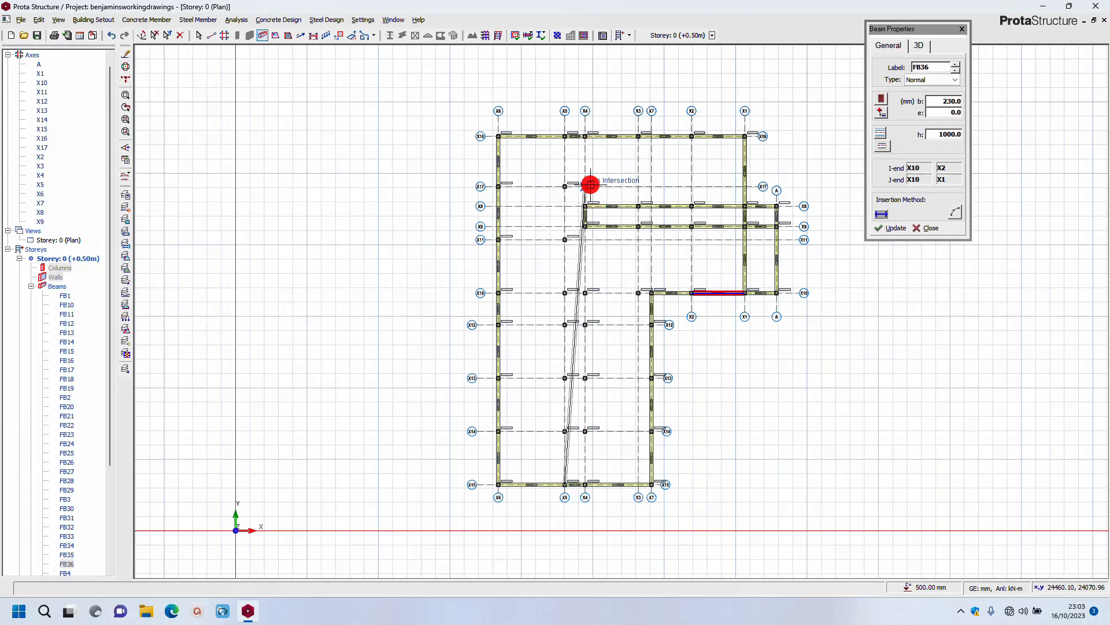
pyautogui.click(565, 136)
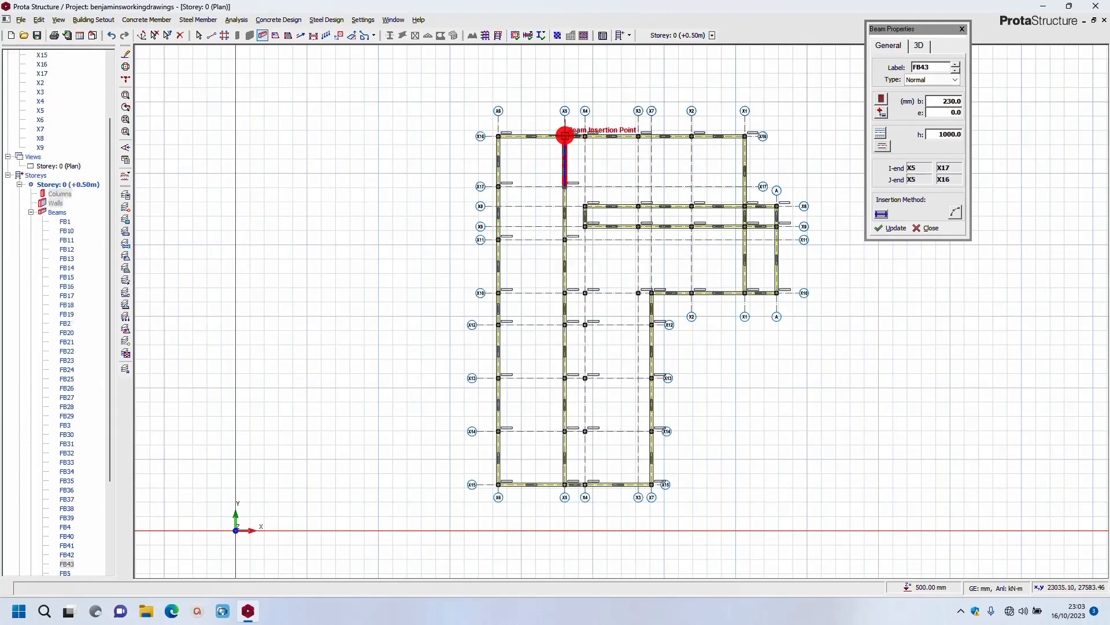
pyautogui.click(585, 484)
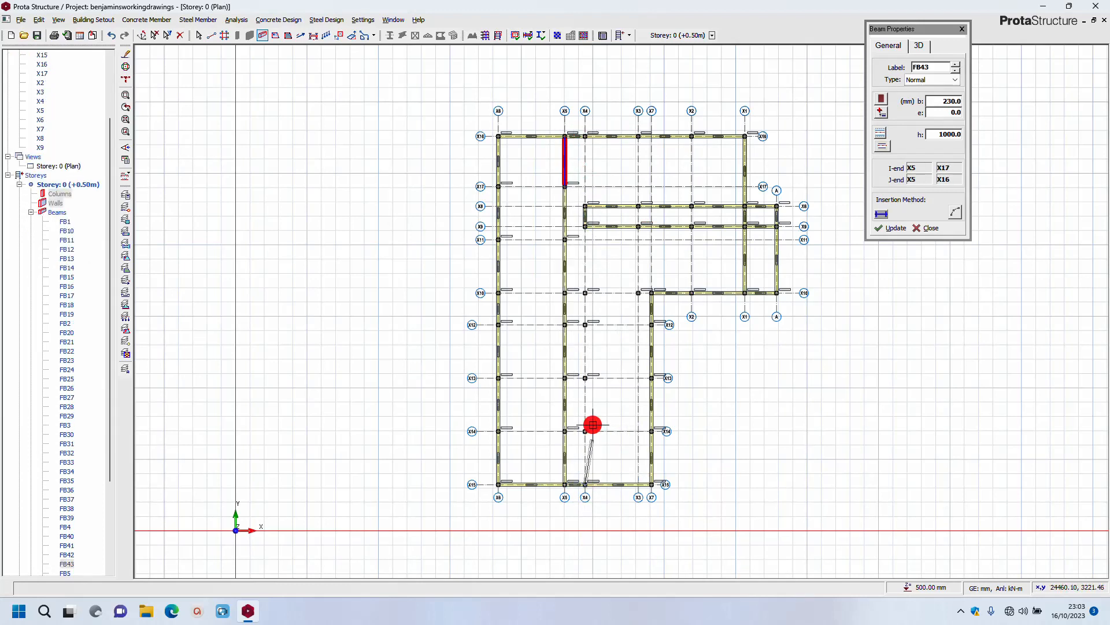
pyautogui.click(586, 226)
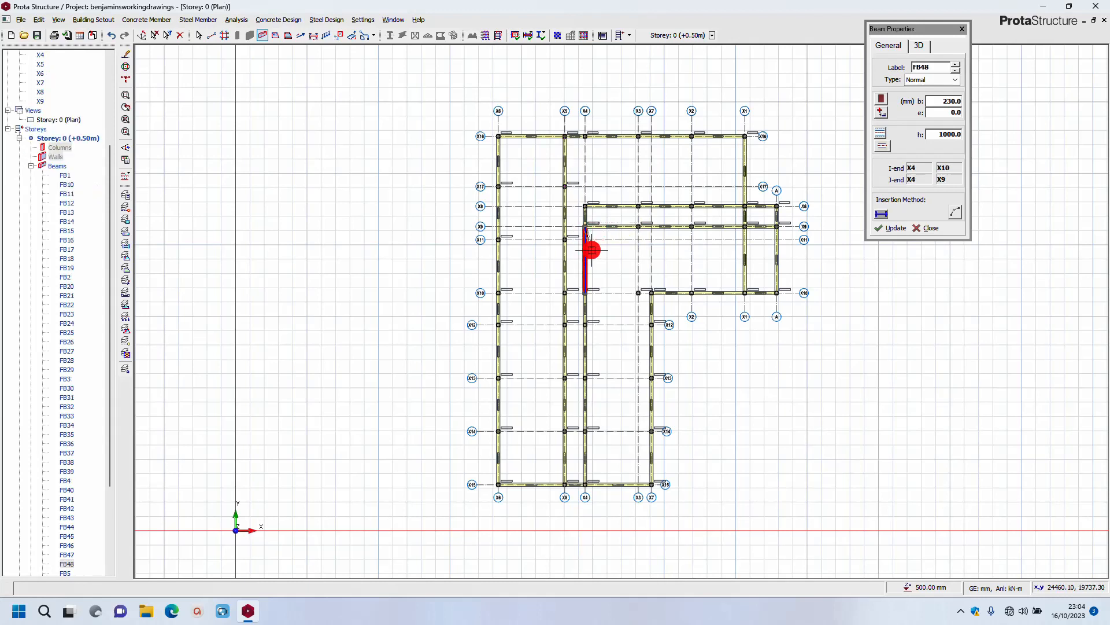
pyautogui.click(584, 135)
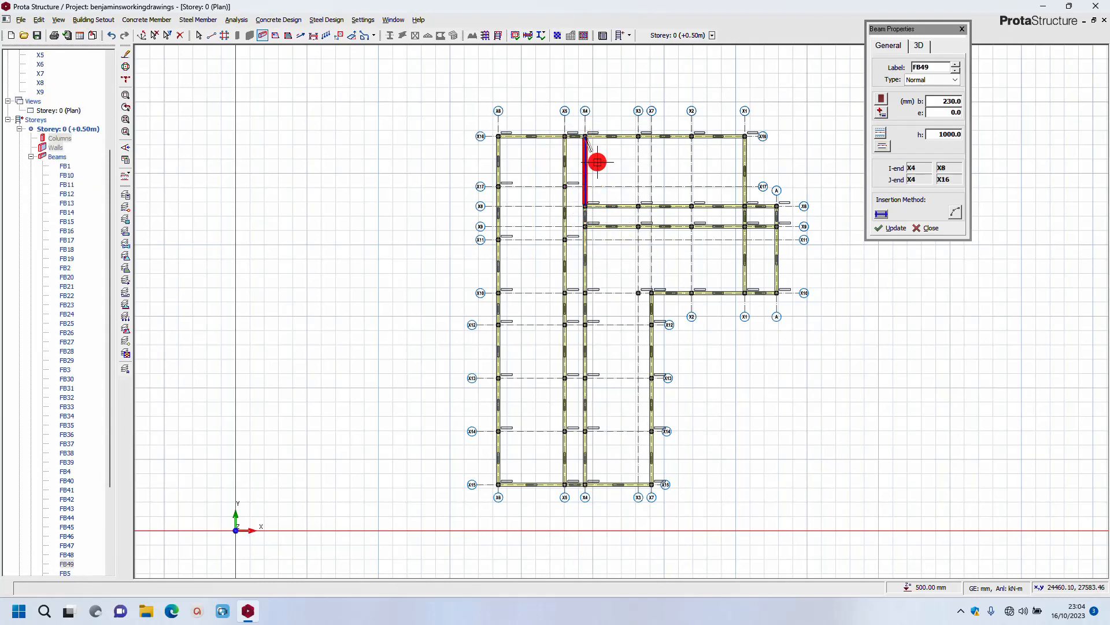
# - Insert interior beams along axes X3 and X2, each from X16 down to X9
pyautogui.click(636, 136)
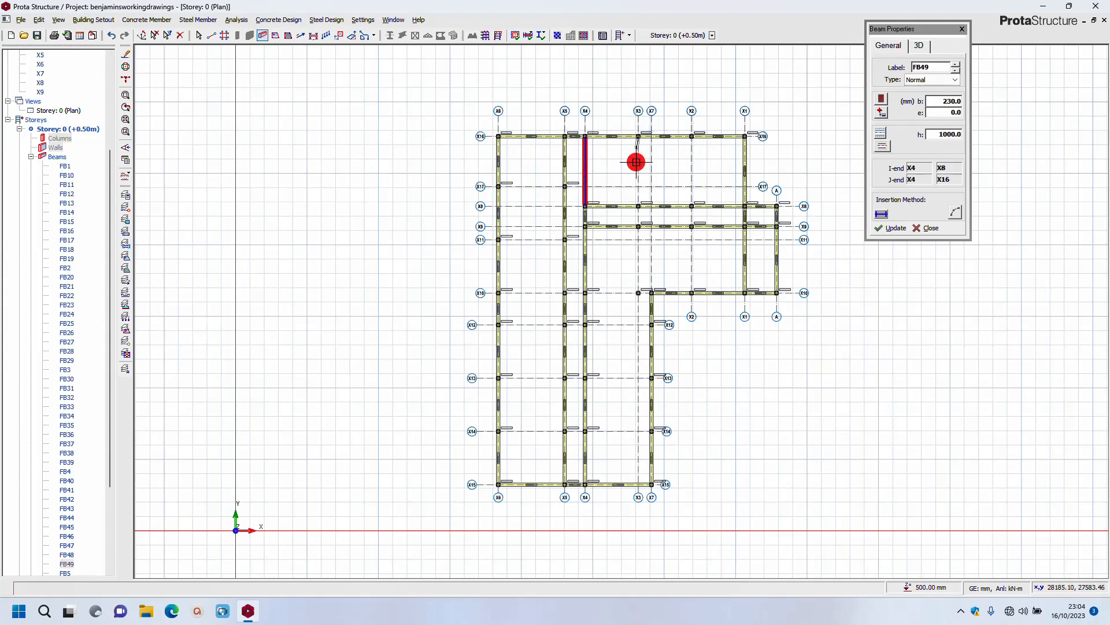
pyautogui.click(637, 226)
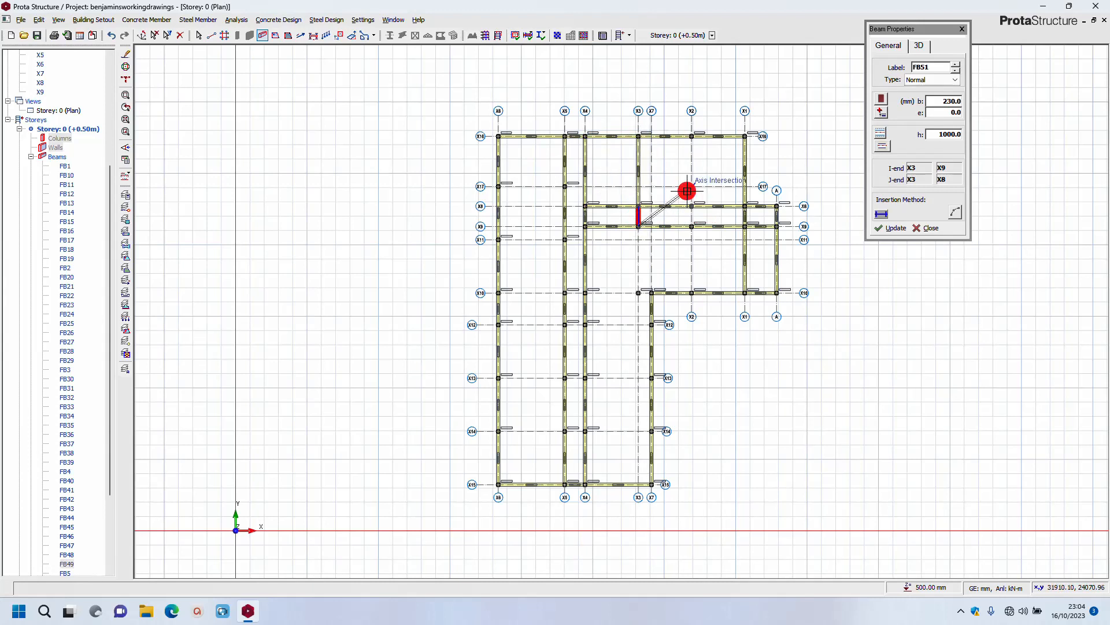
pyautogui.click(692, 138)
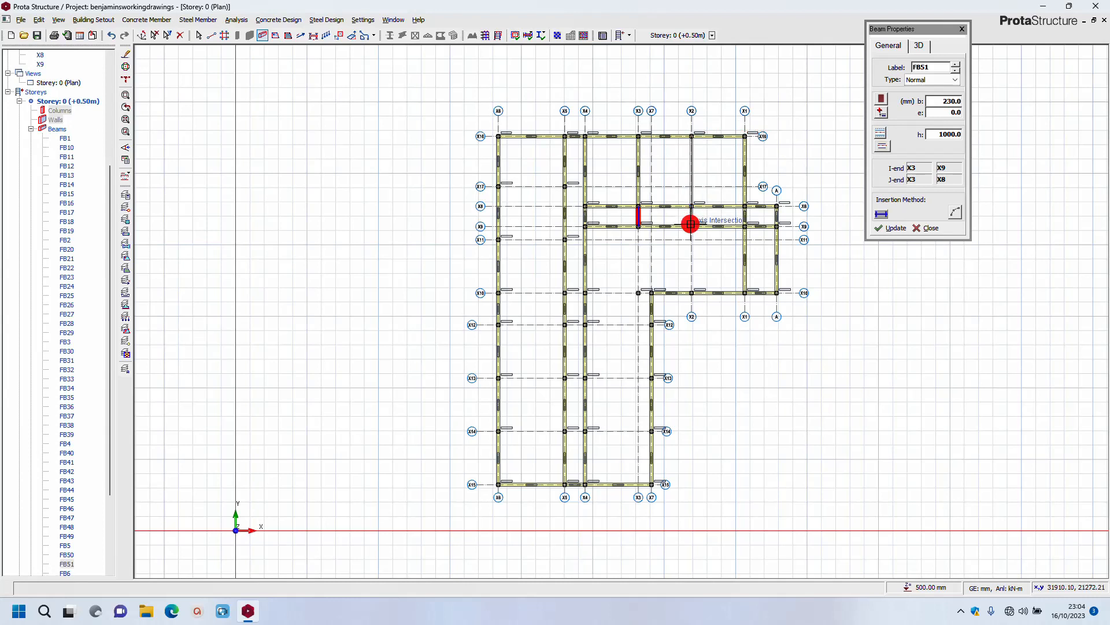
pyautogui.click(691, 226)
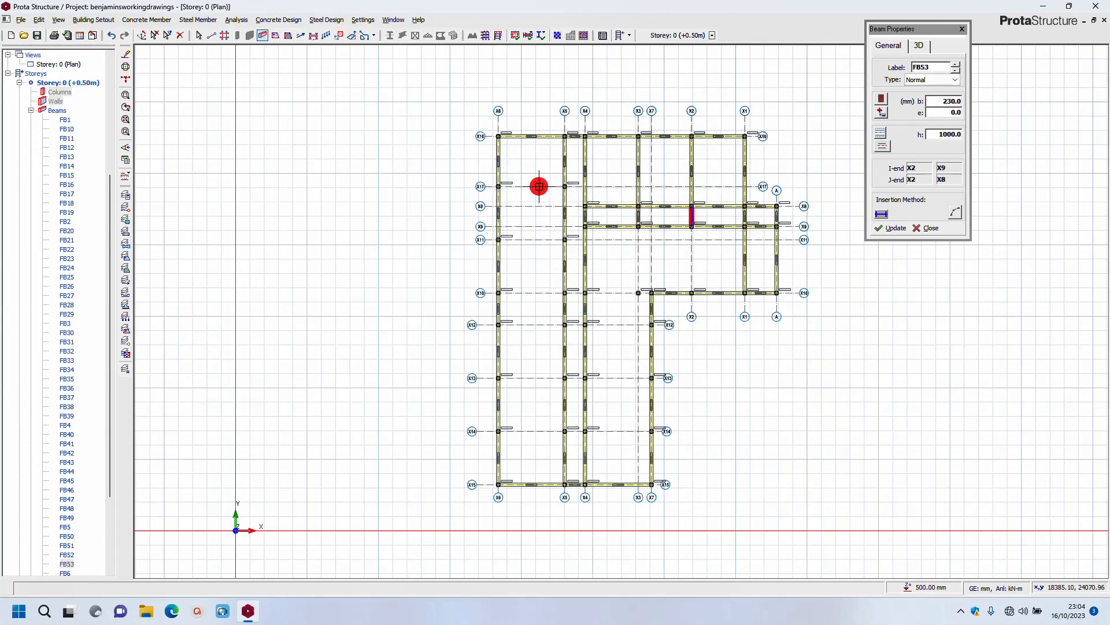
# - Insert cross beams along axis X17 from X6 through X5 to X4
pyautogui.click(498, 186)
pyautogui.click(563, 186)
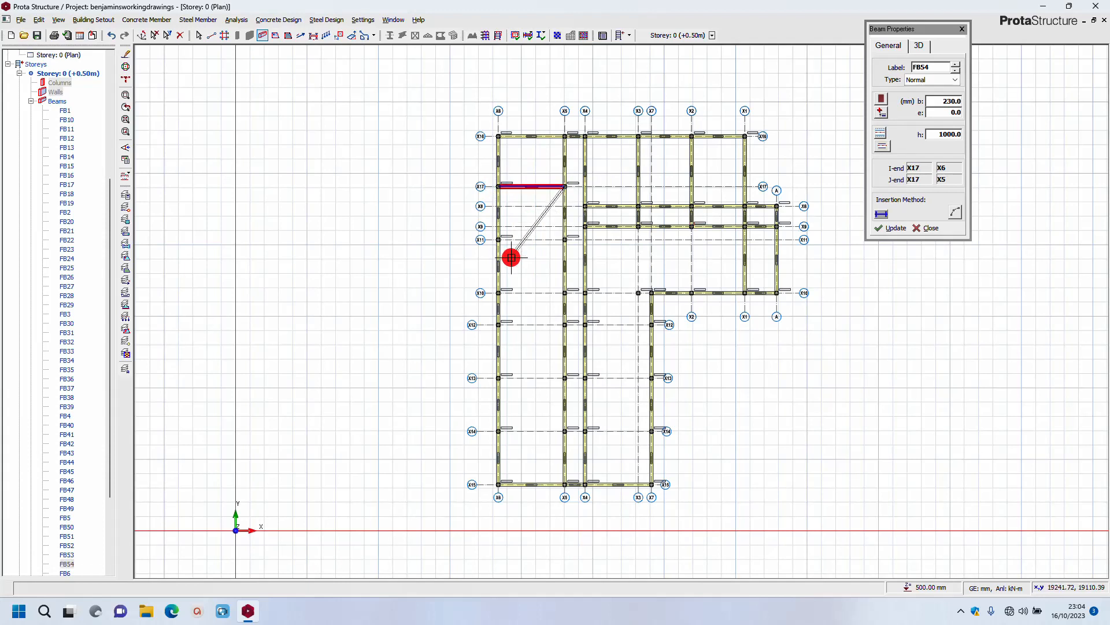
pyautogui.scroll(3, 585, 210)
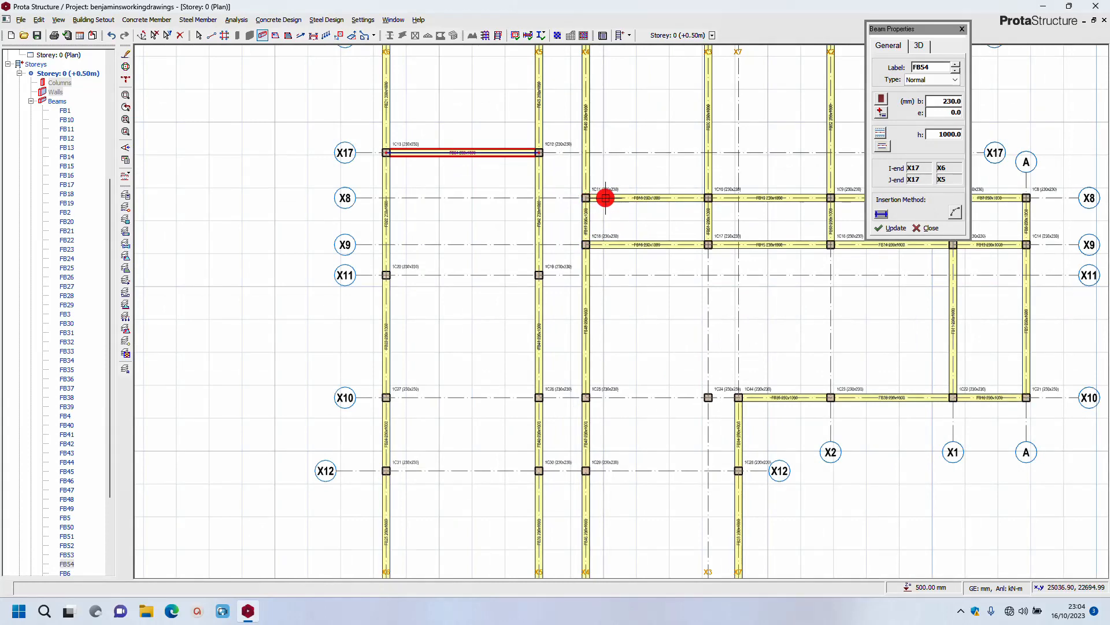
pyautogui.scroll(-2, 554, 229)
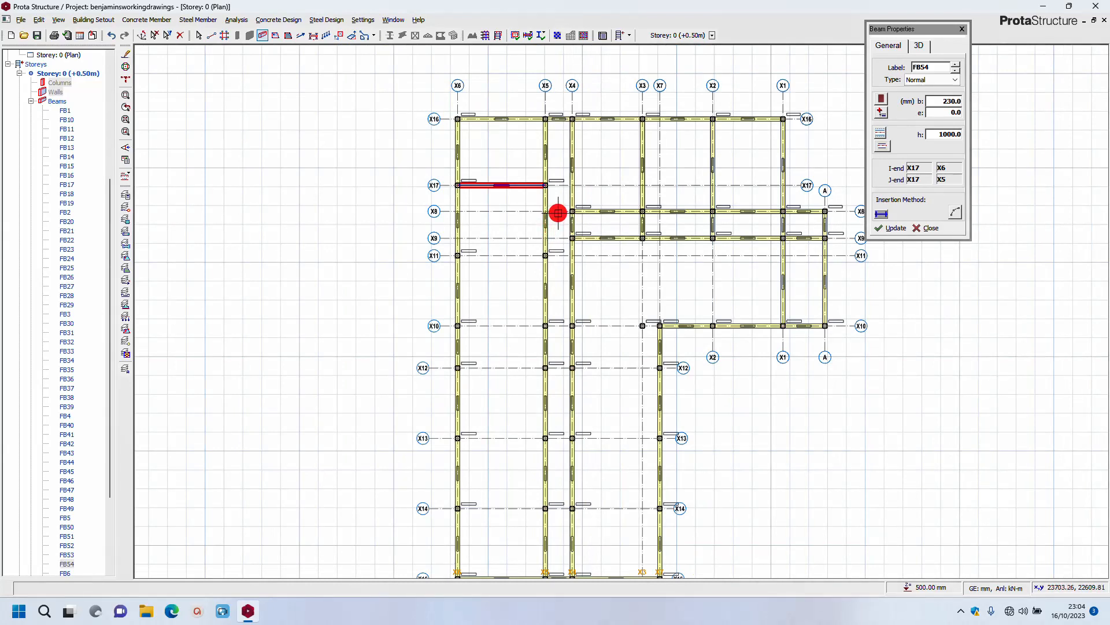
pyautogui.scroll(1, 558, 213)
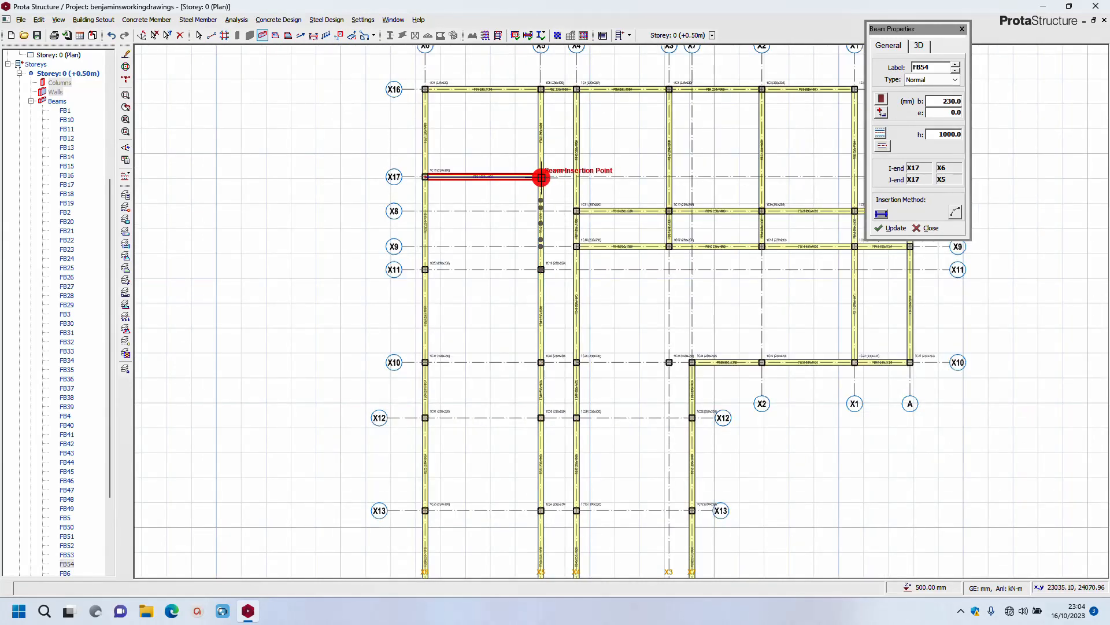
pyautogui.click(577, 177)
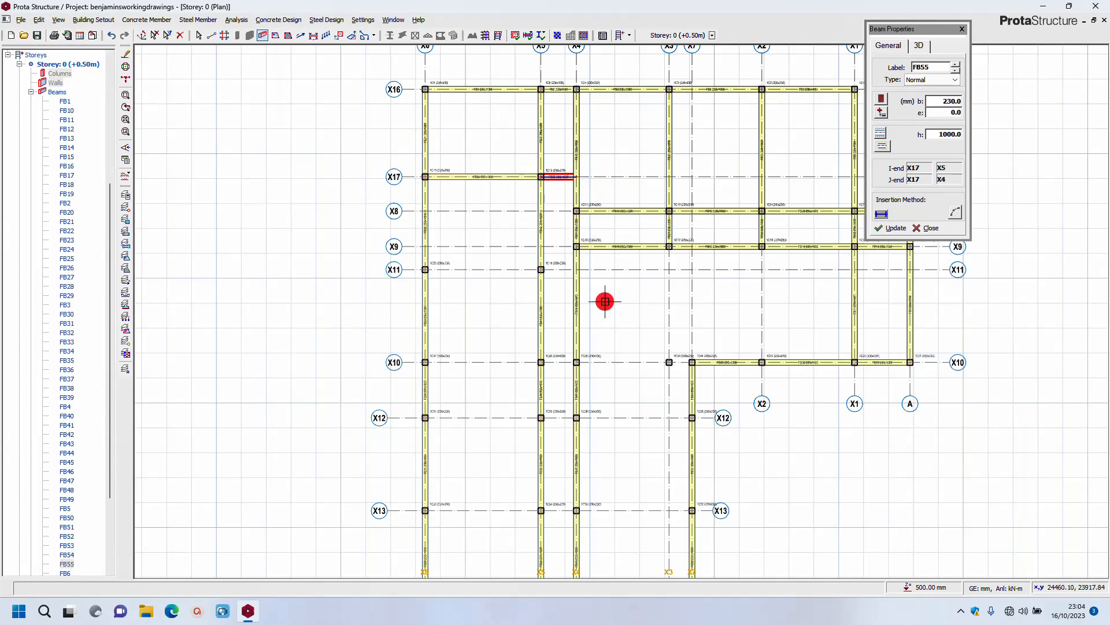
# - Insert a cross beam along axis X11 between X5 and X6, and end the beam chain there
pyautogui.click(540, 269)
pyautogui.click(425, 269)
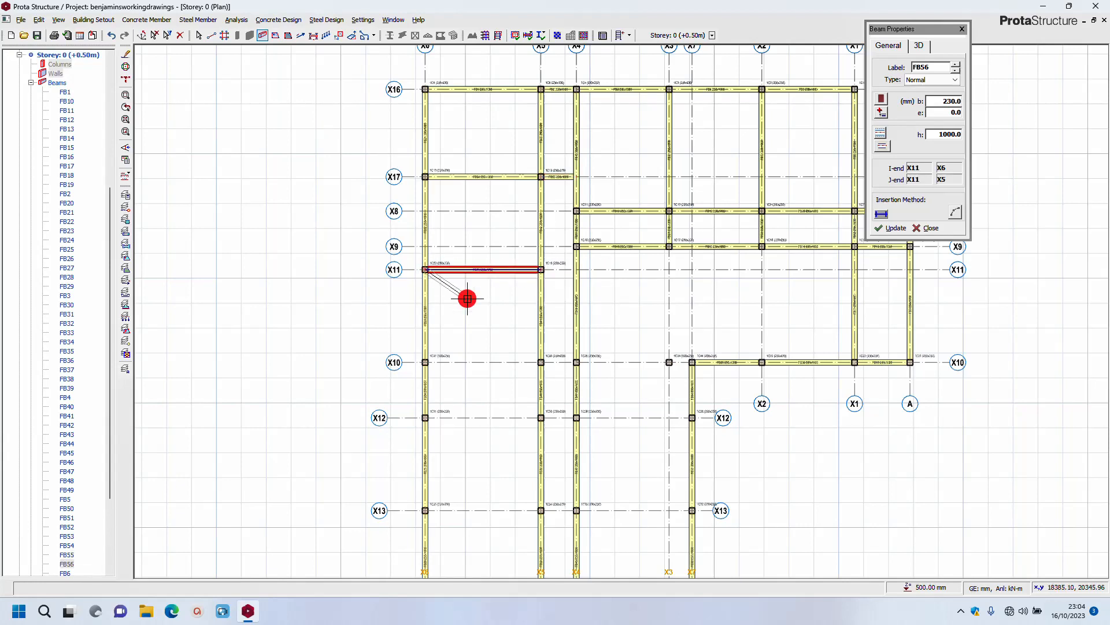
pyautogui.press('Escape')
# - Insert cross beams along axes X10 and X12, each from X7 across to X6
pyautogui.moveTo(530, 366); pyautogui.dragTo(547, 290, button='middle')
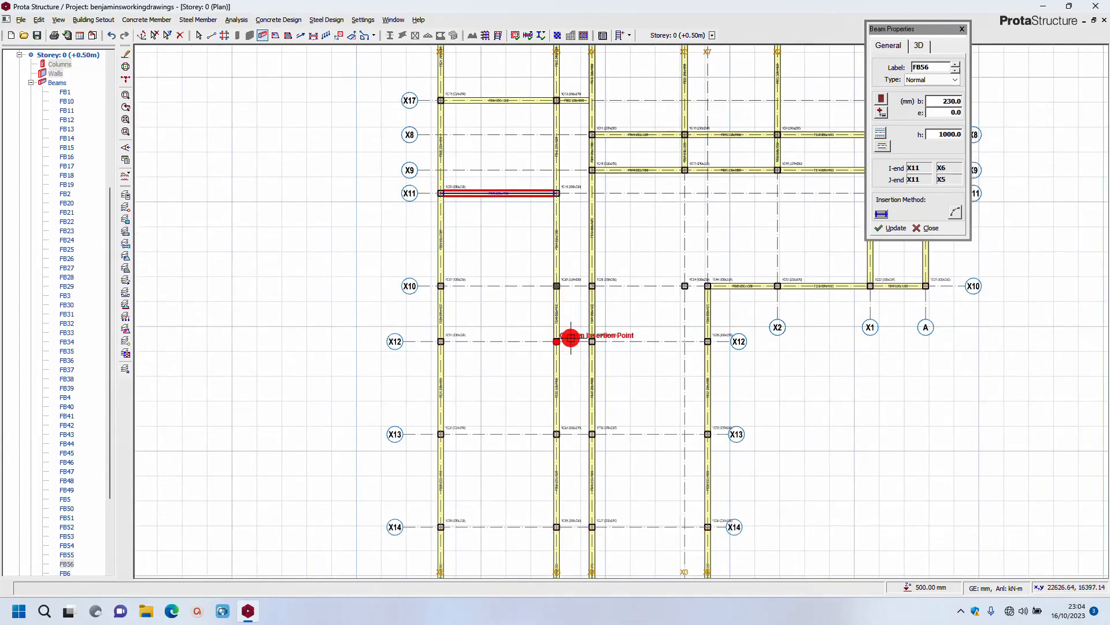
pyautogui.click(708, 285)
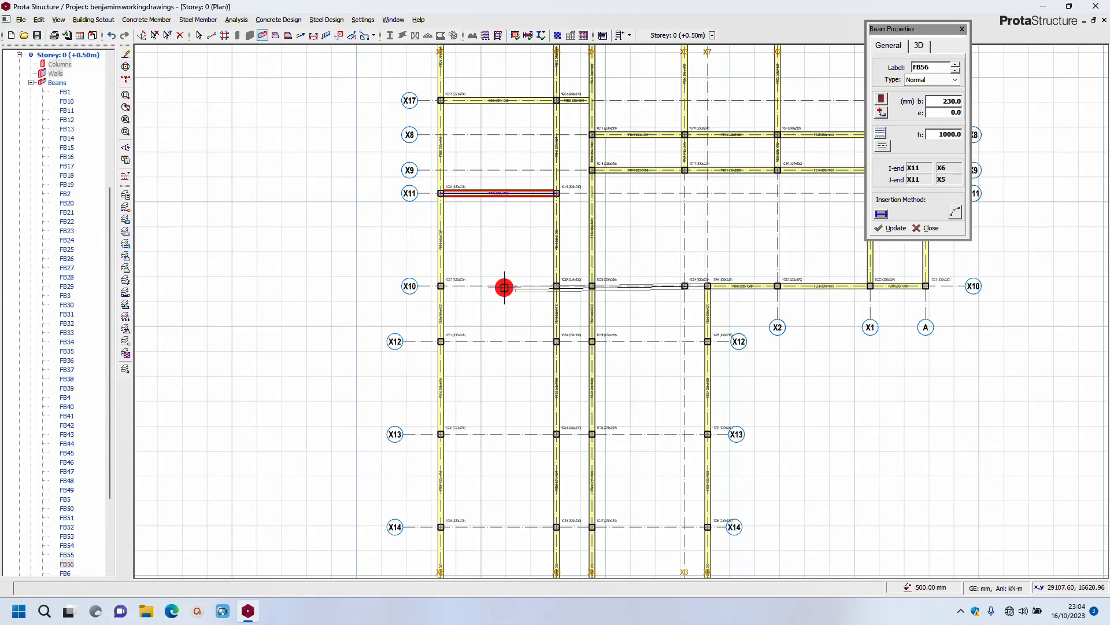
pyautogui.click(441, 286)
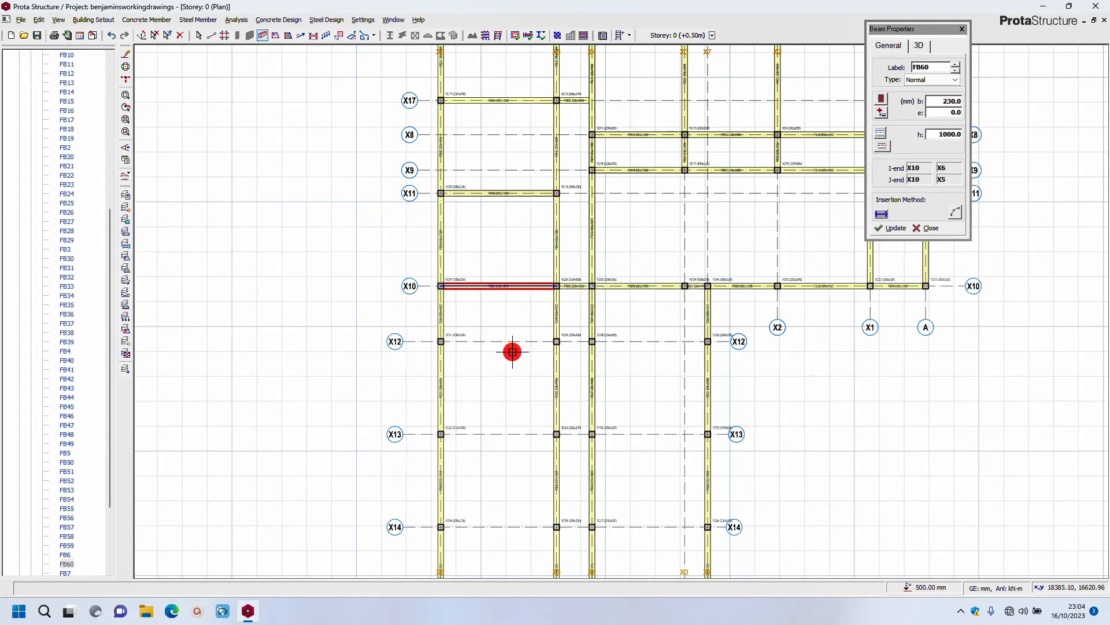
pyautogui.click(708, 342)
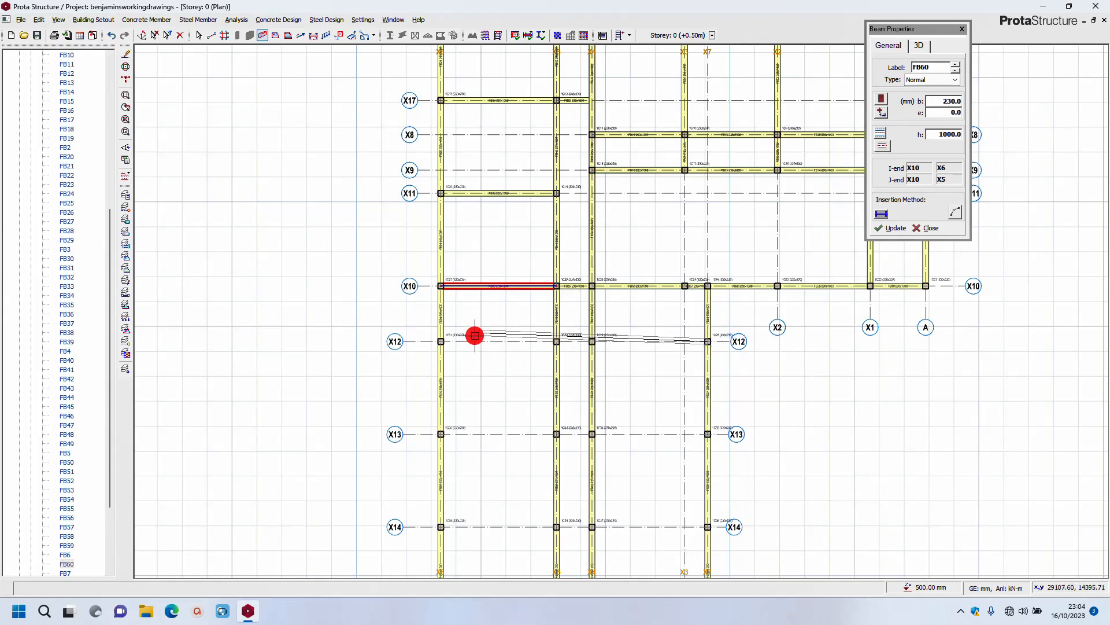
pyautogui.click(442, 343)
pyautogui.scroll(-3, 528, 362)
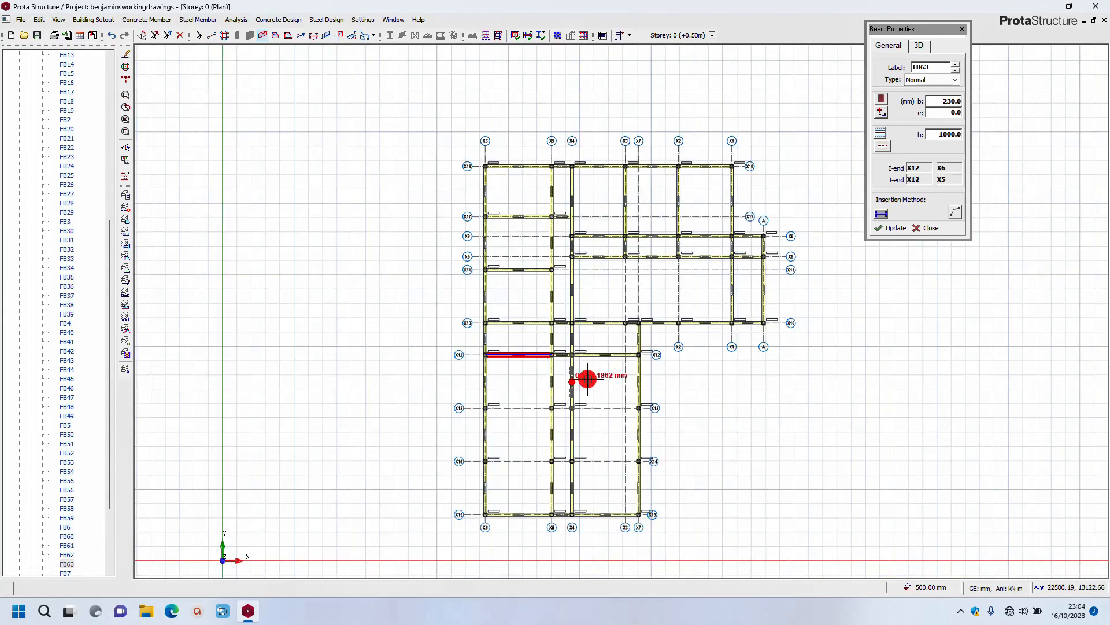
# - Insert cross beams along axes X13 and X14, each from X7 across to X6
pyautogui.moveTo(588, 377); pyautogui.dragTo(600, 268, button='middle')
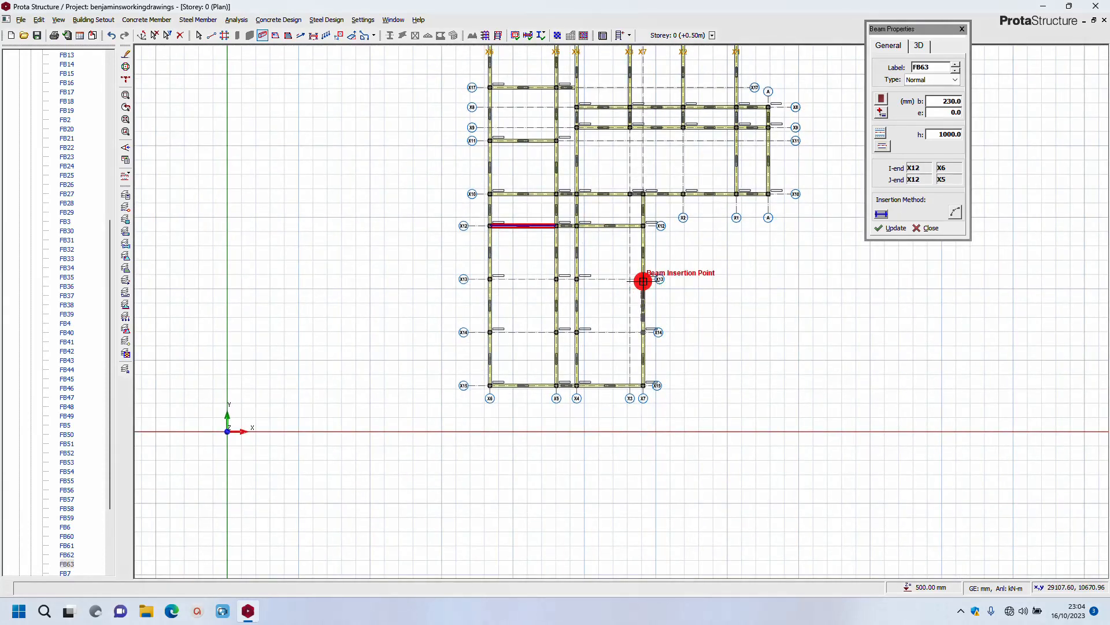
pyautogui.click(643, 280)
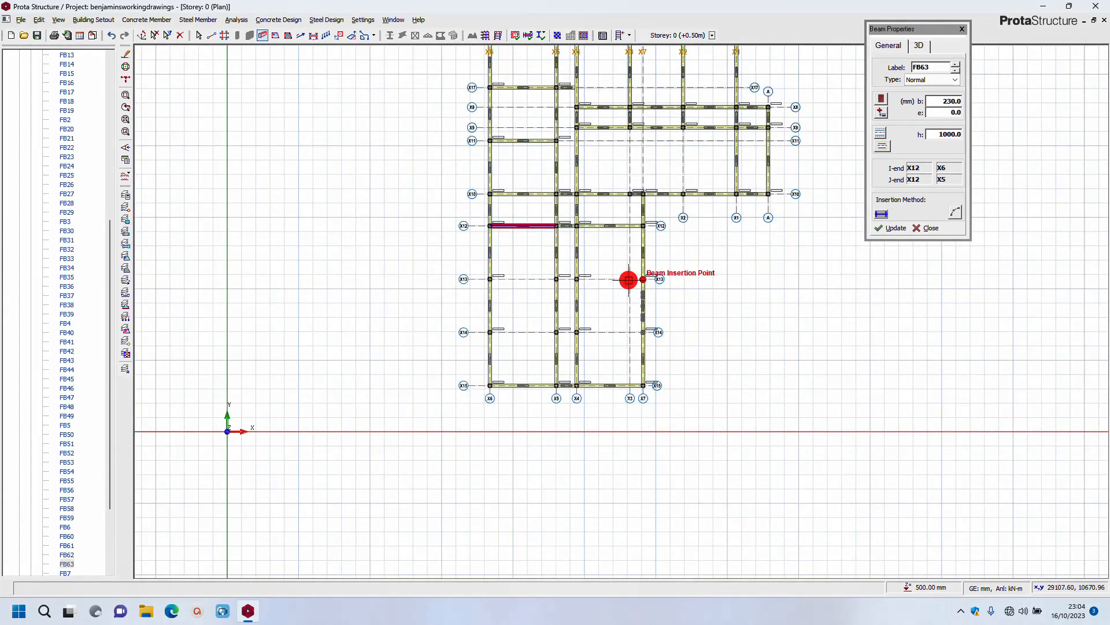
pyautogui.click(490, 280)
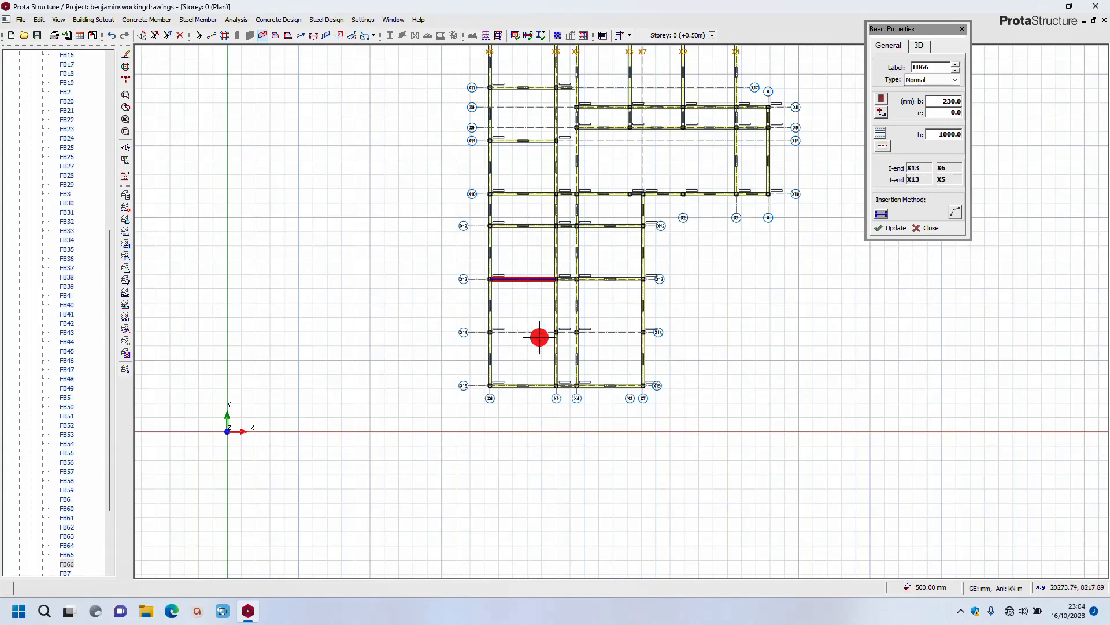
pyautogui.scroll(1, 538, 335)
pyautogui.click(679, 330)
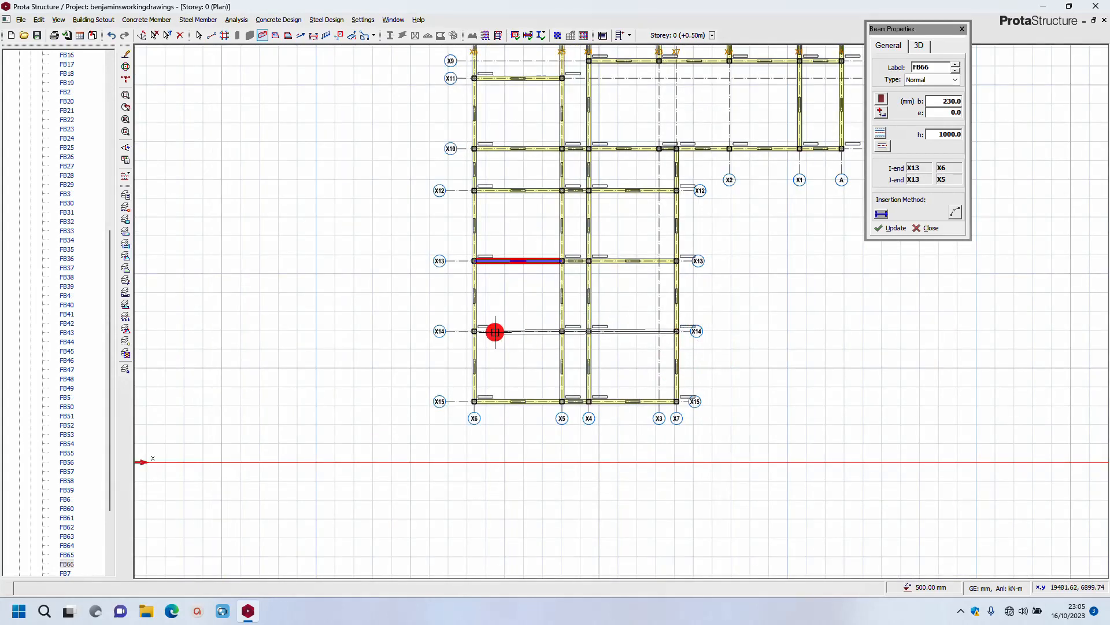
pyautogui.click(474, 331)
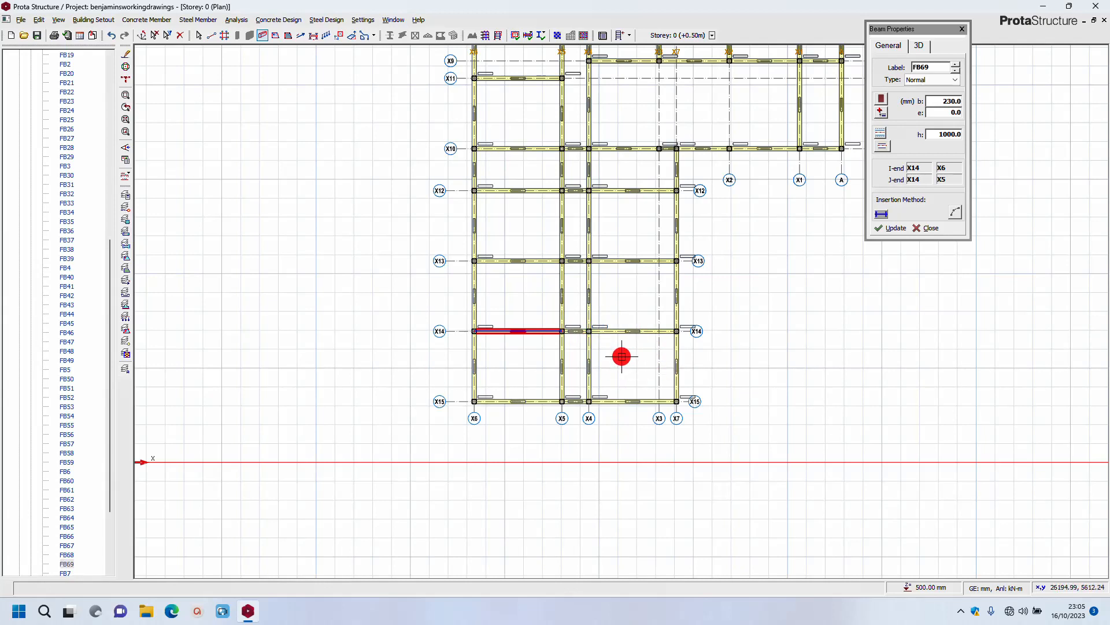
# - Insert interior beams along axes X3 and X2, each from X9 down to X10
pyautogui.scroll(2, 614, 388)
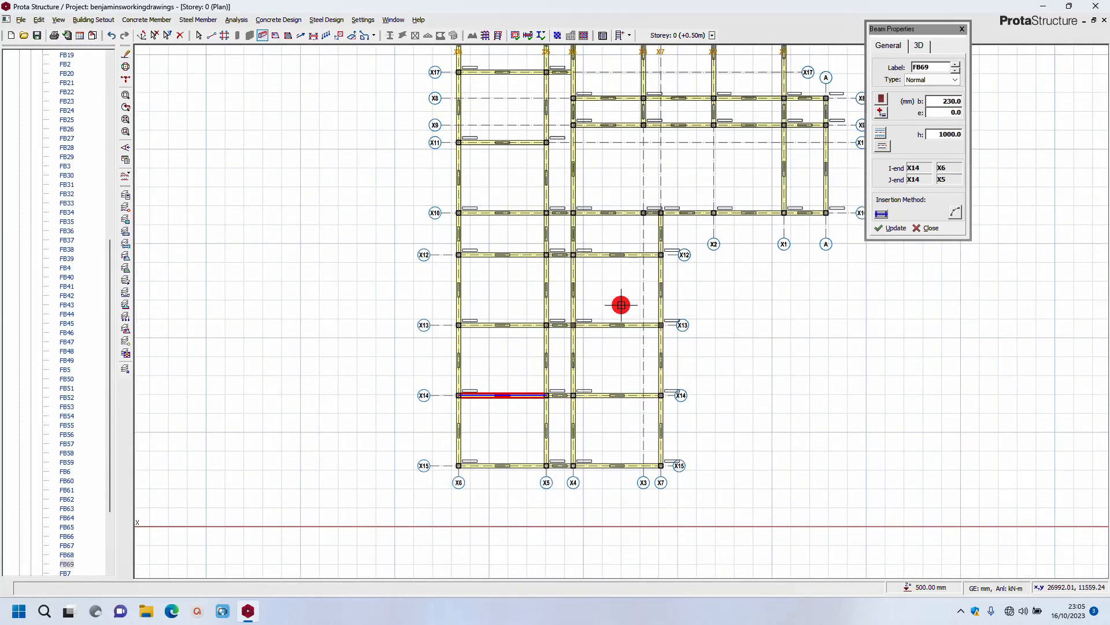
pyautogui.moveTo(622, 295); pyautogui.dragTo(575, 389, button='middle')
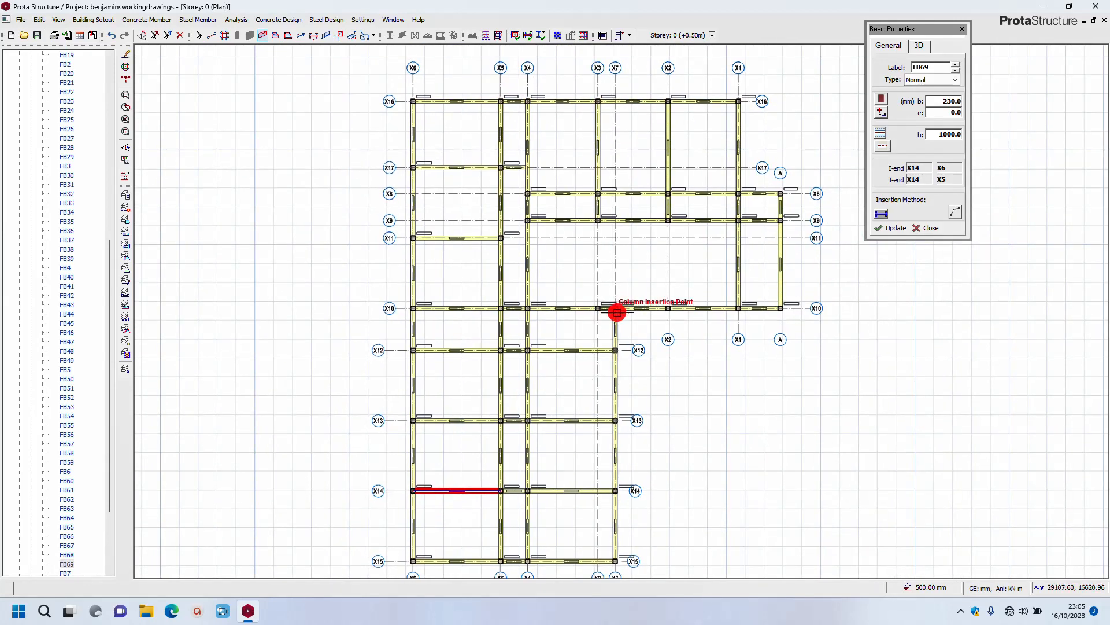
pyautogui.scroll(2, 598, 307)
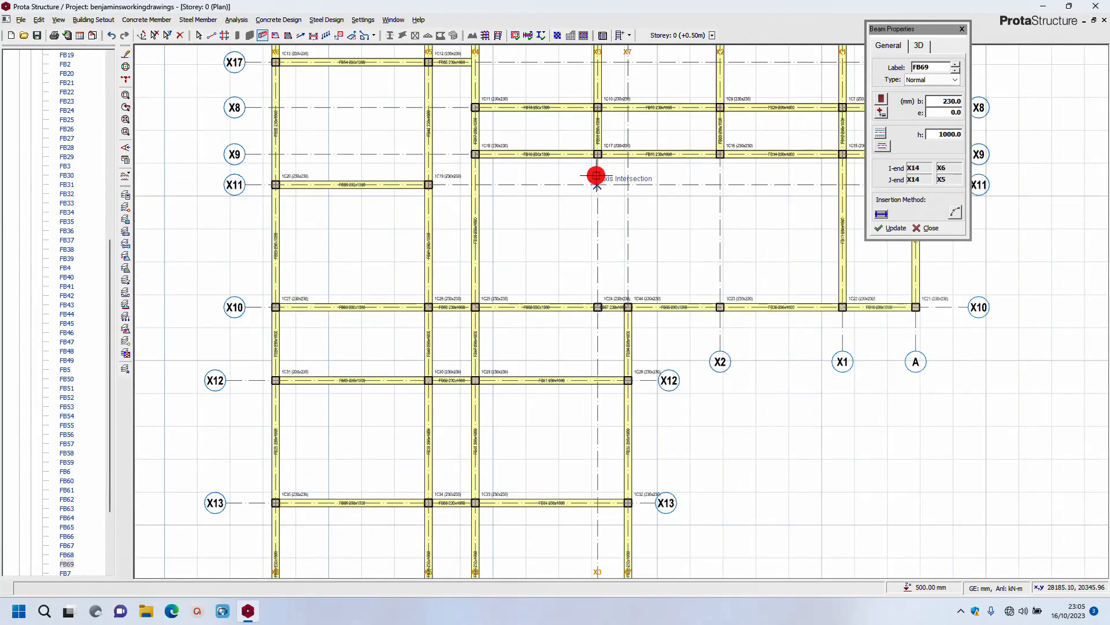
pyautogui.click(598, 153)
pyautogui.click(598, 306)
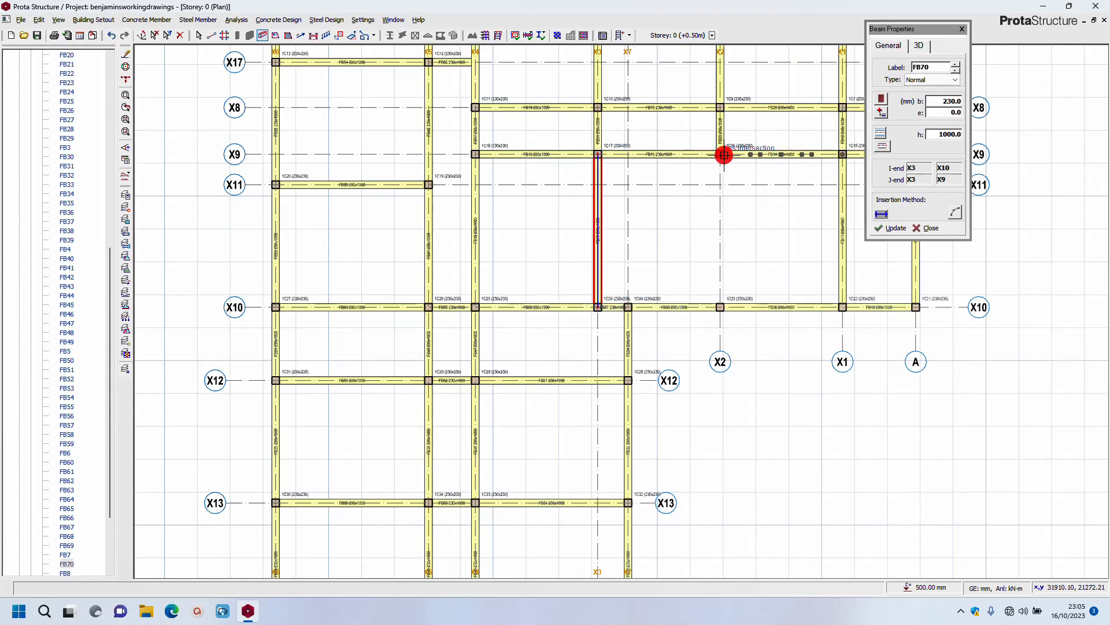
pyautogui.click(720, 154)
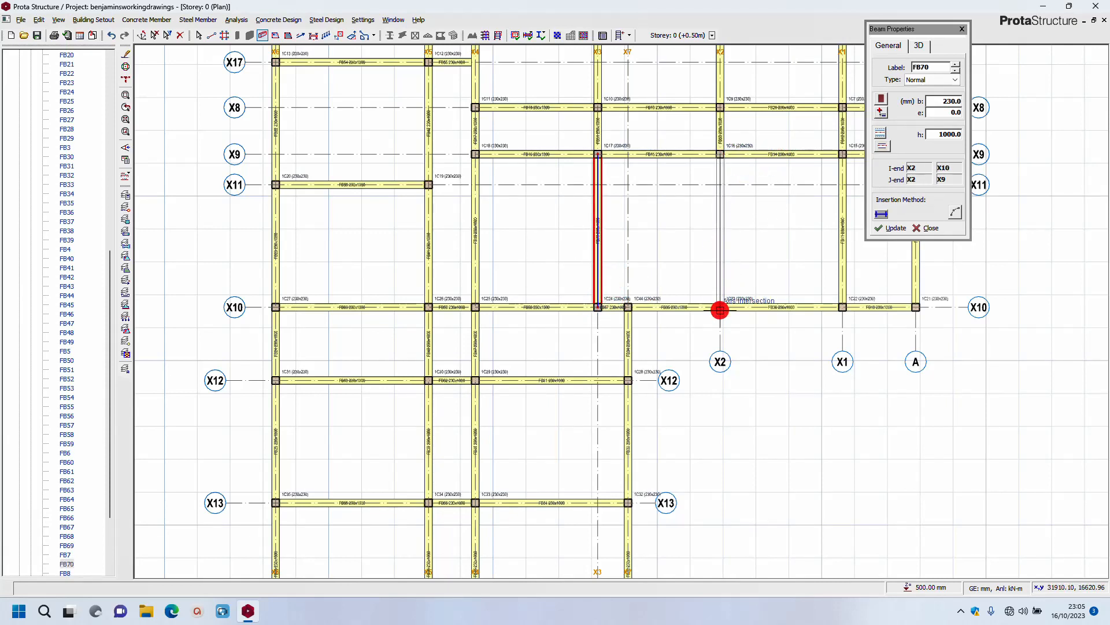
pyautogui.click(720, 310)
# - Insert a short cross beam along axis X11 from X5 to X4, and end beam insertion
pyautogui.scroll(-3, 775, 312)
pyautogui.moveTo(768, 332); pyautogui.dragTo(695, 322, button='middle')
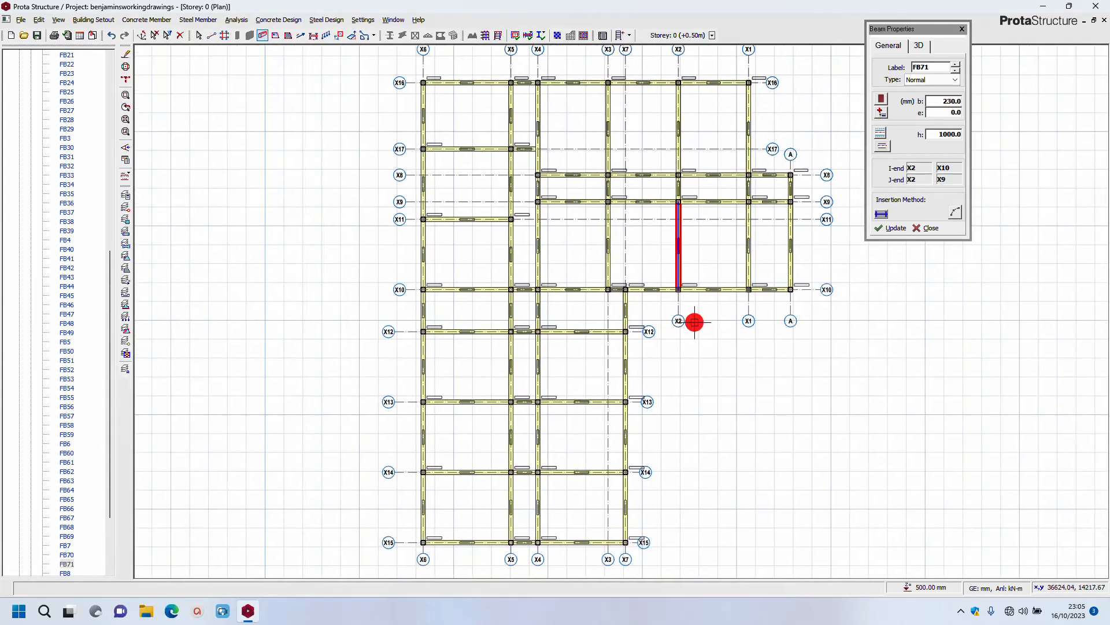
pyautogui.moveTo(781, 355); pyautogui.dragTo(762, 322, button='middle')
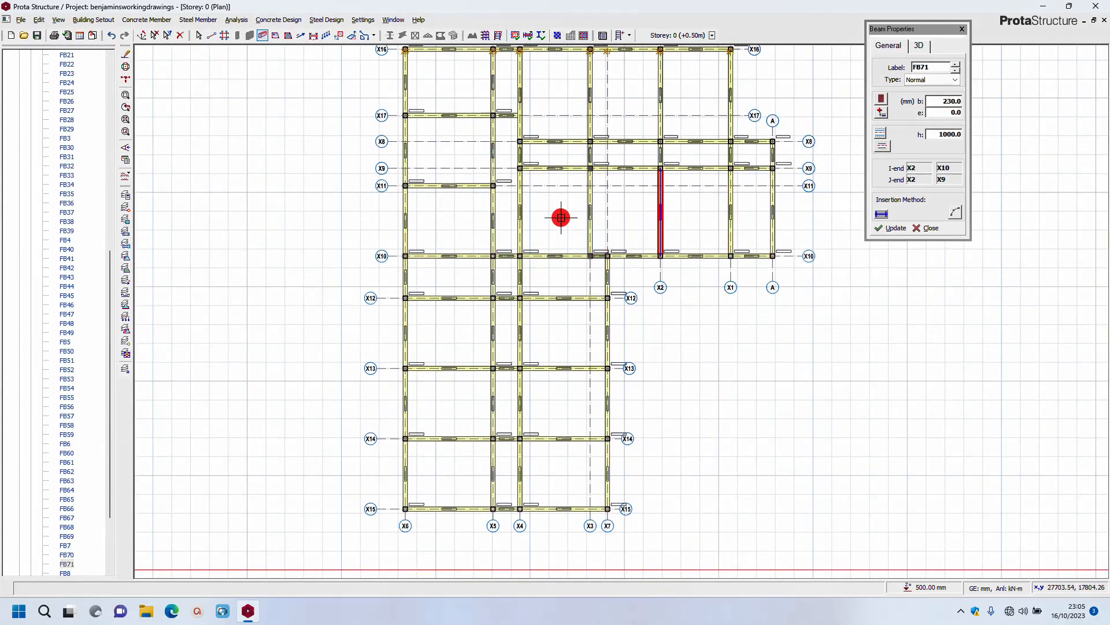
pyautogui.scroll(4, 501, 181)
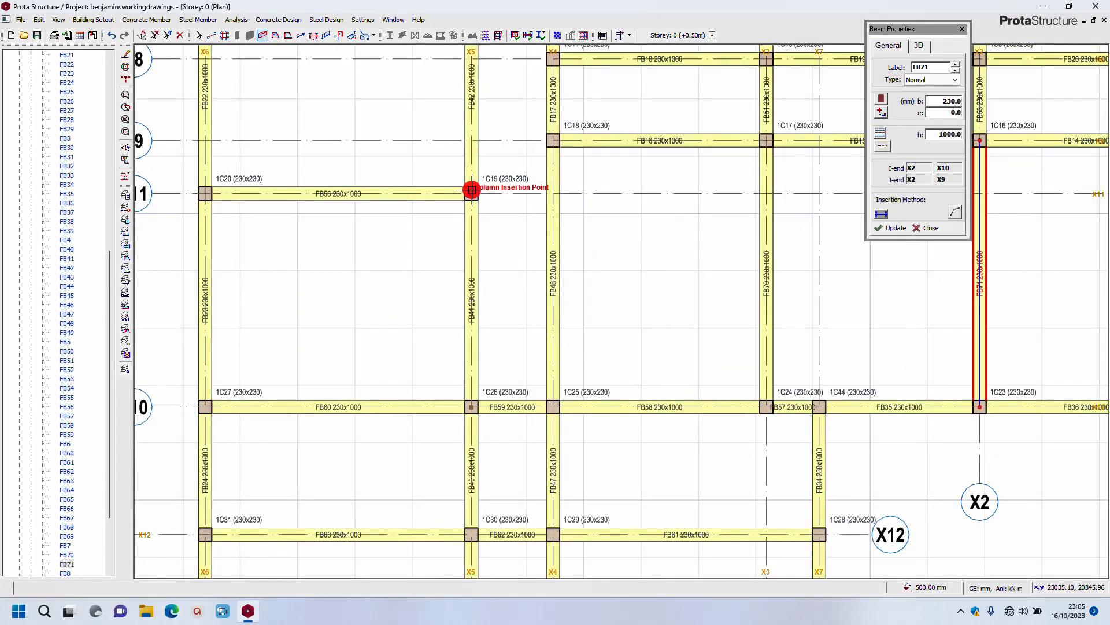
pyautogui.click(472, 190)
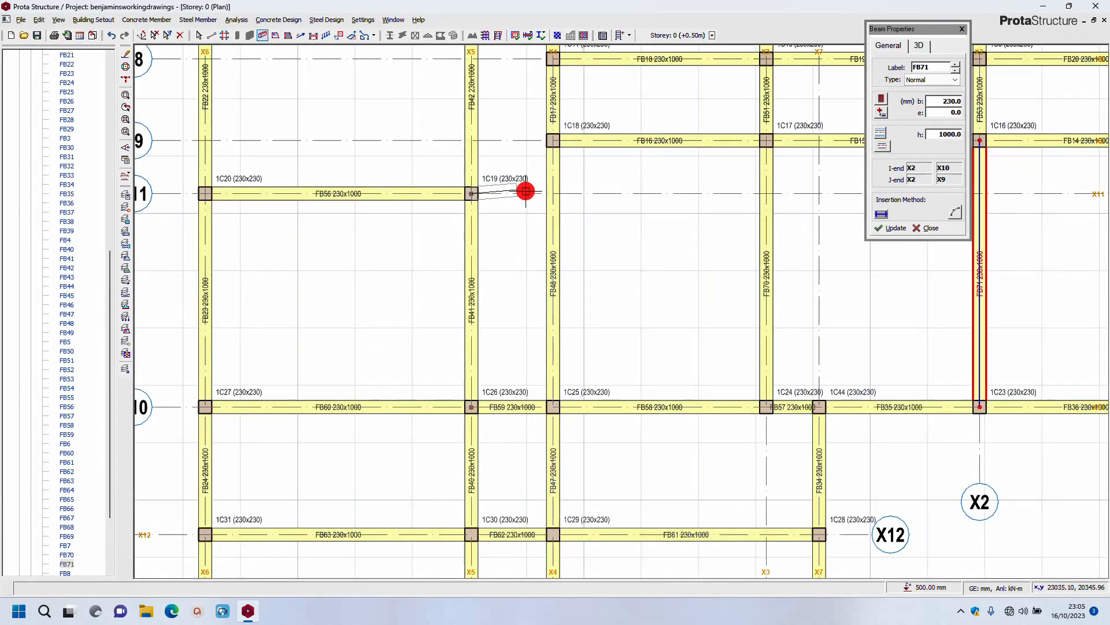
pyautogui.click(555, 196)
pyautogui.click(608, 234)
pyautogui.scroll(-2, 660, 284)
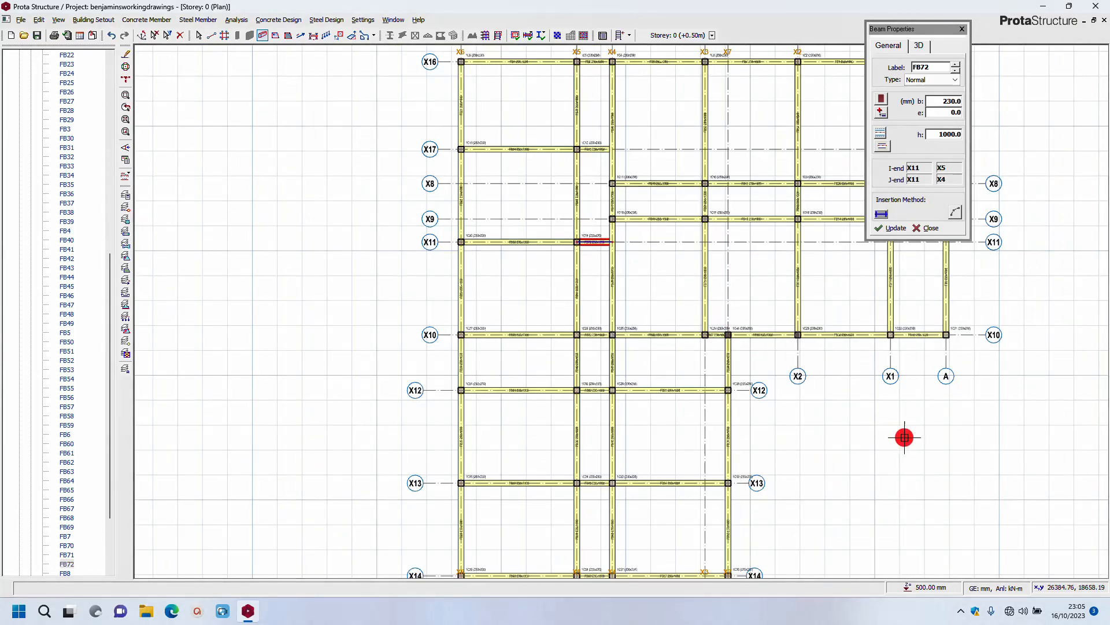
pyautogui.moveTo(905, 438); pyautogui.dragTo(856, 335, button='middle')
pyautogui.press('Escape')
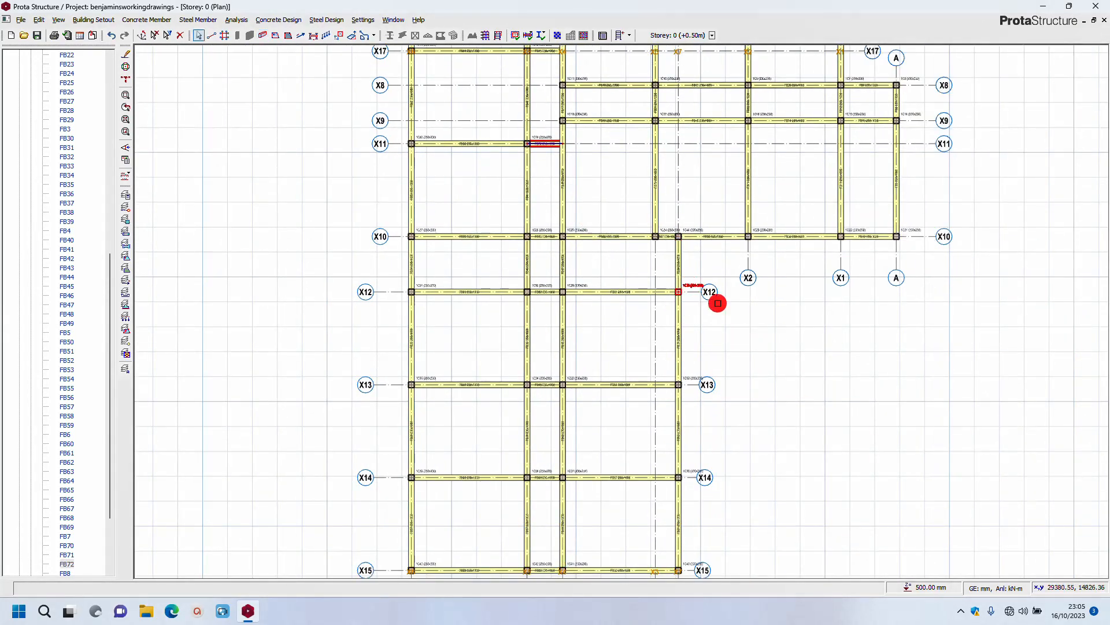
# - Inspect the Storey 0 plan for beams missing along the grid axes
pyautogui.scroll(-2, 769, 355)
pyautogui.moveTo(796, 354); pyautogui.dragTo(727, 403, button='middle')
pyautogui.scroll(3, 652, 307)
pyautogui.moveTo(667, 276); pyautogui.dragTo(692, 374, button='middle')
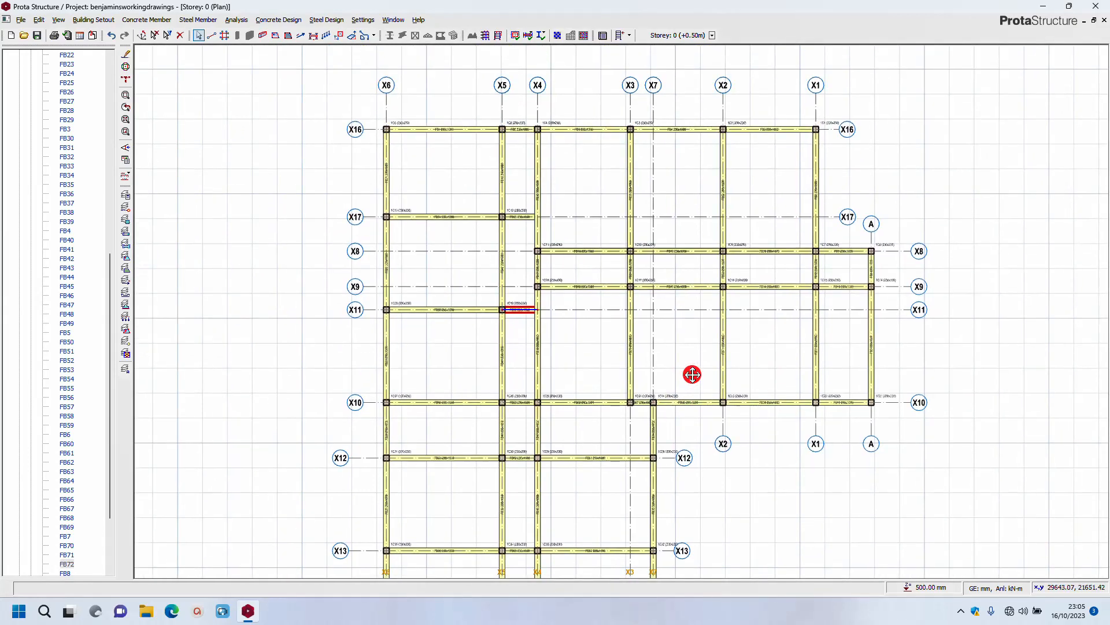
pyautogui.moveTo(657, 342); pyautogui.dragTo(682, 292, button='middle')
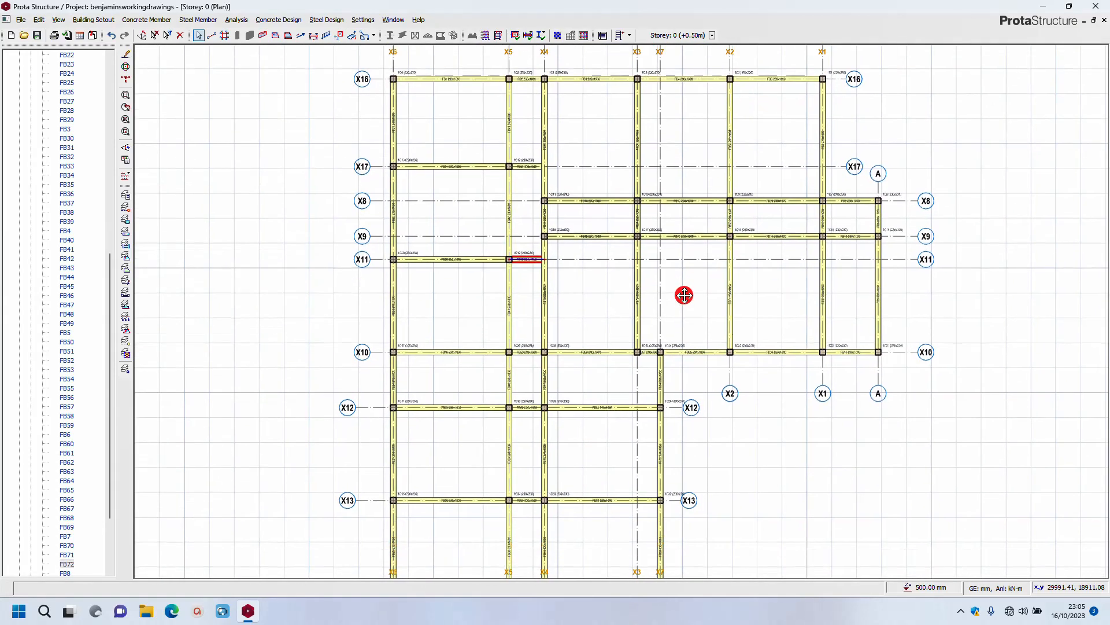
pyautogui.scroll(-2, 657, 322)
pyautogui.scroll(-3, 658, 323)
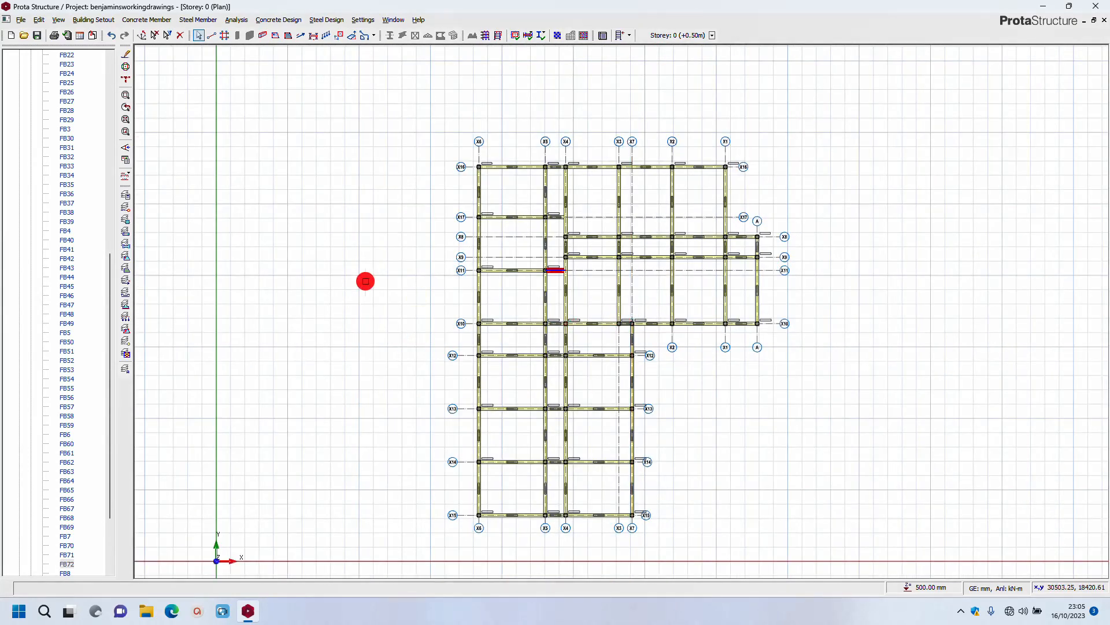
# - Show the Storey 0 view in 3D and examine the foundation beams beneath the frame
pyautogui.scroll(9, 69, 131)
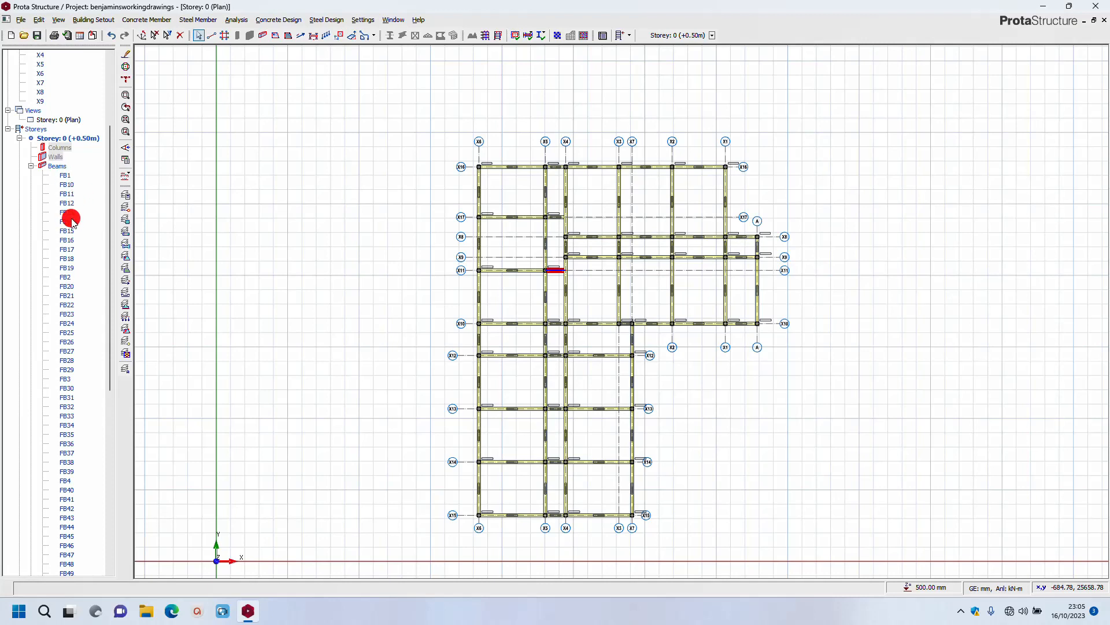
pyautogui.scroll(3, 70, 138)
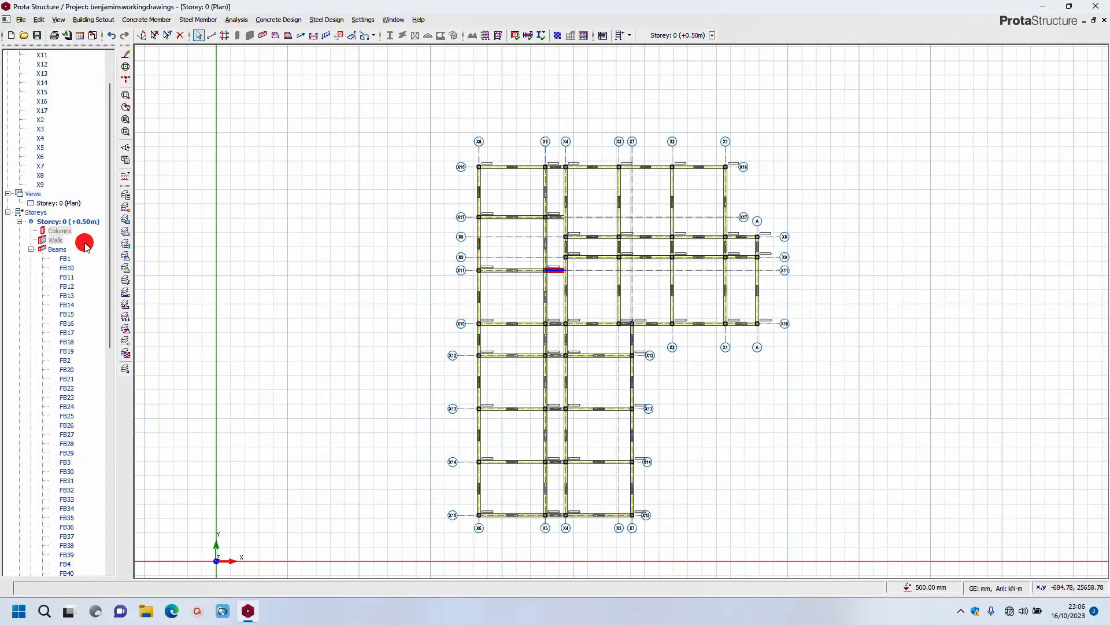
pyautogui.rightClick(71, 204)
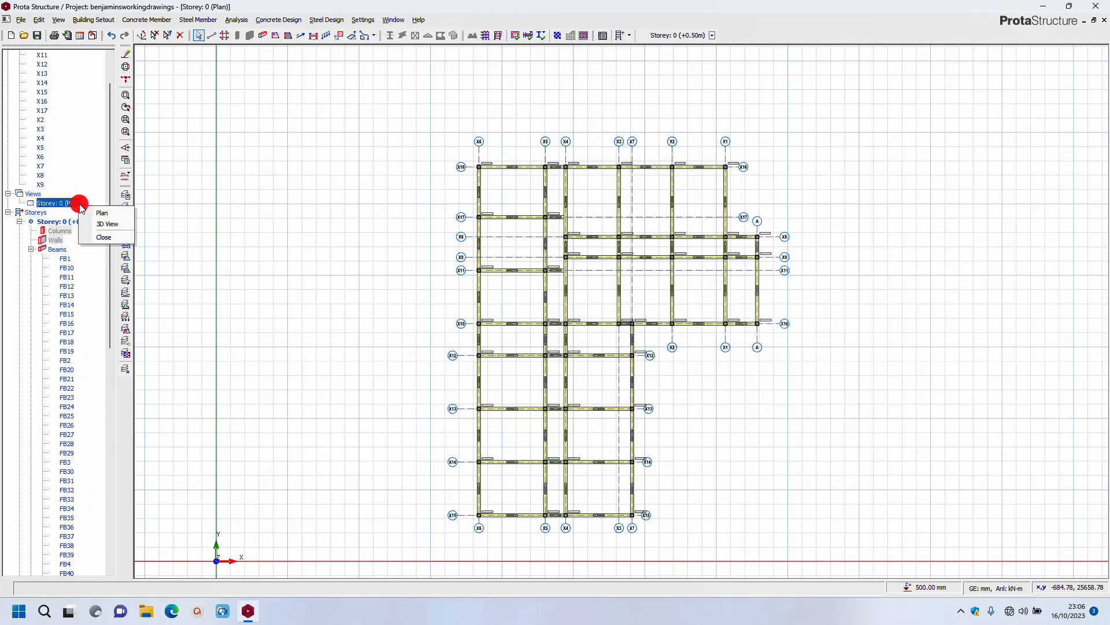
pyautogui.click(128, 225)
pyautogui.scroll(-2, 531, 429)
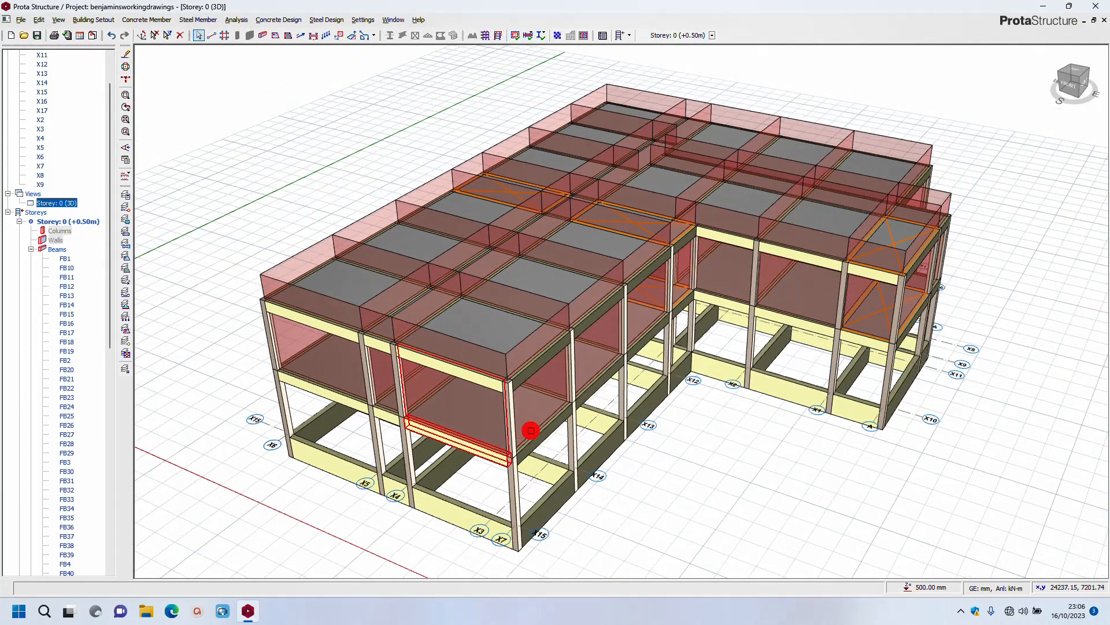
pyautogui.moveTo(631, 463)
pyautogui.mouseDown(button='middle')
pyautogui.moveTo(642, 412)
pyautogui.moveTo(618, 423)
pyautogui.moveTo(657, 393)
pyautogui.moveTo(682, 392)
pyautogui.moveTo(615, 411)
pyautogui.moveTo(546, 405)
pyautogui.moveTo(592, 376)
pyautogui.moveTo(643, 387)
pyautogui.moveTo(634, 414)
pyautogui.moveTo(592, 414)
pyautogui.moveTo(597, 393)
pyautogui.moveTo(581, 415)
pyautogui.mouseUp(button='middle')
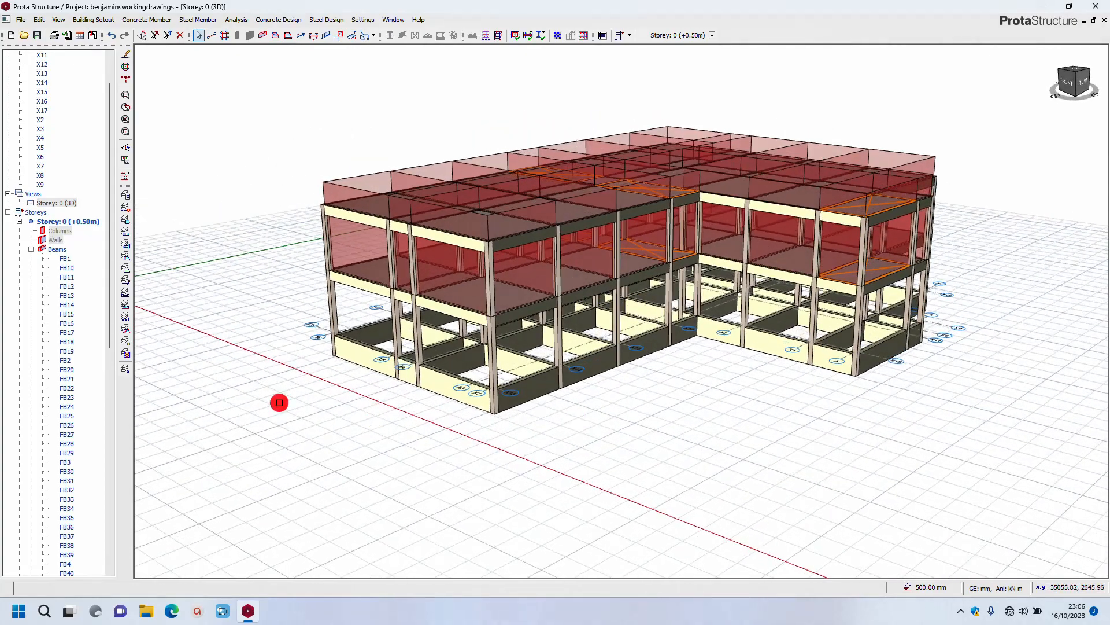
# - Check the Storey 1 slab layout in plan view, and return to the Storey 0 plan
pyautogui.rightClick(67, 204)
pyautogui.click(92, 212)
pyautogui.scroll(-15, 94, 318)
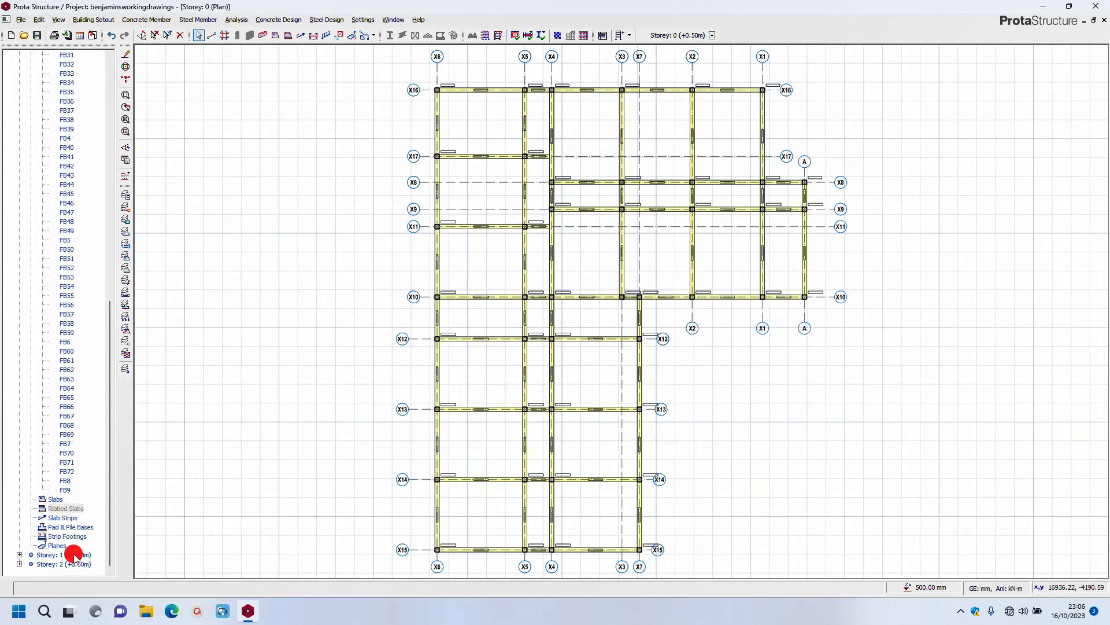
pyautogui.doubleClick(74, 555)
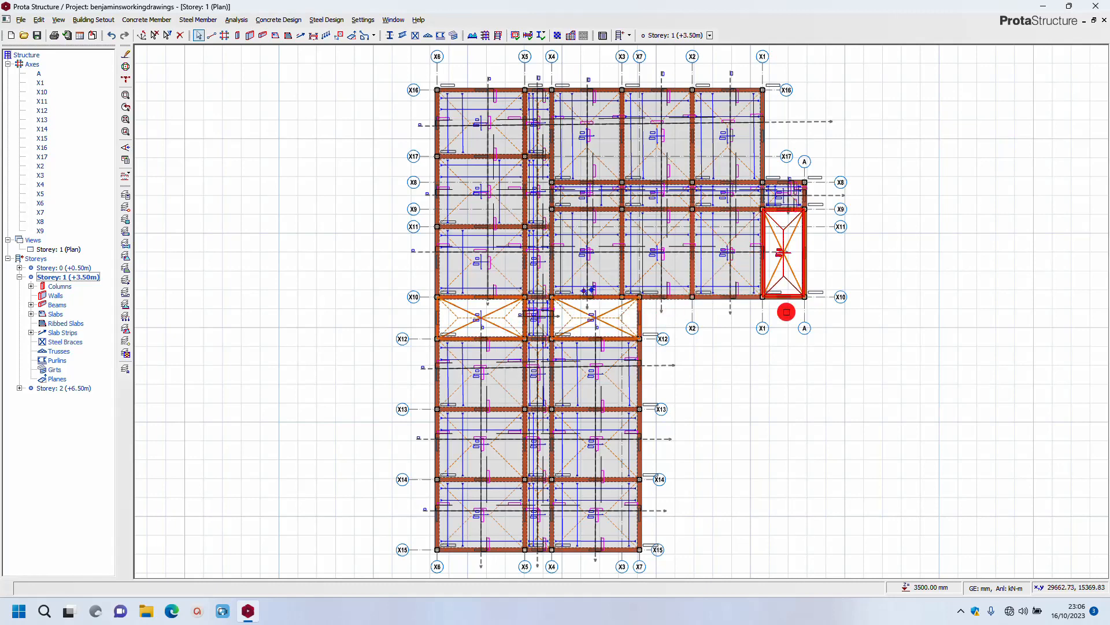
pyautogui.doubleClick(74, 267)
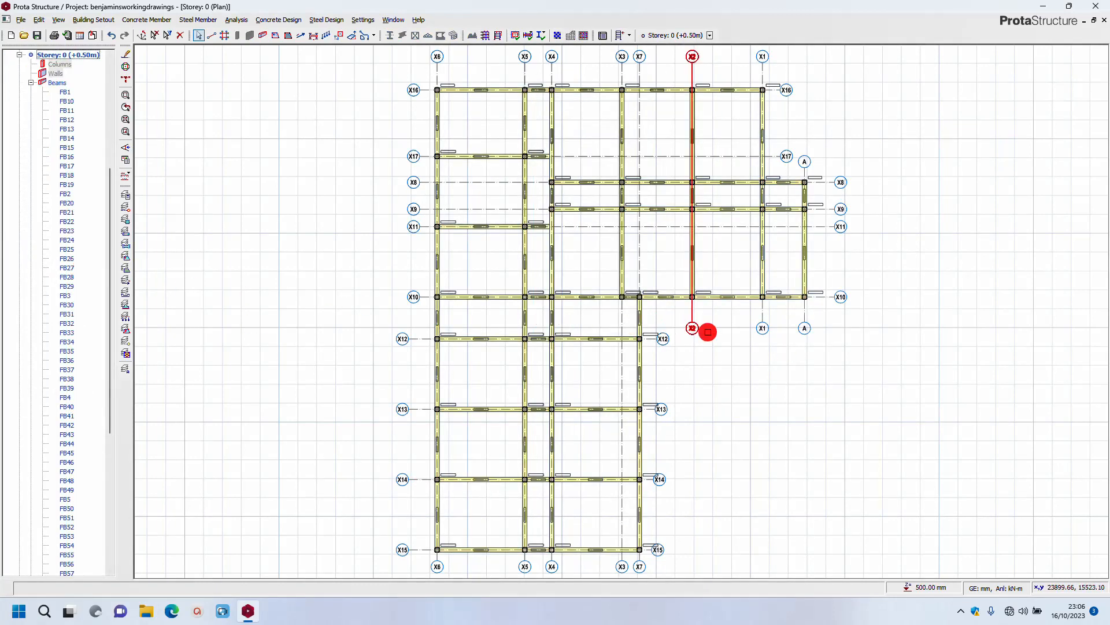
# - Start a Storey 0 slab with a depth of 200 mm and a concrete cover of 50 mm
pyautogui.scroll(-2, 742, 333)
pyautogui.moveTo(758, 339); pyautogui.dragTo(739, 335, button='middle')
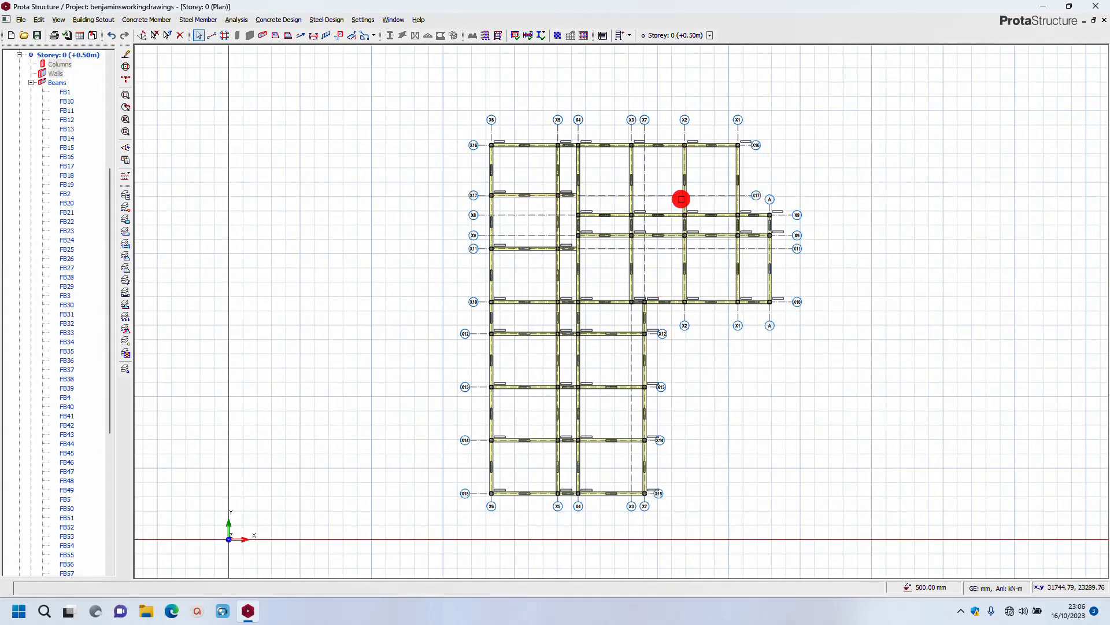
pyautogui.scroll(2, 836, 187)
pyautogui.scroll(-2, 788, 359)
pyautogui.moveTo(776, 381); pyautogui.dragTo(769, 304, button='middle')
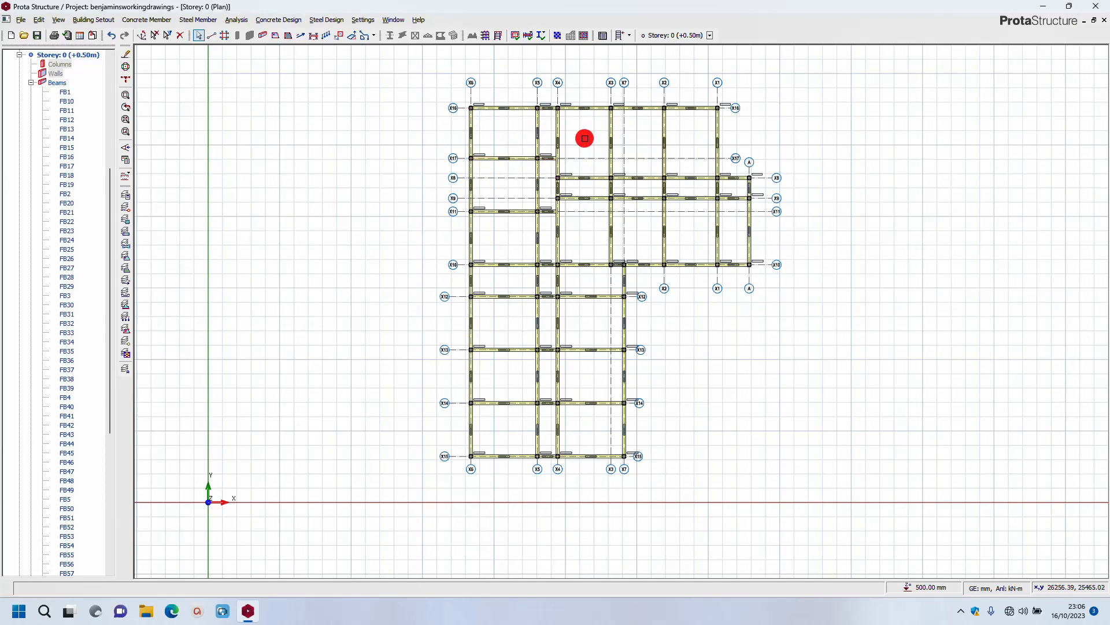
pyautogui.click(276, 37)
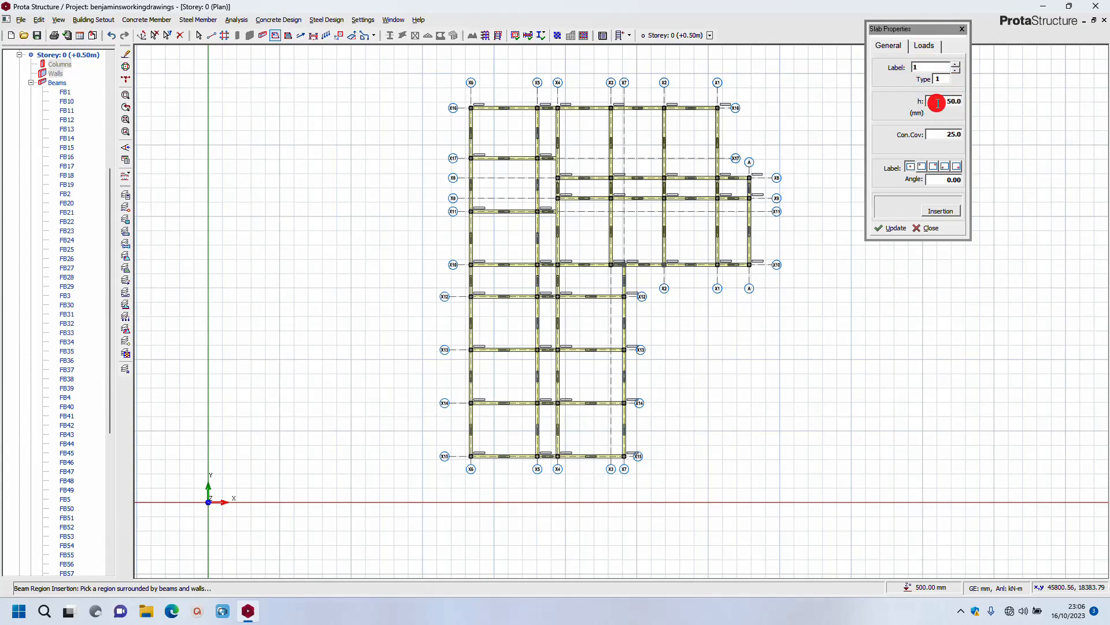
pyautogui.click(924, 46)
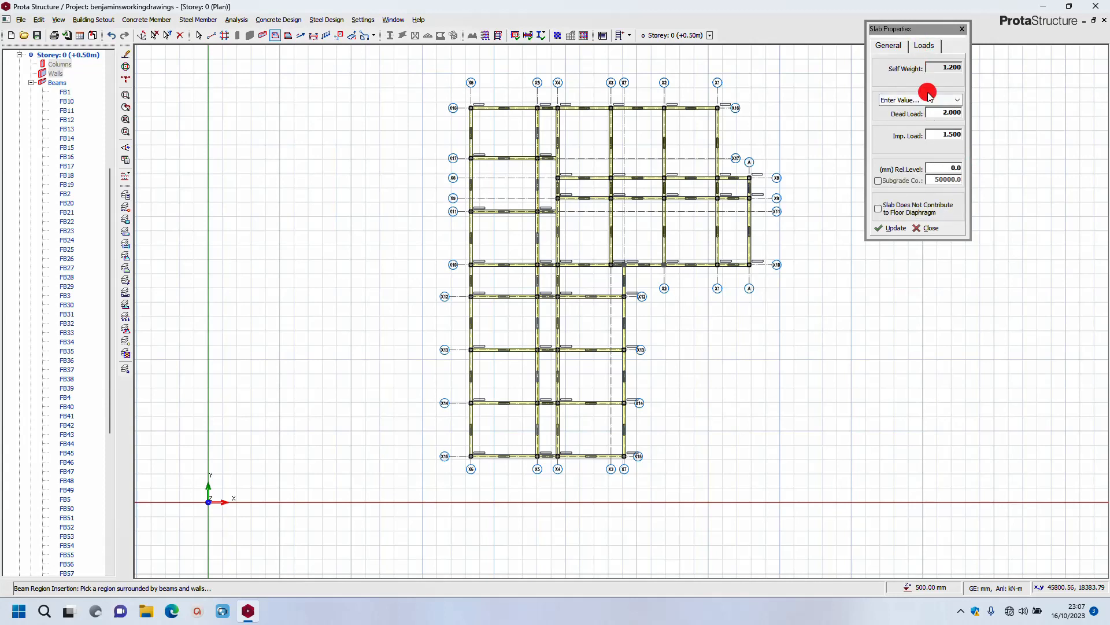
pyautogui.click(896, 49)
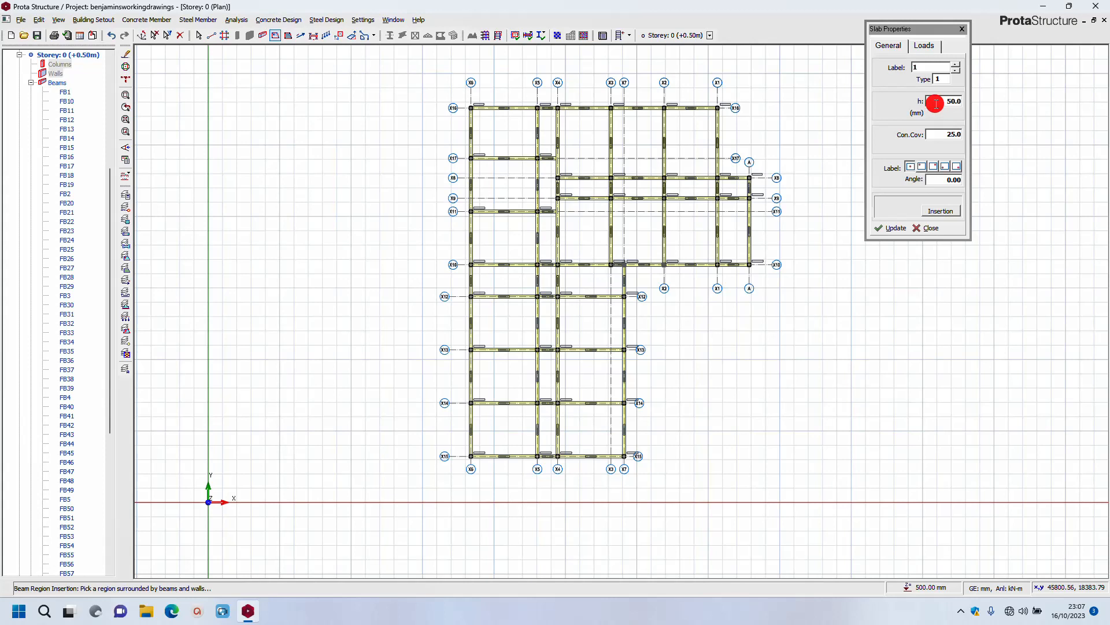
pyautogui.moveTo(935, 104); pyautogui.dragTo(959, 100)
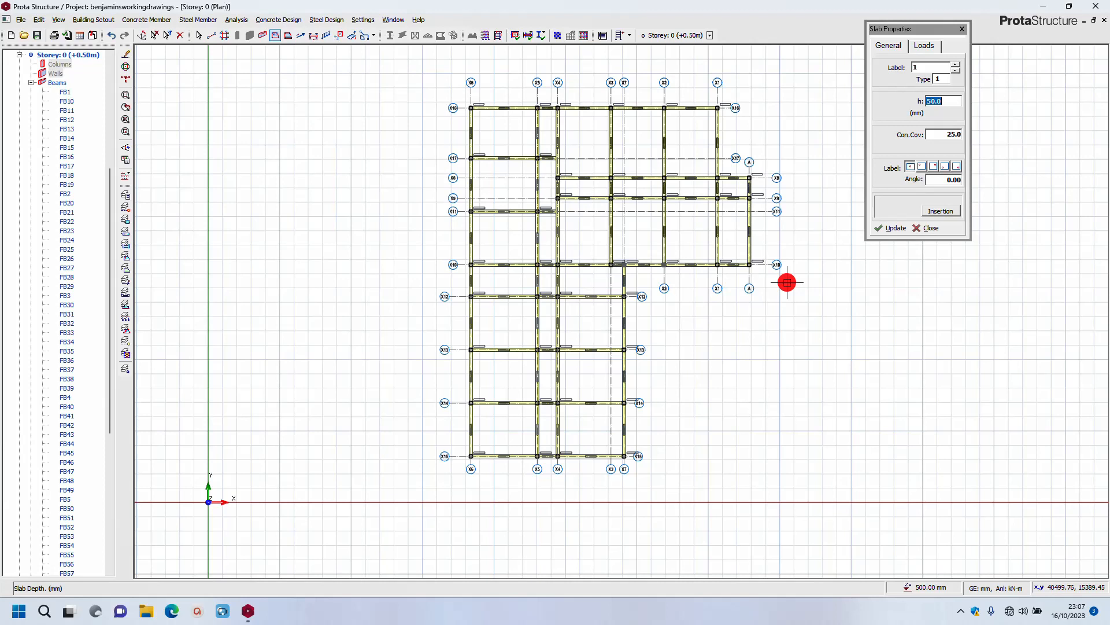
pyautogui.click(609, 252)
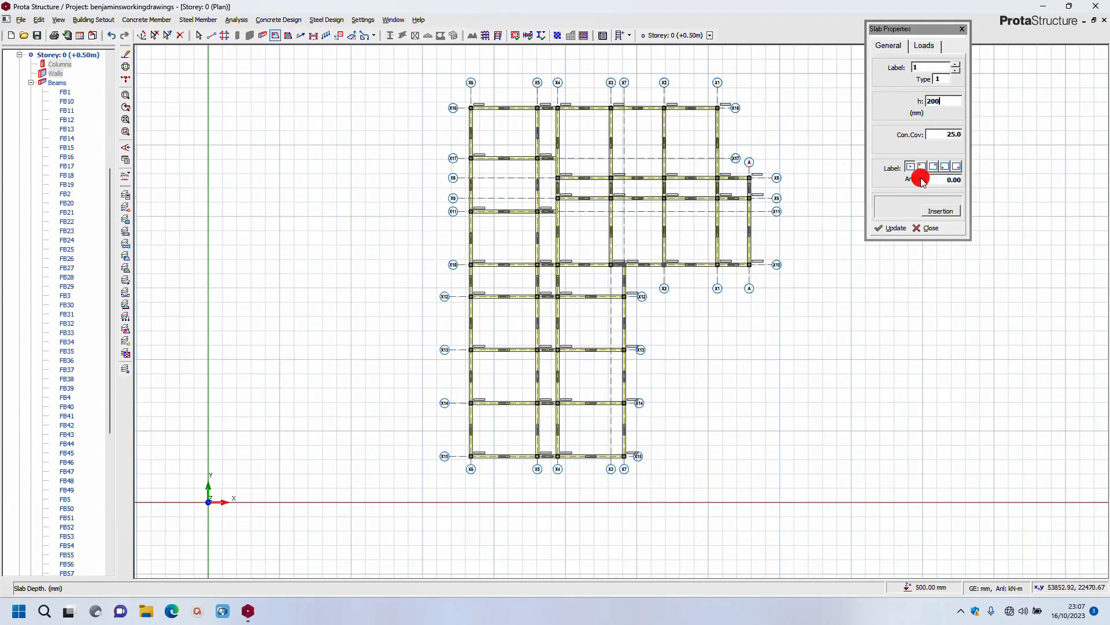
pyautogui.click(937, 137)
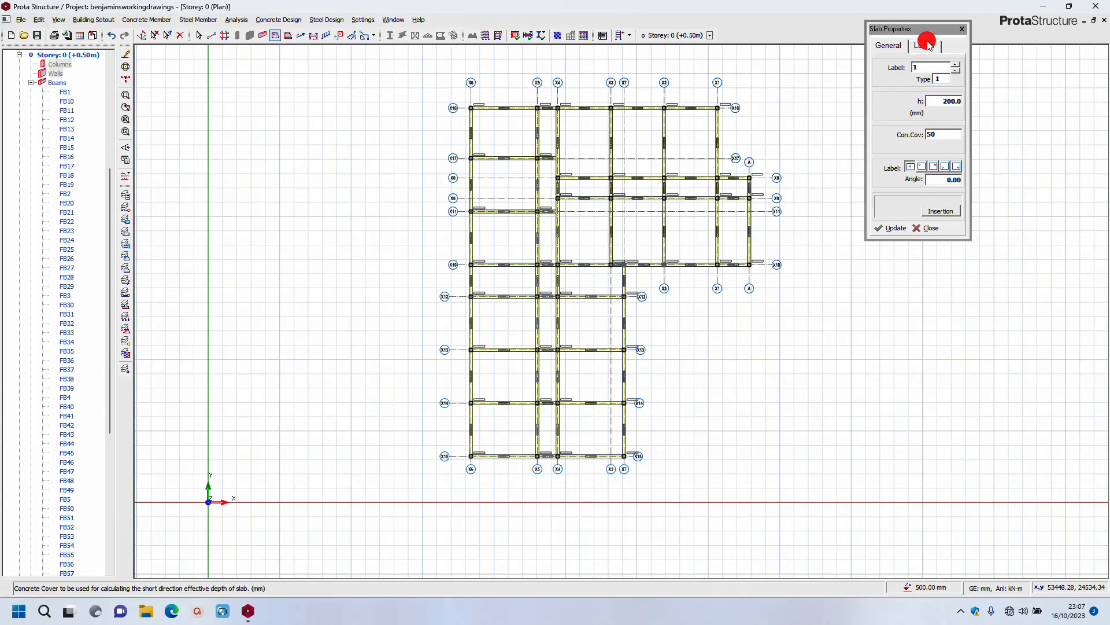
# - Place slabs in the two bays between axes X6 and X5, from X16 to X17 and from X17 to X11
pyautogui.click(940, 79)
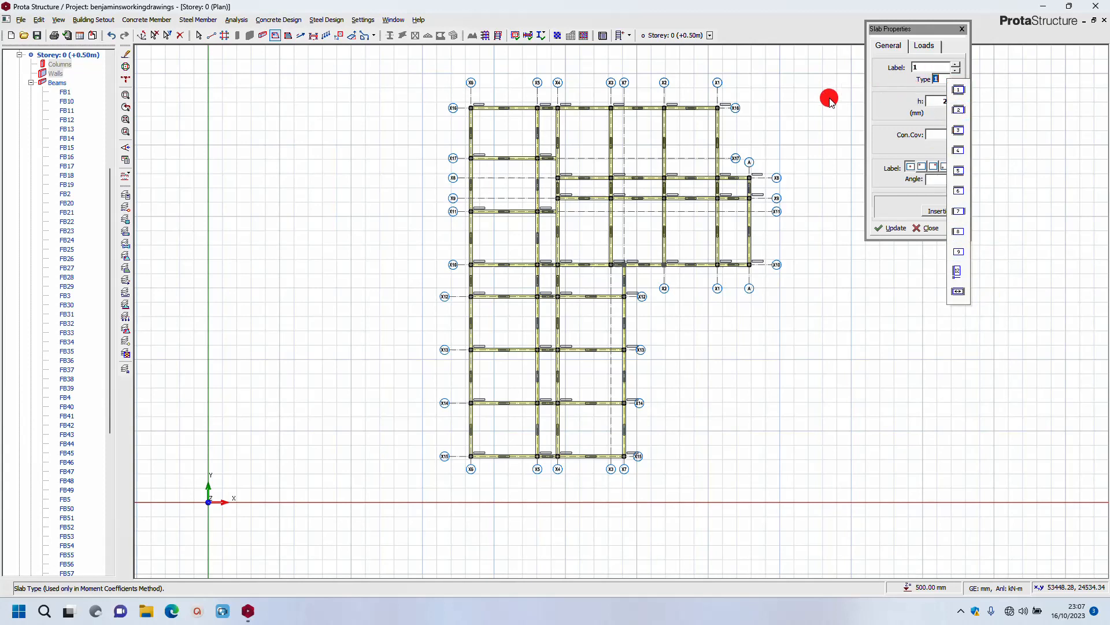
pyautogui.click(505, 130)
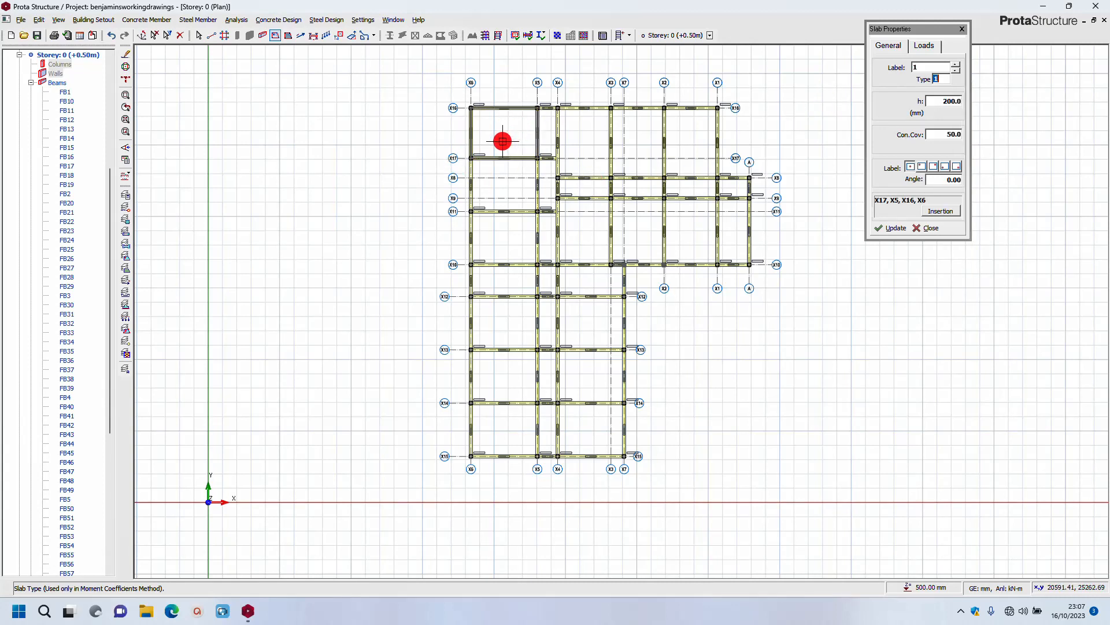
pyautogui.click(501, 181)
pyautogui.click(504, 124)
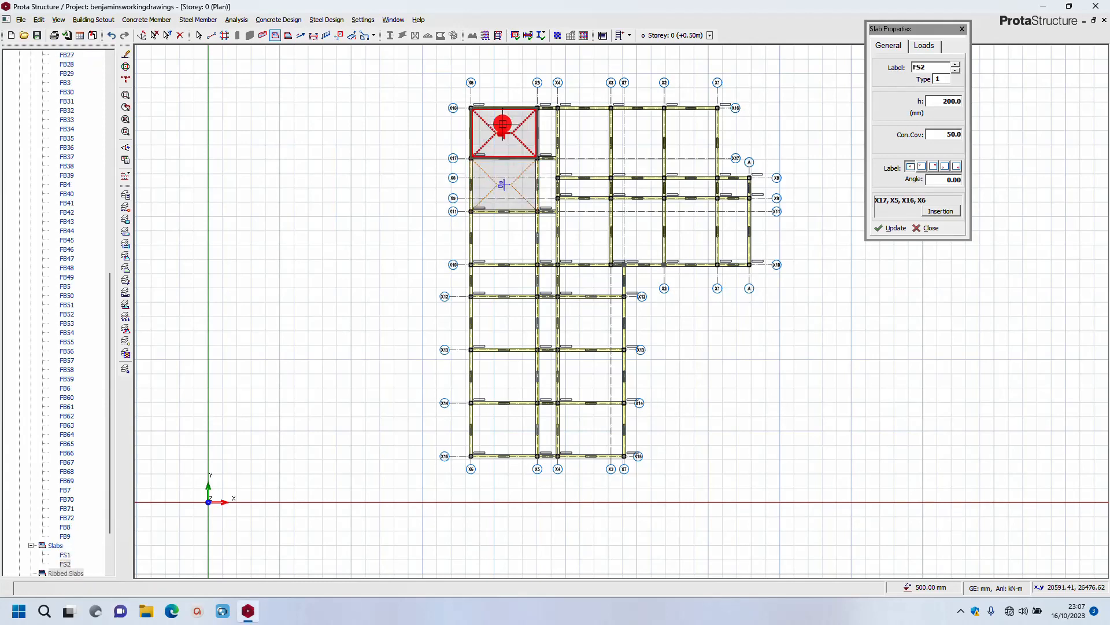
# - Place slabs in the three adjoining bays from axis X4 to X1, between axes X16 and X8
pyautogui.click(581, 138)
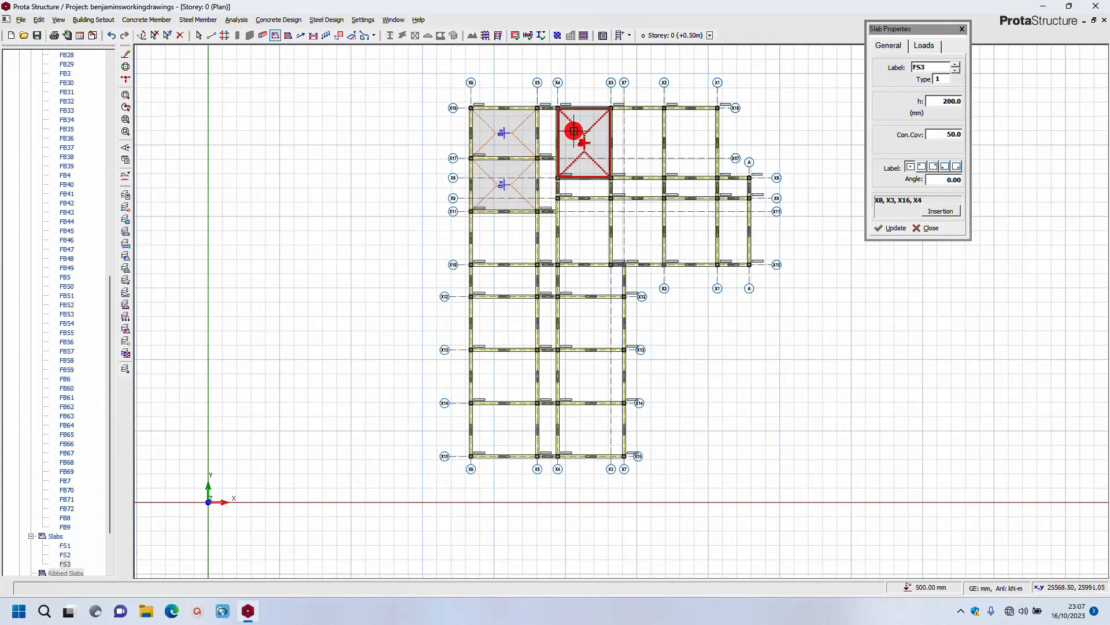
pyautogui.click(645, 129)
pyautogui.click(703, 144)
# - Place slabs in the four bays from axis X2 to A, between axes X8 and X9 and between X9 and X10
pyautogui.click(695, 233)
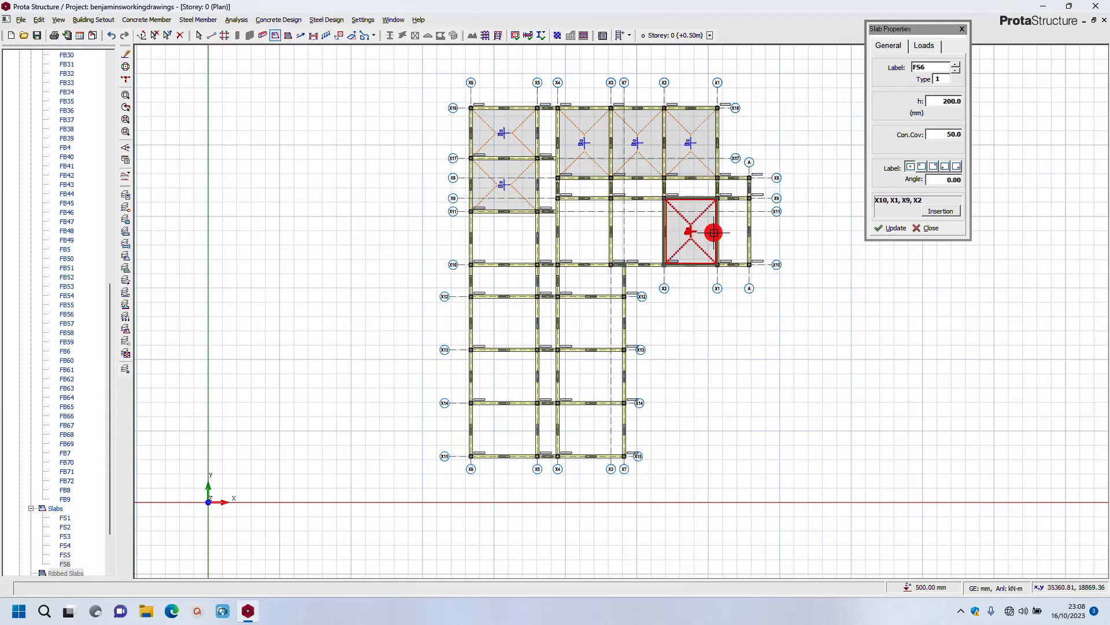
pyautogui.click(735, 233)
pyautogui.click(738, 187)
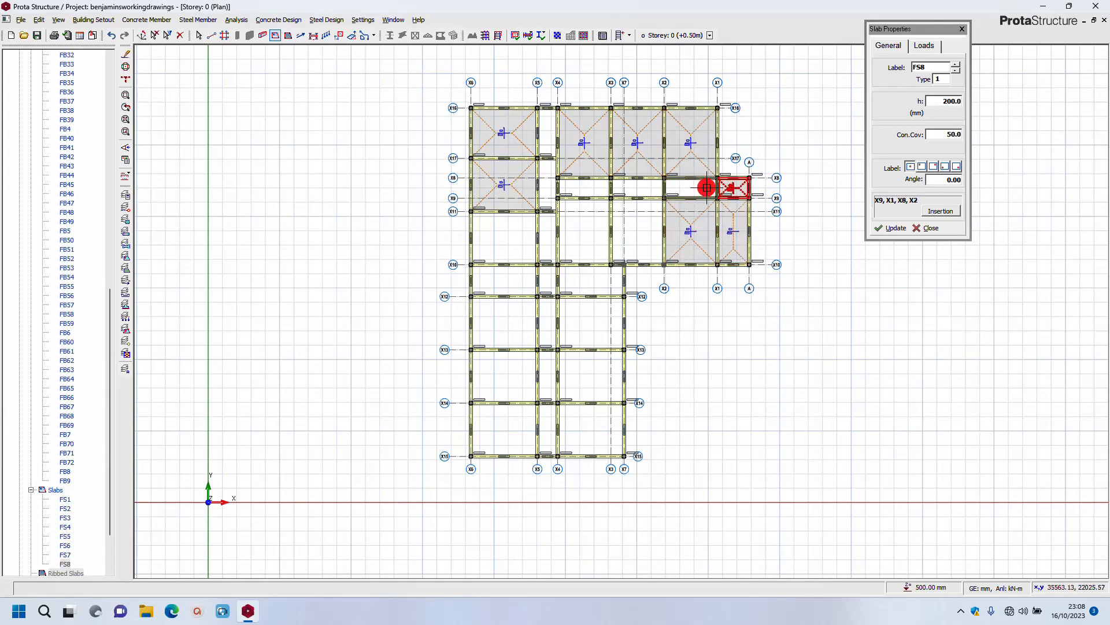
pyautogui.click(694, 187)
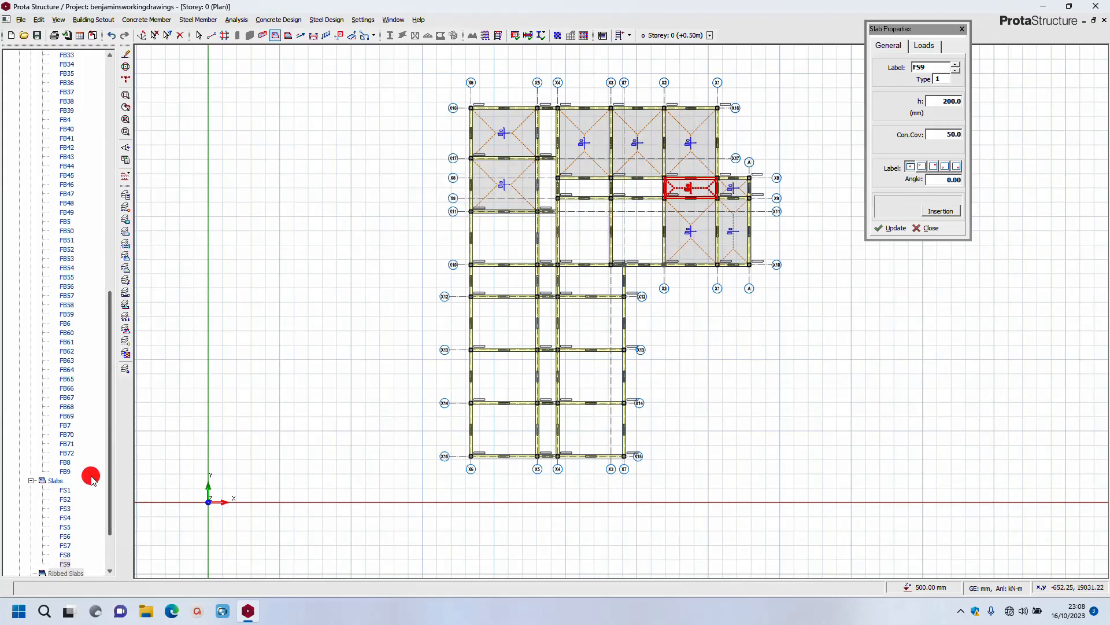
# - Show the Storey 0 view in 3D and examine the slabs' level relative to the foundation beams from above and below
pyautogui.scroll(-3, 104, 441)
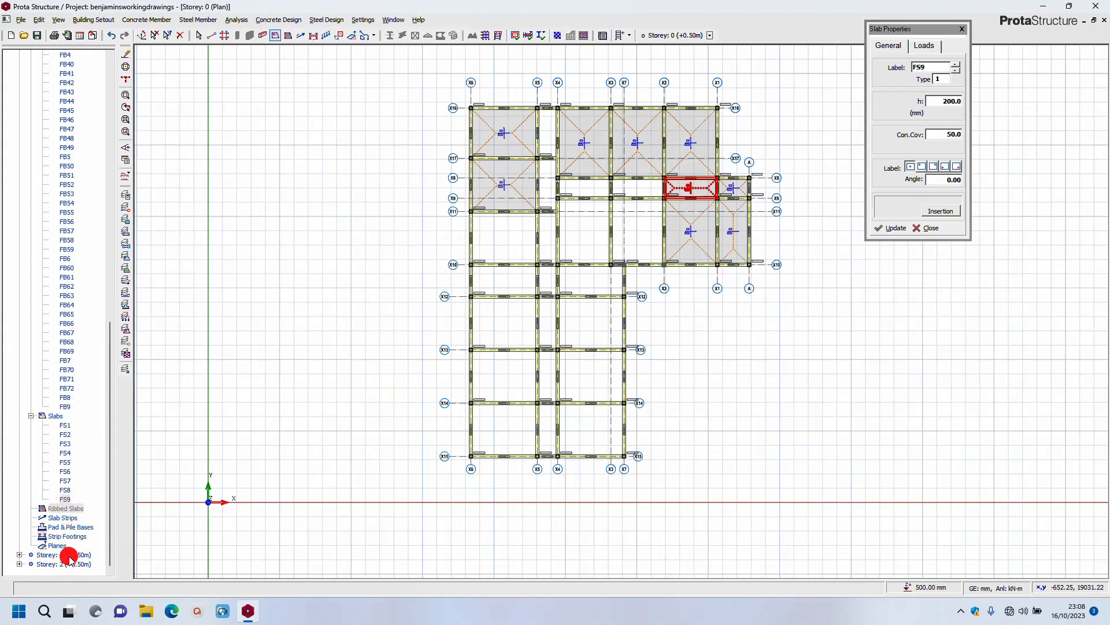
pyautogui.scroll(8, 72, 168)
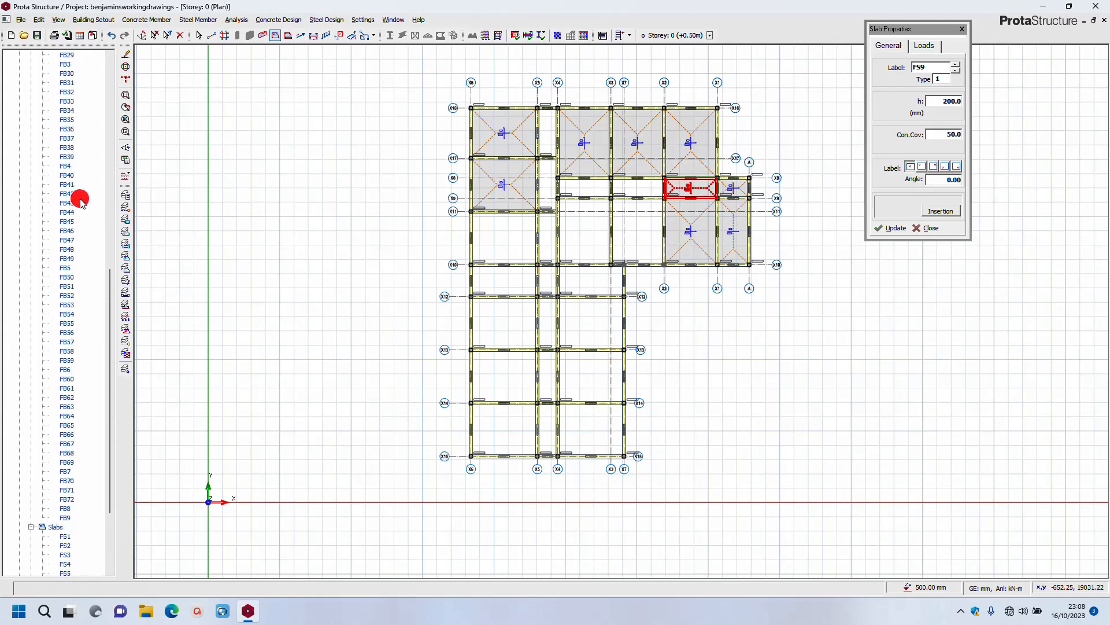
pyautogui.scroll(-7, 69, 347)
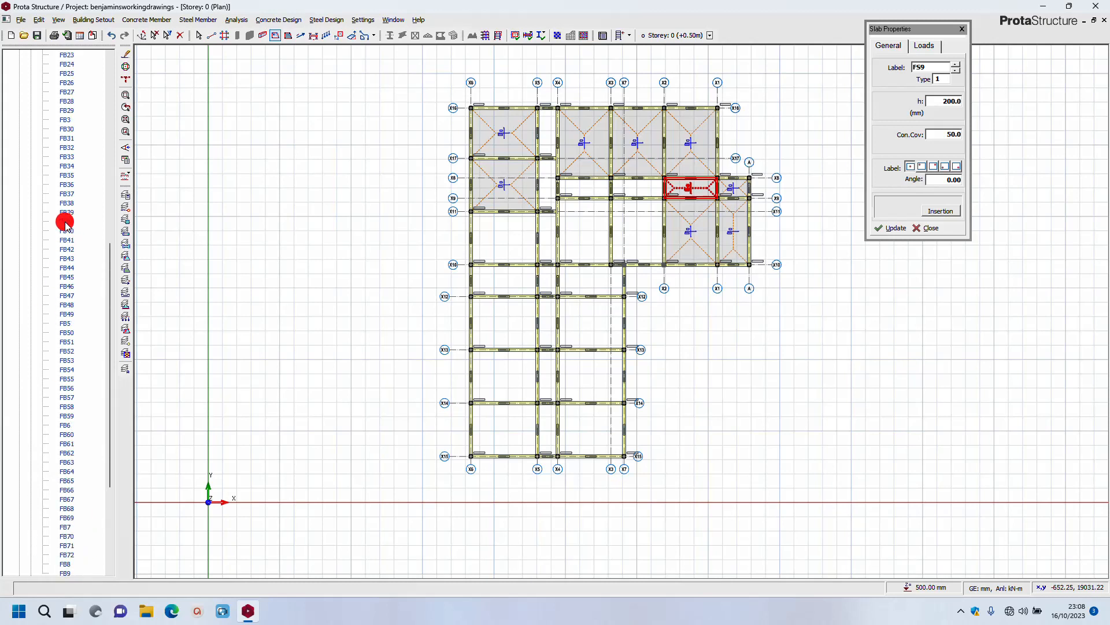
pyautogui.scroll(15, 66, 99)
pyautogui.rightClick(66, 140)
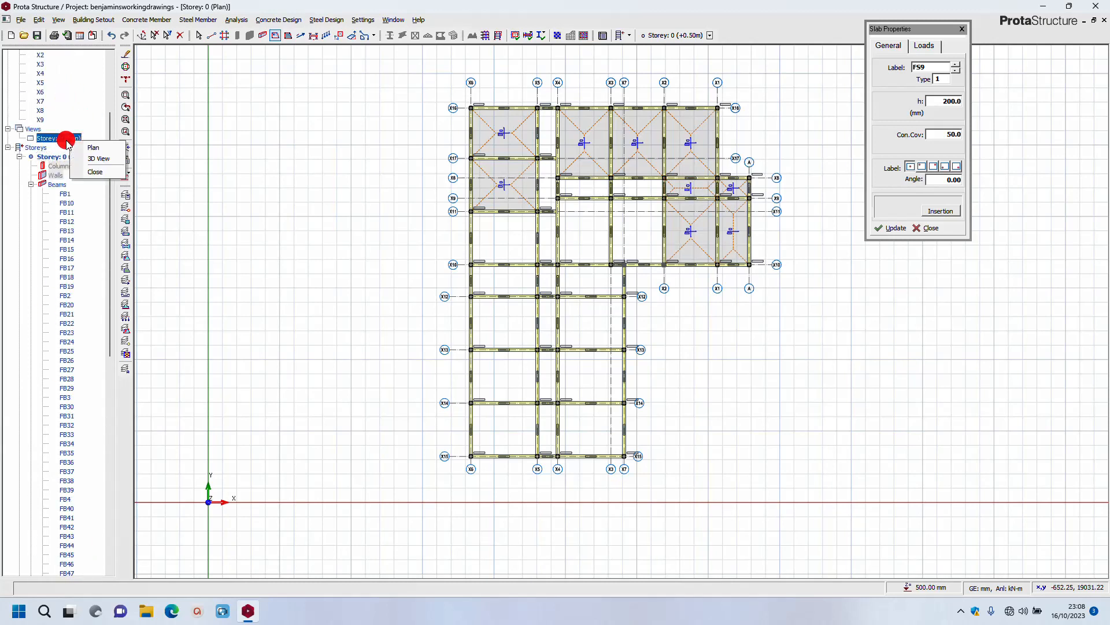
pyautogui.click(98, 158)
pyautogui.moveTo(436, 481)
pyautogui.mouseDown(button='middle')
pyautogui.moveTo(508, 258)
pyautogui.moveTo(538, 367)
pyautogui.moveTo(590, 369)
pyautogui.moveTo(609, 390)
pyautogui.moveTo(674, 374)
pyautogui.moveTo(706, 391)
pyautogui.moveTo(675, 431)
pyautogui.moveTo(647, 357)
pyautogui.moveTo(589, 442)
pyautogui.moveTo(605, 389)
pyautogui.moveTo(592, 441)
pyautogui.mouseUp(button='middle')
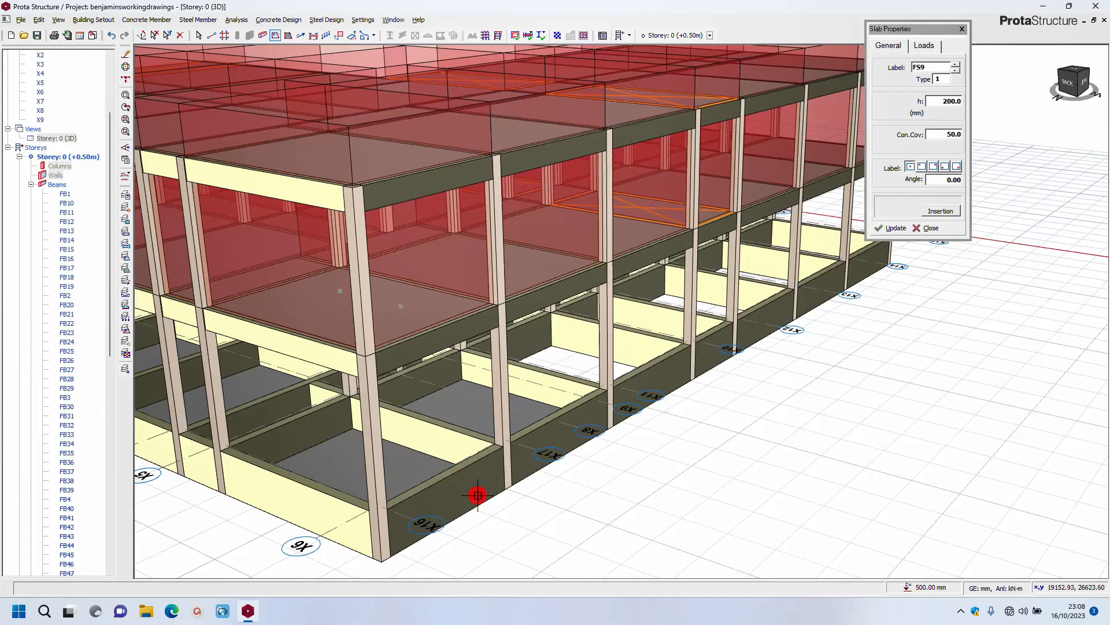
pyautogui.moveTo(476, 494); pyautogui.dragTo(436, 520, button='middle')
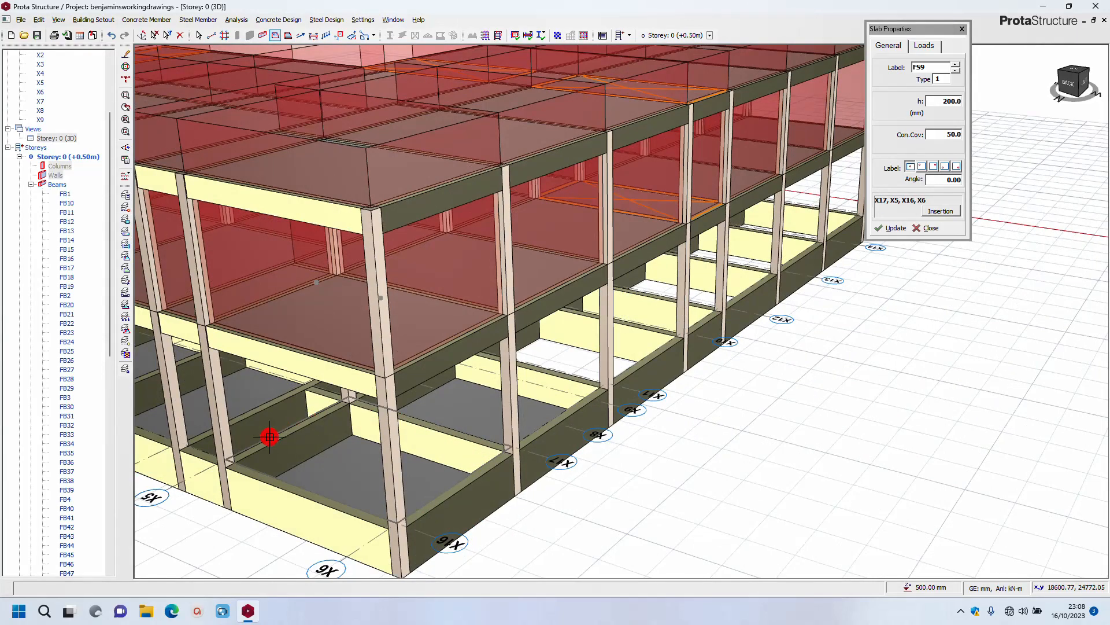
pyautogui.moveTo(649, 540); pyautogui.dragTo(632, 469, button='middle')
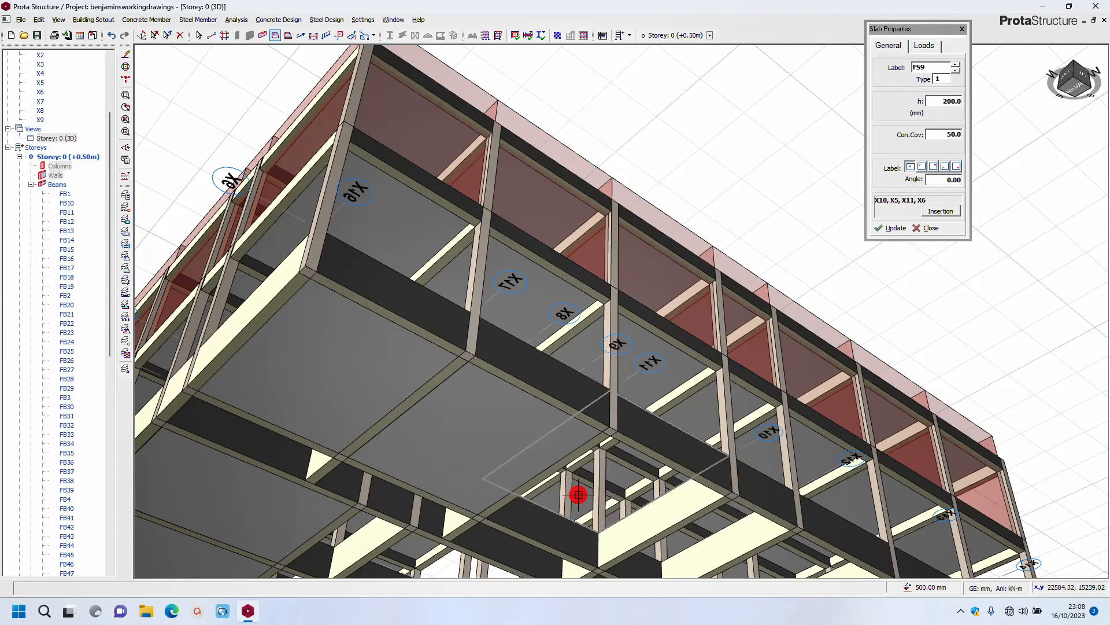
pyautogui.moveTo(641, 500); pyautogui.dragTo(637, 561, button='middle')
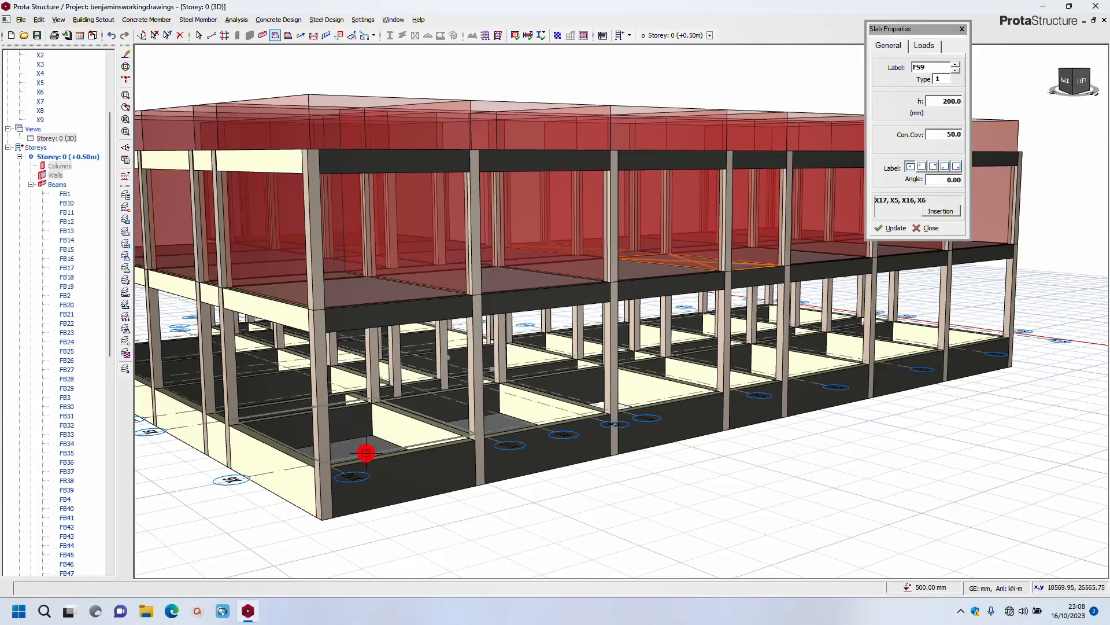
pyautogui.moveTo(367, 453); pyautogui.dragTo(399, 476, button='middle')
pyautogui.moveTo(398, 461); pyautogui.dragTo(436, 466, button='middle')
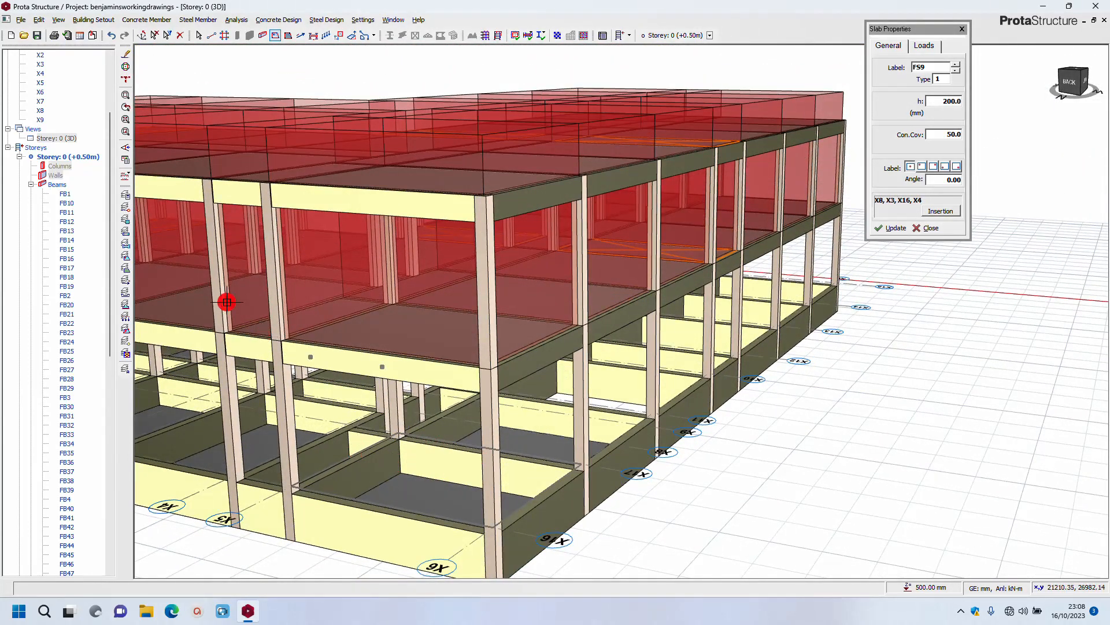
# - Return to the Storey 0 plan and delete slabs FS1 to FS9
pyautogui.click(70, 139)
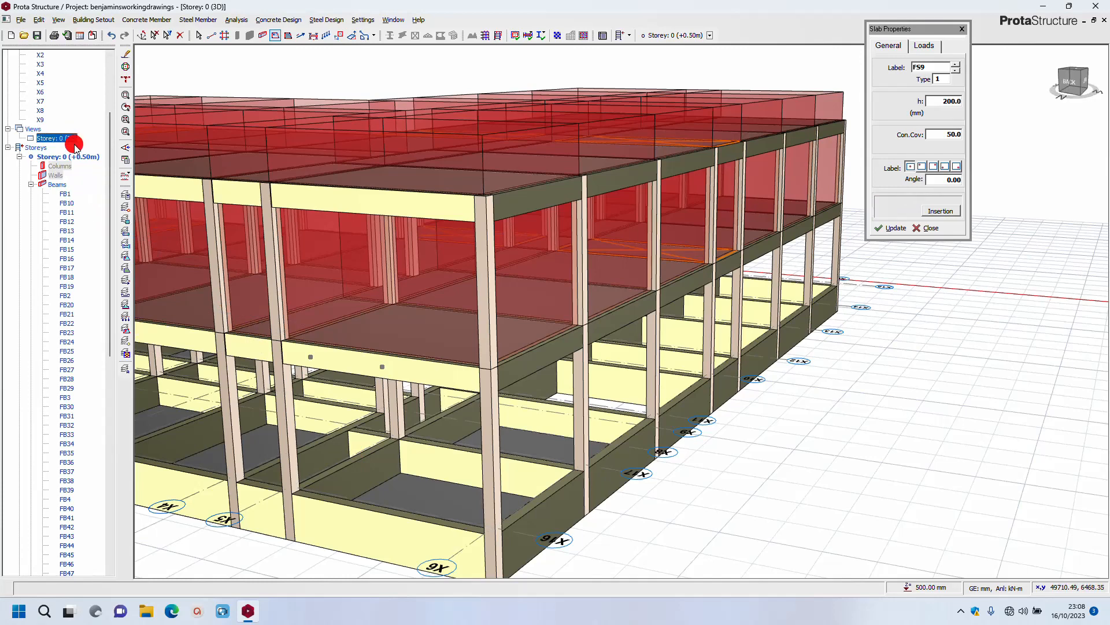
pyautogui.rightClick(72, 140)
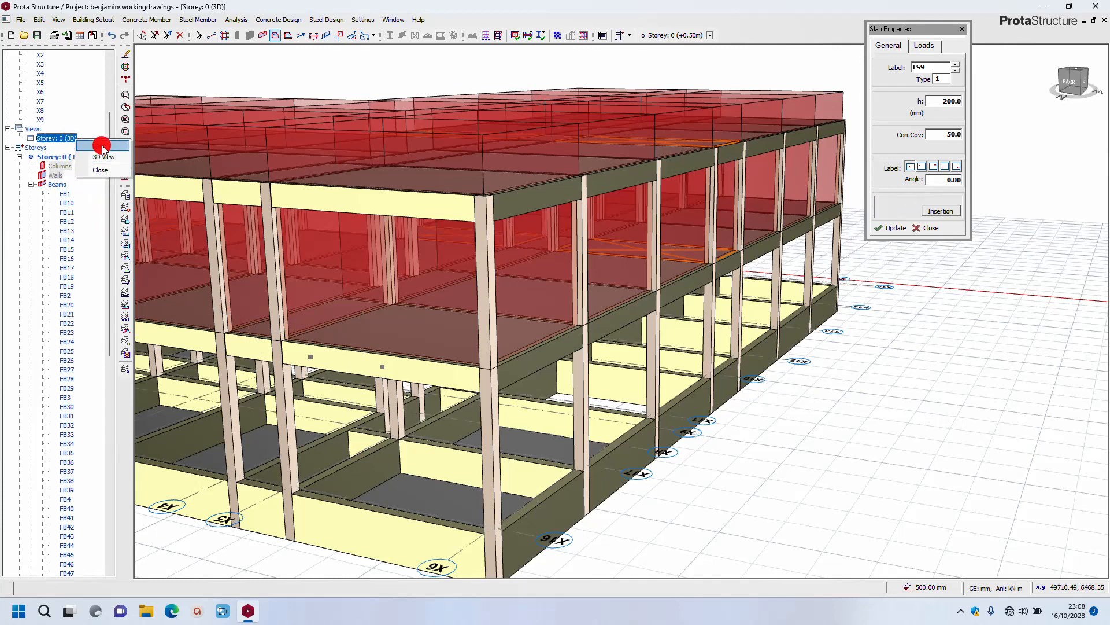
pyautogui.click(101, 145)
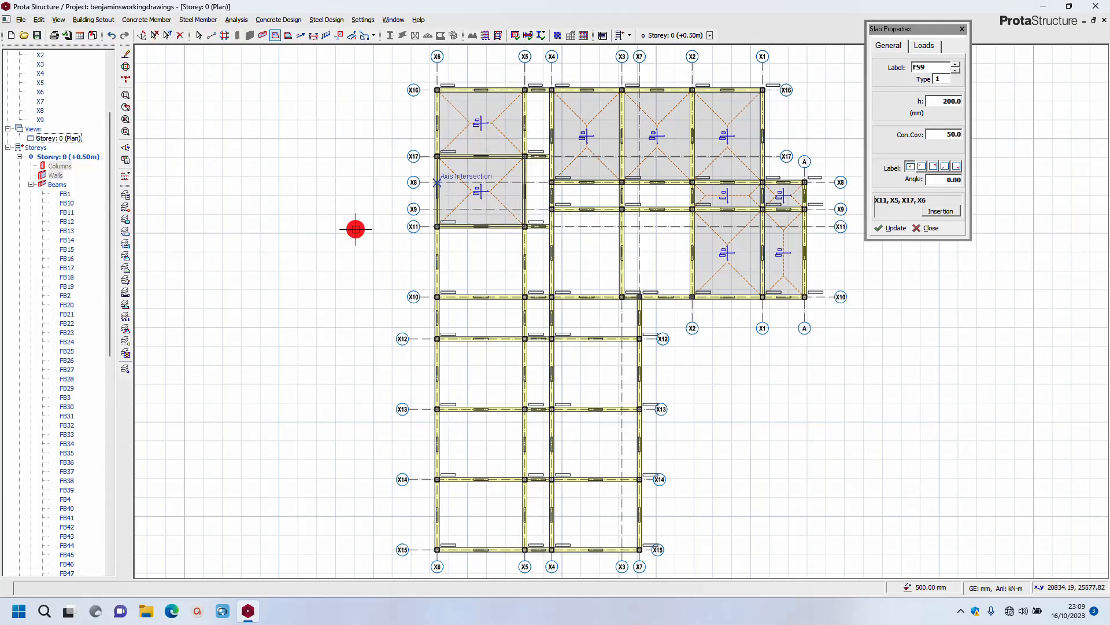
pyautogui.scroll(-16, 56, 210)
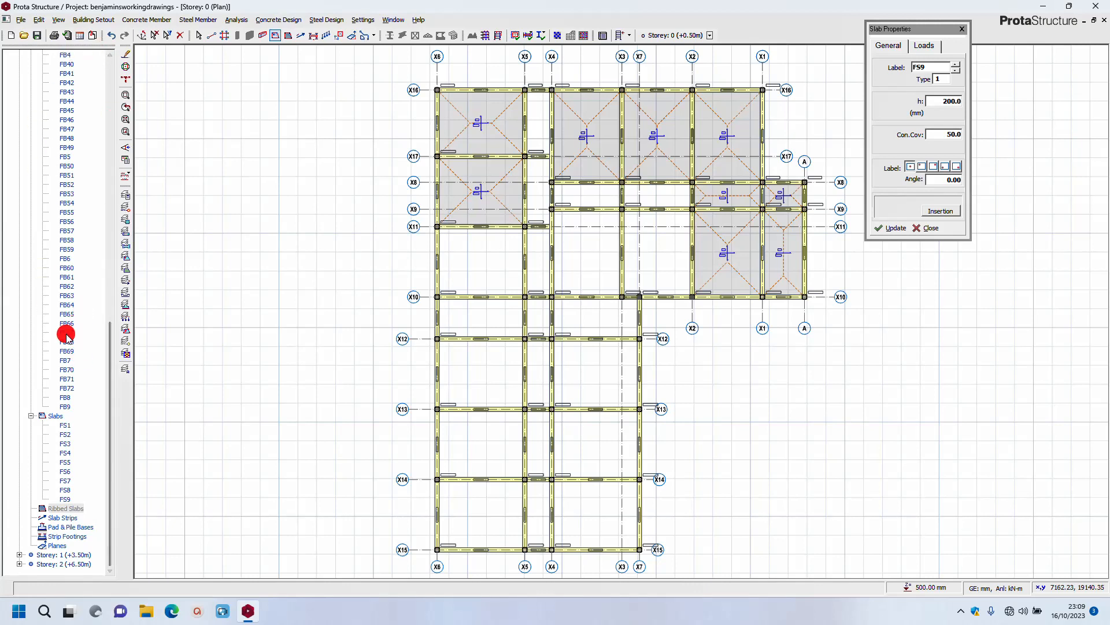
pyautogui.click(65, 425)
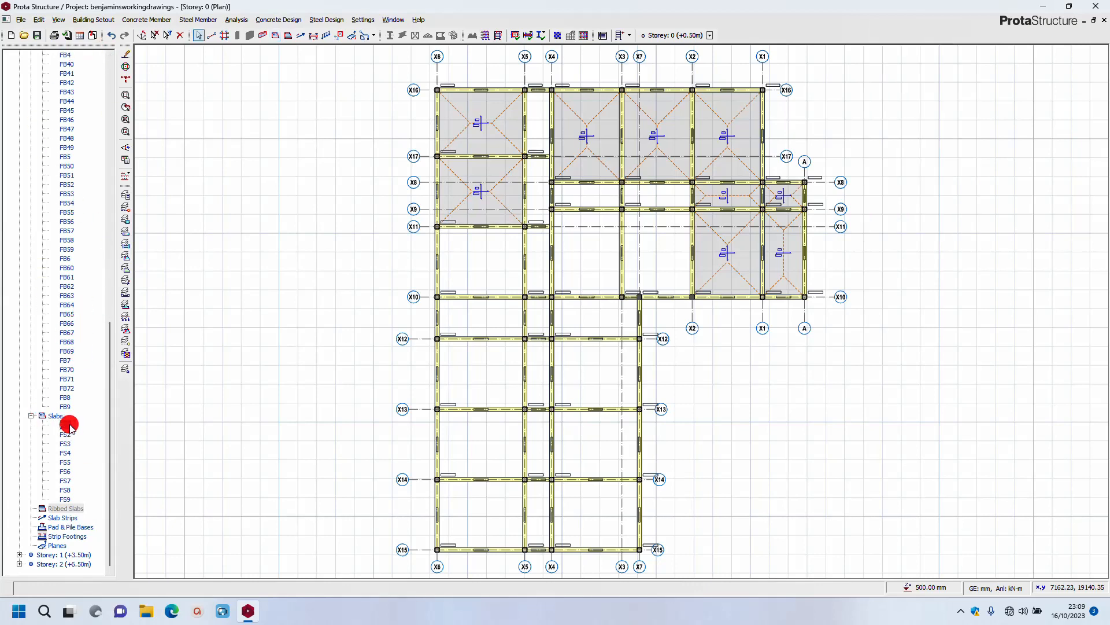
pyautogui.keyDown('shift'); pyautogui.click(64, 497); pyautogui.keyUp('shift')
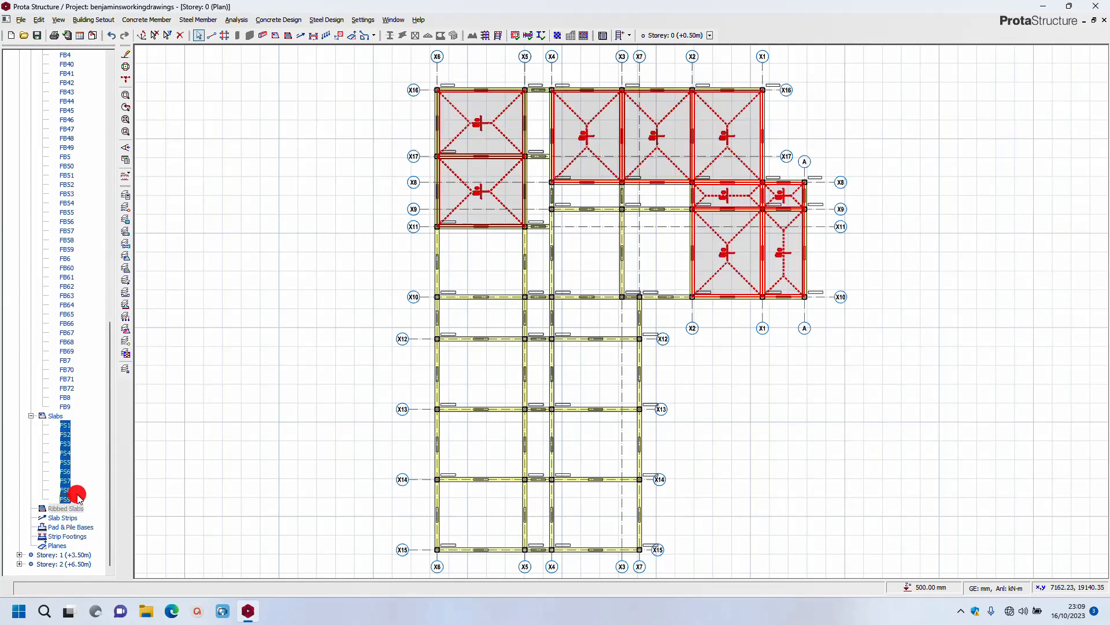
pyautogui.rightClick(227, 475)
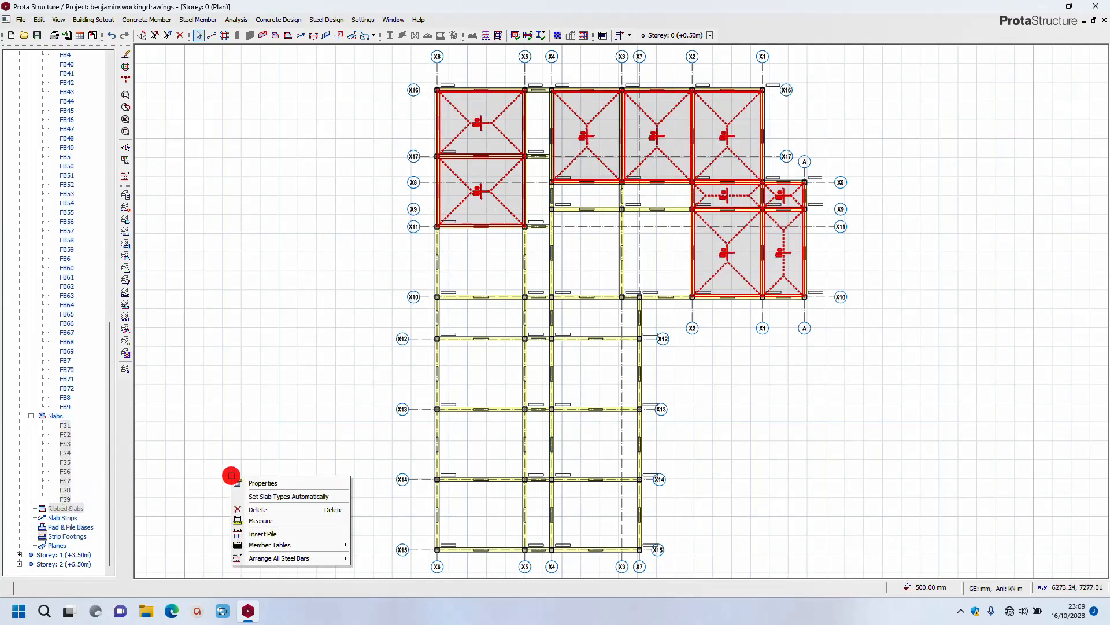
pyautogui.click(283, 508)
pyautogui.click(599, 192)
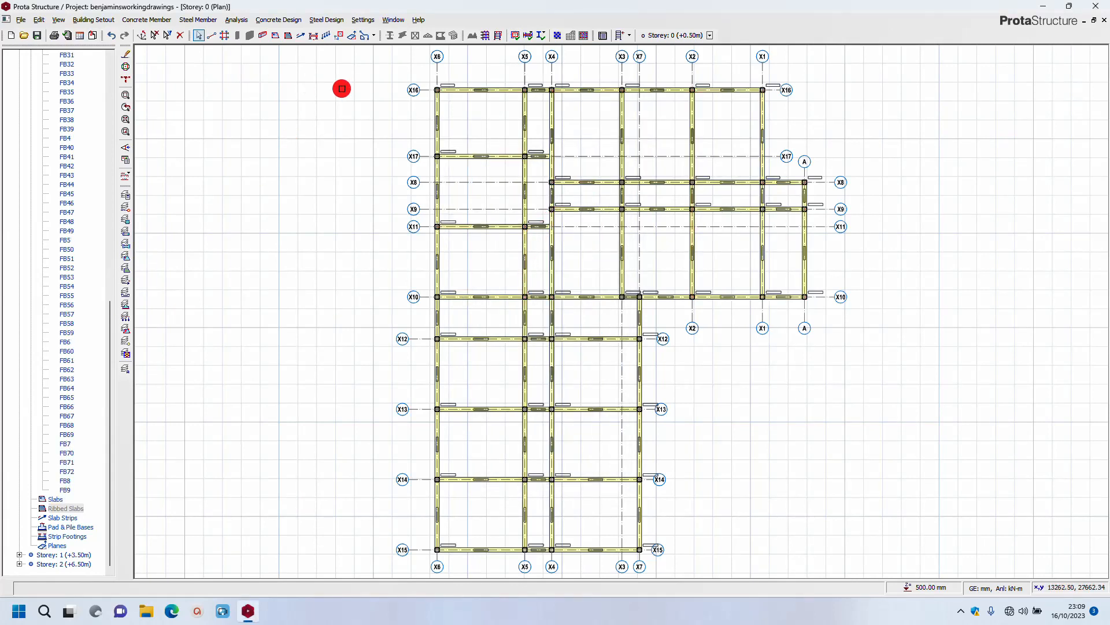
# - Start a new Storey 0 slab with a depth of 200 mm and a concrete cover of 25 mm, and open its relative level for editing
pyautogui.click(277, 37)
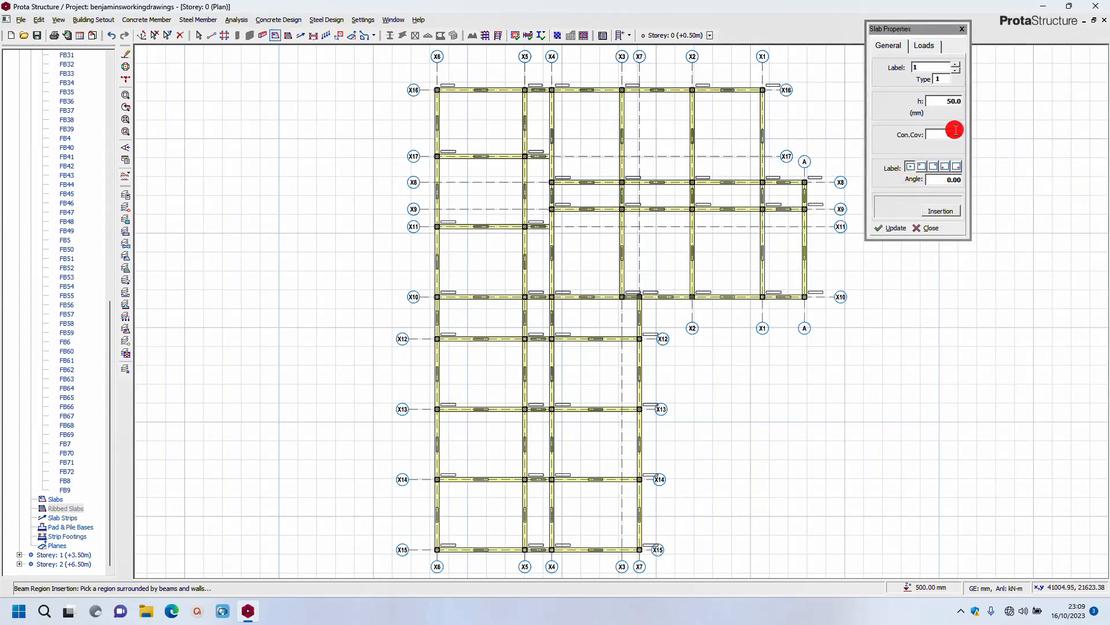
pyautogui.doubleClick(942, 105)
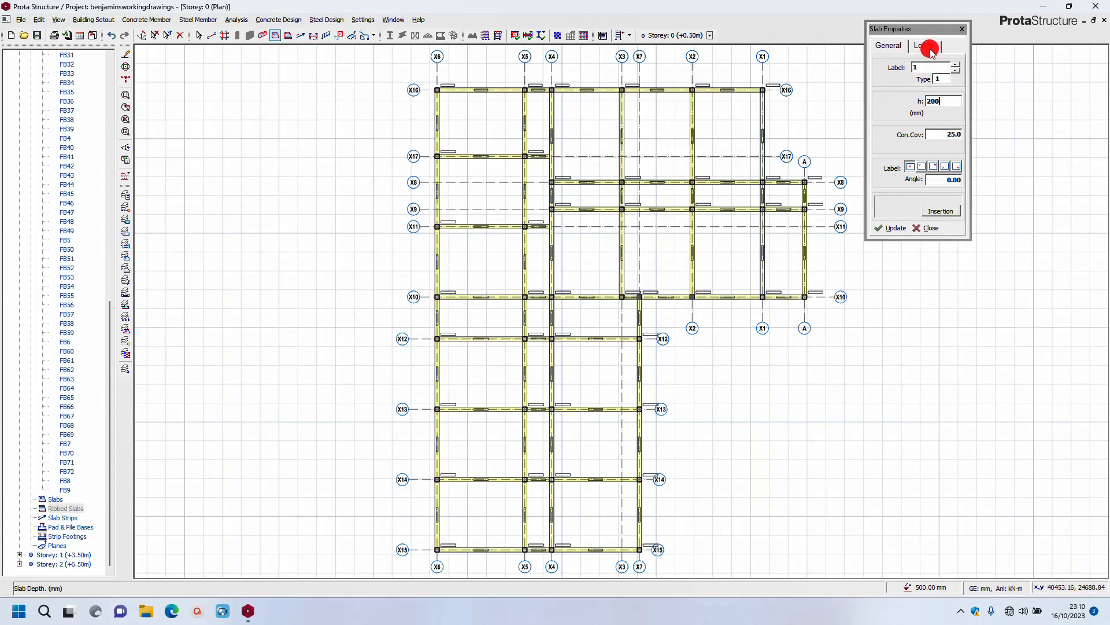
pyautogui.click(954, 136)
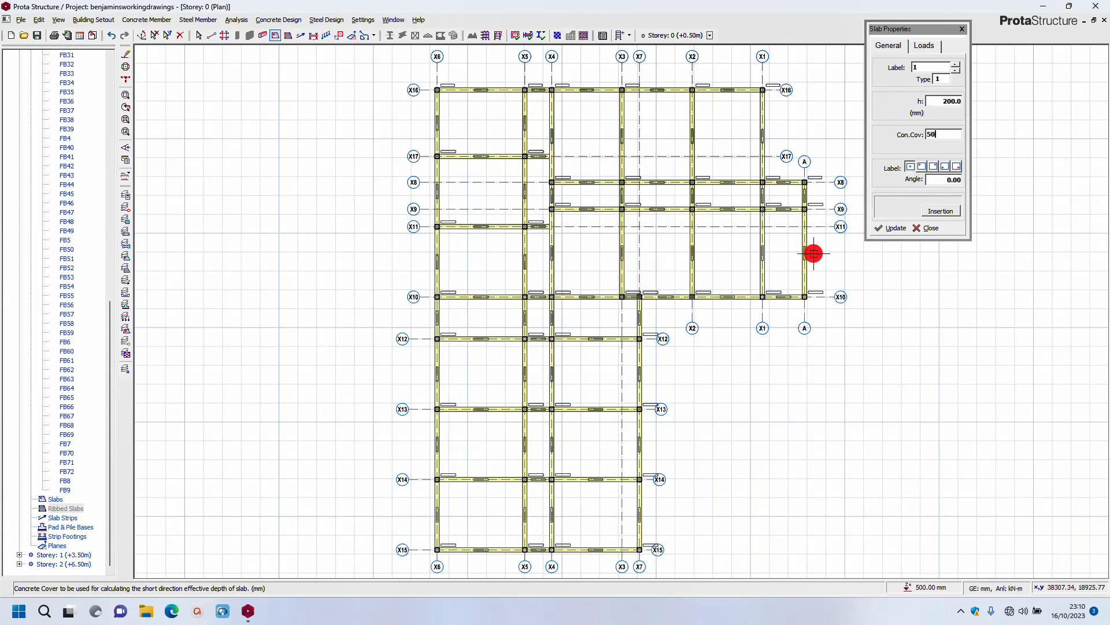
pyautogui.moveTo(949, 138); pyautogui.dragTo(920, 136)
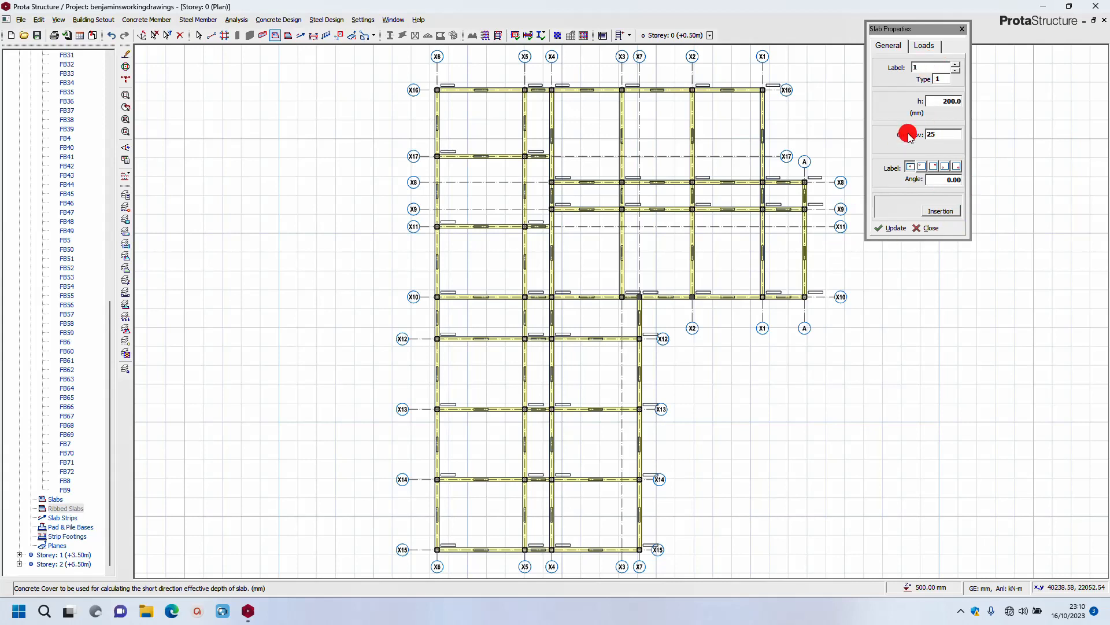
pyautogui.click(924, 46)
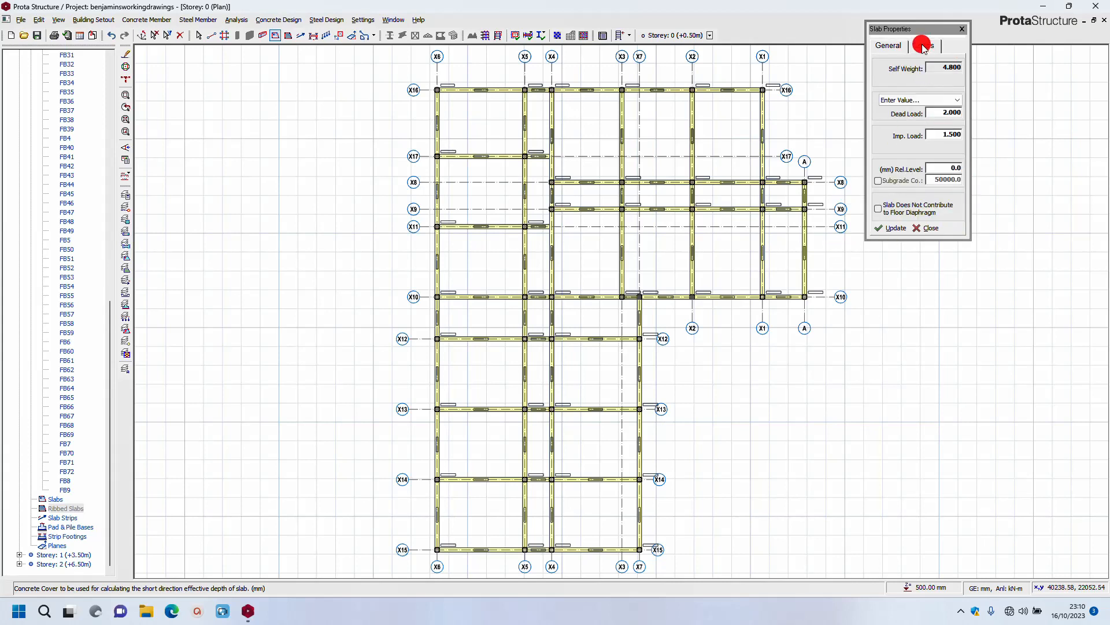
pyautogui.click(943, 169)
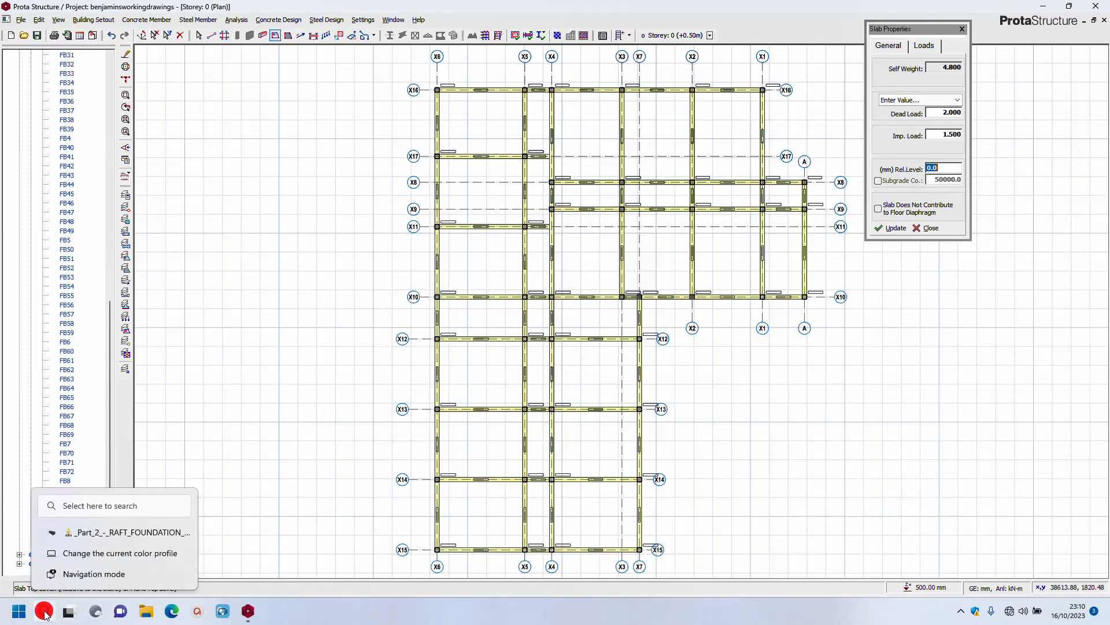
# - Switch to Calculator and subtract the 200 mm slab depth from the 1000 mm beam depth
pyautogui.click(49, 603)
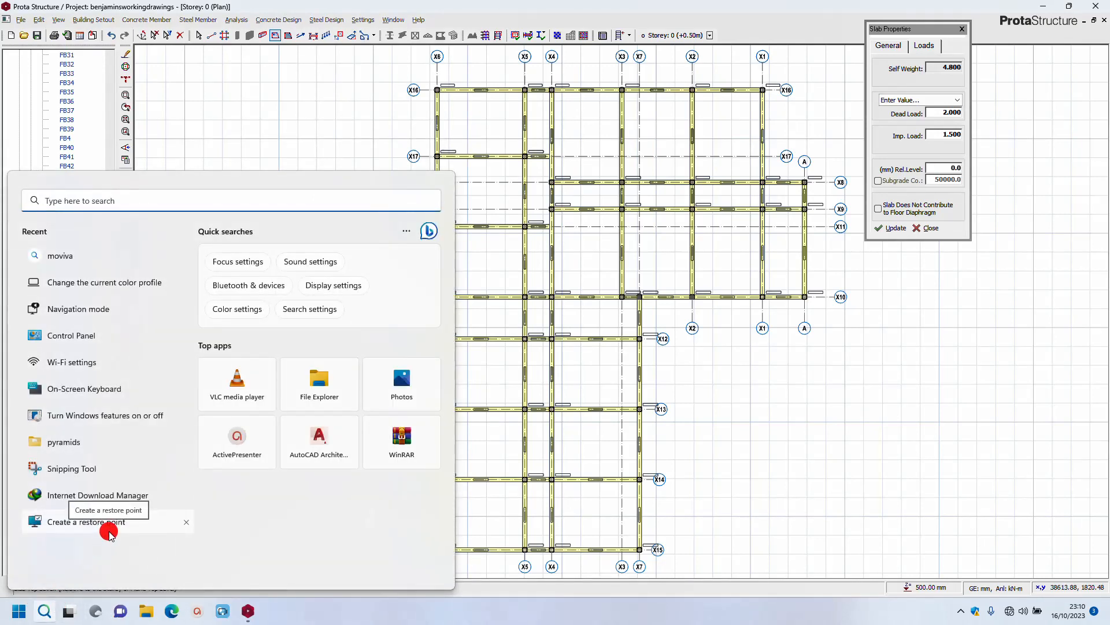
pyautogui.write('al')
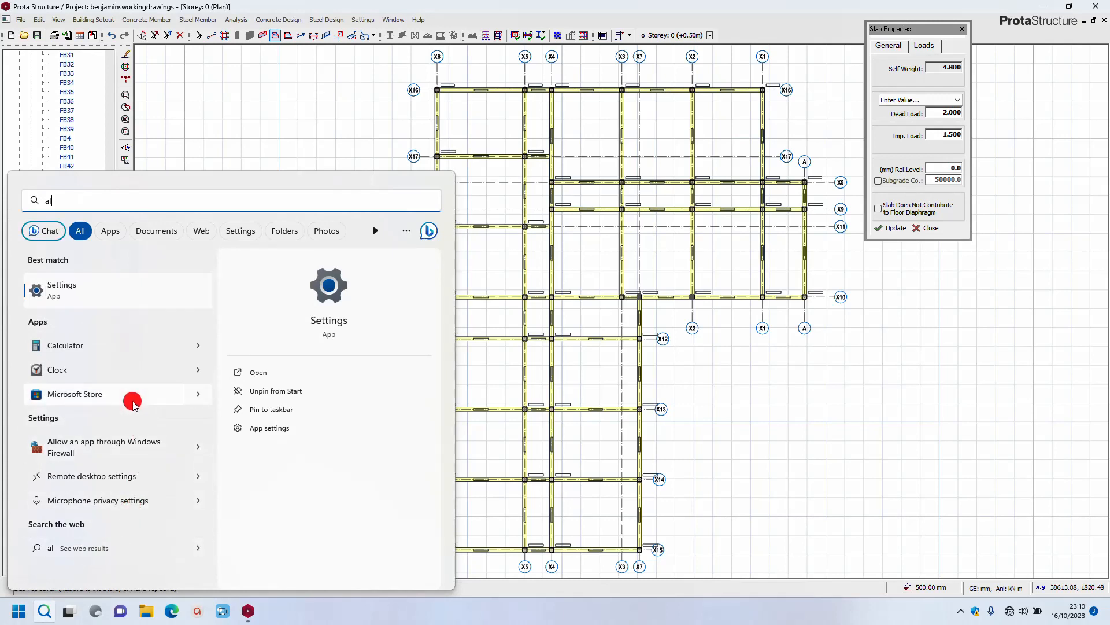
pyautogui.click(92, 345)
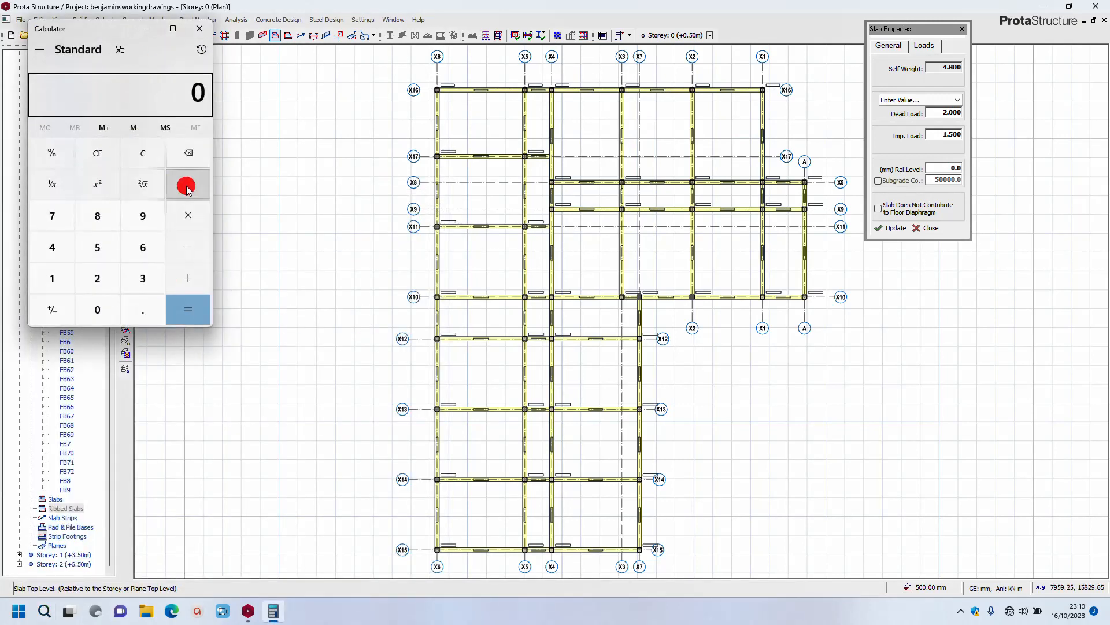
pyautogui.click(68, 283)
pyautogui.click(106, 307)
pyautogui.click(106, 307)
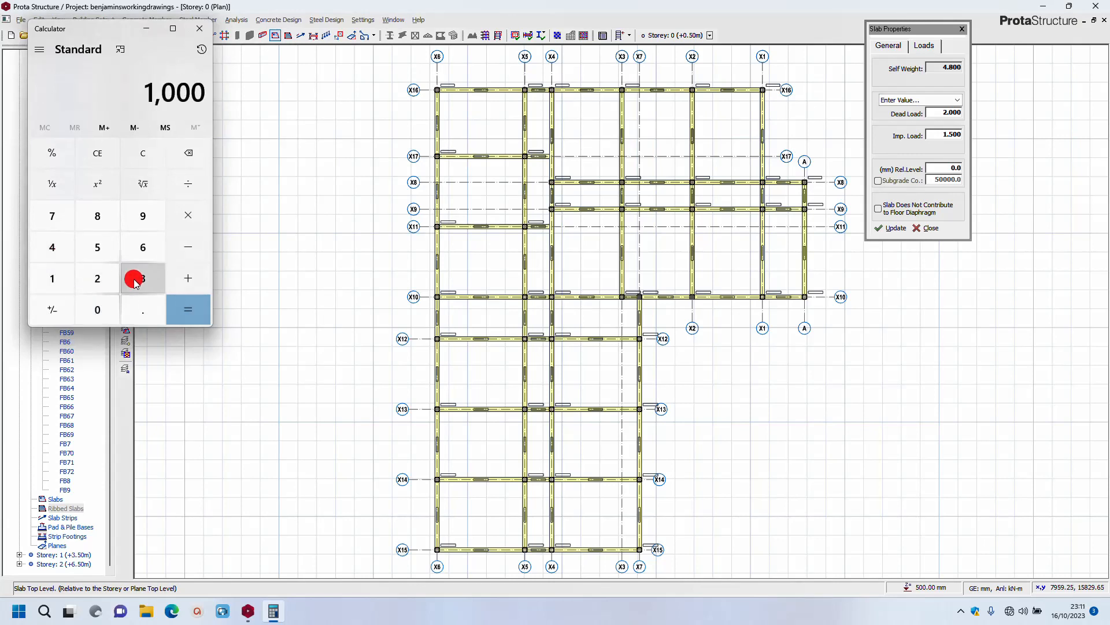
pyautogui.click(188, 246)
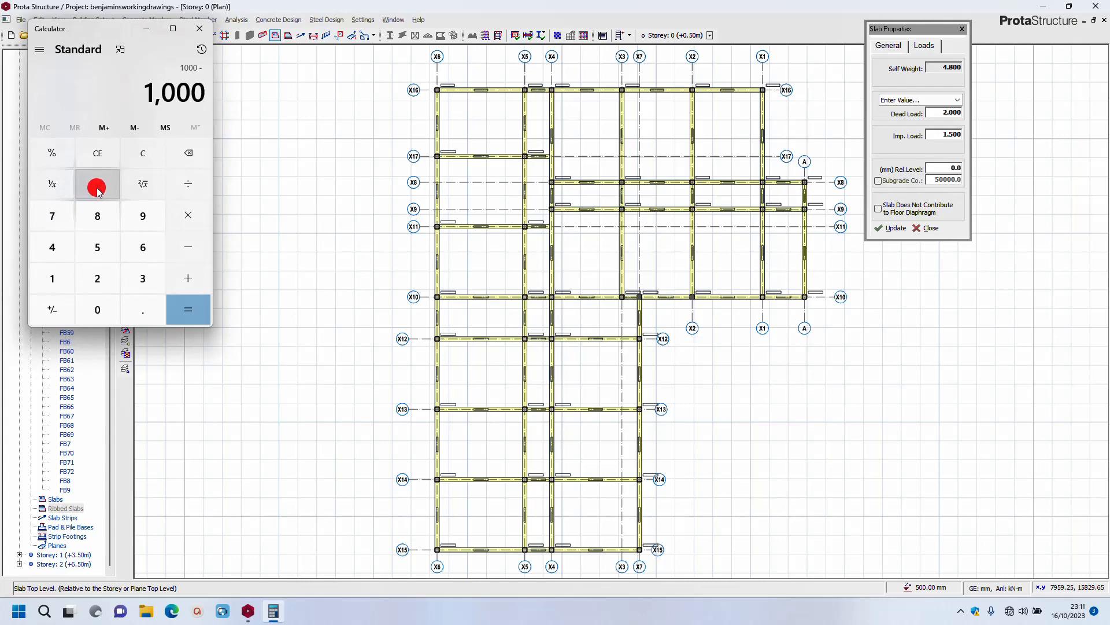
pyautogui.click(93, 278)
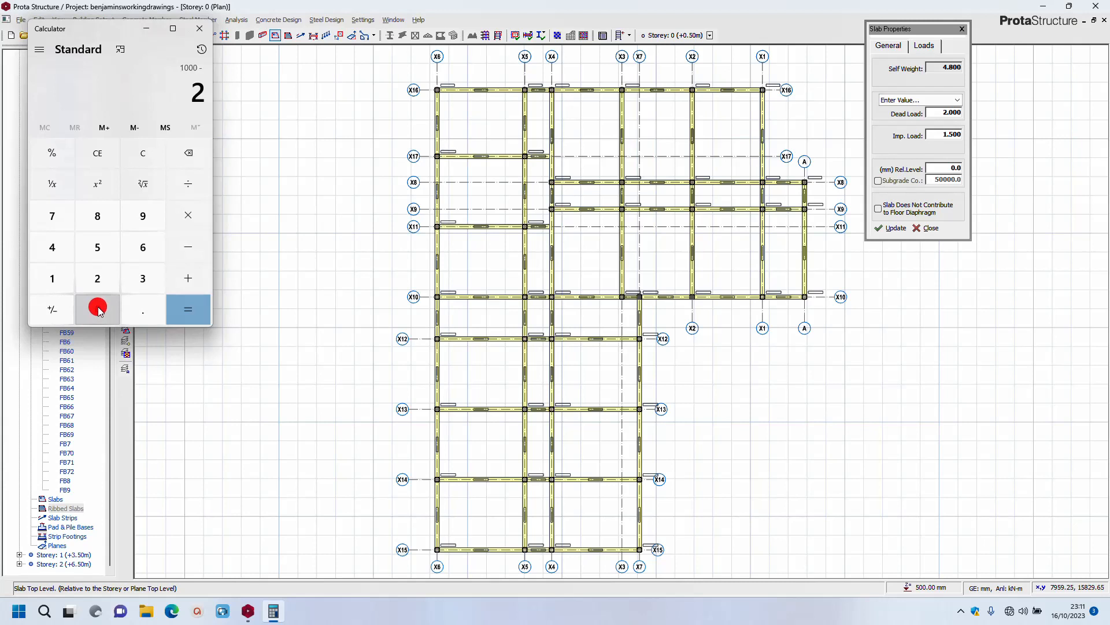
pyautogui.click(98, 310)
pyautogui.click(97, 309)
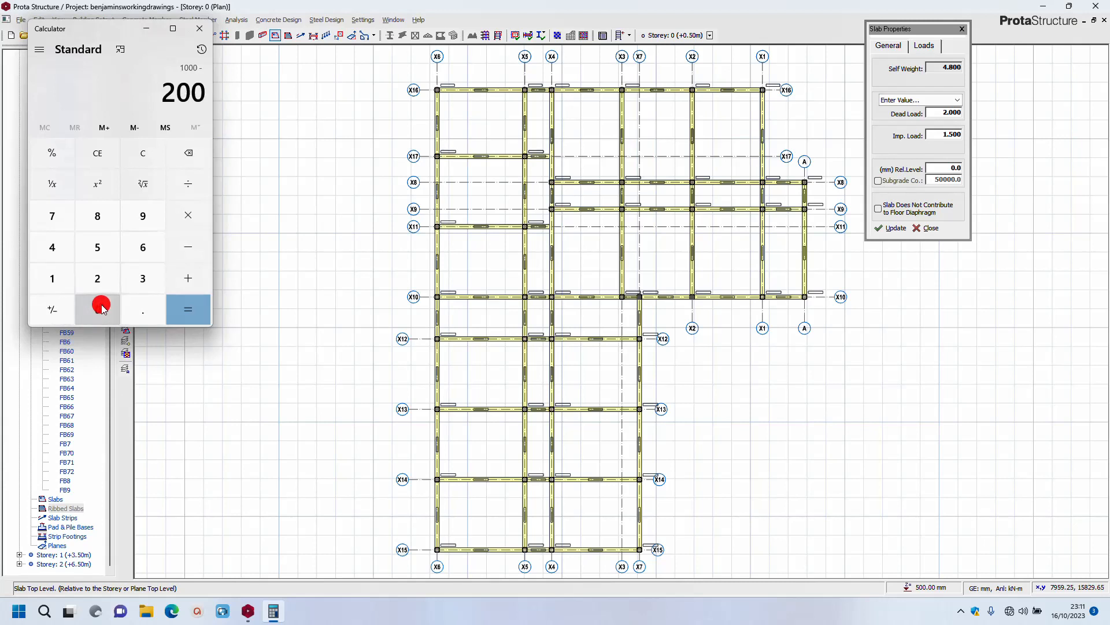
pyautogui.click(185, 310)
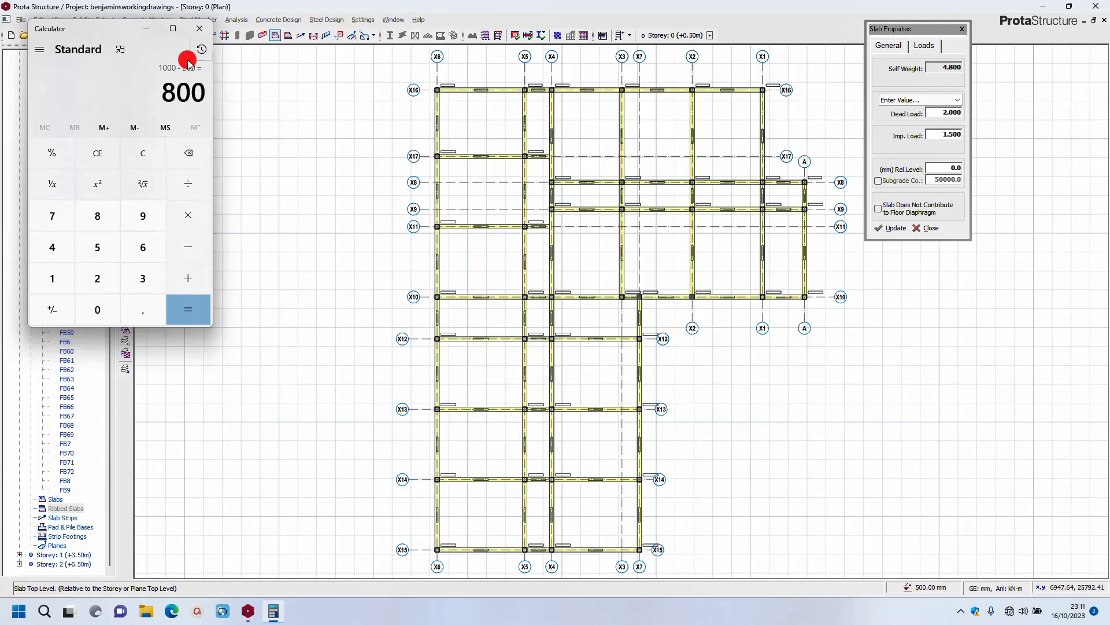
pyautogui.click(156, 33)
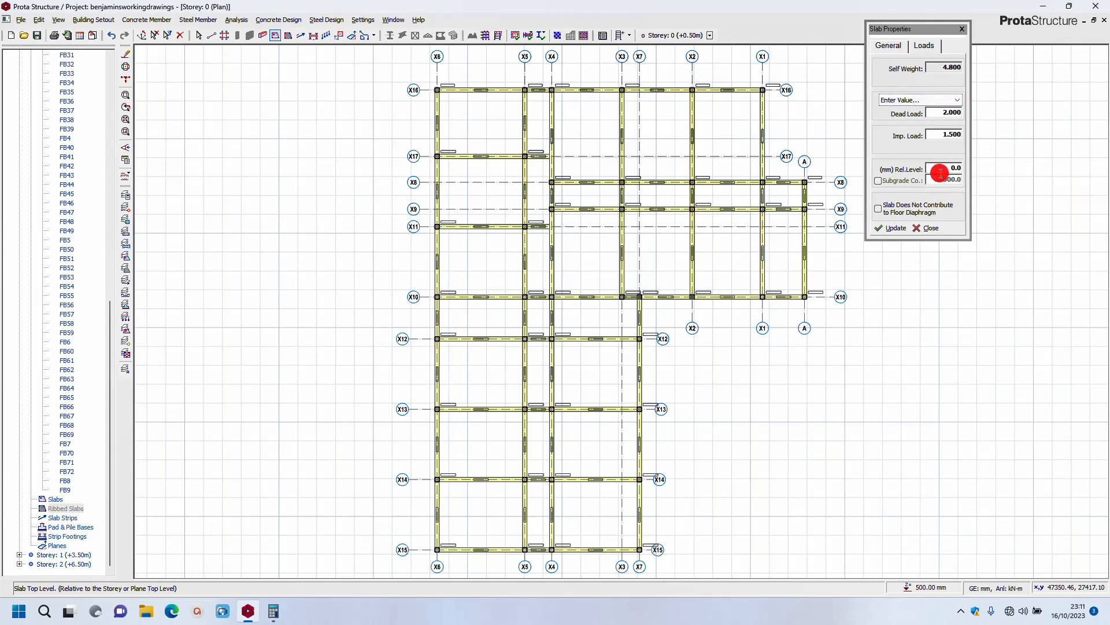
# - Set the new slab's relative level to 800 mm and place slabs in the seven bays between axes X6 and X5, from X16 to X15
pyautogui.doubleClick(946, 167)
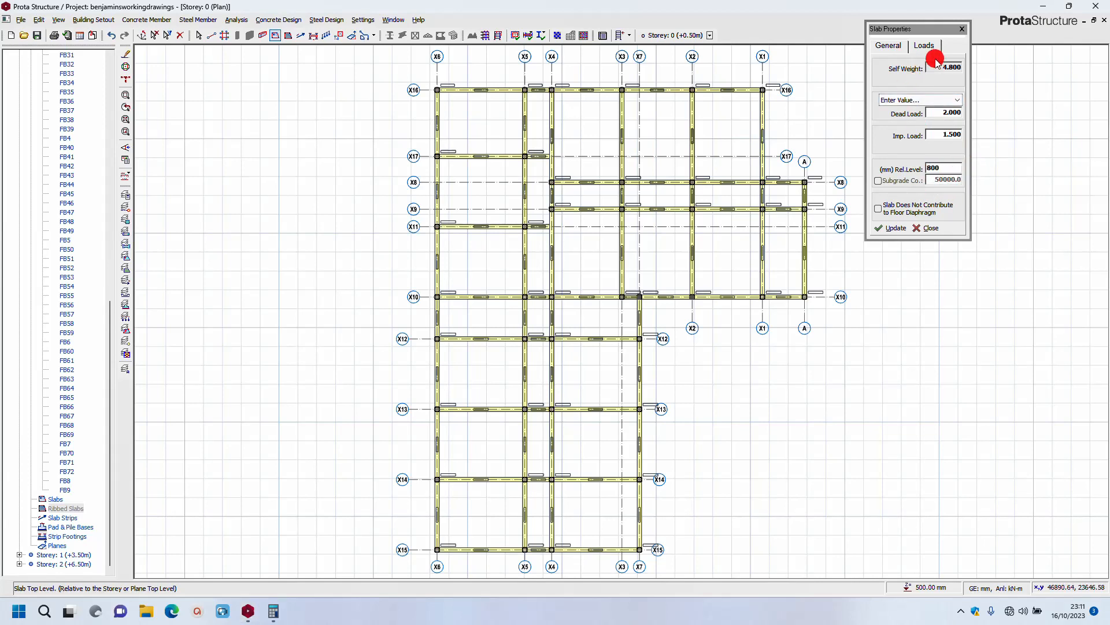
pyautogui.click(890, 46)
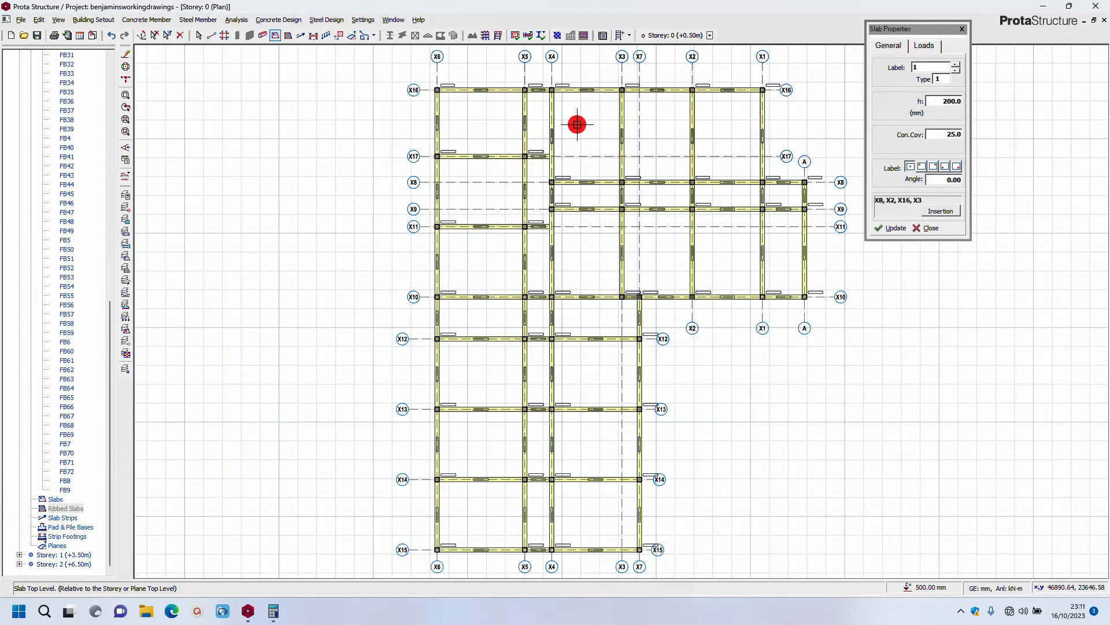
pyautogui.click(512, 116)
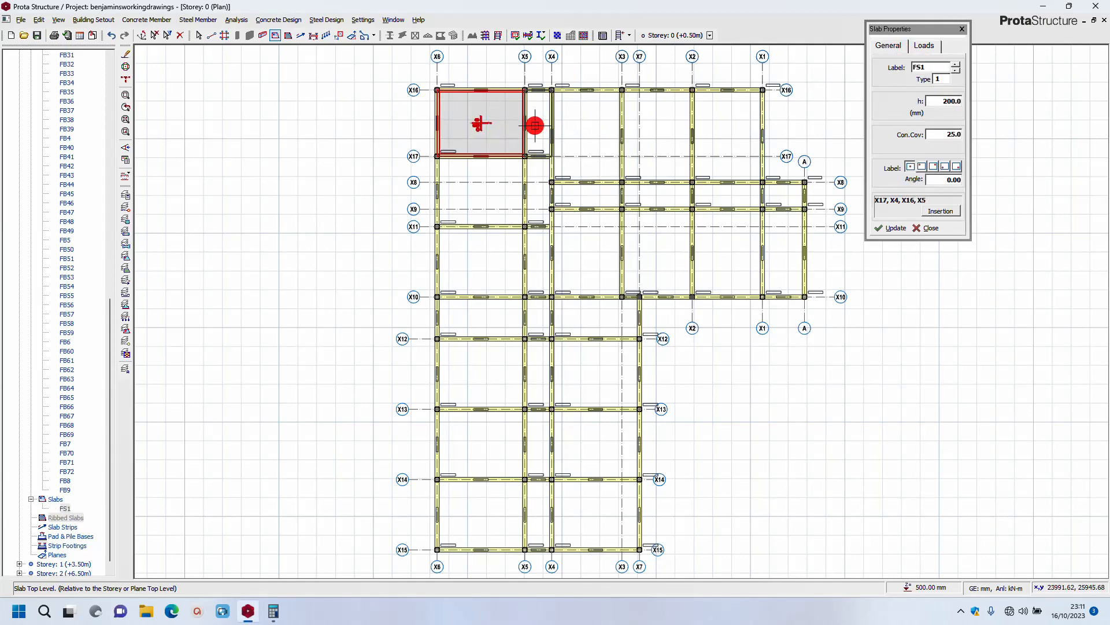
pyautogui.click(485, 180)
pyautogui.click(490, 245)
pyautogui.click(469, 316)
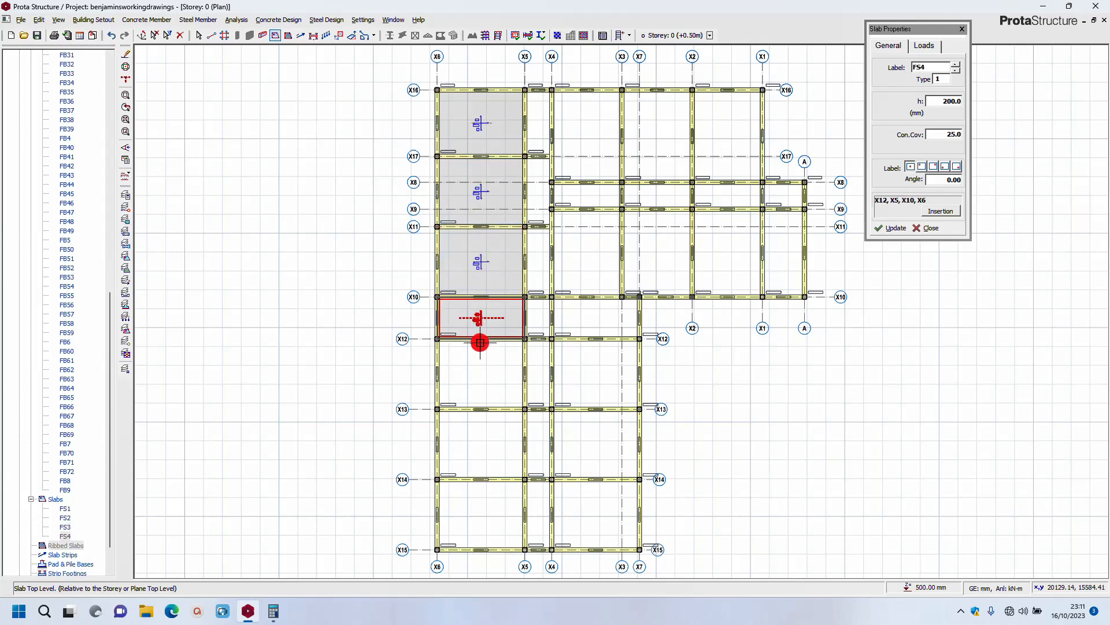
pyautogui.click(481, 376)
pyautogui.click(486, 443)
pyautogui.click(483, 494)
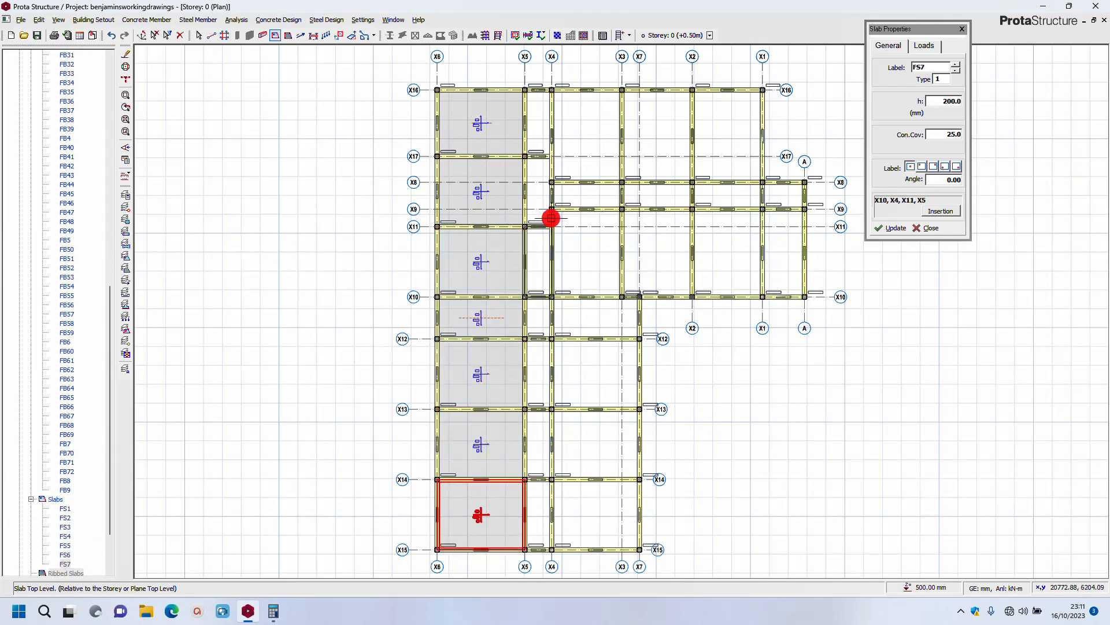
# - Place slabs in the seven narrow bays between axes X5 and X4, from X16 to X15
pyautogui.click(538, 119)
pyautogui.click(540, 179)
pyautogui.click(538, 272)
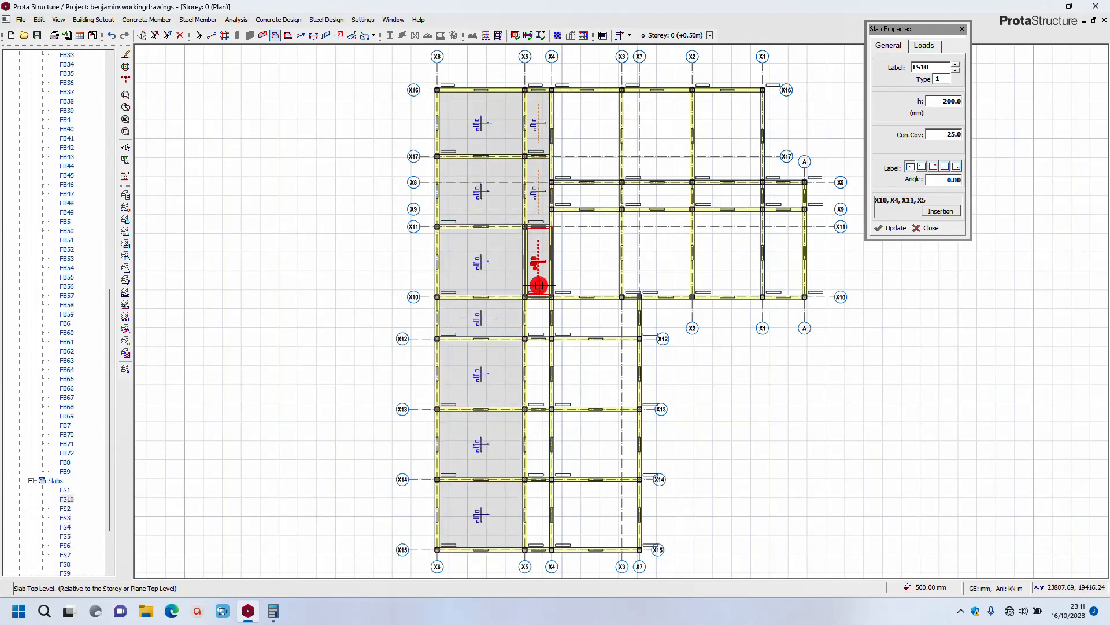
pyautogui.click(538, 321)
pyautogui.click(540, 360)
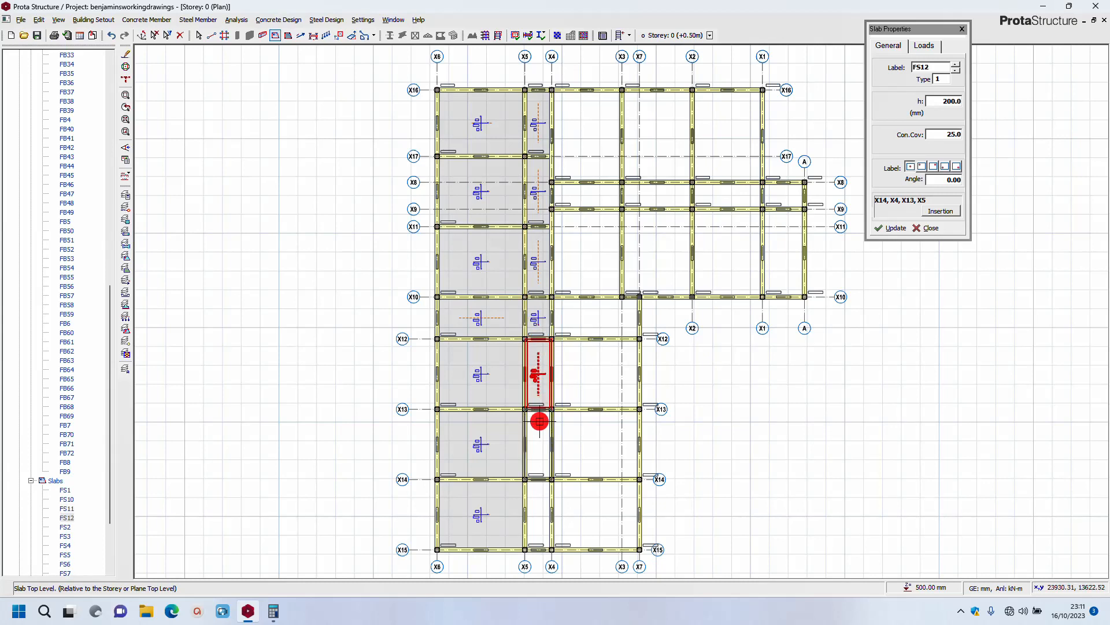
pyautogui.click(538, 442)
pyautogui.click(537, 512)
# - Place slabs in the three bays between axes X4 and X3 above X10 and the four bays between X4 and X7 down to X15
pyautogui.click(586, 136)
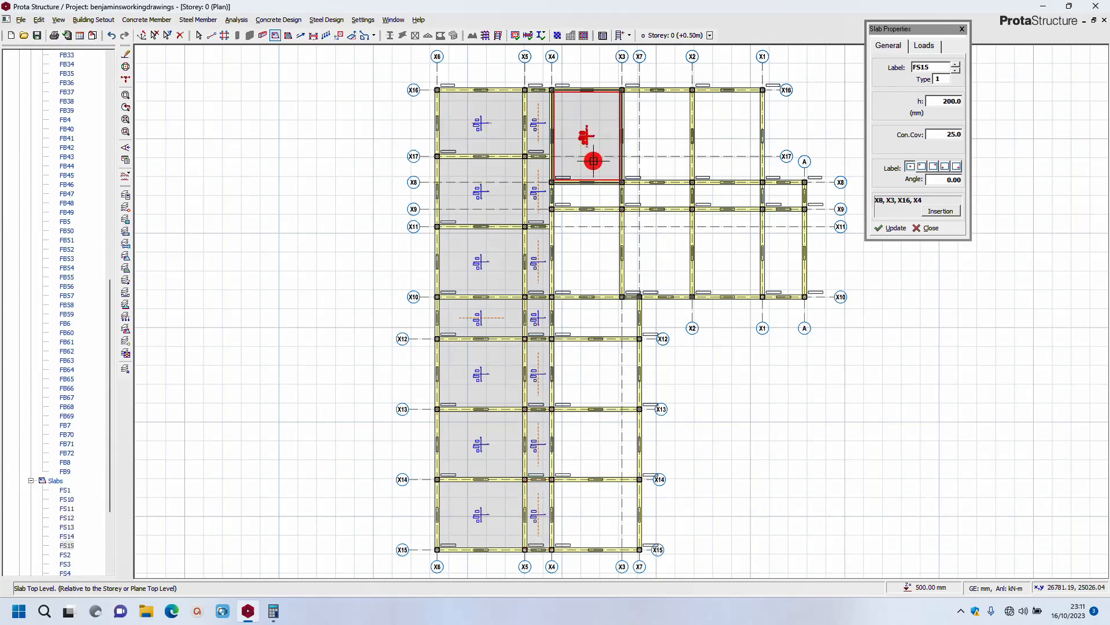
pyautogui.click(584, 195)
pyautogui.click(586, 253)
pyautogui.click(586, 324)
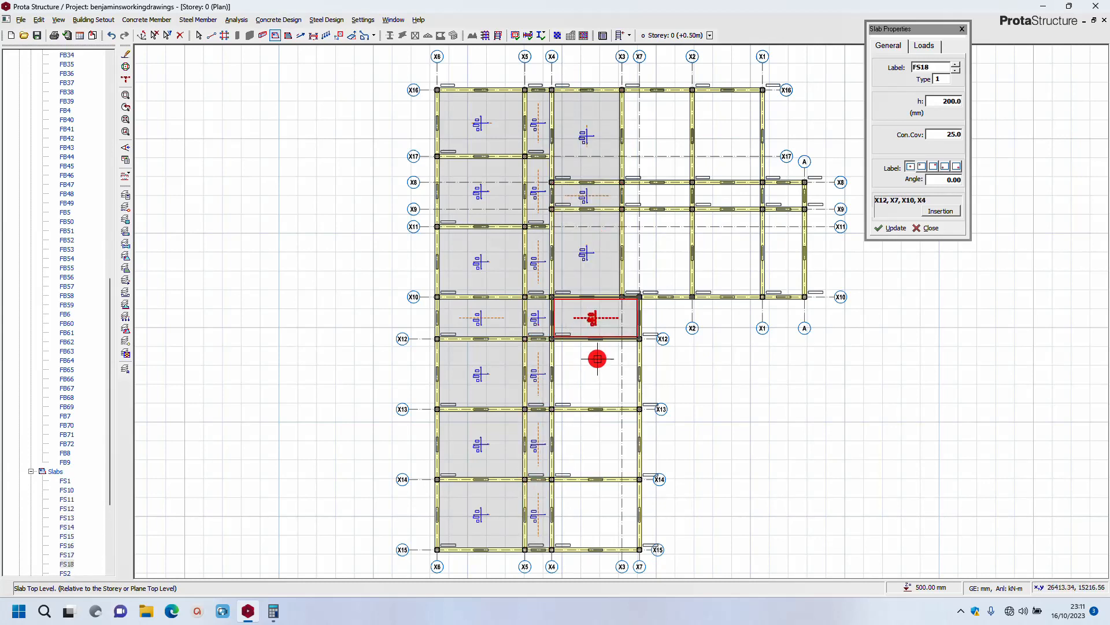
pyautogui.click(596, 365)
pyautogui.click(593, 439)
pyautogui.click(595, 513)
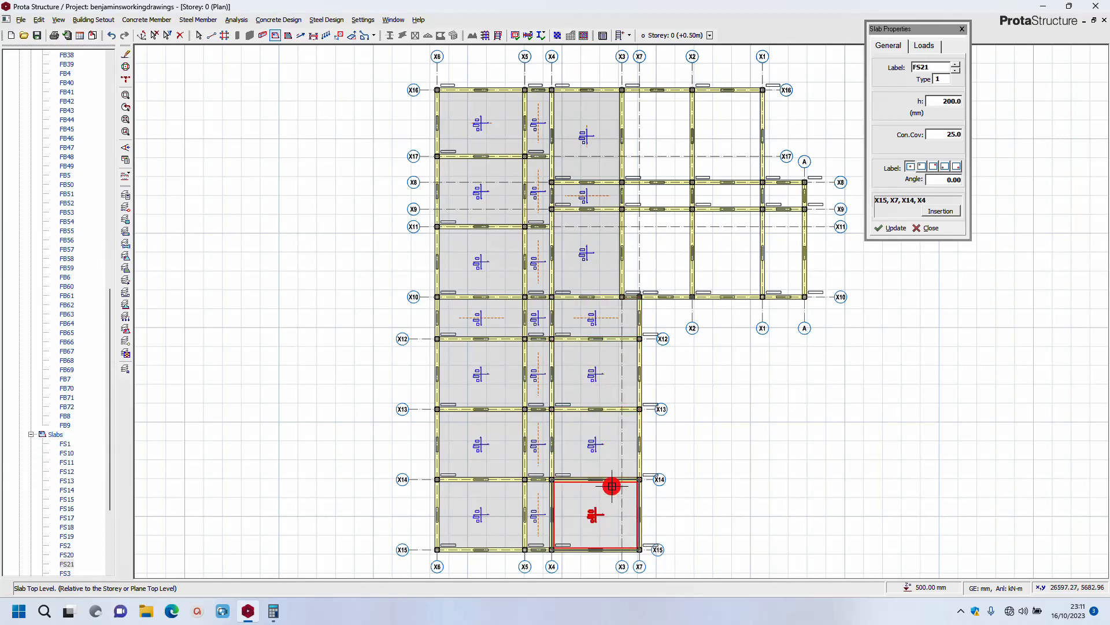
# - Place slabs in the six bays from axis X3 to X1 and the two bays from X1 to A, above axis X10, and end slab placement
pyautogui.click(655, 138)
pyautogui.click(663, 192)
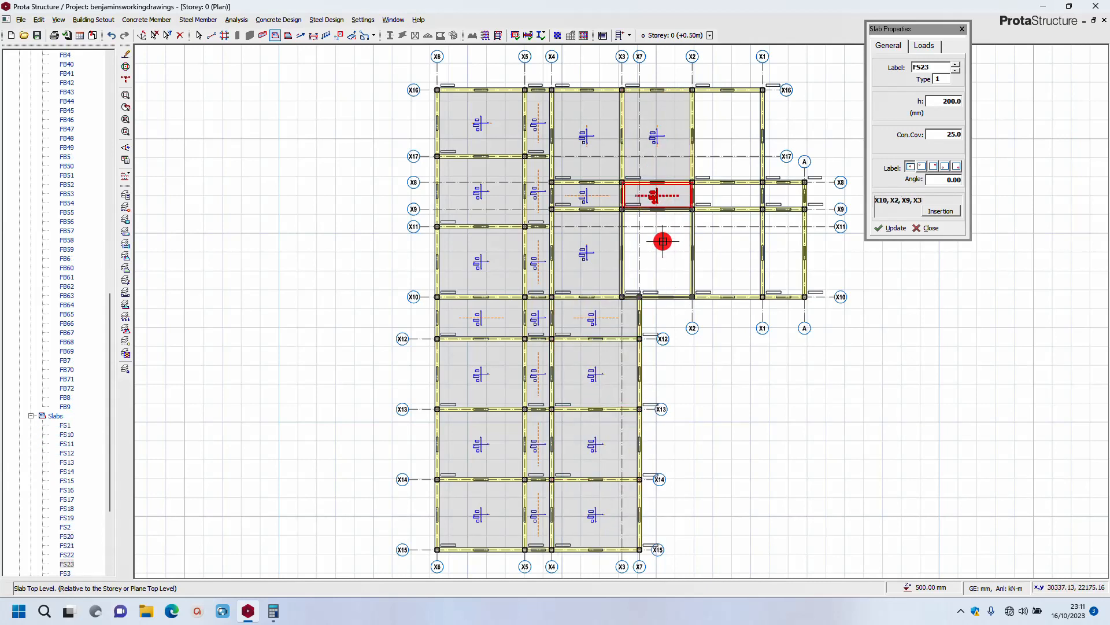
pyautogui.click(662, 240)
pyautogui.click(739, 138)
pyautogui.click(735, 196)
pyautogui.click(752, 237)
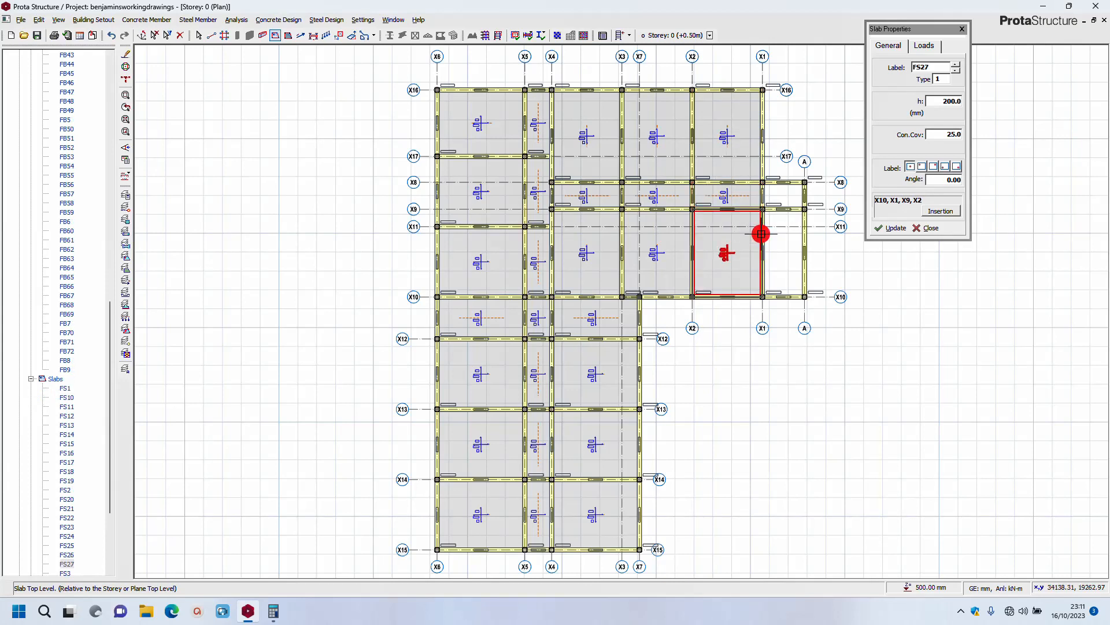
pyautogui.click(786, 194)
pyautogui.click(783, 242)
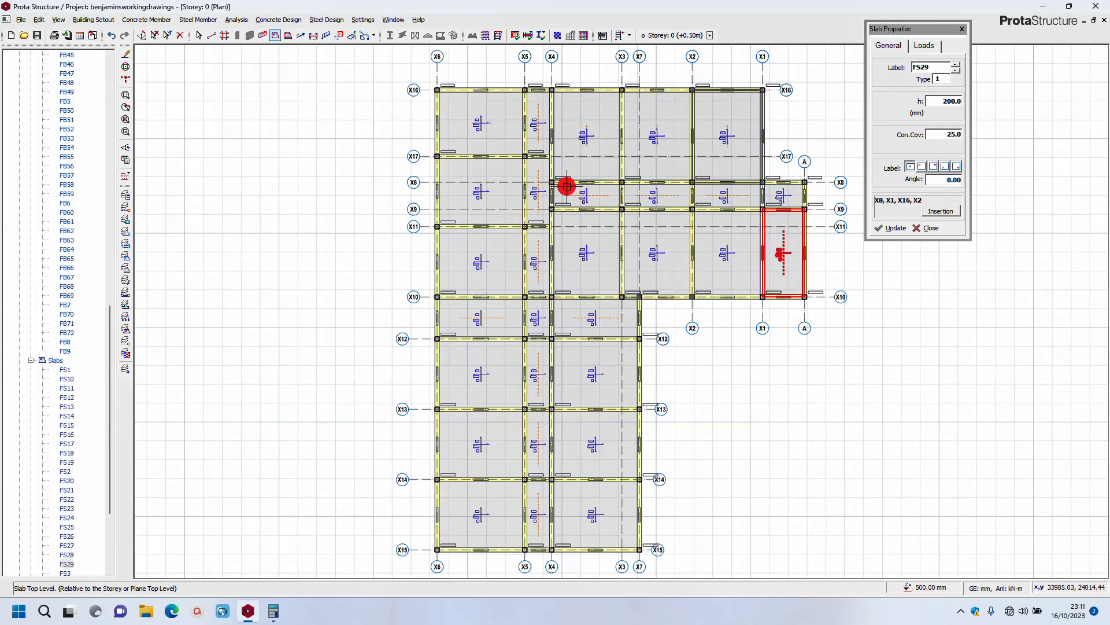
pyautogui.click(963, 30)
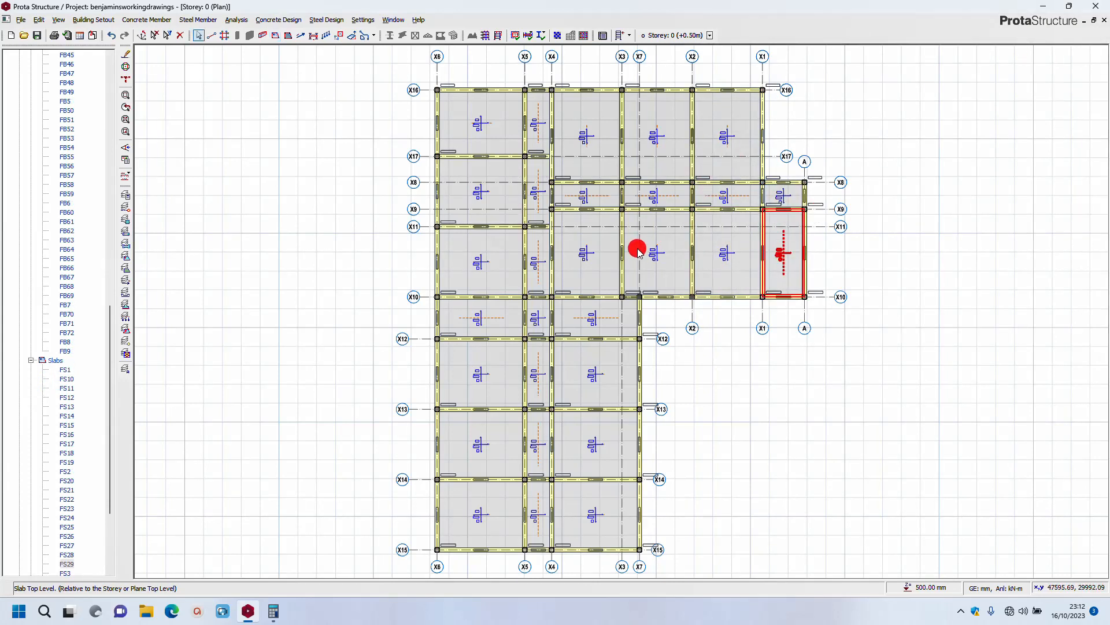
# - Show the Storey 0 view in 3D and examine how the new slabs sit against the foundation beams from above and below
pyautogui.scroll(-5, 86, 239)
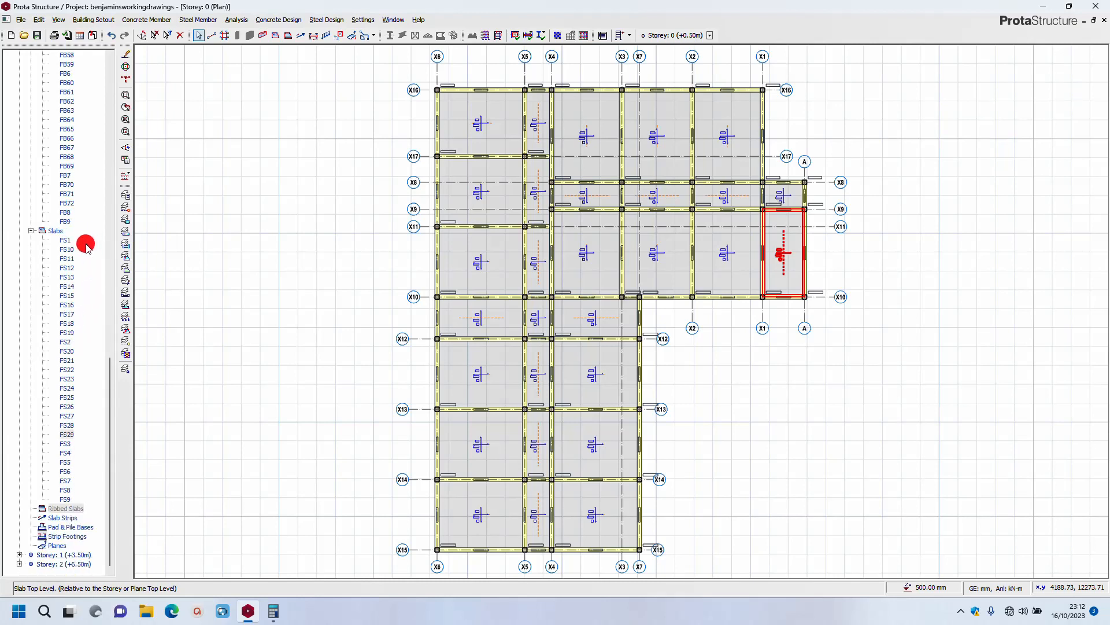
pyautogui.scroll(20, 89, 370)
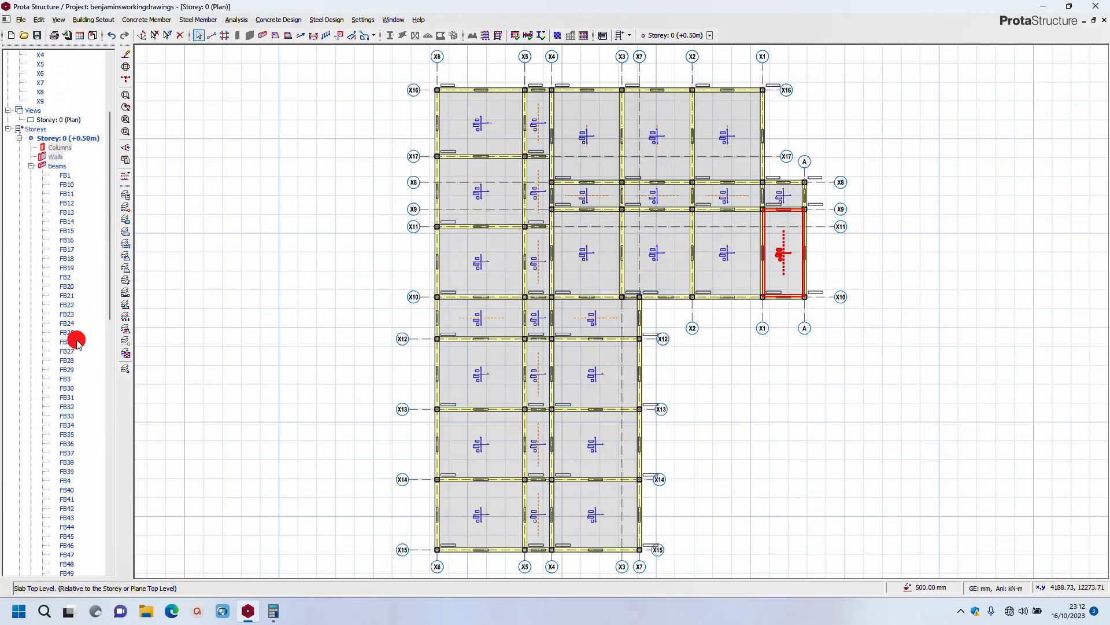
pyautogui.rightClick(78, 147)
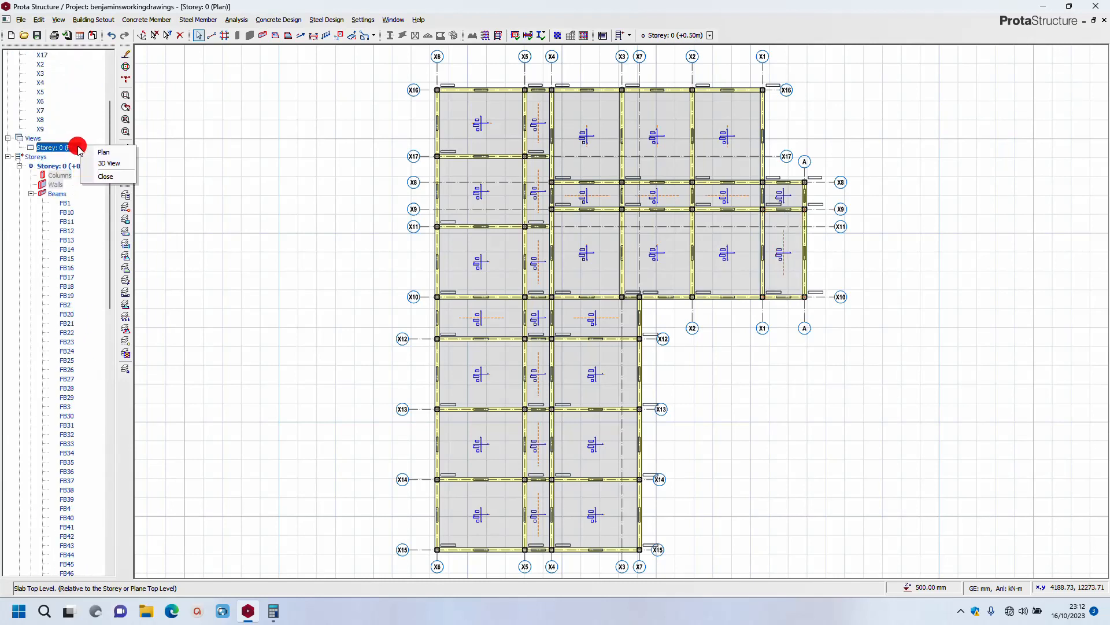
pyautogui.click(105, 160)
pyautogui.moveTo(528, 508); pyautogui.dragTo(404, 365, button='middle')
pyautogui.scroll(3, 413, 359)
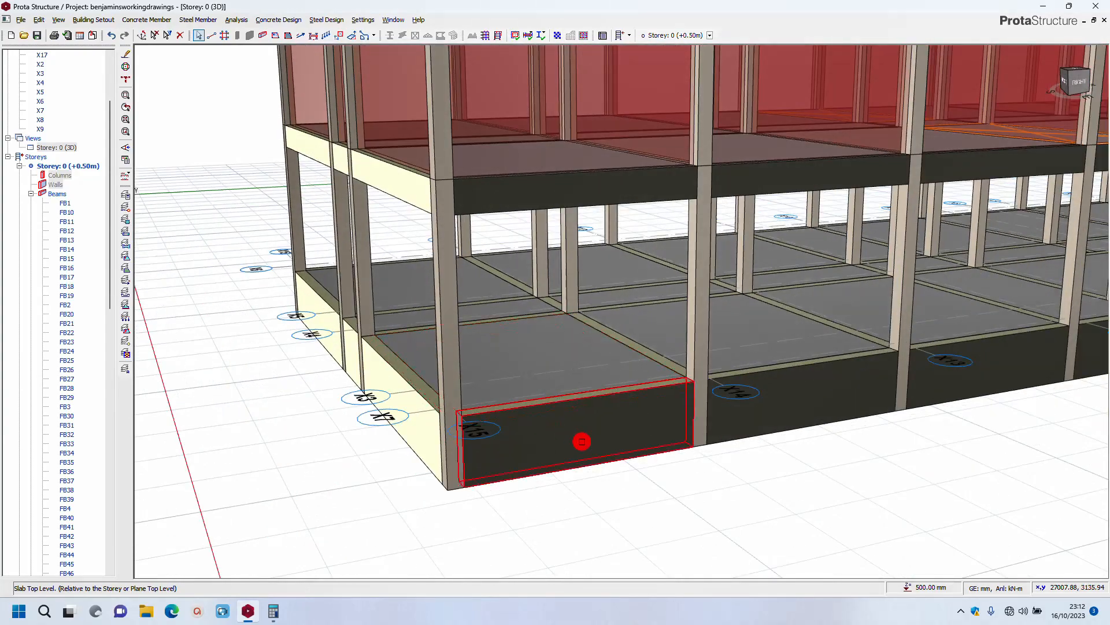
pyautogui.moveTo(580, 441)
pyautogui.mouseDown(button='middle')
pyautogui.moveTo(620, 526)
pyautogui.moveTo(645, 495)
pyautogui.mouseUp(button='middle')
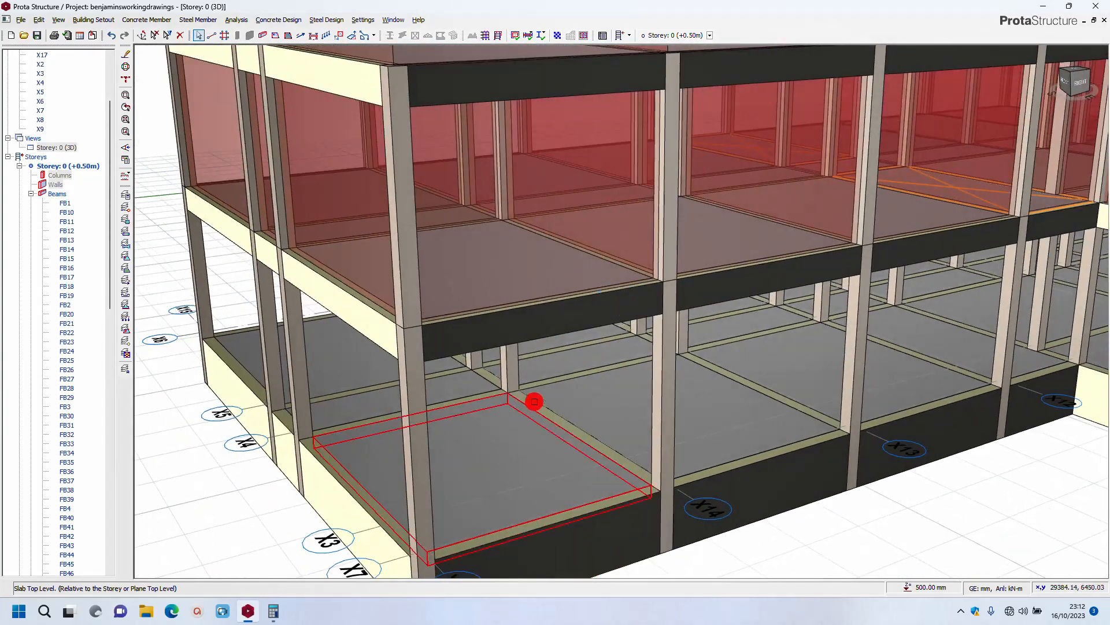
pyautogui.moveTo(760, 562)
pyautogui.mouseDown(button='middle')
pyautogui.moveTo(811, 500)
pyautogui.moveTo(833, 440)
pyautogui.mouseUp(button='middle')
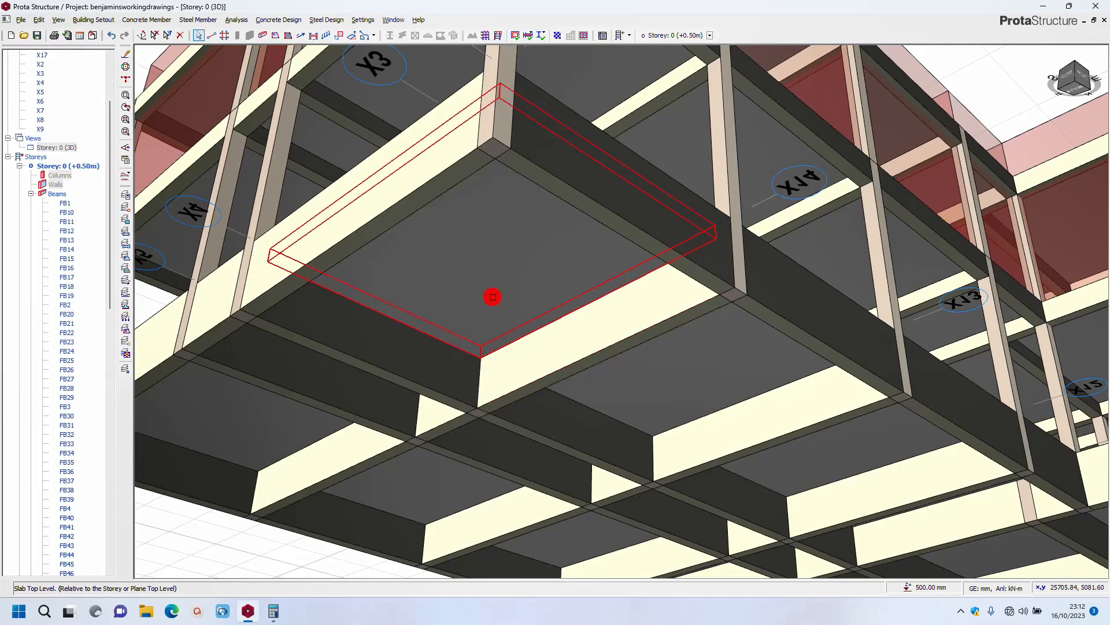
pyautogui.scroll(-2, 571, 294)
pyautogui.keyDown('shift'); pyautogui.moveTo(623, 310); pyautogui.dragTo(661, 390, button='middle'); pyautogui.keyUp('shift')
pyautogui.scroll(-2, 292, 394)
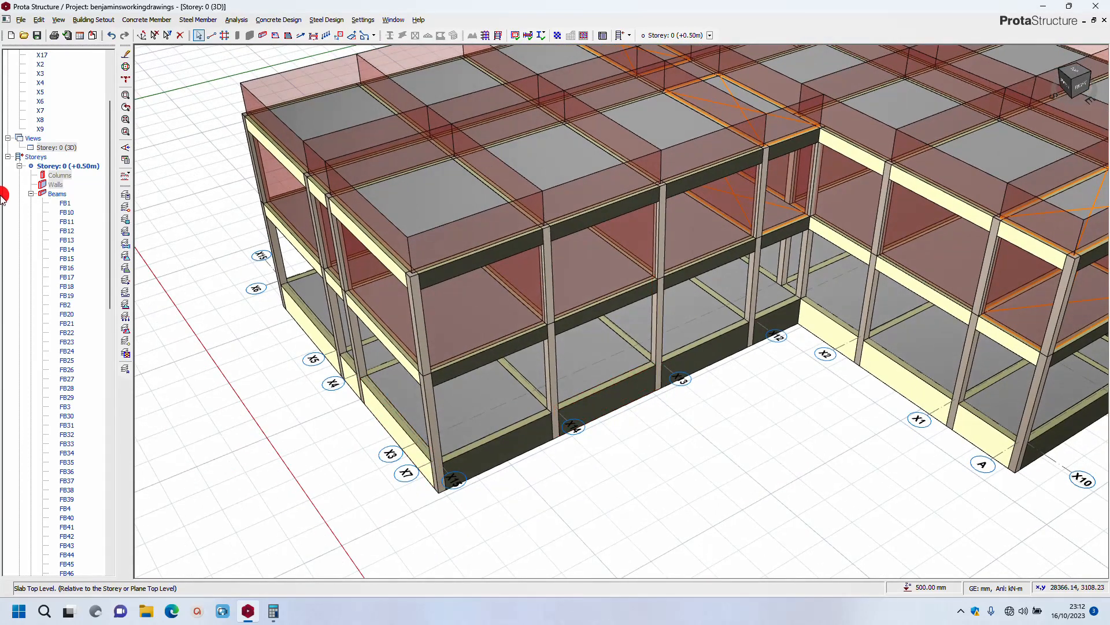
# - Return to the Storey 0 plan and examine the slab layout around axes X16 to X12
pyautogui.rightClick(68, 147)
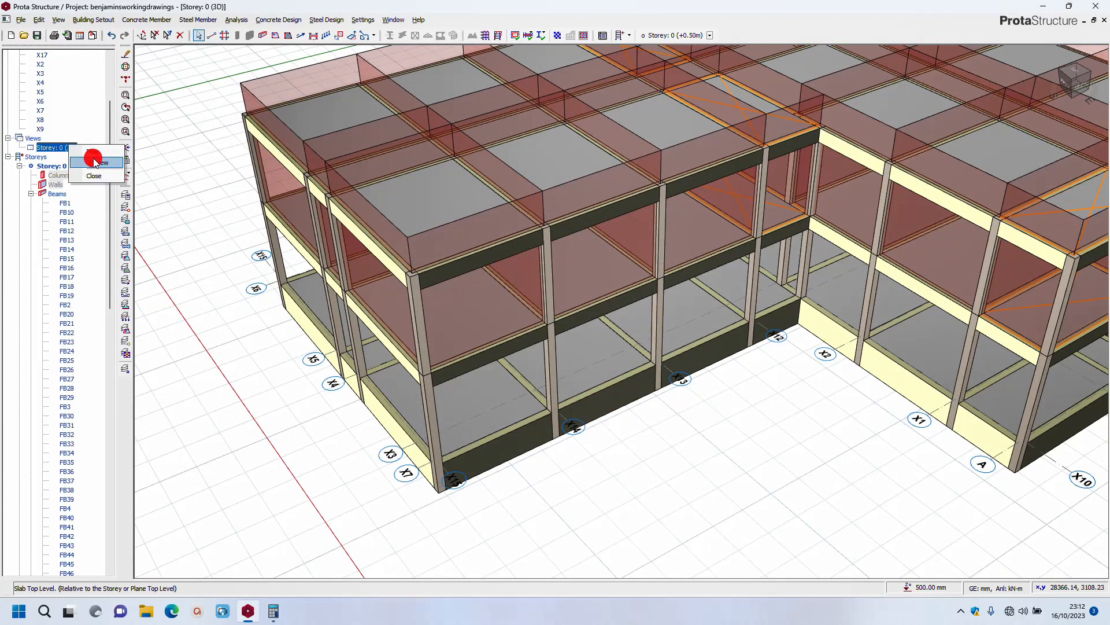
pyautogui.click(95, 162)
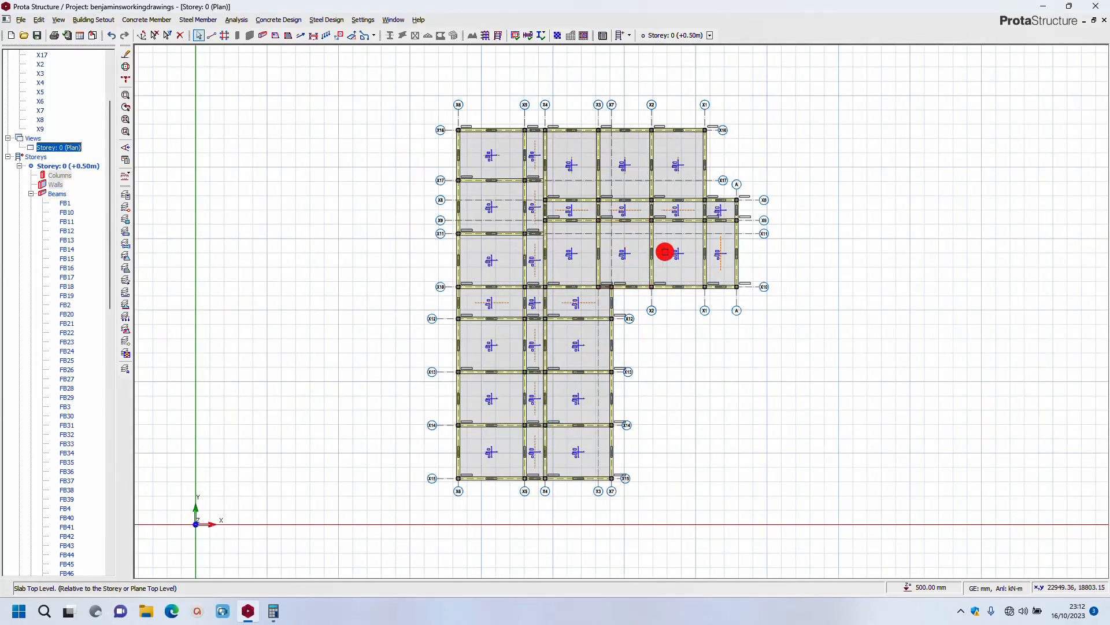
pyautogui.scroll(1, 815, 226)
pyautogui.scroll(-1, 792, 228)
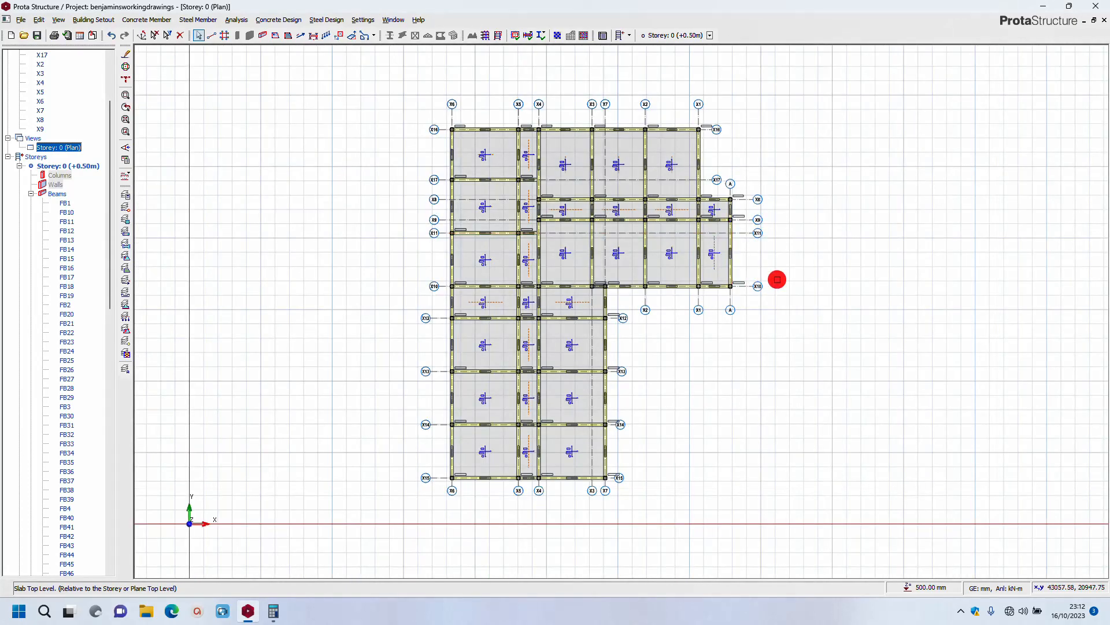
pyautogui.moveTo(777, 279); pyautogui.dragTo(776, 259, button='middle')
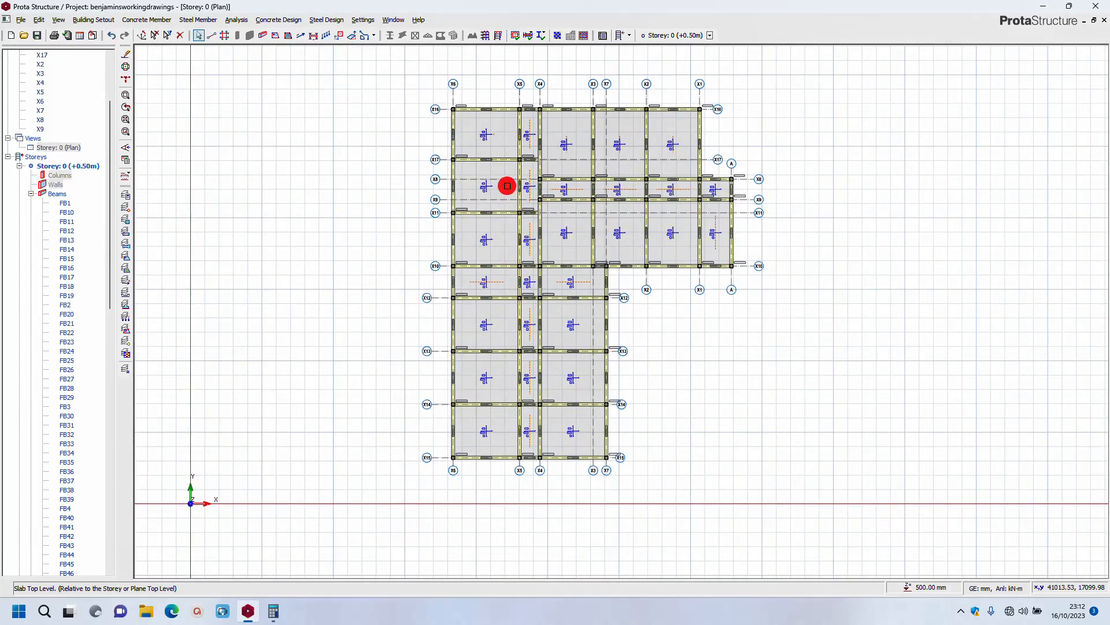
pyautogui.scroll(1, 520, 130)
pyautogui.scroll(1, 520, 130)
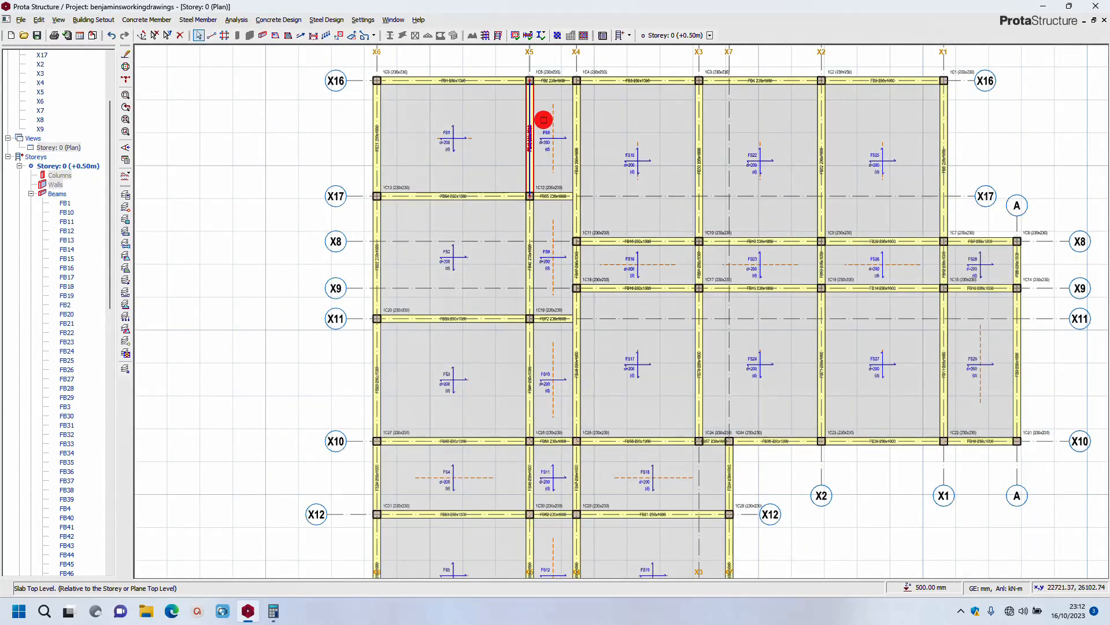
# - Examine the complete Storey 0 slab layout from axis X16 down to X15 and across from X6 to A
pyautogui.scroll(-1, 596, 152)
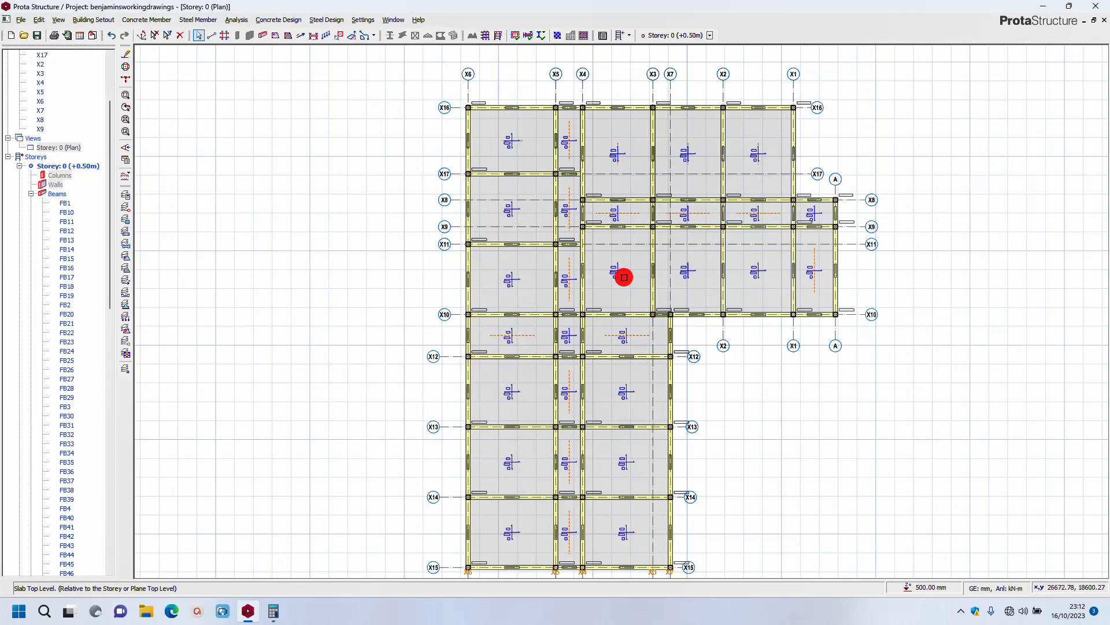
pyautogui.moveTo(641, 270); pyautogui.dragTo(604, 275, button='middle')
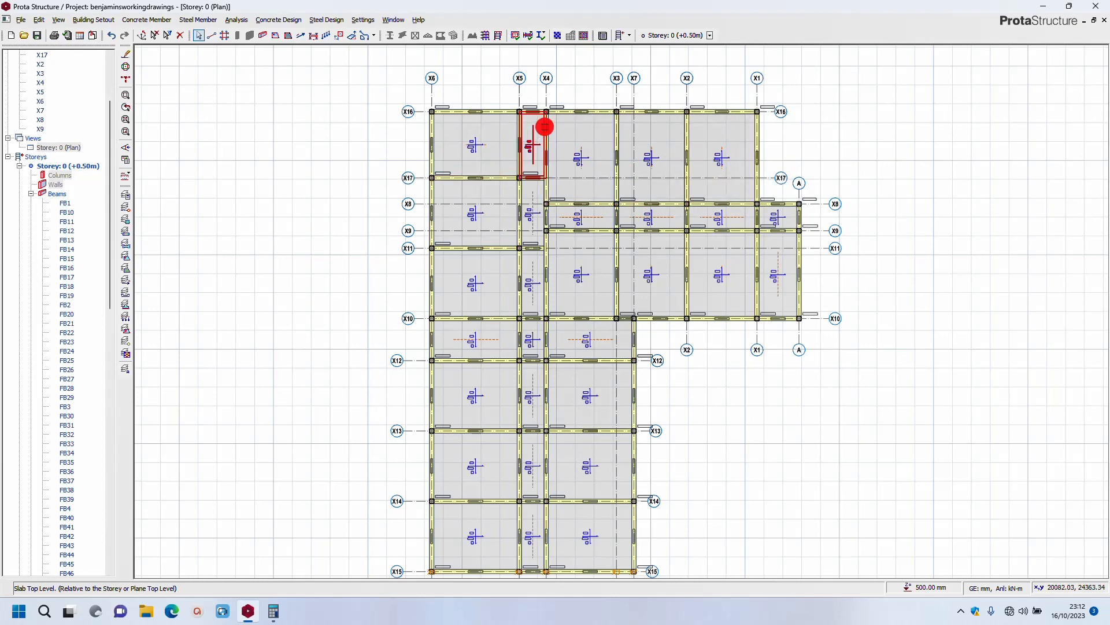
pyautogui.scroll(3, 543, 124)
pyautogui.scroll(-2, 493, 159)
pyautogui.scroll(-4, 511, 160)
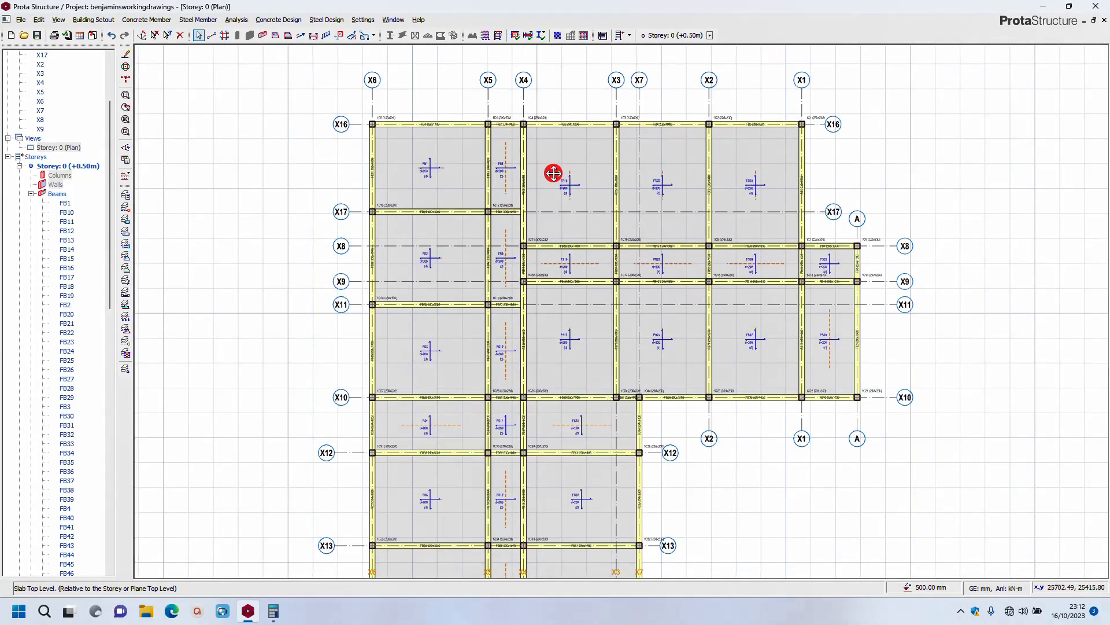
pyautogui.scroll(3, 514, 159)
pyautogui.scroll(2, 514, 159)
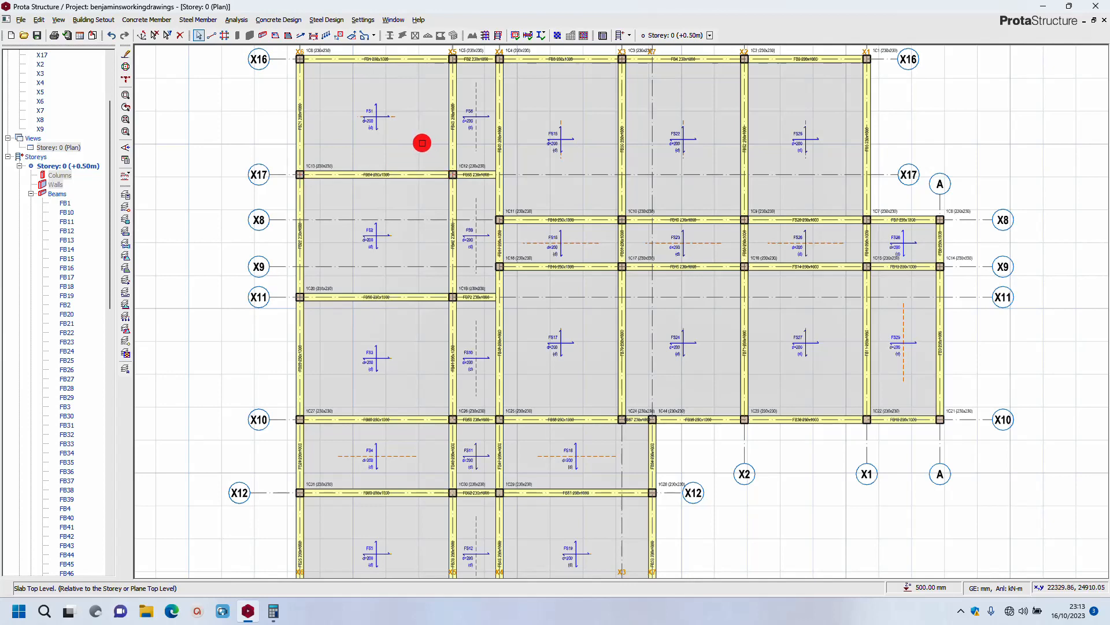
pyautogui.scroll(-2, 421, 139)
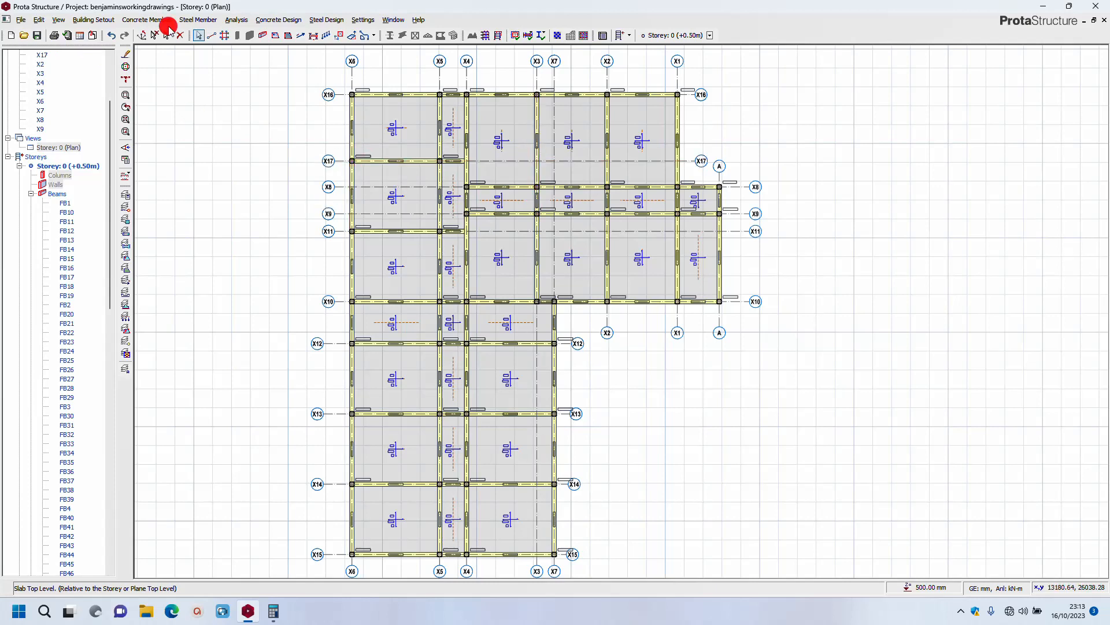
# - Start a slab strip with its direction set to X and choose its start and end conditions
pyautogui.click(300, 35)
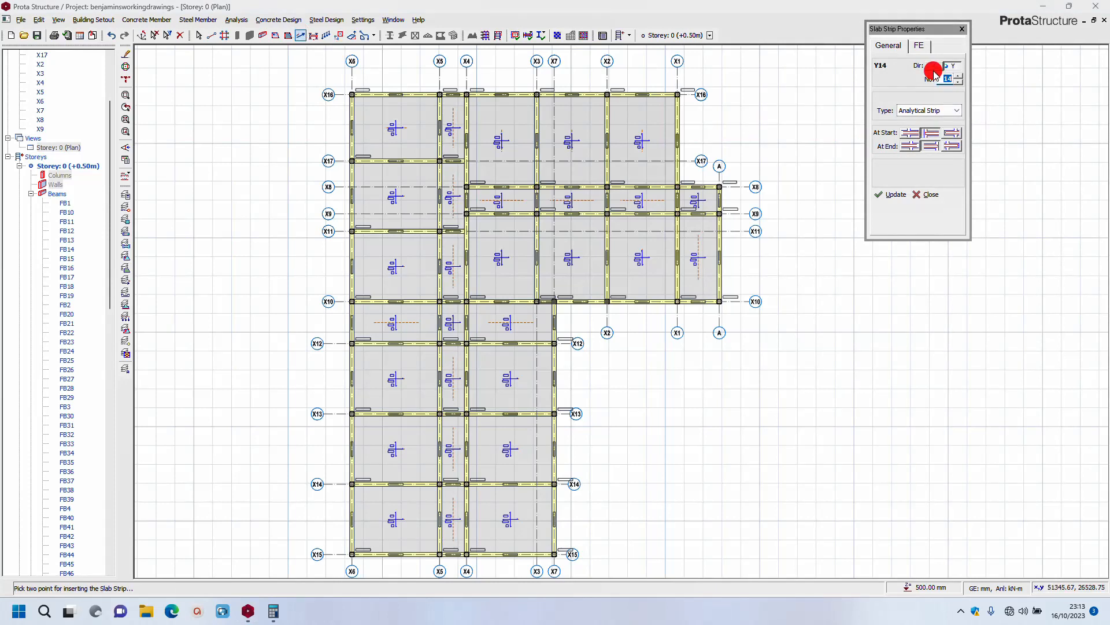
pyautogui.click(933, 68)
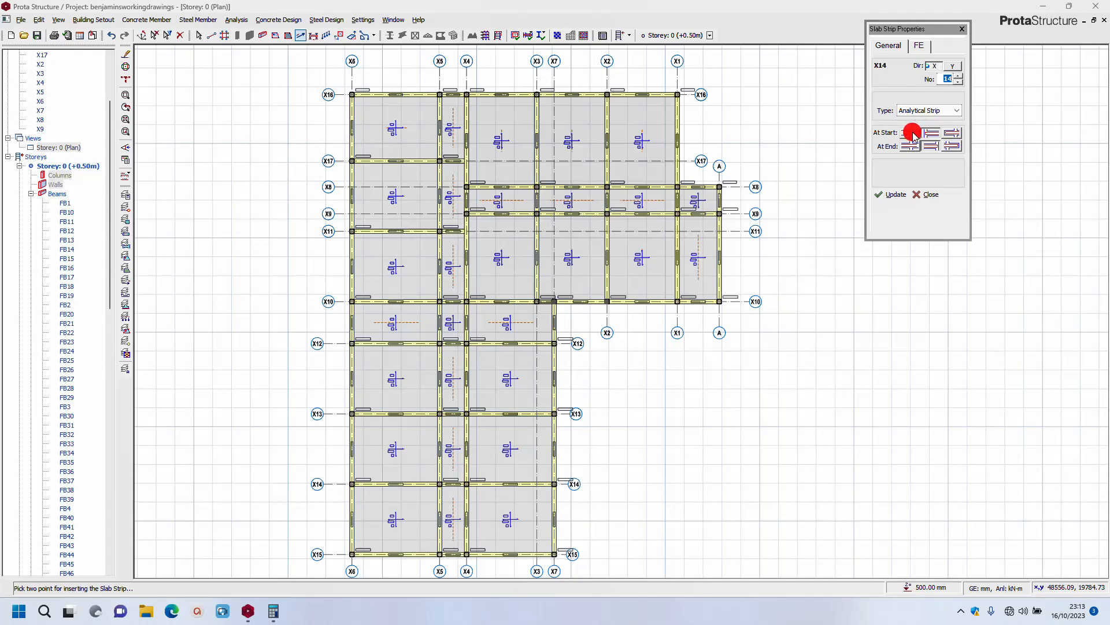
pyautogui.click(937, 132)
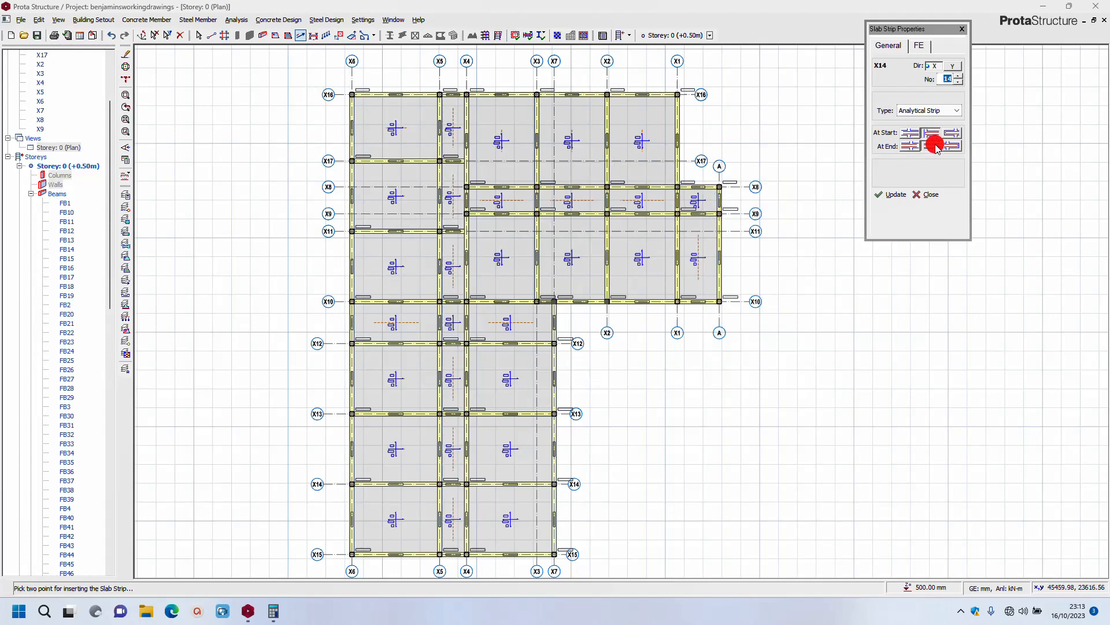
pyautogui.click(931, 135)
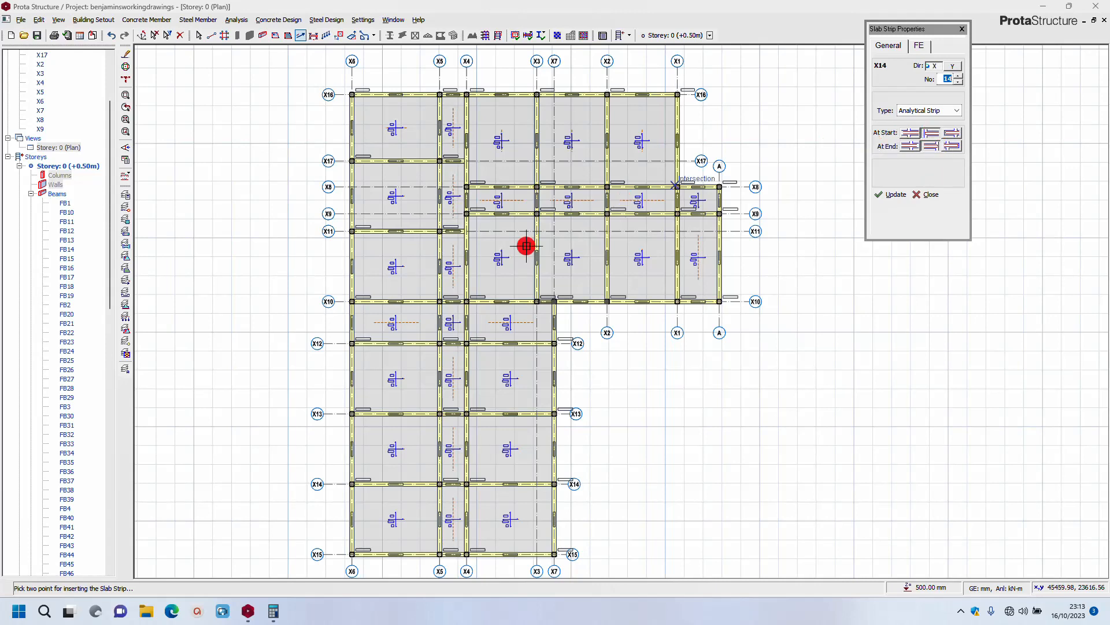
pyautogui.click(931, 135)
pyautogui.click(914, 132)
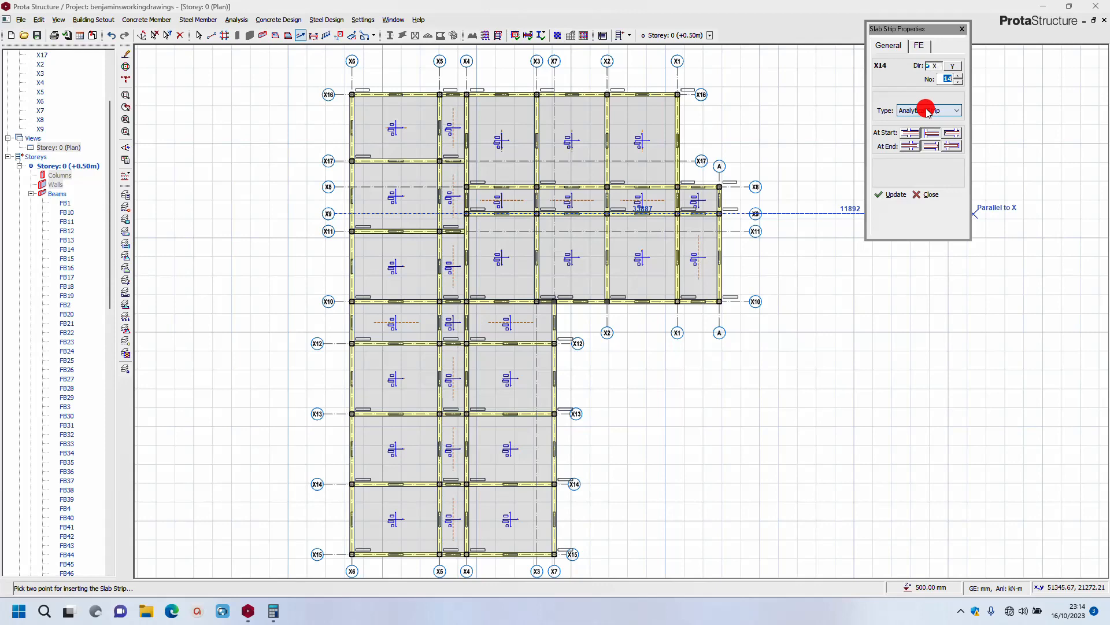
# - Review the Storey 0 slab and slab strip entries in the structure tree, and set the strip type to FE Strip
pyautogui.scroll(-4, 229, 273)
pyautogui.scroll(-8, 74, 376)
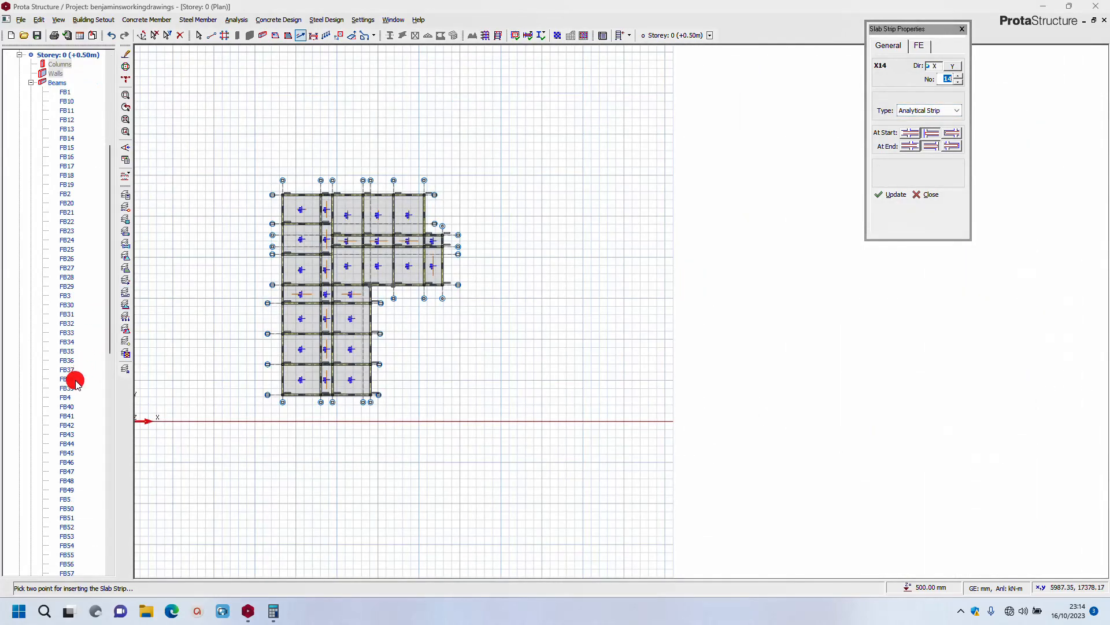
pyautogui.scroll(-14, 42, 507)
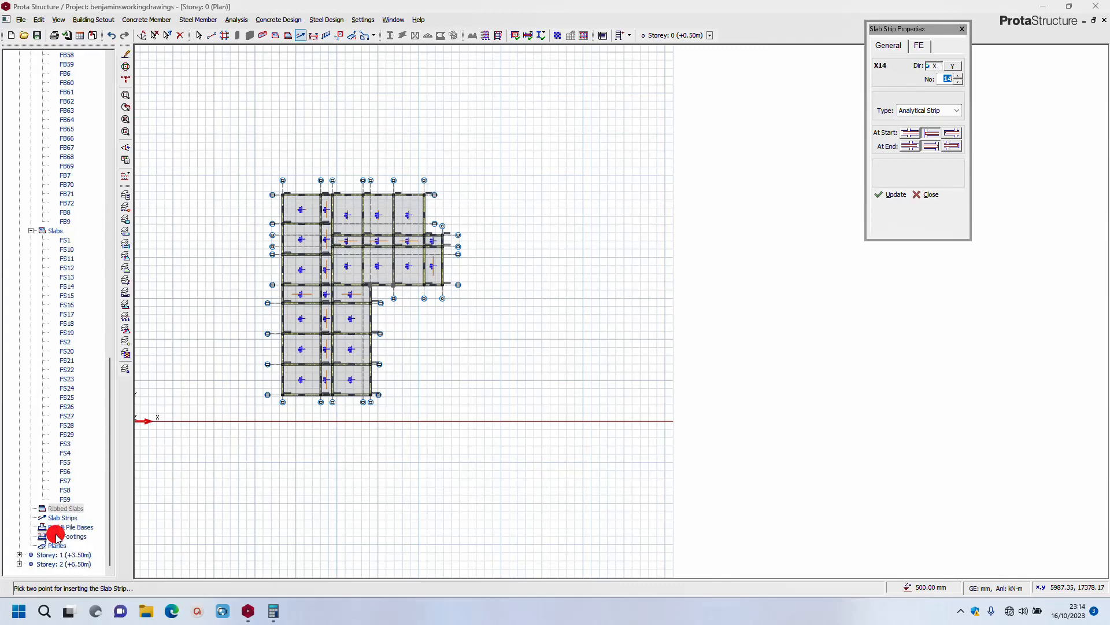
pyautogui.scroll(6, 285, 257)
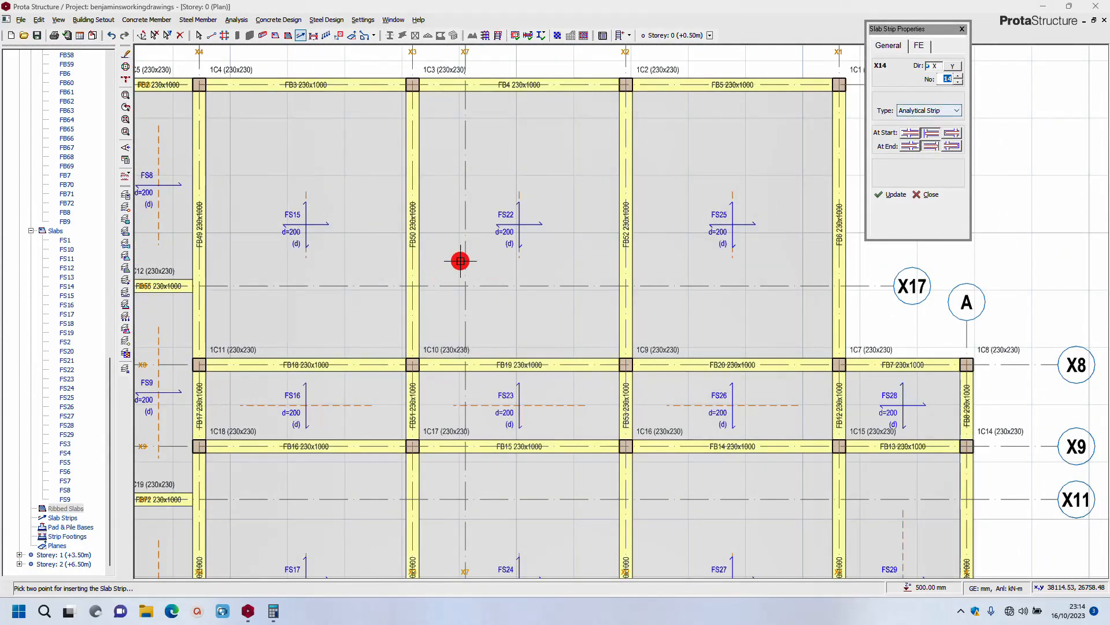
pyautogui.moveTo(473, 267); pyautogui.dragTo(690, 283, button='middle')
pyautogui.scroll(-2, 594, 285)
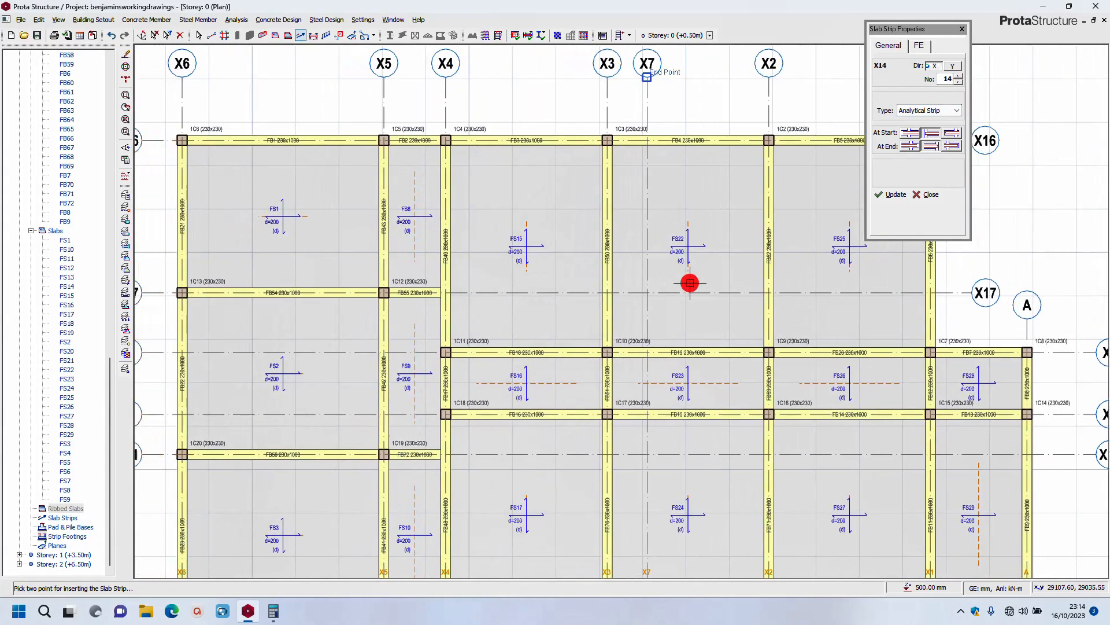
pyautogui.click(957, 110)
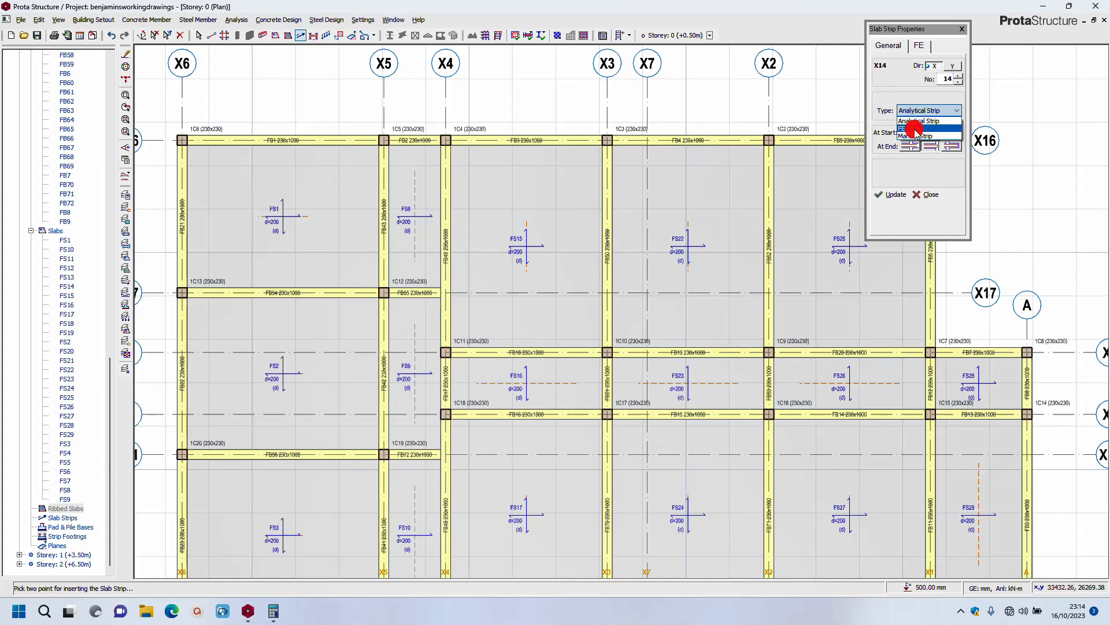
pyautogui.click(918, 128)
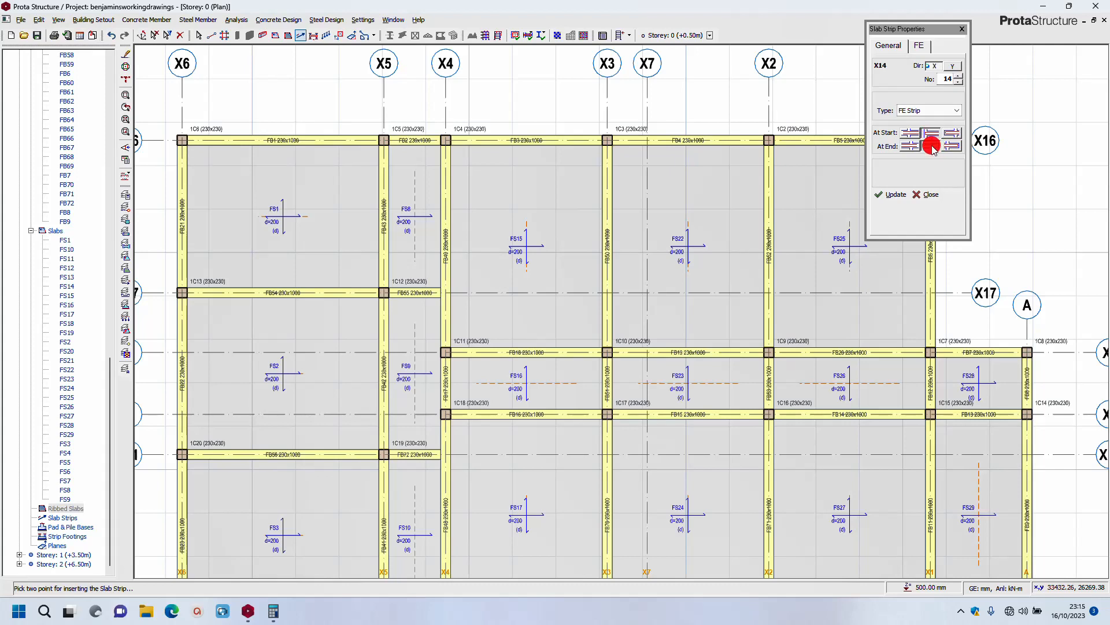
# - Insert horizontal FE strips between axes X16 and X17 from X6 past X1, and between X8 and X9 from X6 past A
pyautogui.scroll(-3, 230, 277)
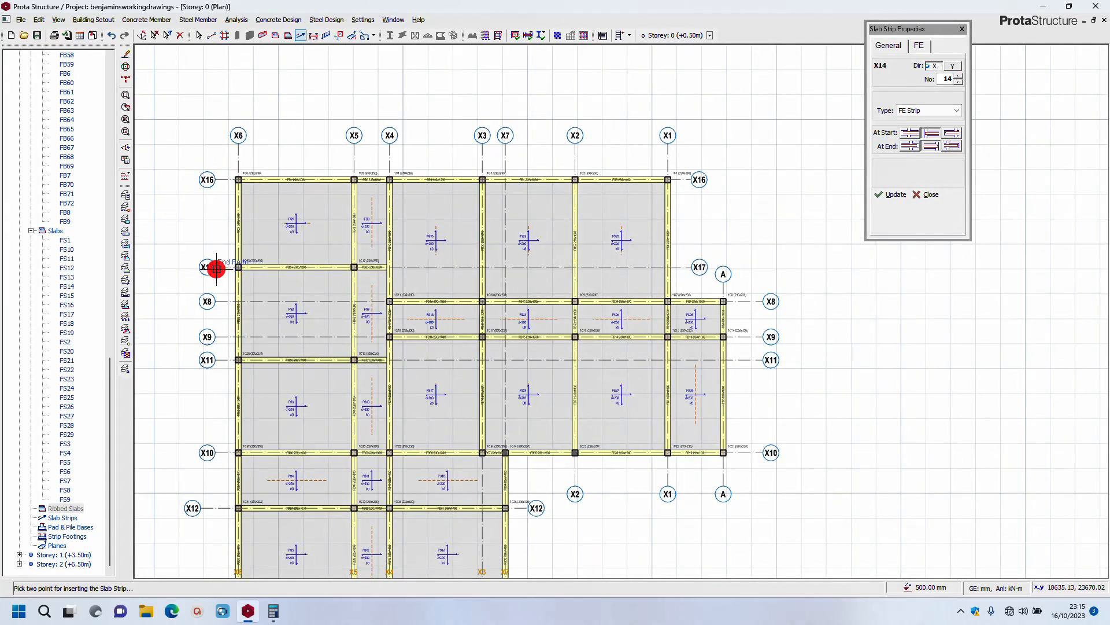
pyautogui.click(226, 220)
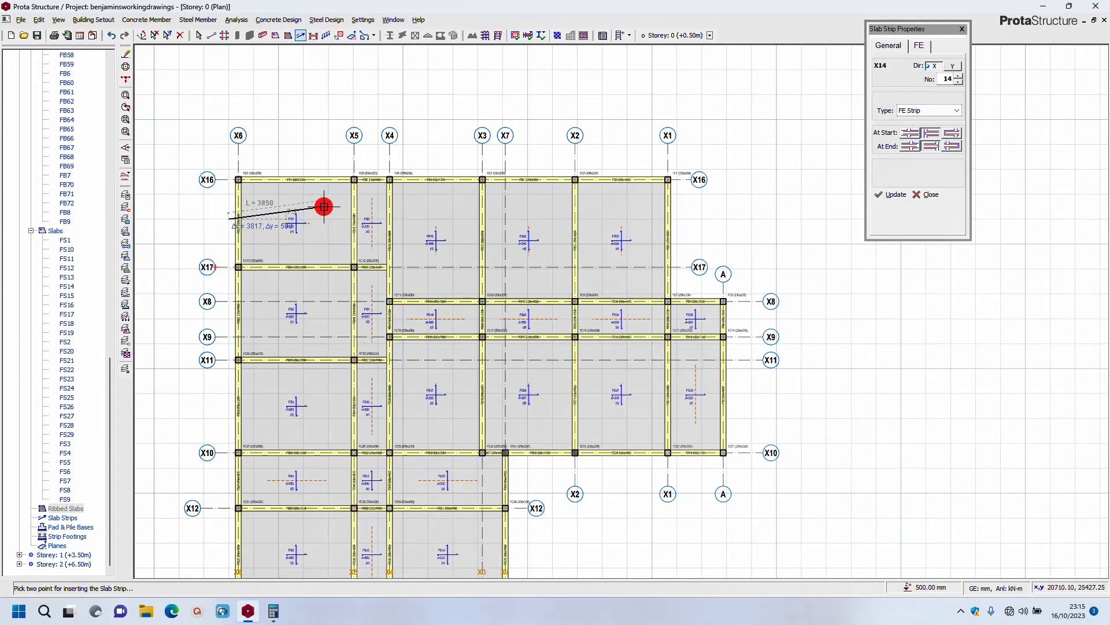
pyautogui.click(710, 218)
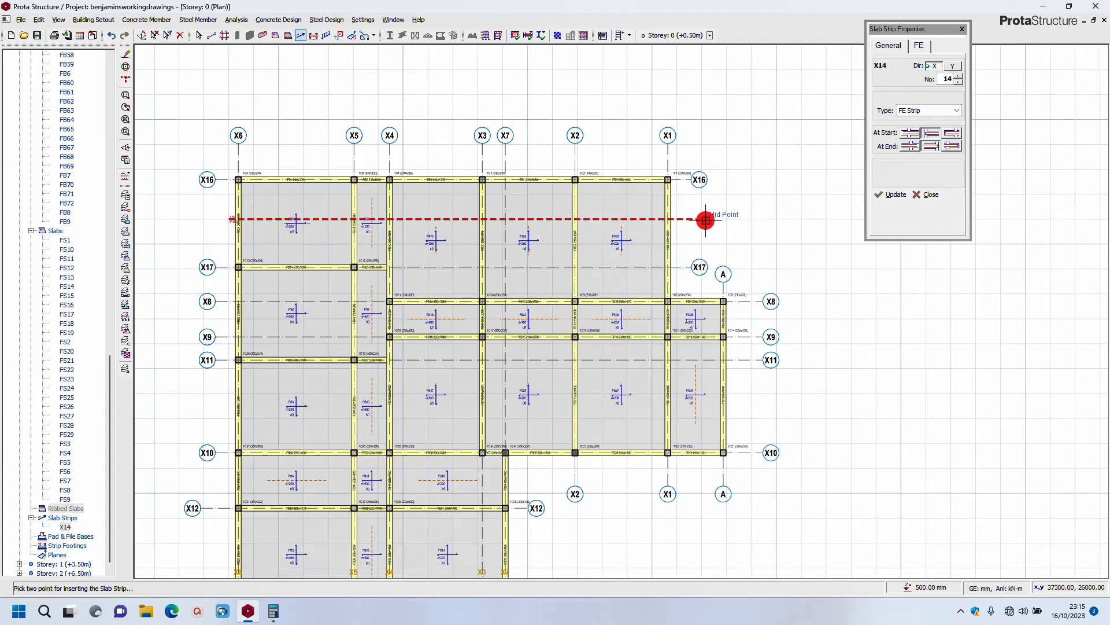
pyautogui.scroll(-2, 457, 271)
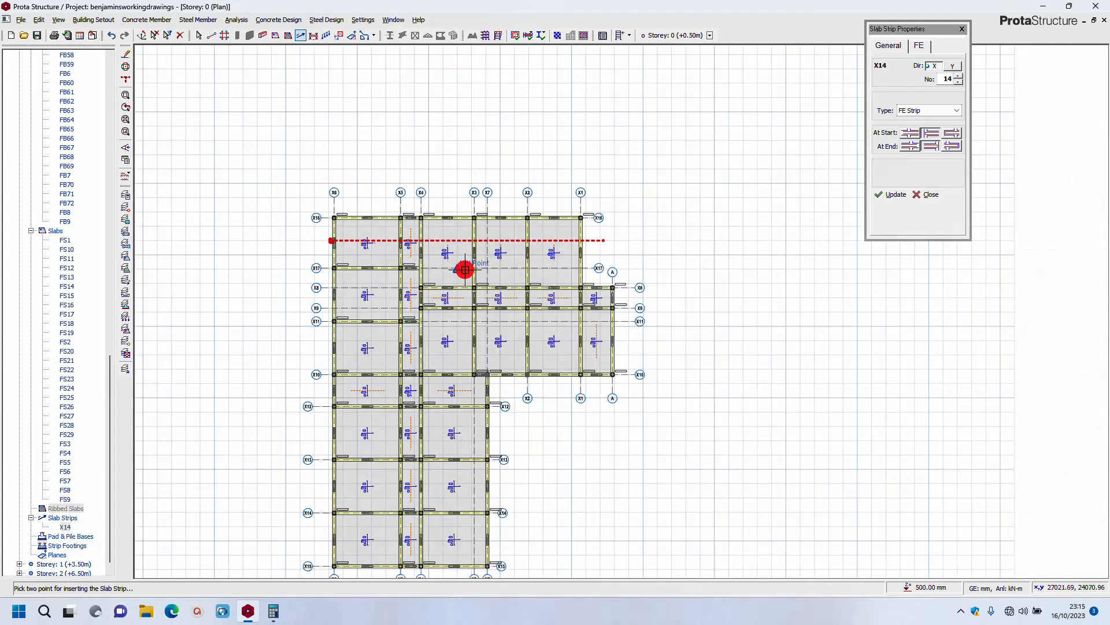
pyautogui.scroll(2, 451, 189)
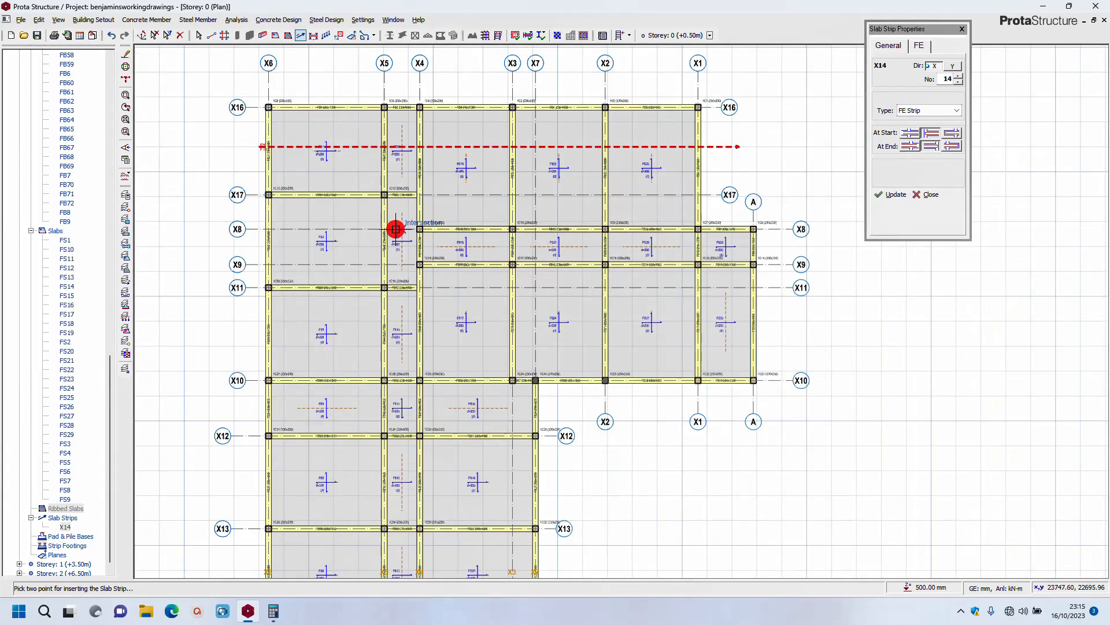
pyautogui.click(252, 246)
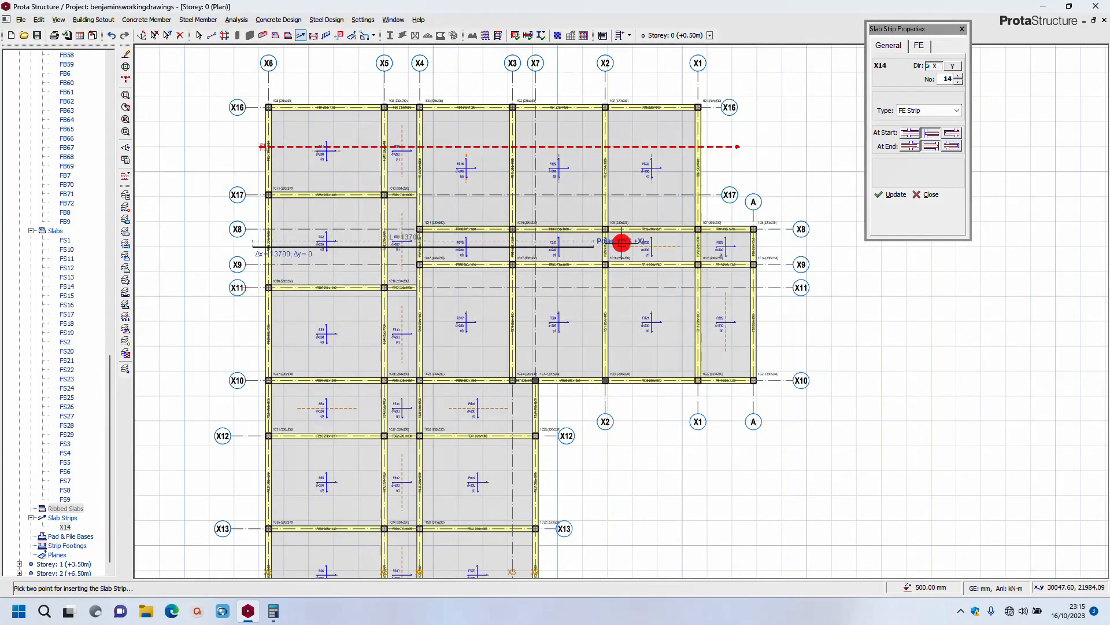
pyautogui.click(792, 248)
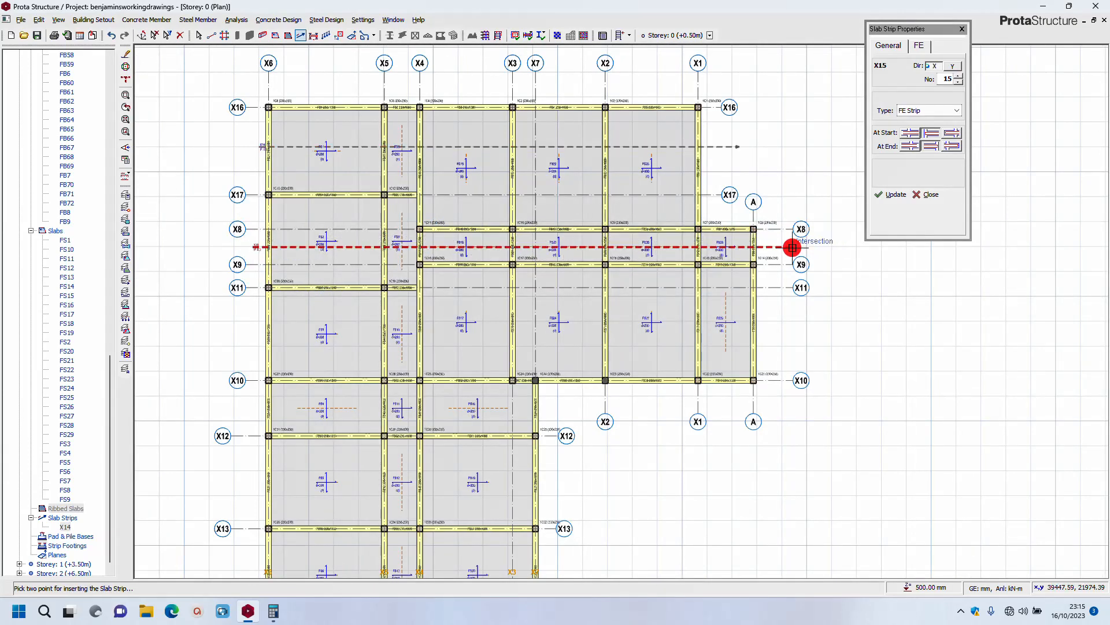
# - Insert horizontal FE strips between axes X11 and X10 from X6 past A, and between X10 and X12 from X6 past X7
pyautogui.scroll(-3, 707, 278)
pyautogui.scroll(1, 657, 198)
pyautogui.scroll(1, 542, 254)
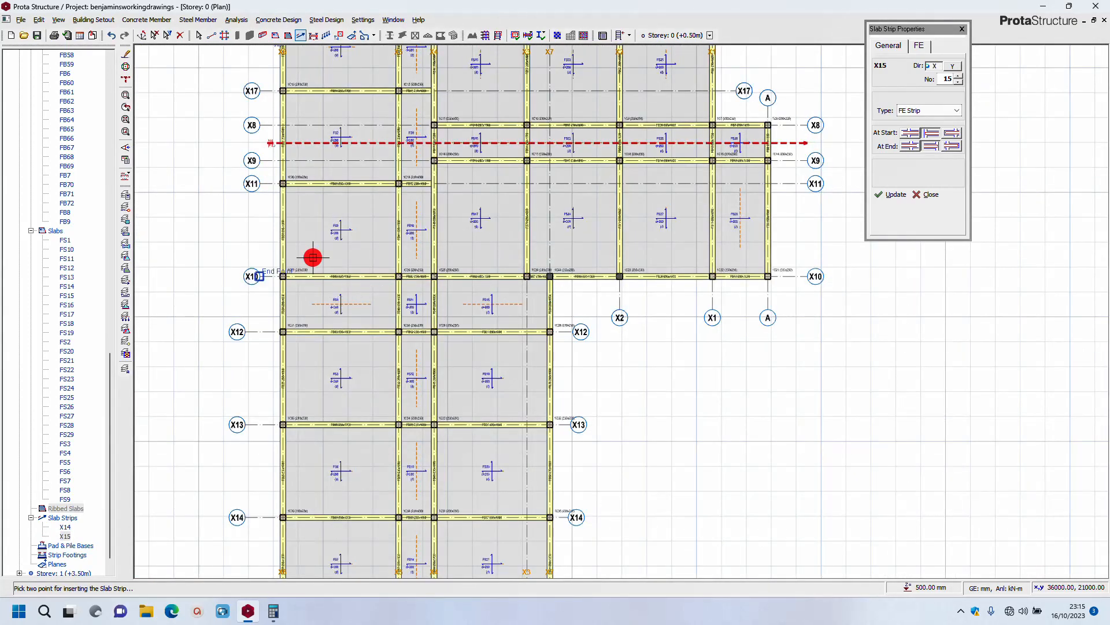
pyautogui.click(263, 231)
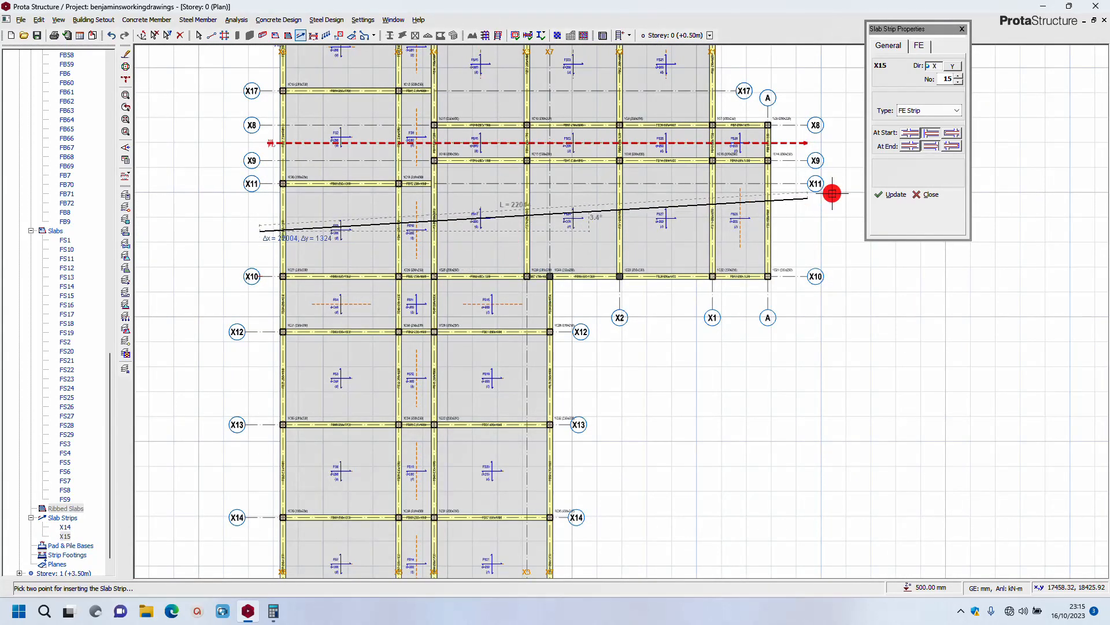
pyautogui.click(797, 236)
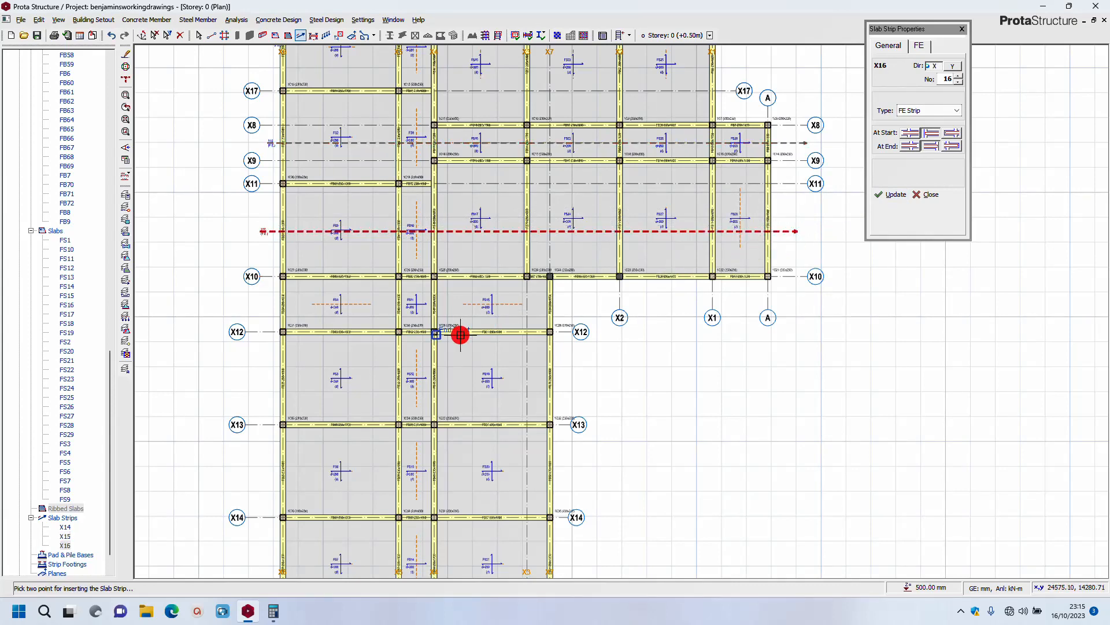
pyautogui.scroll(-2, 462, 327)
pyautogui.scroll(1, 447, 275)
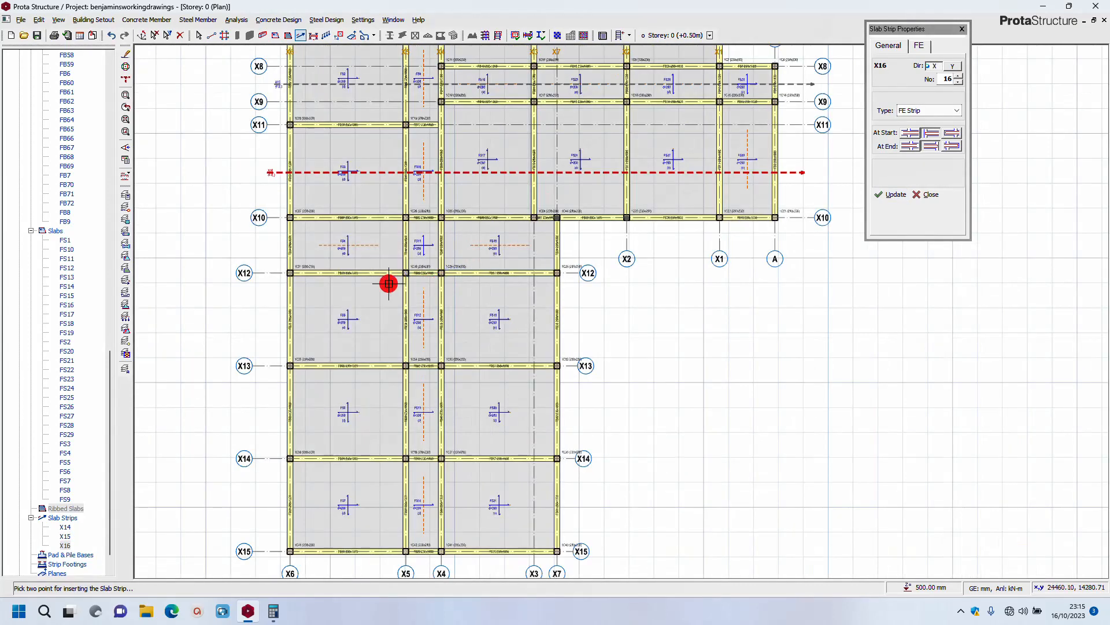
pyautogui.click(271, 245)
pyautogui.click(578, 245)
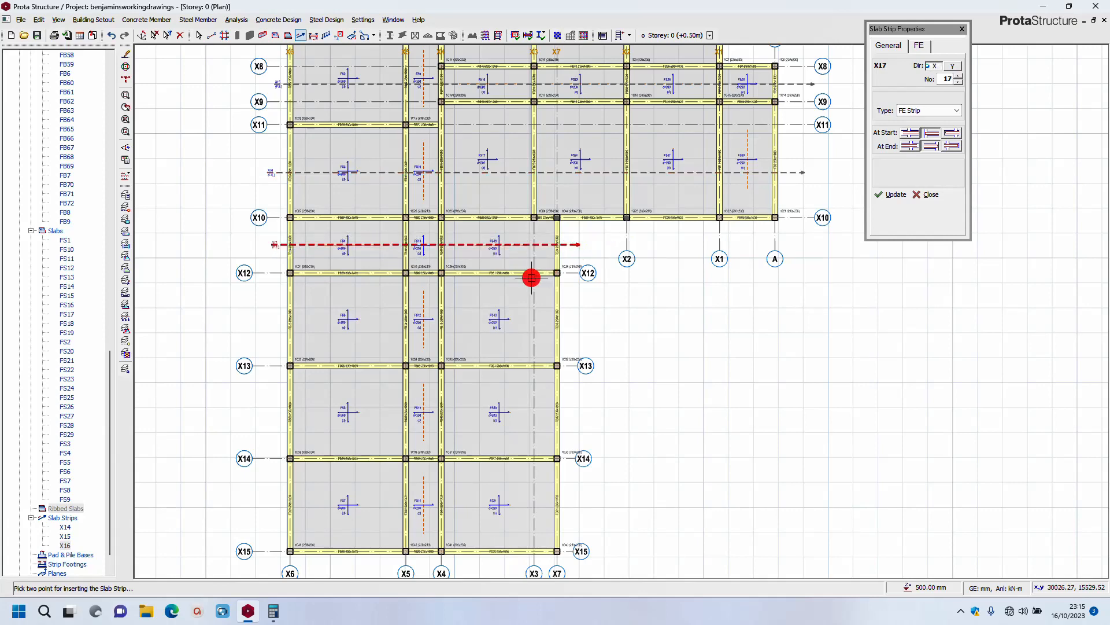
# - Insert three horizontal FE strips from axis X6 past X7, one each in the X12–X13, X13–X14 and X14–X15 slab rows
pyautogui.scroll(-1, 433, 271)
pyautogui.scroll(2, 393, 274)
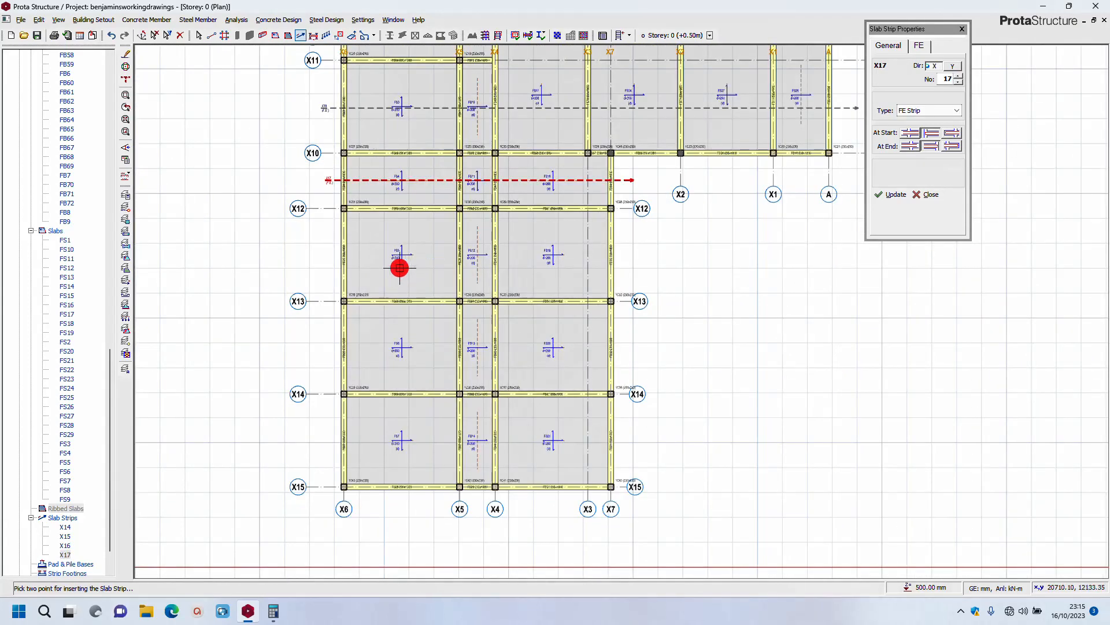
pyautogui.click(288, 254)
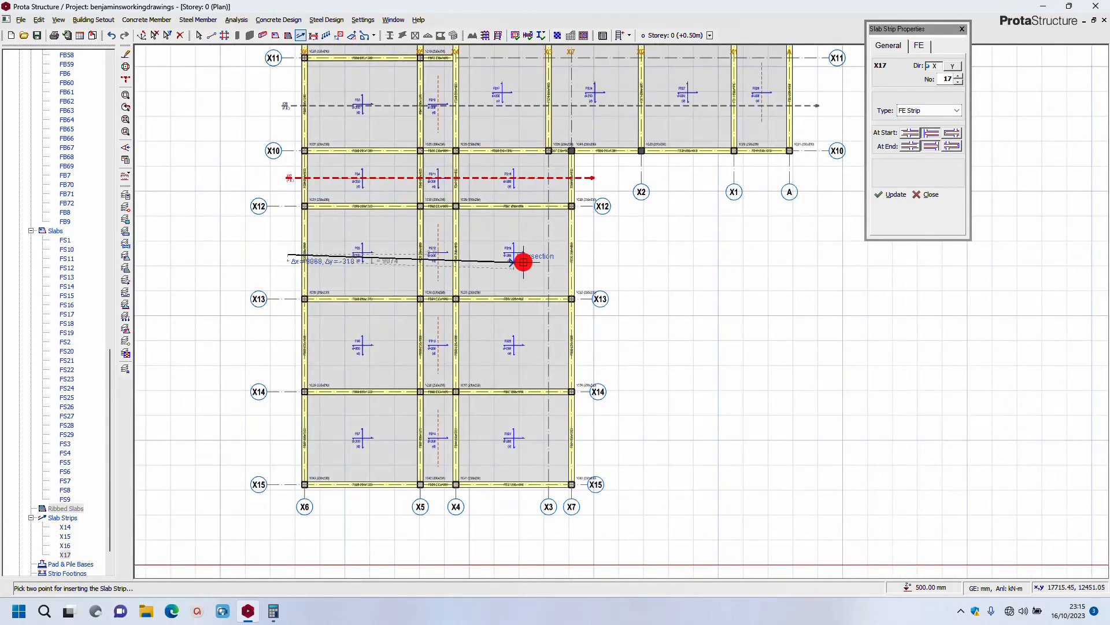
pyautogui.click(593, 252)
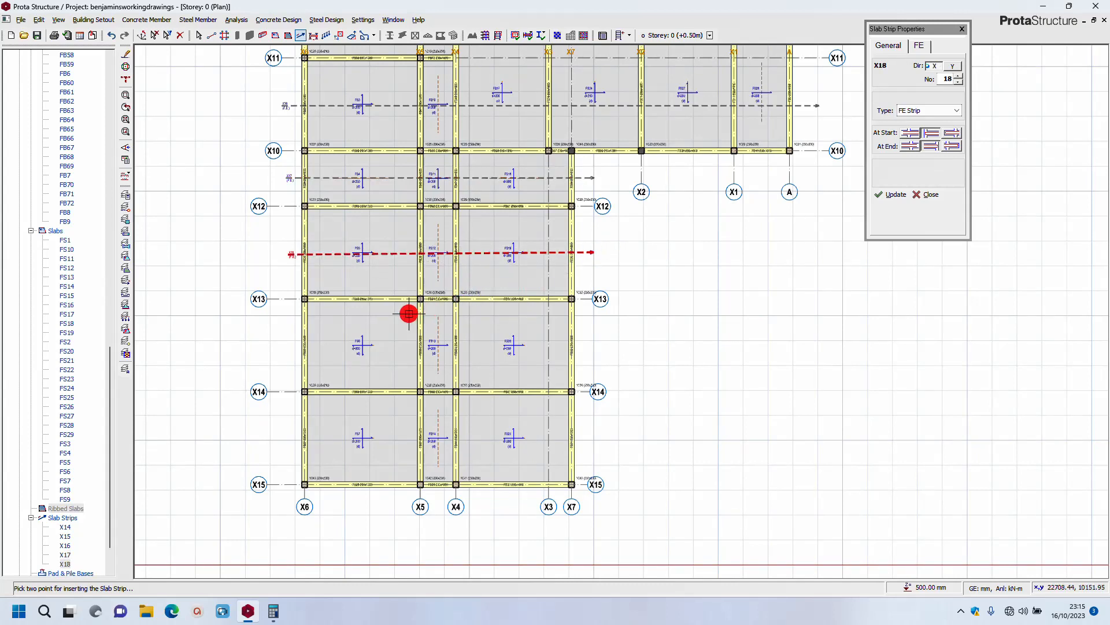
pyautogui.click(292, 353)
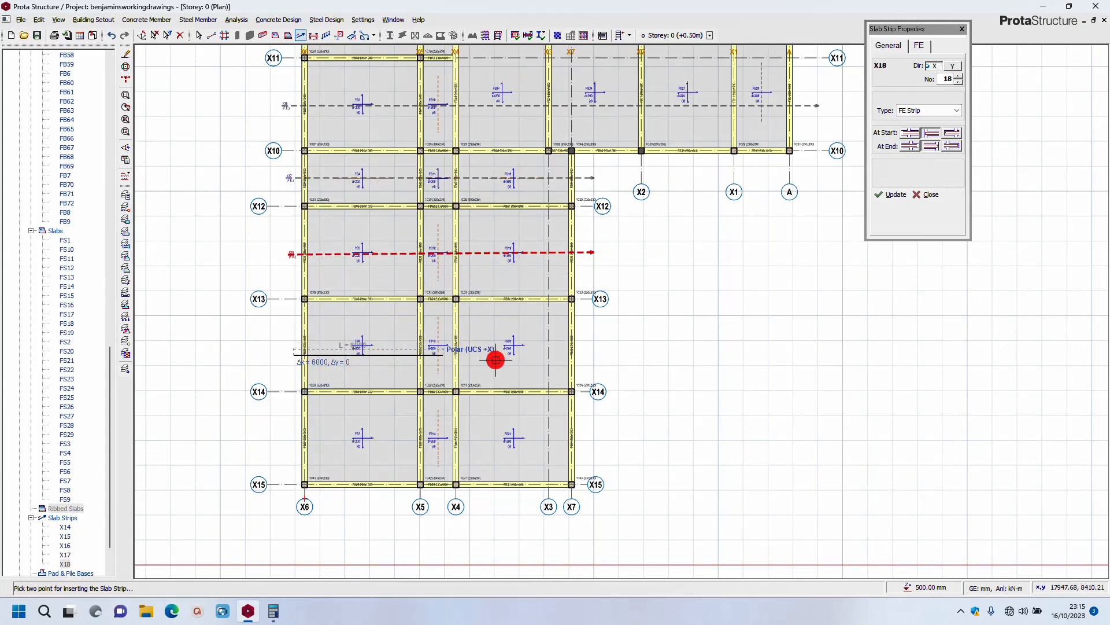
pyautogui.click(596, 344)
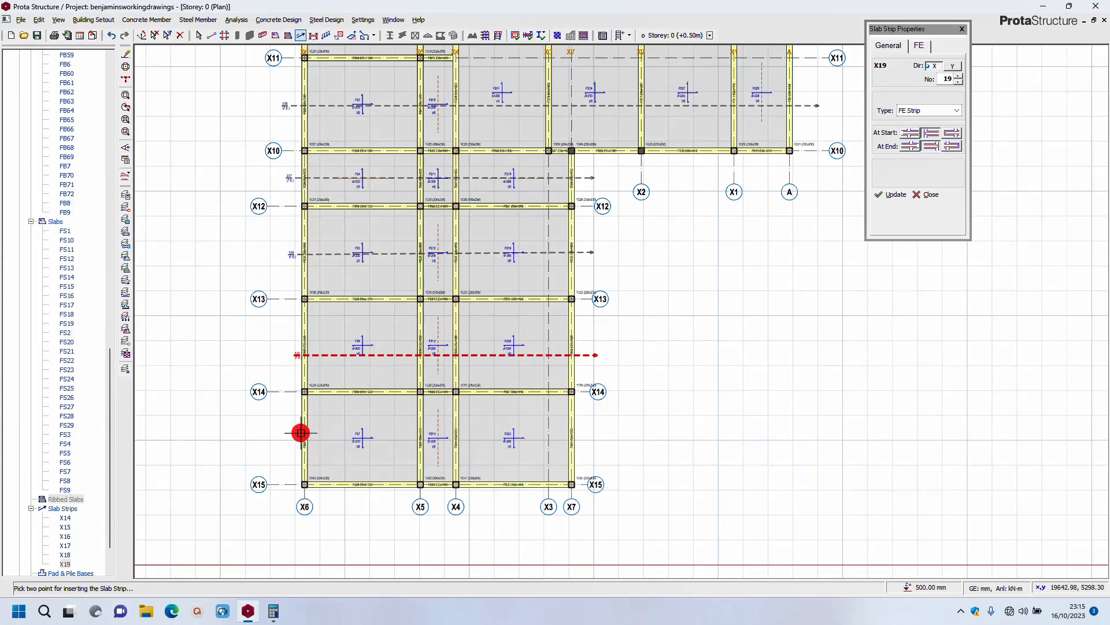
pyautogui.click(598, 433)
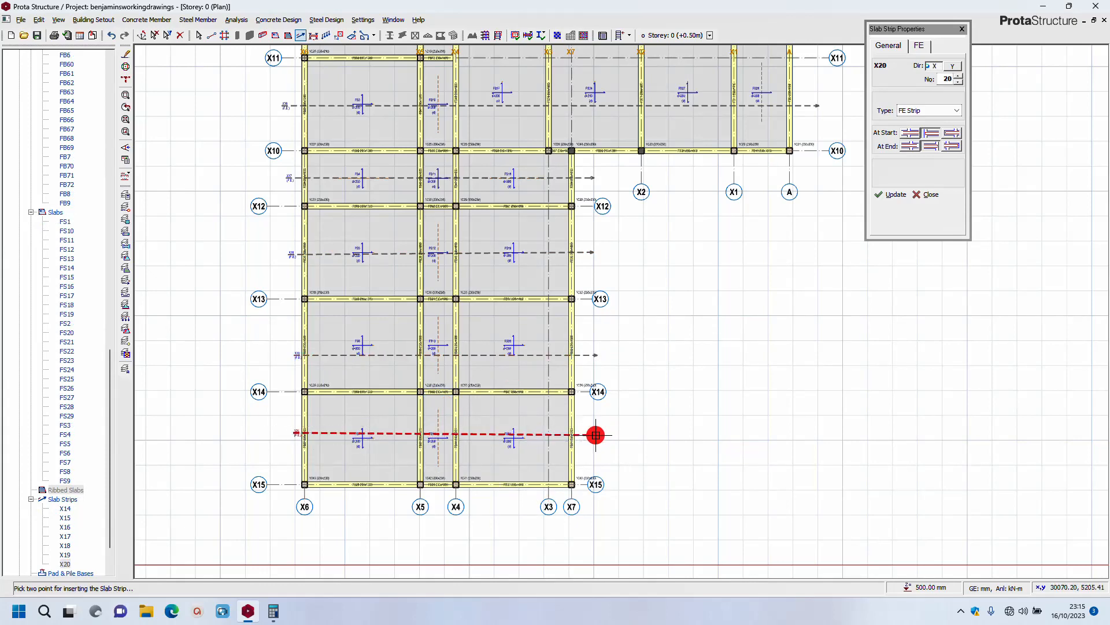
pyautogui.scroll(-3, 711, 385)
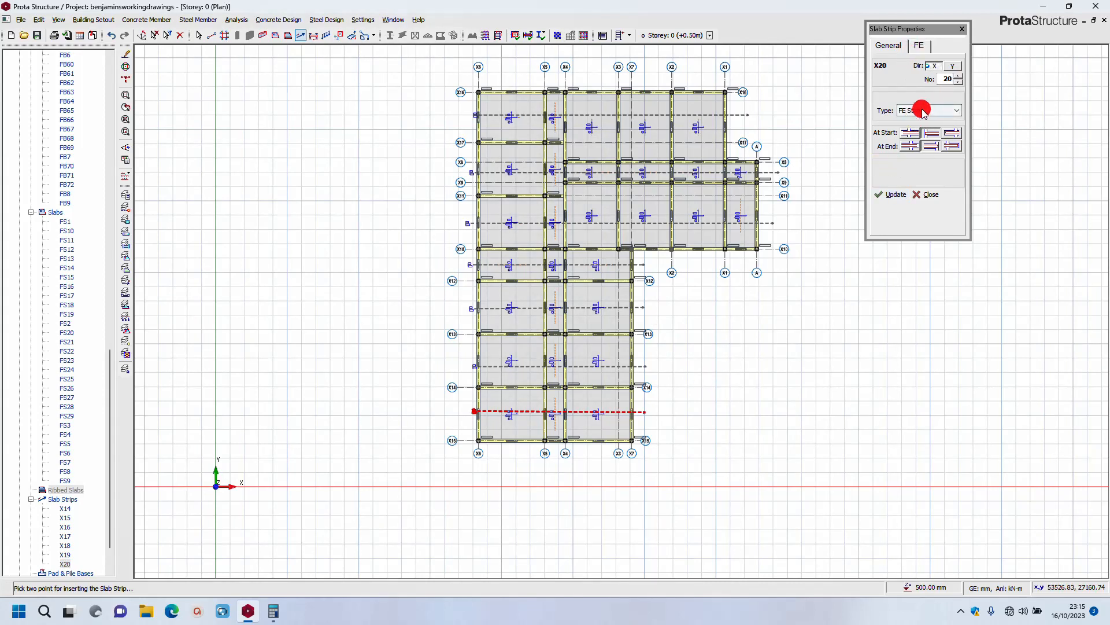
# - Set the strip direction to Y and insert FE strips from above X16 past X15 in the X6–X5, X5–X4 and X4–X3 bays
pyautogui.click(954, 67)
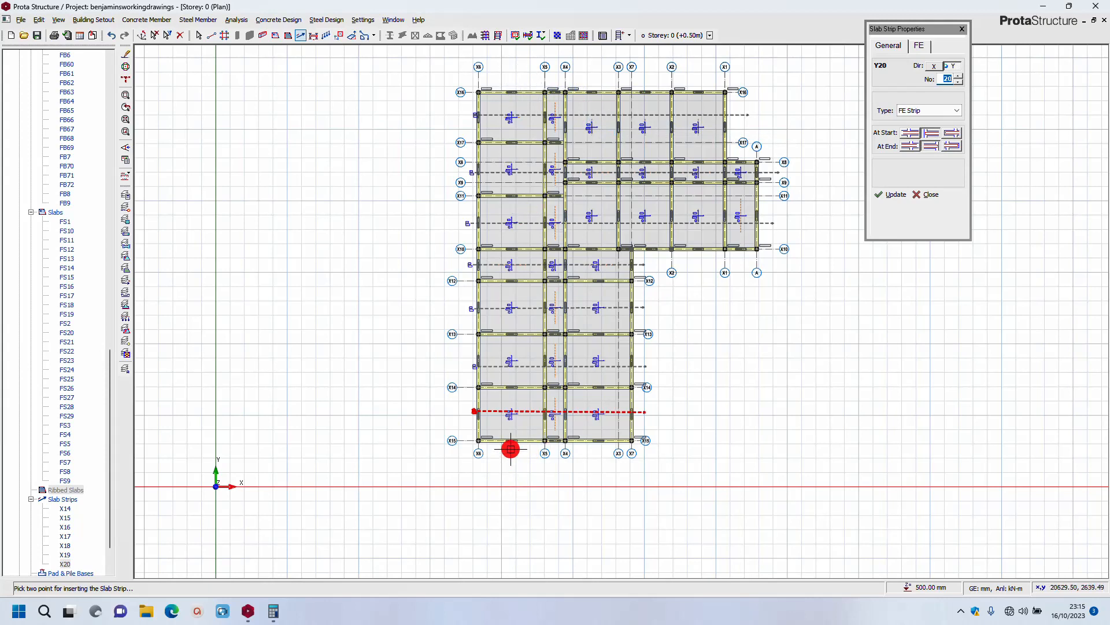
pyautogui.click(514, 78)
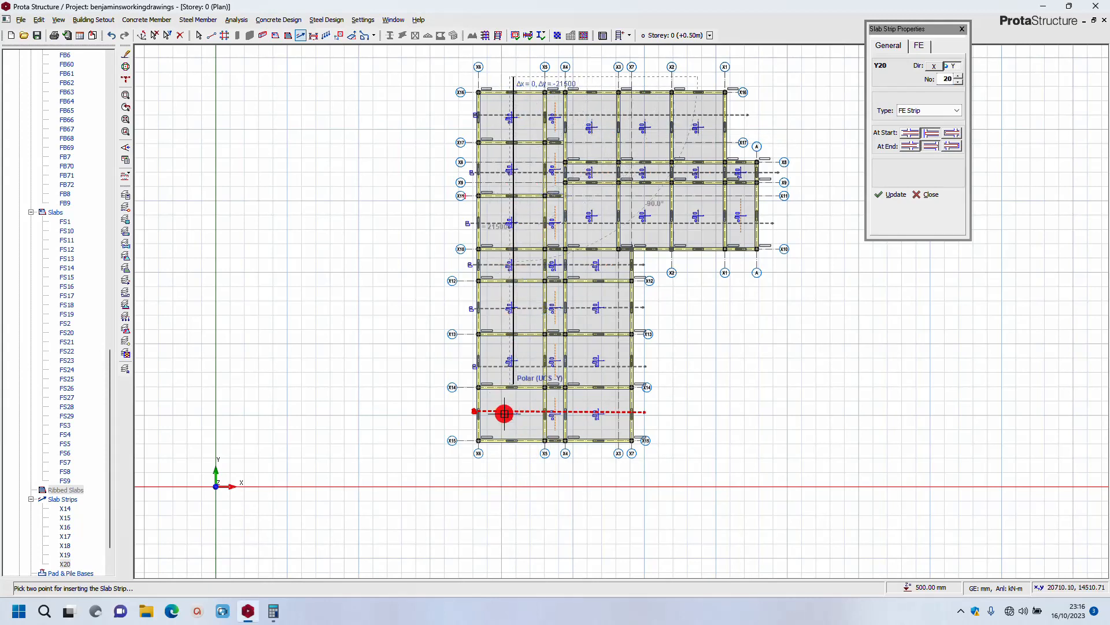
pyautogui.click(518, 456)
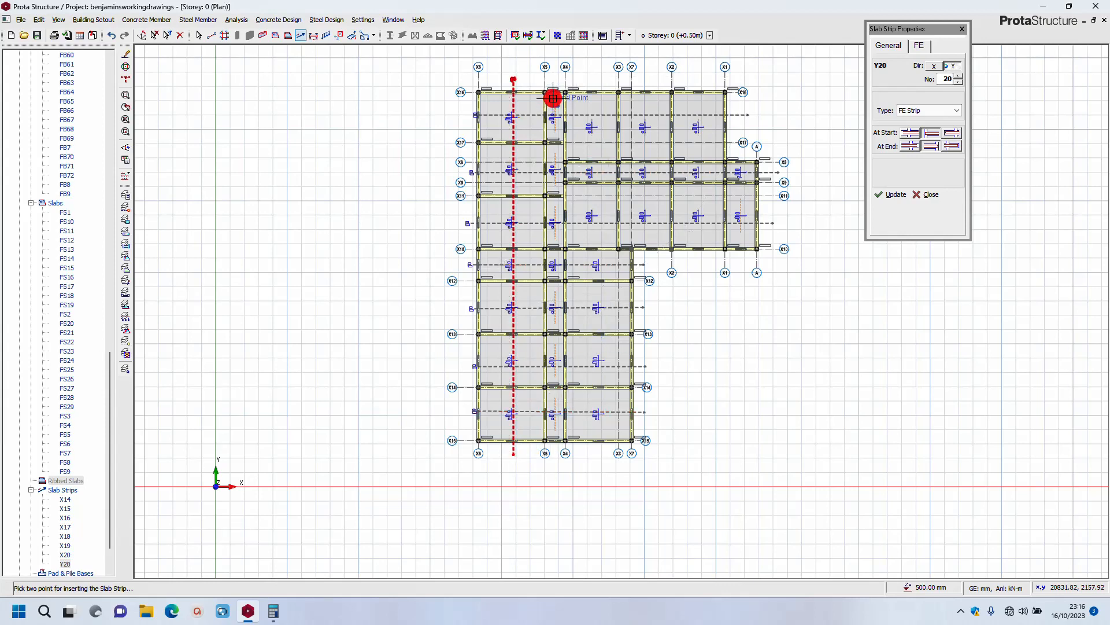
pyautogui.click(554, 78)
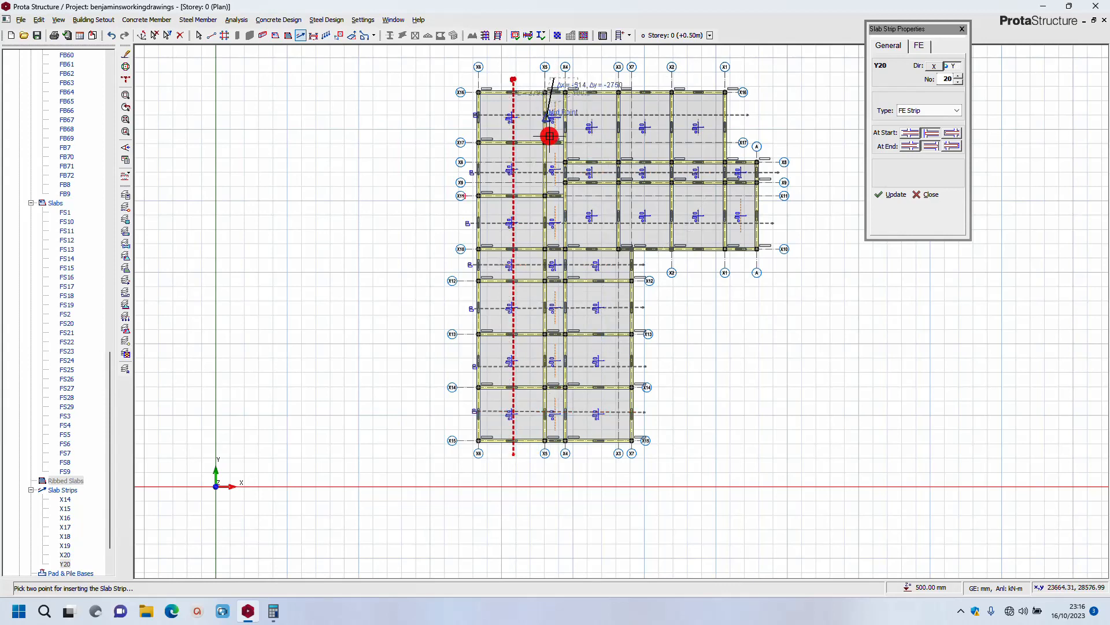
pyautogui.click(556, 453)
pyautogui.click(595, 78)
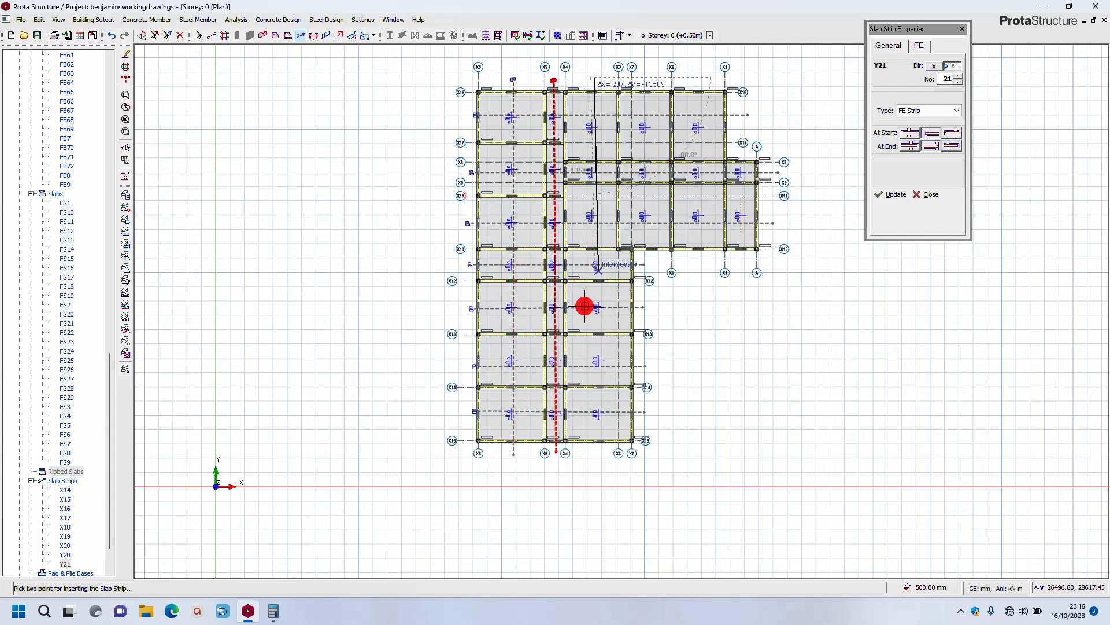
pyautogui.click(597, 459)
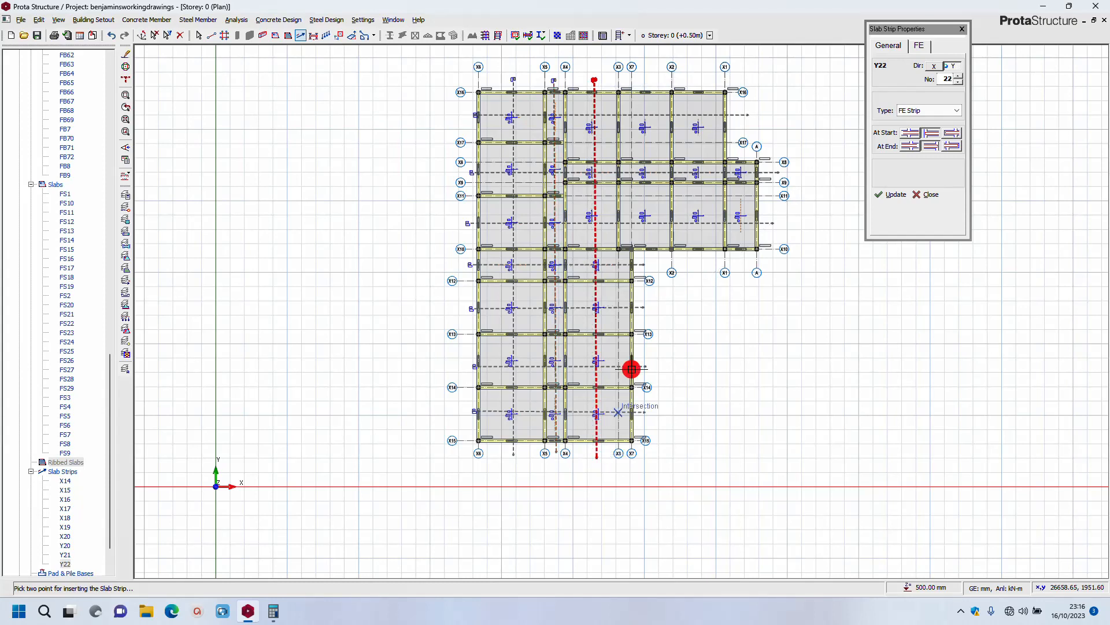
# - Insert Y-direction FE strips past X10: from above X16 in the X7–X2 and X2–X1 bays, and from above X8 between X1 and A
pyautogui.click(652, 76)
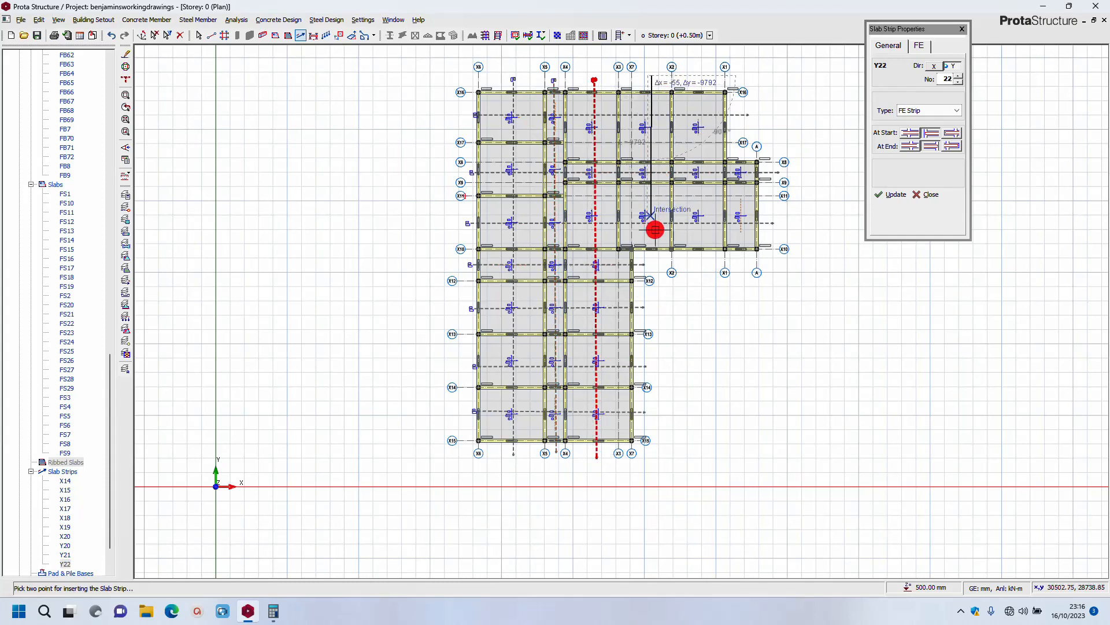
pyautogui.click(655, 263)
pyautogui.click(695, 80)
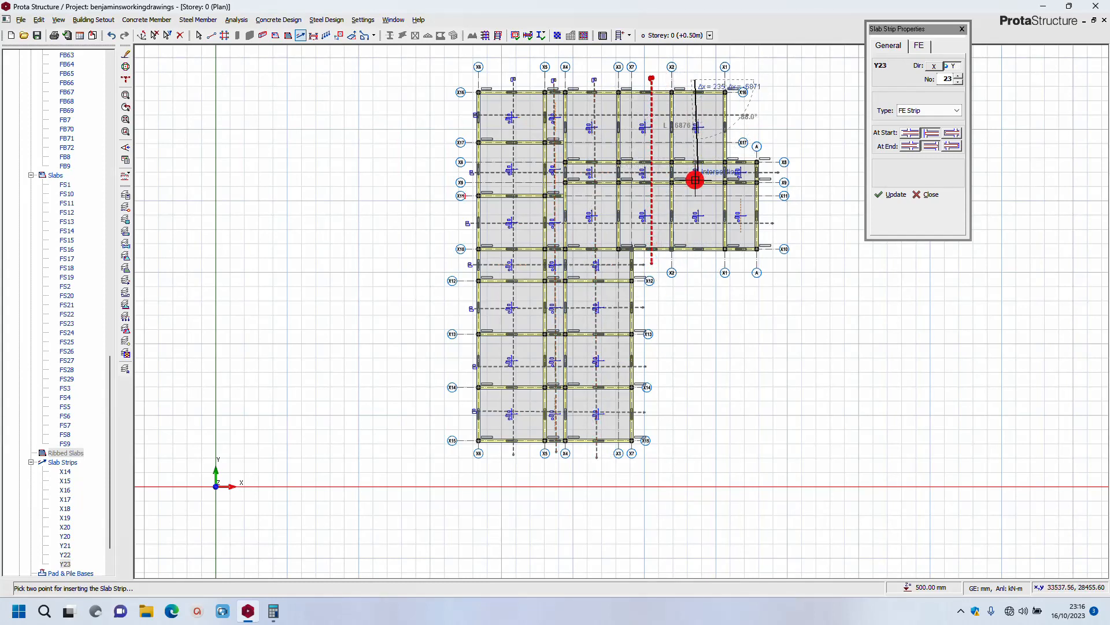
pyautogui.click(695, 267)
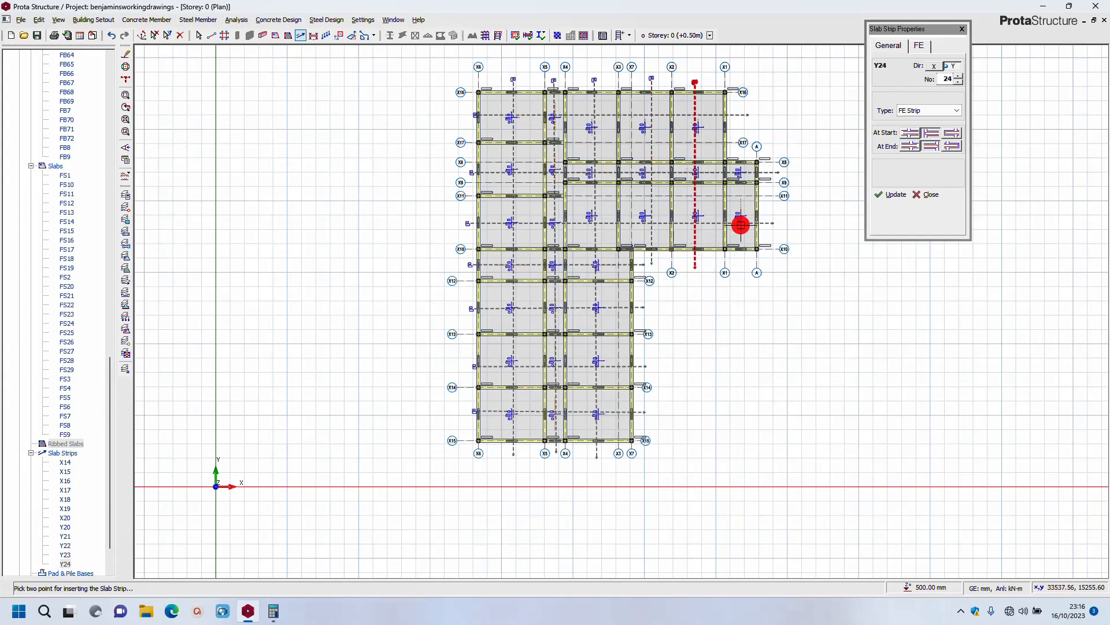
pyautogui.scroll(2, 742, 152)
pyautogui.click(742, 154)
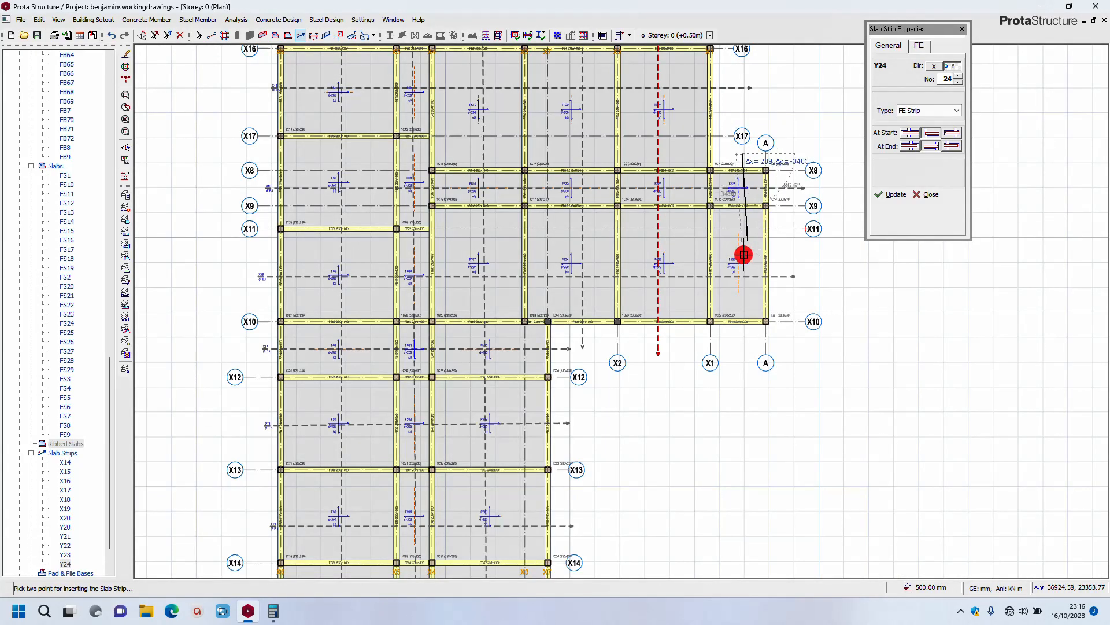
pyautogui.click(742, 328)
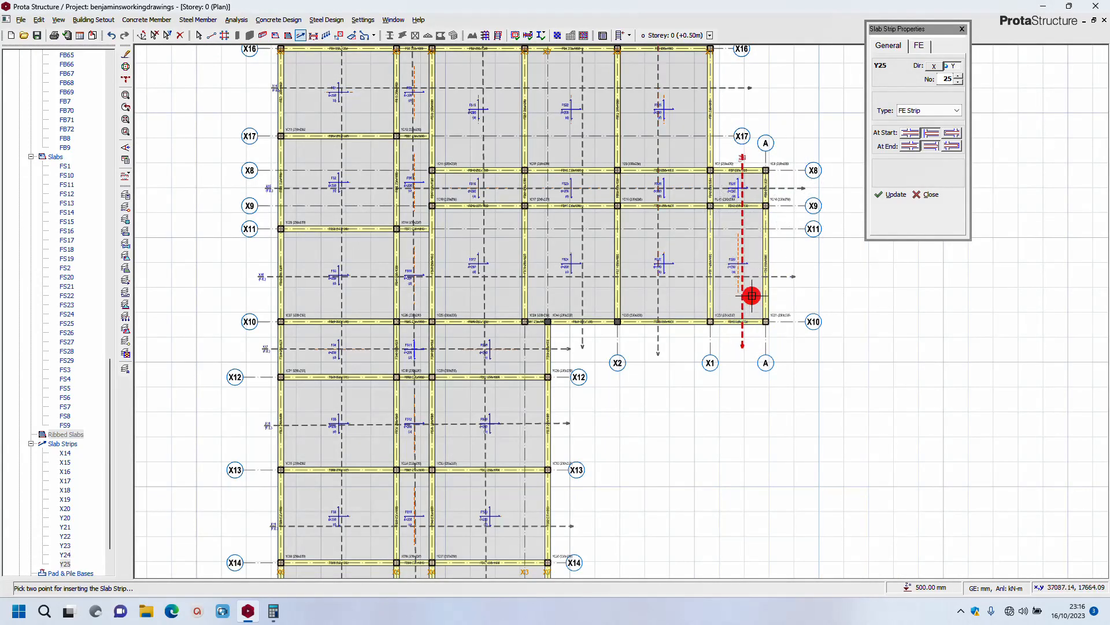
# - Examine the plan to check that the X and Y slab strips cross every Storey 0 slab
pyautogui.scroll(-3, 752, 295)
pyautogui.scroll(2, 777, 300)
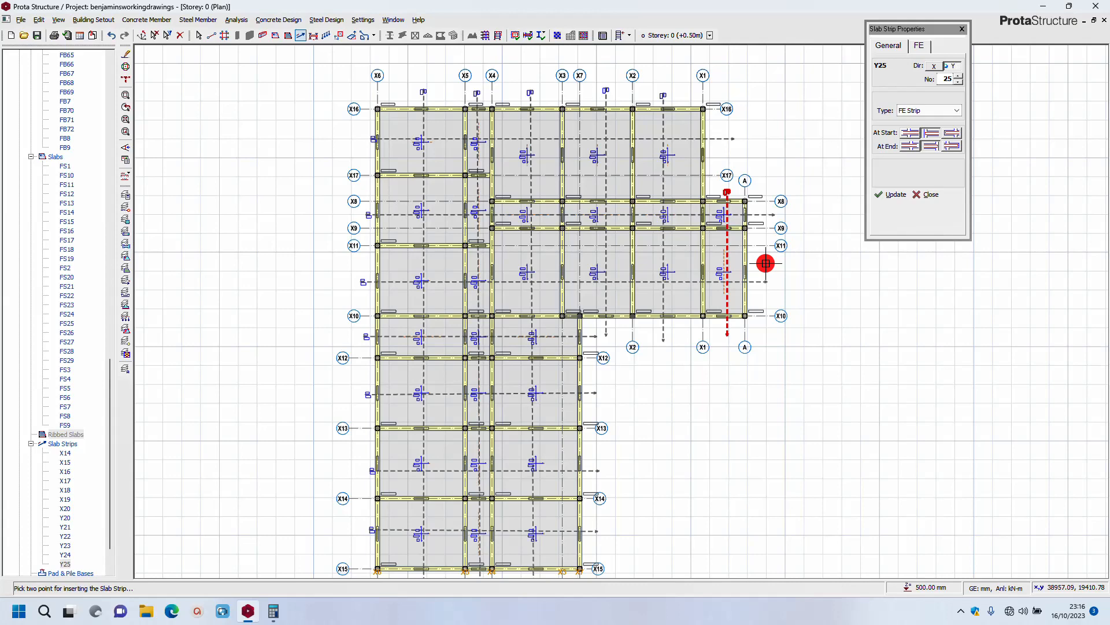
pyautogui.scroll(-3, 672, 265)
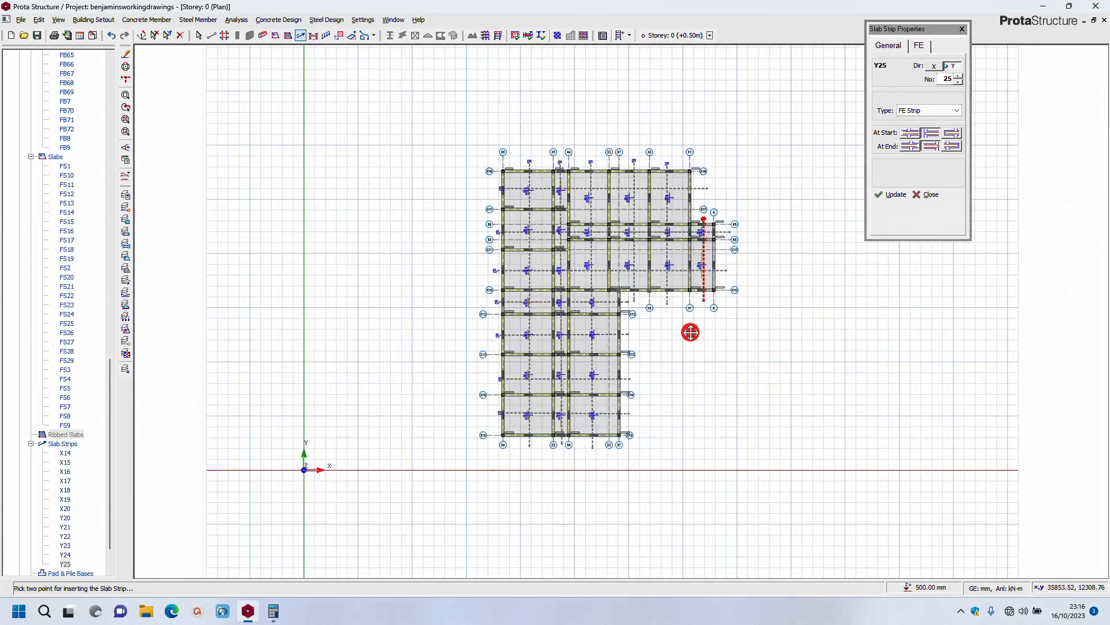
pyautogui.scroll(3, 608, 198)
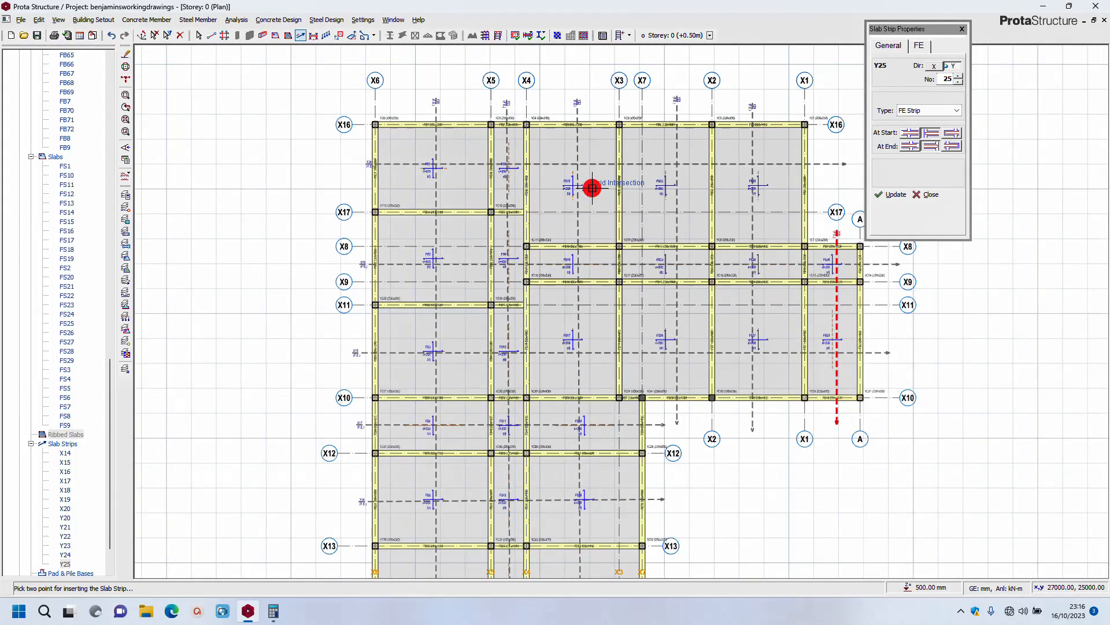
pyautogui.scroll(-2, 592, 188)
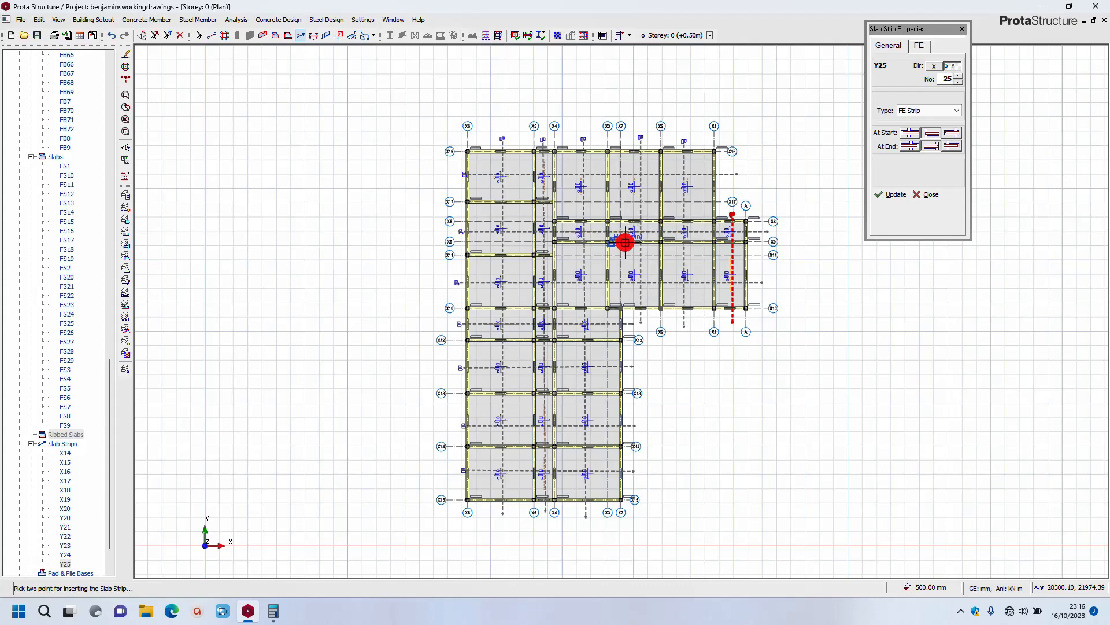
pyautogui.scroll(-2, 665, 335)
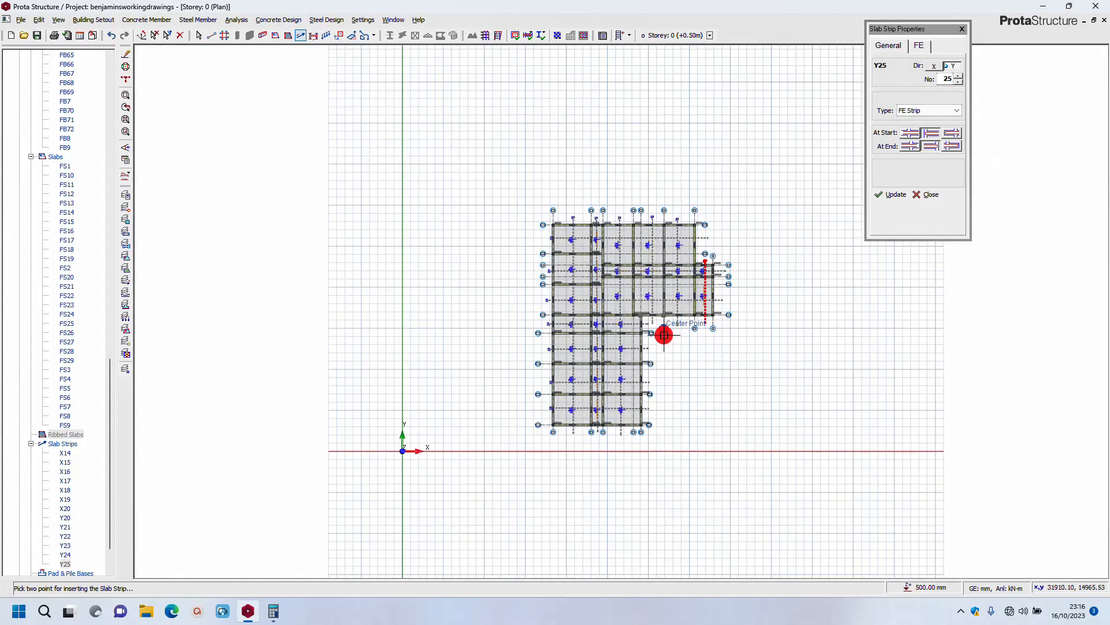
pyautogui.scroll(3, 665, 397)
pyautogui.scroll(-2, 665, 397)
pyautogui.scroll(3, 650, 380)
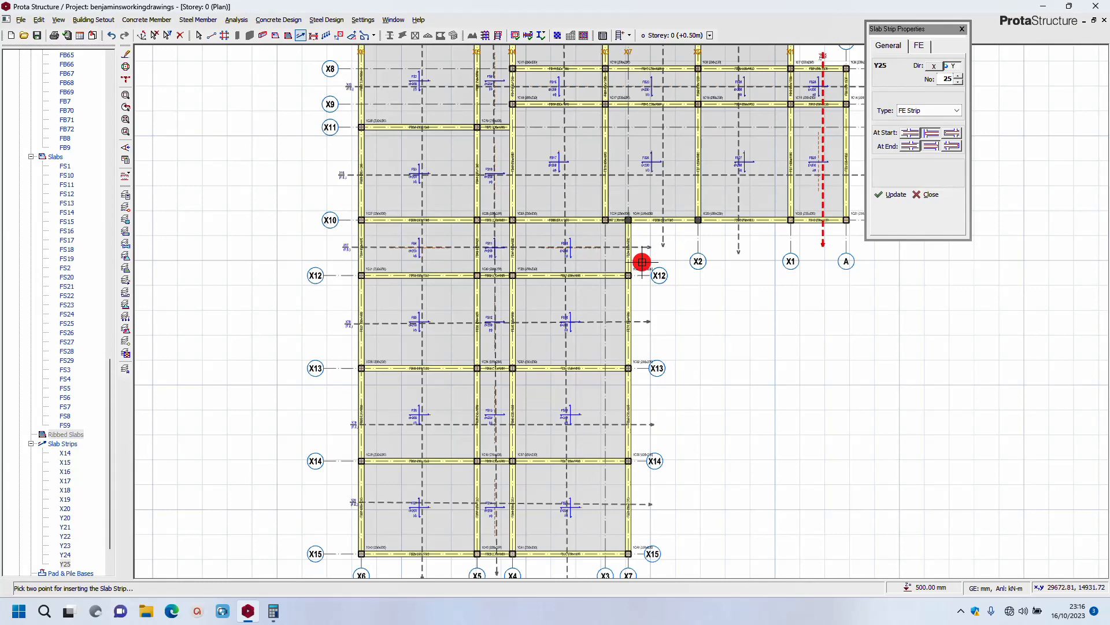
pyautogui.scroll(-4, 642, 261)
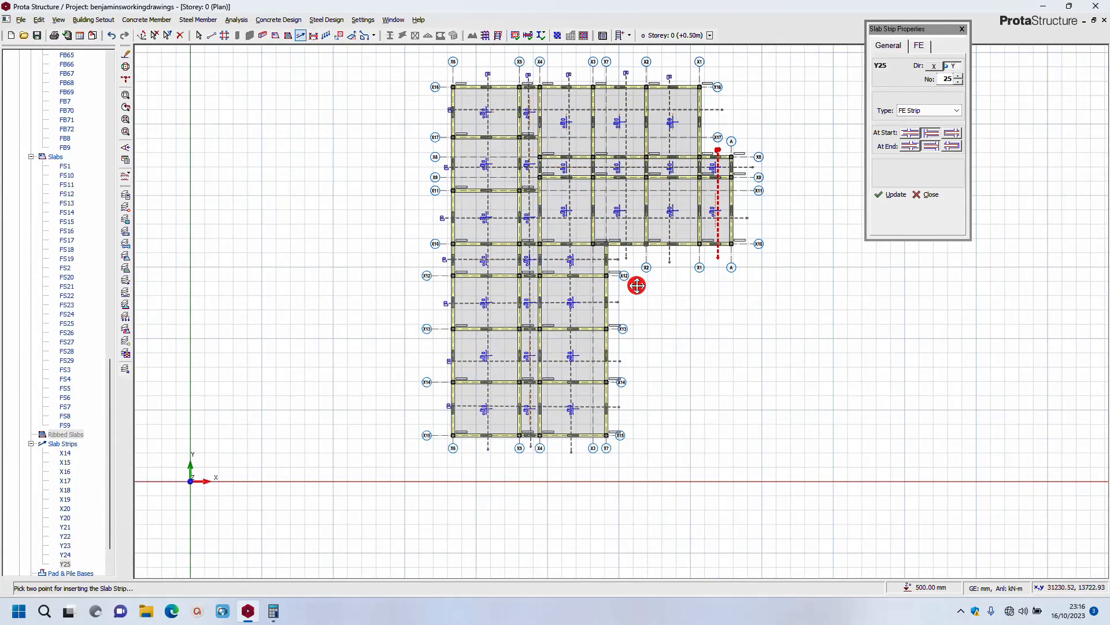
pyautogui.scroll(3, 633, 83)
pyautogui.scroll(-3, 581, 107)
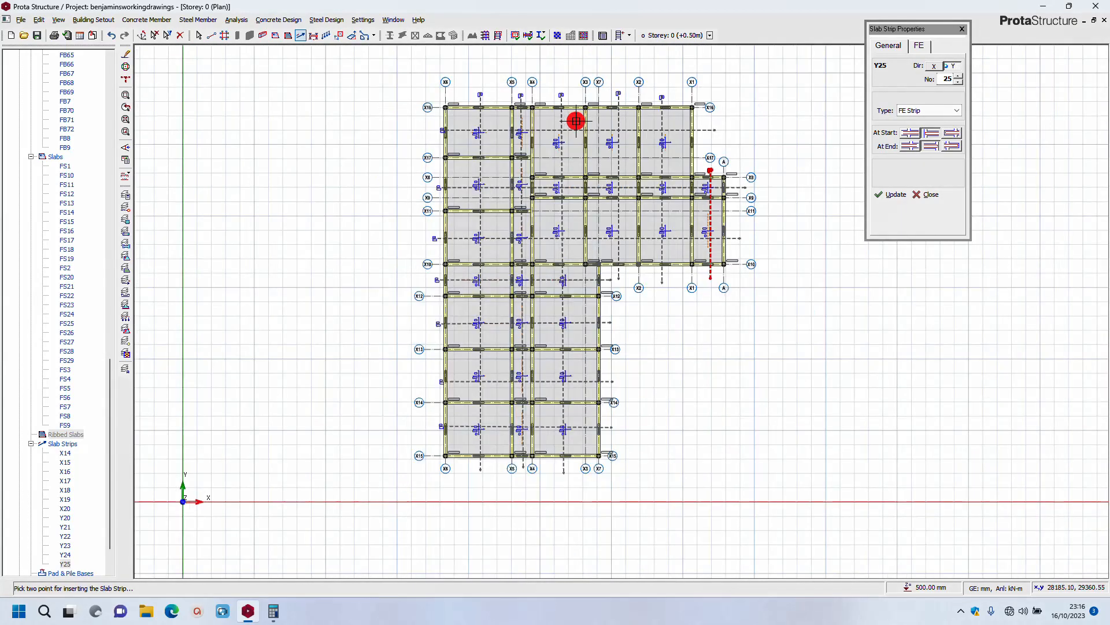
pyautogui.scroll(2, 739, 154)
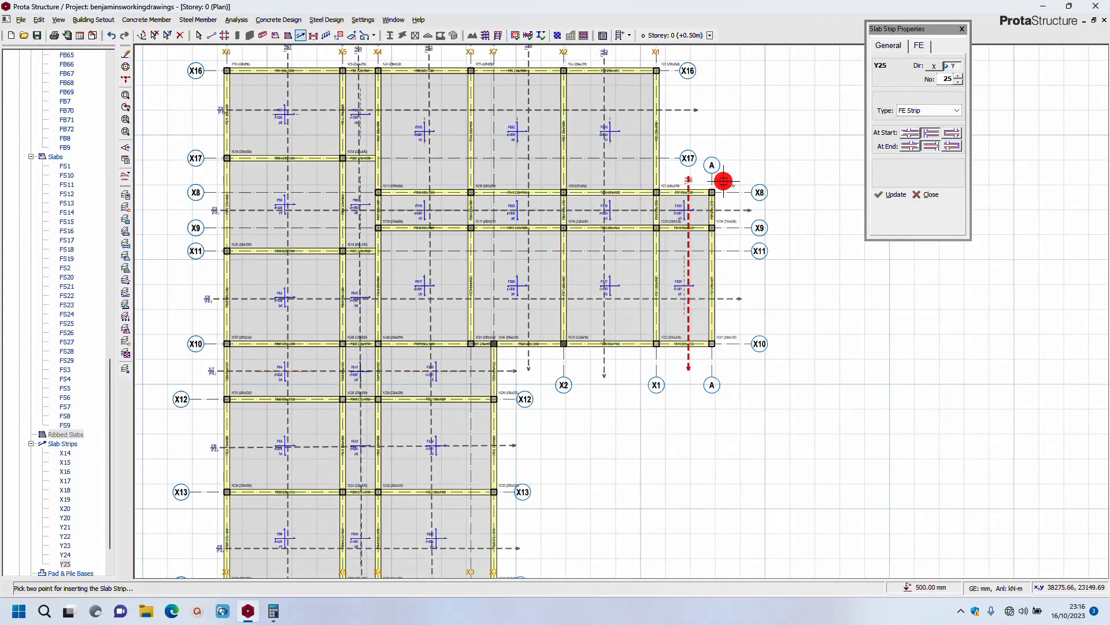
pyautogui.scroll(-3, 717, 171)
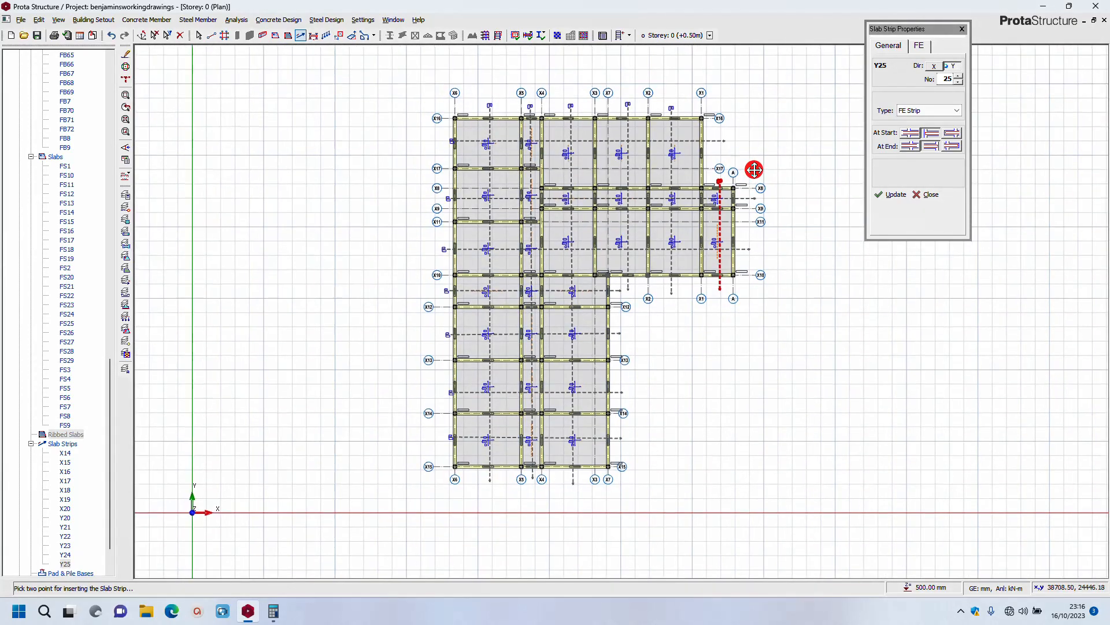
pyautogui.scroll(1, 751, 173)
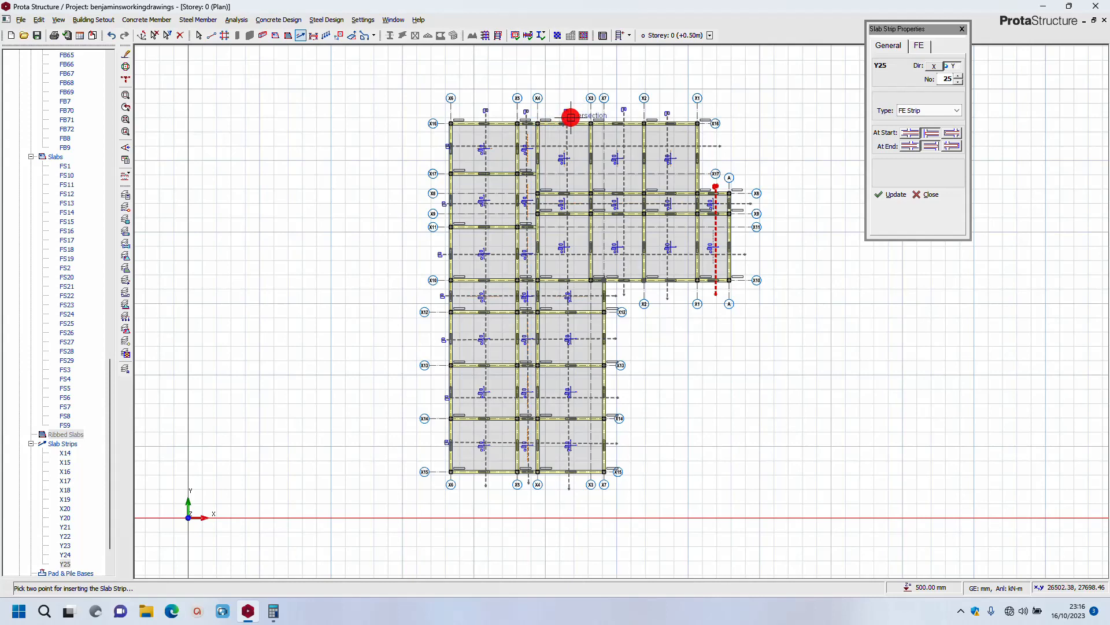
pyautogui.scroll(3, 572, 114)
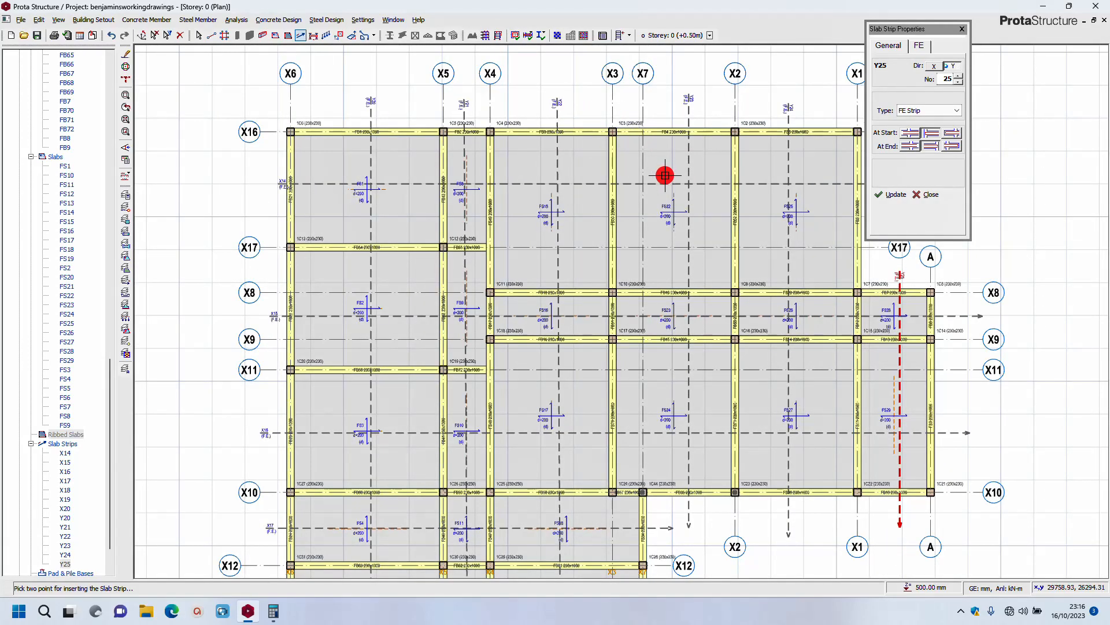
pyautogui.scroll(-3, 636, 168)
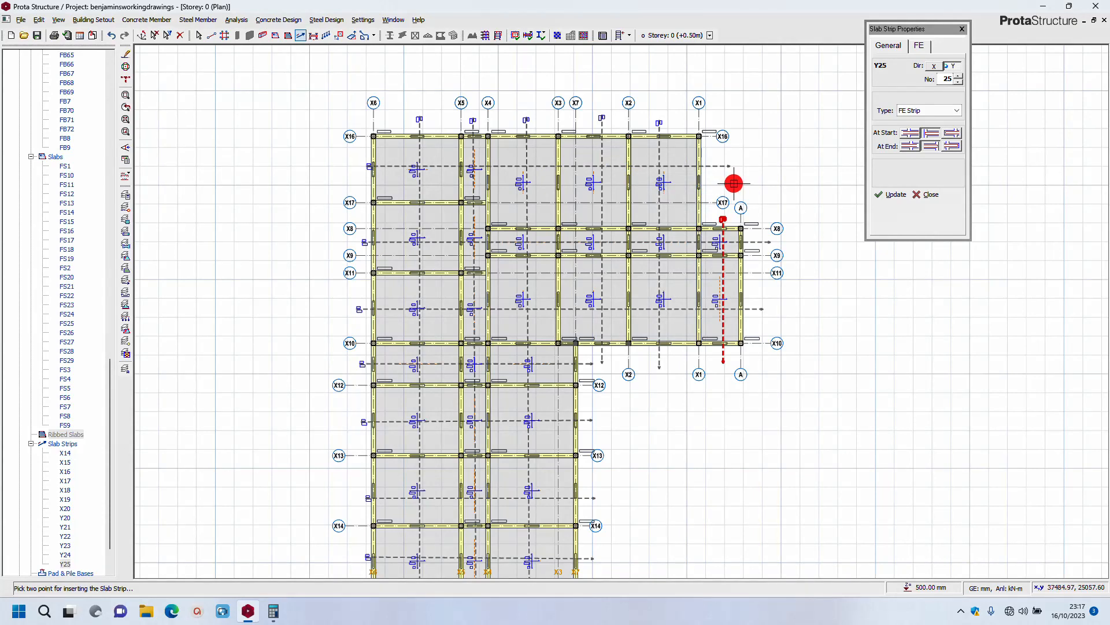
pyautogui.moveTo(775, 389); pyautogui.dragTo(736, 334, button='middle')
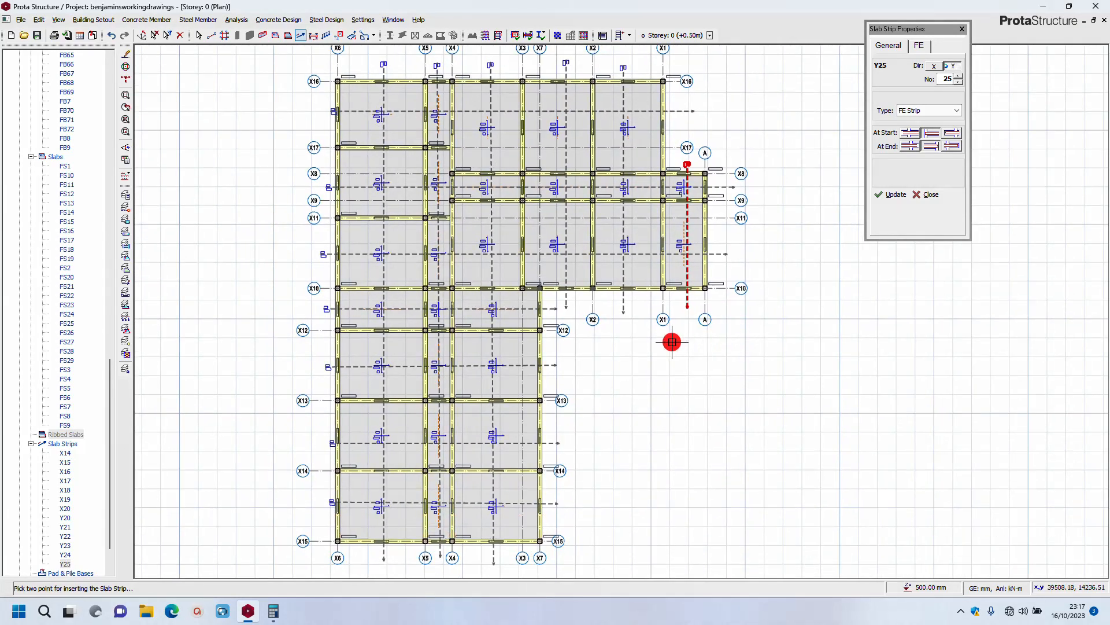
pyautogui.scroll(-3, 670, 341)
pyautogui.scroll(4, 665, 341)
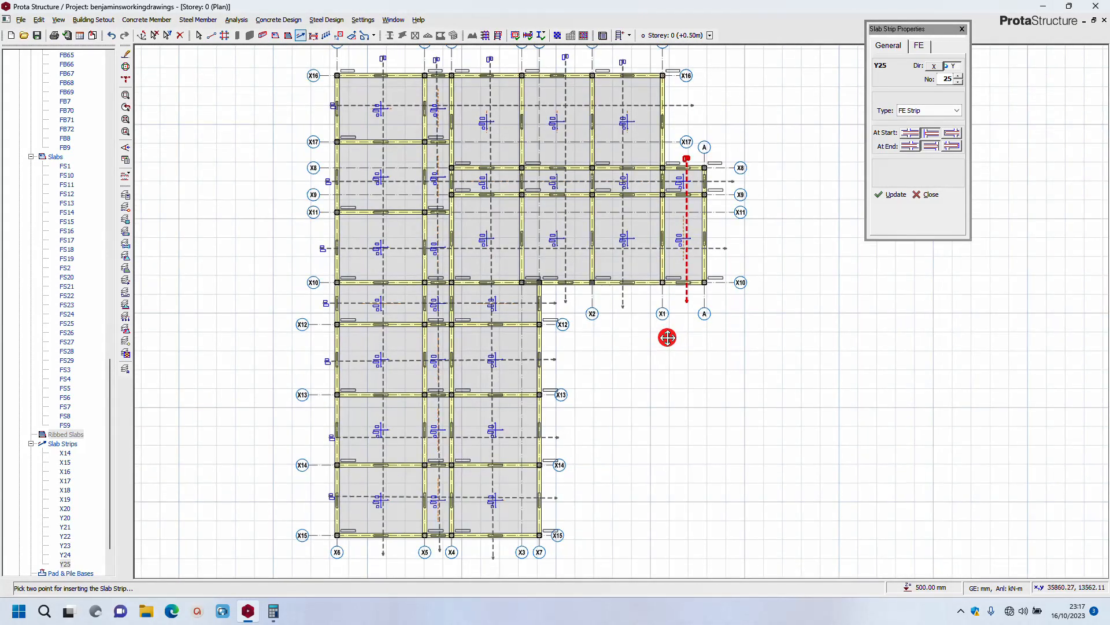
pyautogui.moveTo(668, 338); pyautogui.dragTo(669, 331, button='middle')
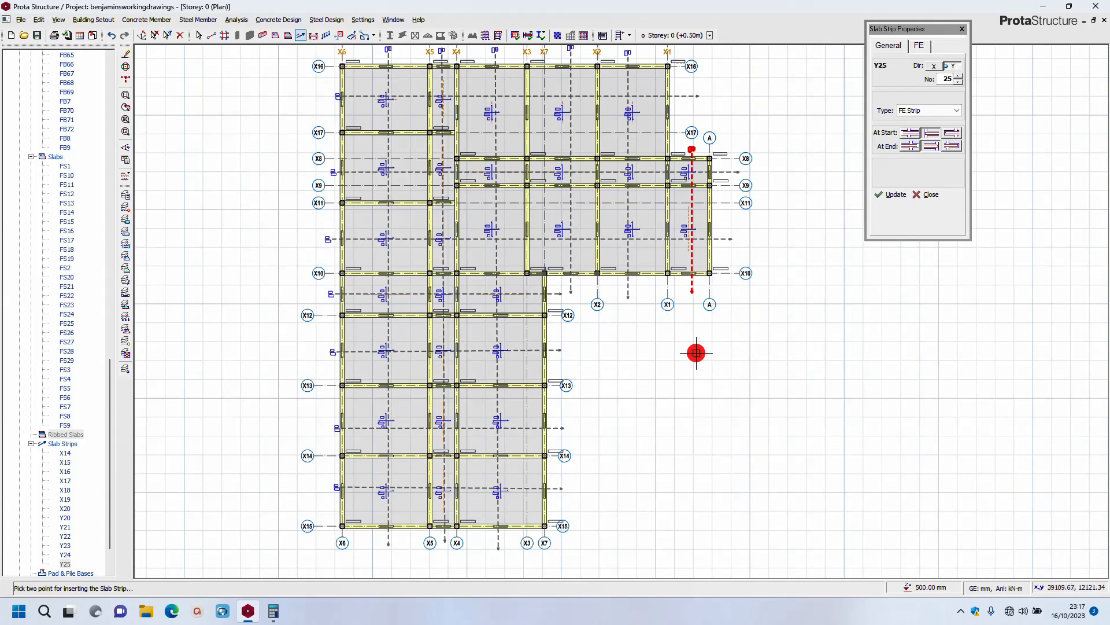
# - Finish inserting slab strips and switch the Storey: 0 plan view to a 3D view
pyautogui.click(963, 29)
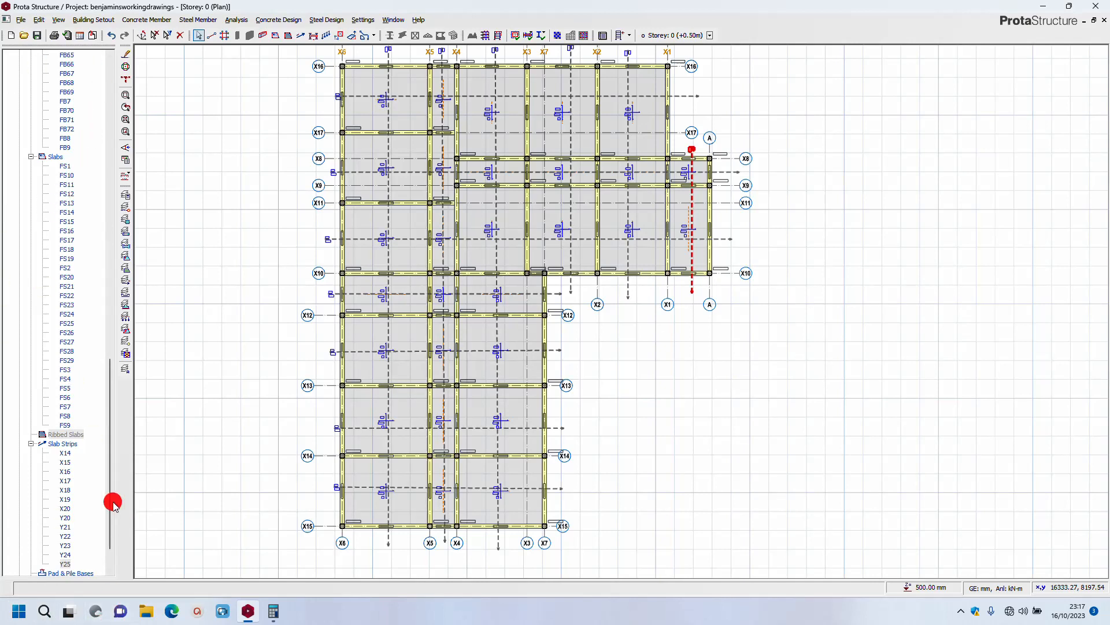
pyautogui.scroll(-2, 63, 141)
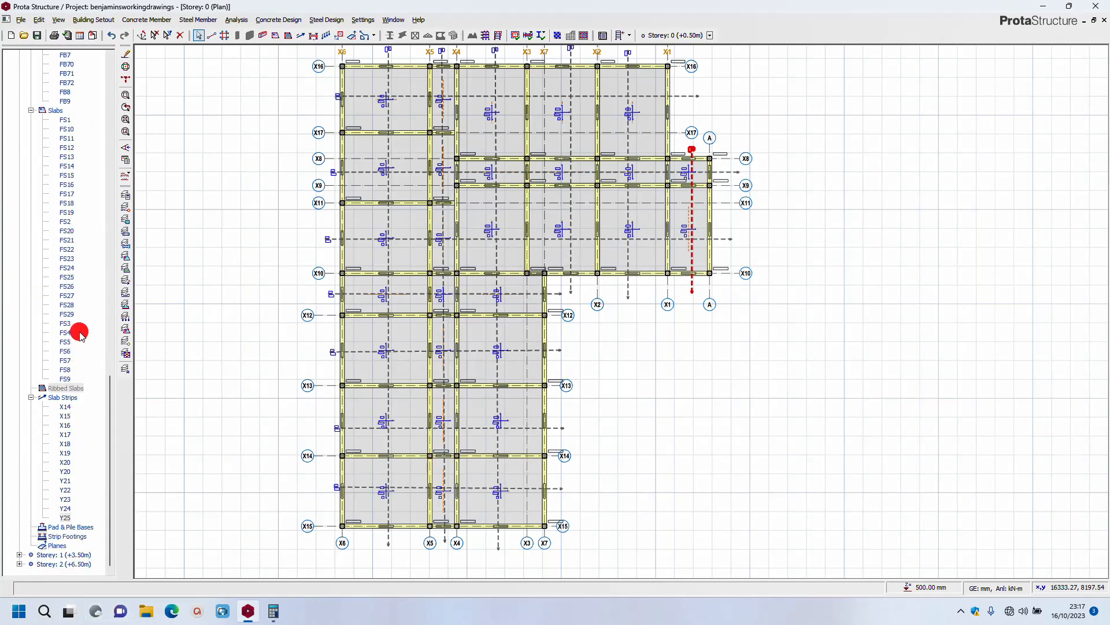
pyautogui.scroll(20, 89, 92)
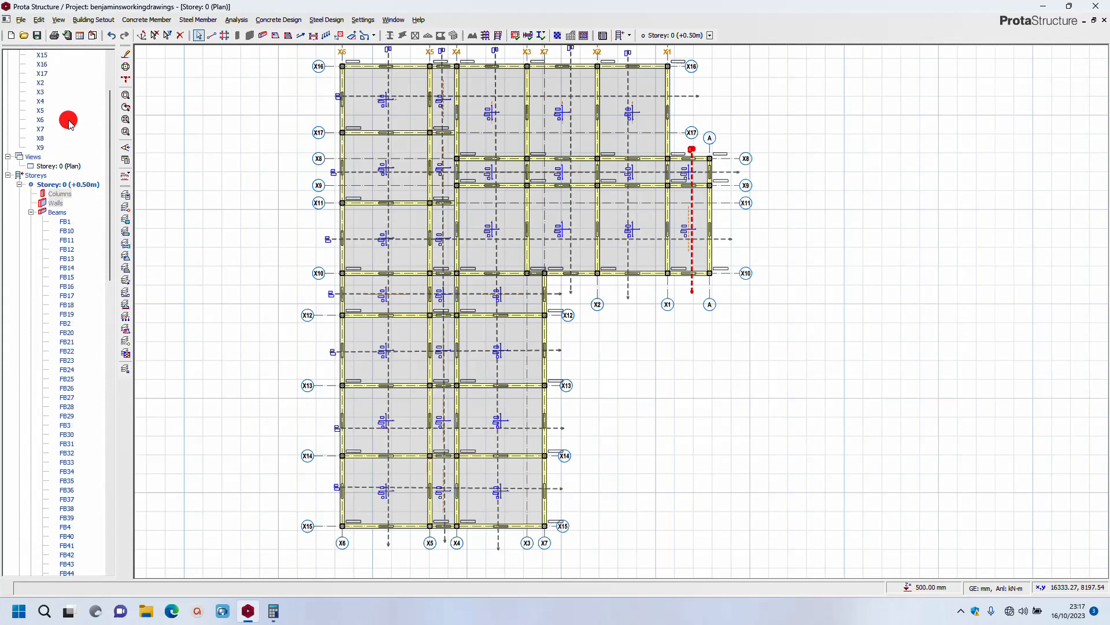
pyautogui.rightClick(62, 167)
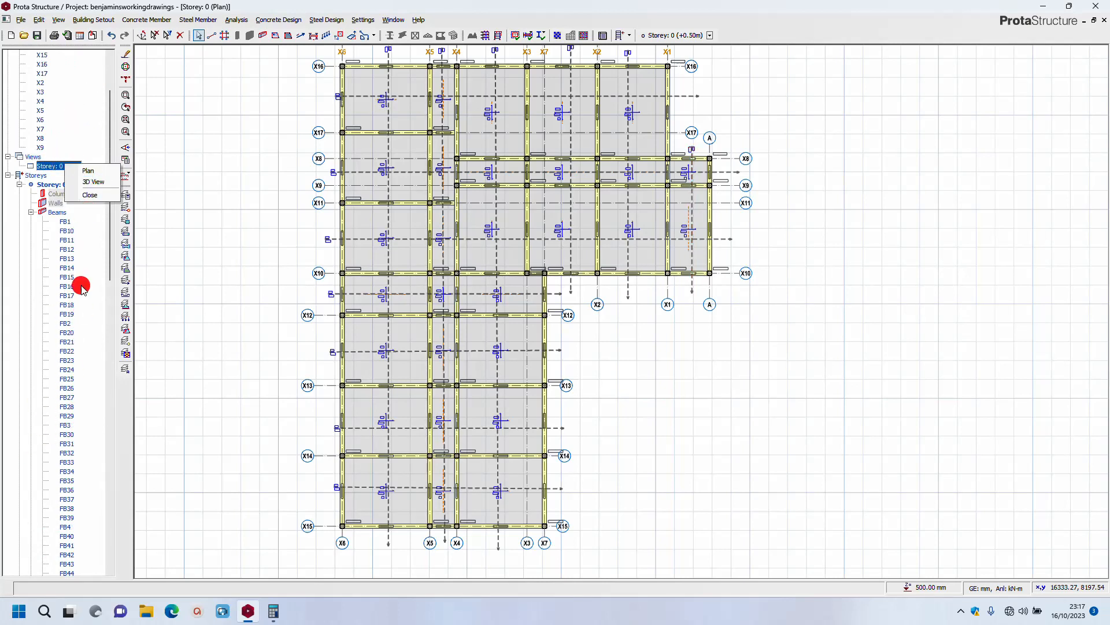
pyautogui.click(90, 182)
# - Inspect the foundation beams in 3D and check the properties of the edge beam on axis X6 between X12 and X13
pyautogui.moveTo(311, 433)
pyautogui.mouseDown(button='middle')
pyautogui.moveTo(424, 434)
pyautogui.moveTo(384, 439)
pyautogui.moveTo(450, 424)
pyautogui.mouseUp(button='middle')
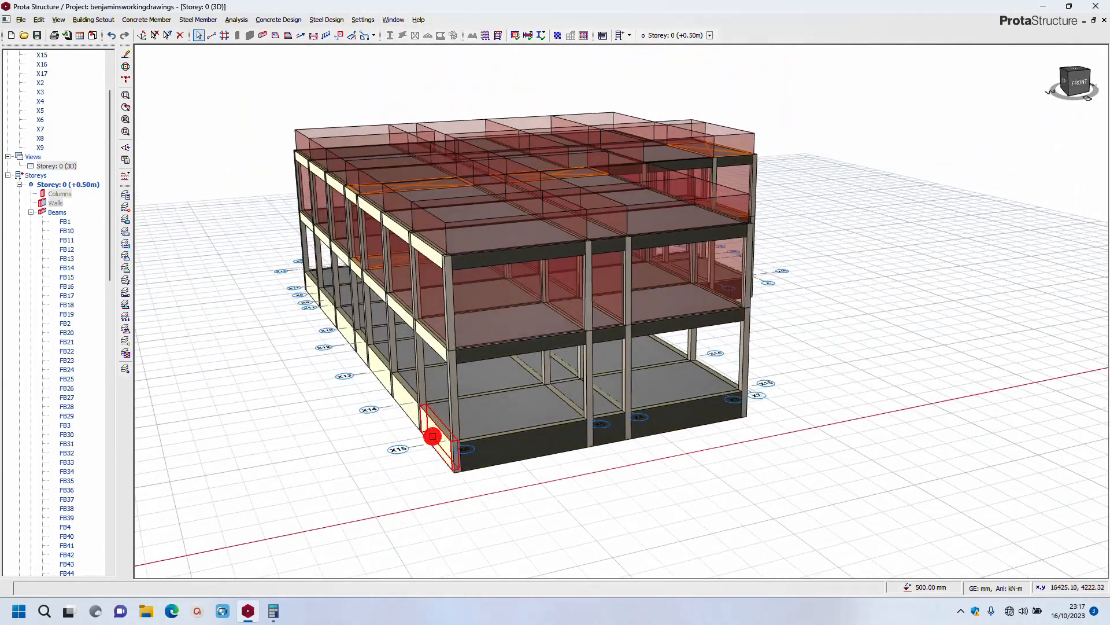
pyautogui.moveTo(418, 471); pyautogui.dragTo(440, 471, button='middle')
pyautogui.scroll(5, 457, 425)
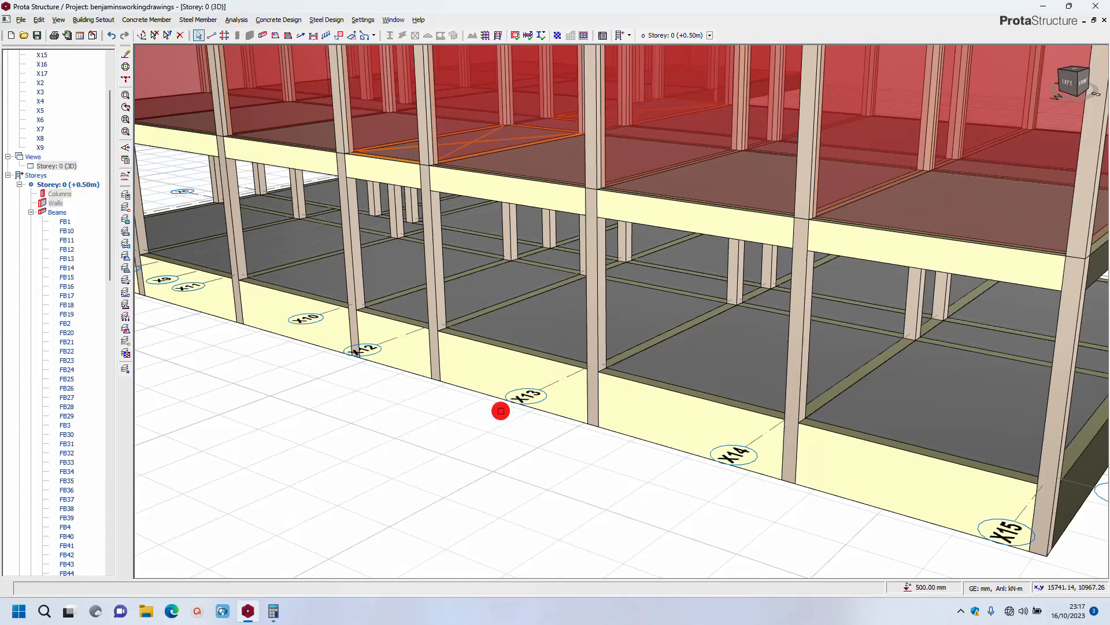
pyautogui.scroll(-5, 503, 382)
pyautogui.scroll(8, 502, 381)
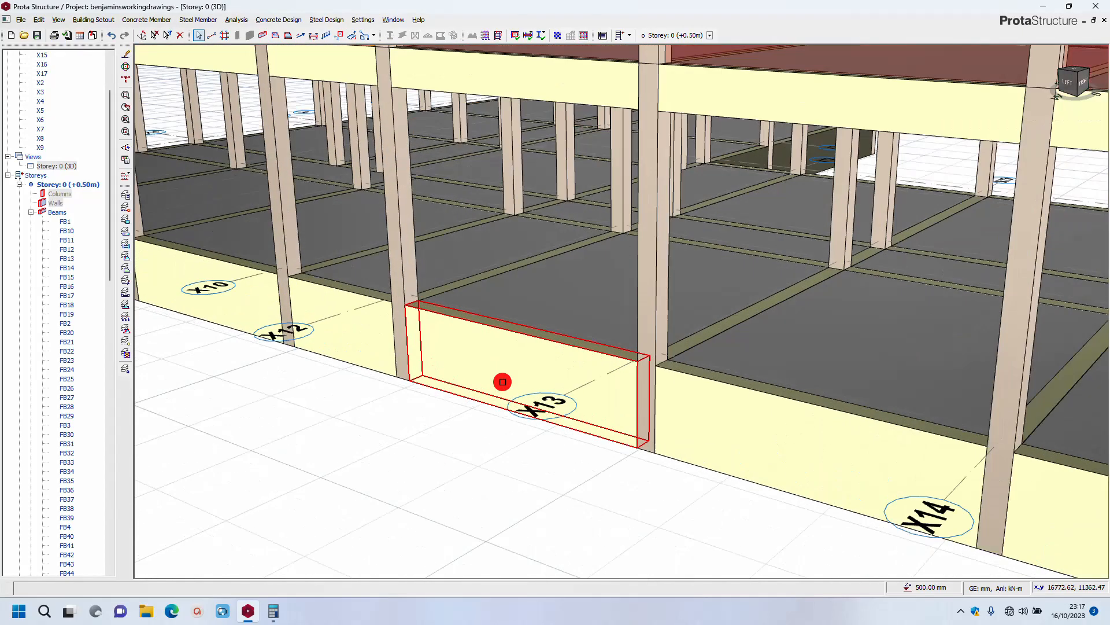
pyautogui.moveTo(501, 386)
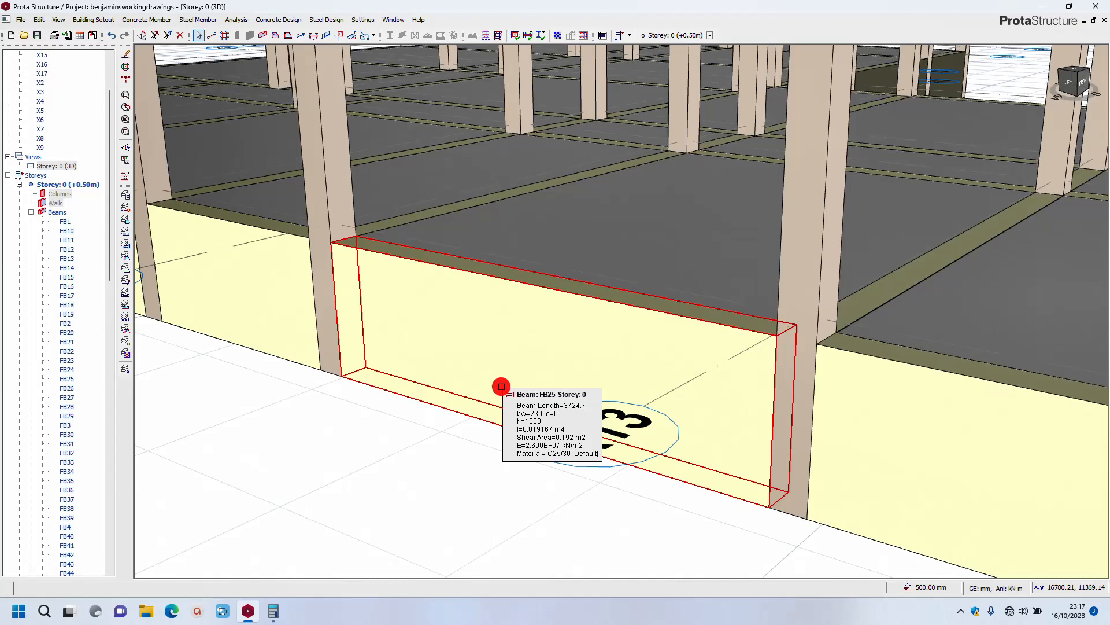
# - Finish inspecting the edge foundation beams along axis X6 in 3D and switch the Storey: 0 view back to plan
pyautogui.moveTo(501, 386)
pyautogui.mouseDown(button='middle')
pyautogui.moveTo(441, 384)
pyautogui.moveTo(533, 486)
pyautogui.moveTo(470, 485)
pyautogui.moveTo(600, 483)
pyautogui.moveTo(567, 495)
pyautogui.moveTo(475, 487)
pyautogui.moveTo(534, 482)
pyautogui.mouseUp(button='middle')
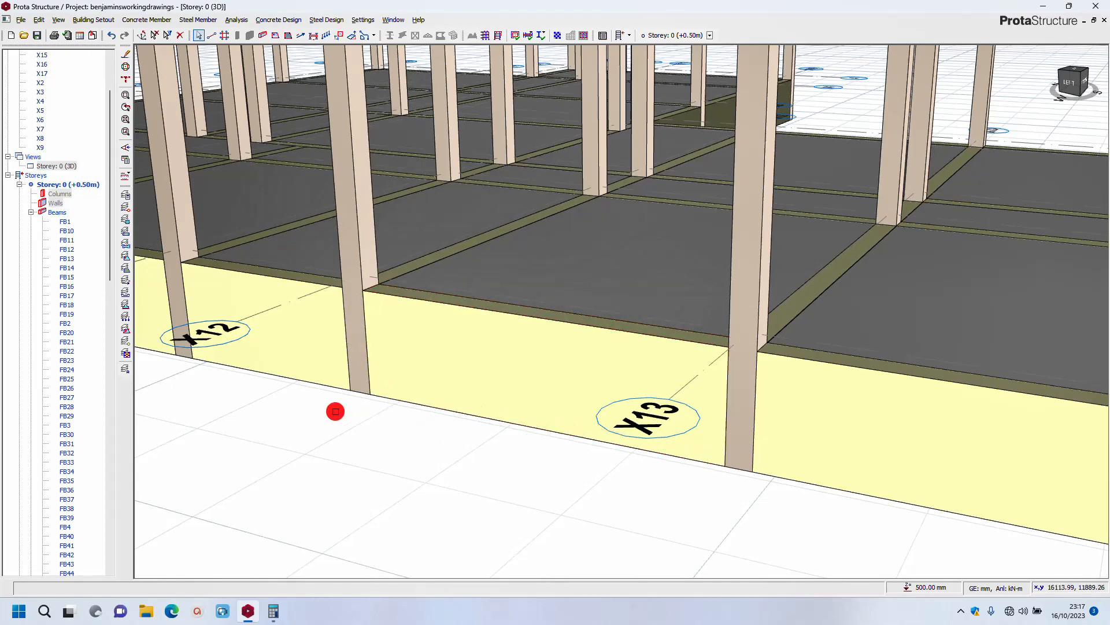
pyautogui.scroll(-5, 392, 413)
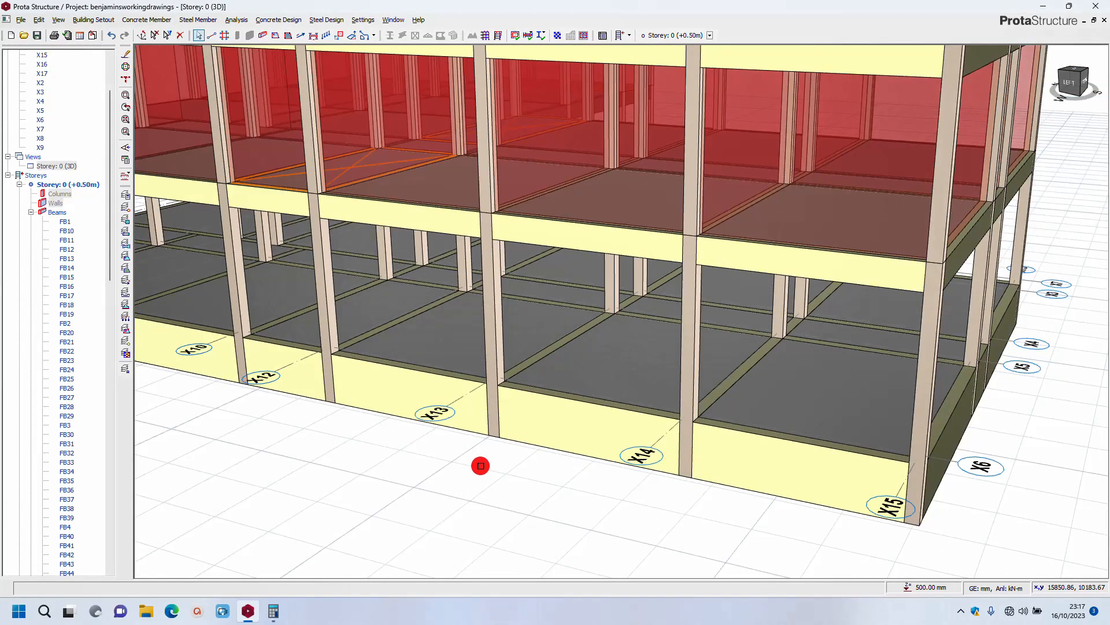
pyautogui.moveTo(481, 466); pyautogui.dragTo(441, 463, button='middle')
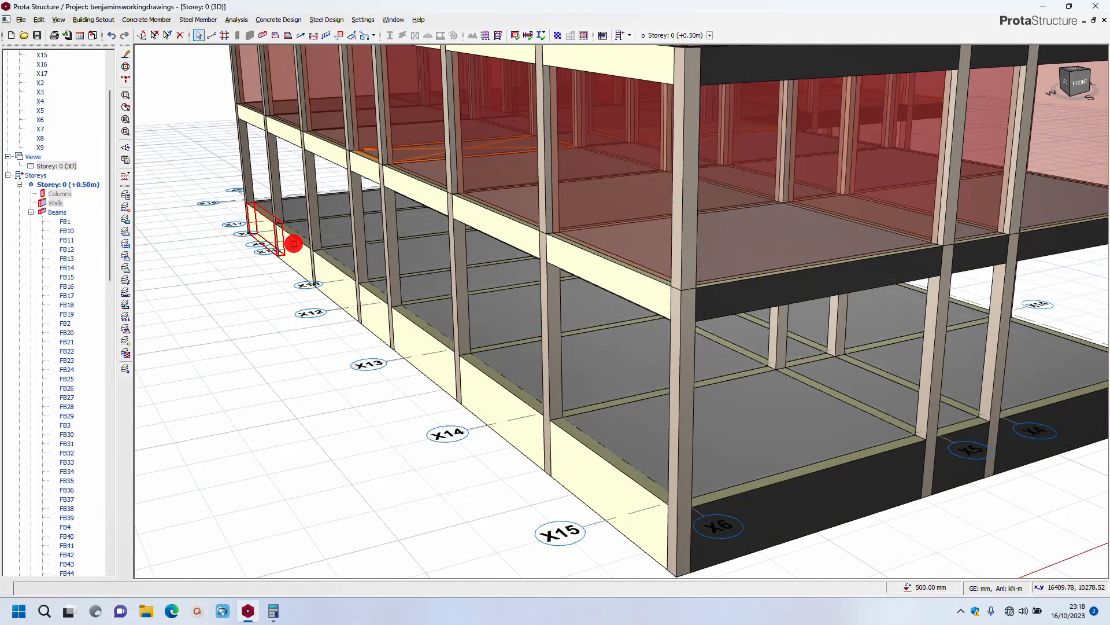
pyautogui.moveTo(395, 337)
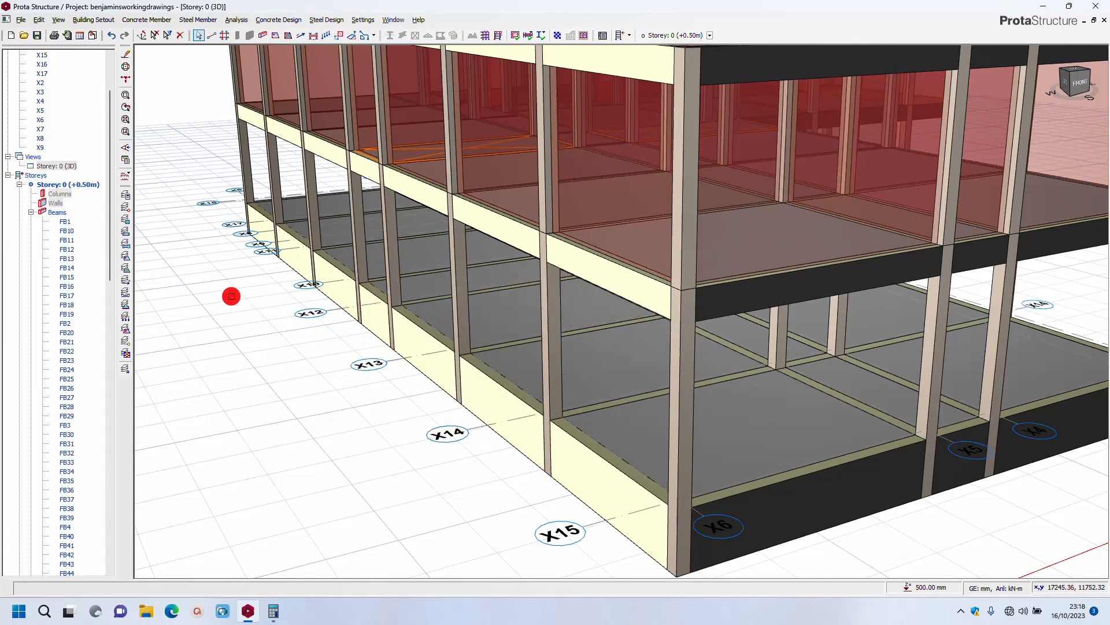
pyautogui.click(58, 167)
pyautogui.rightClick(58, 167)
pyautogui.click(87, 175)
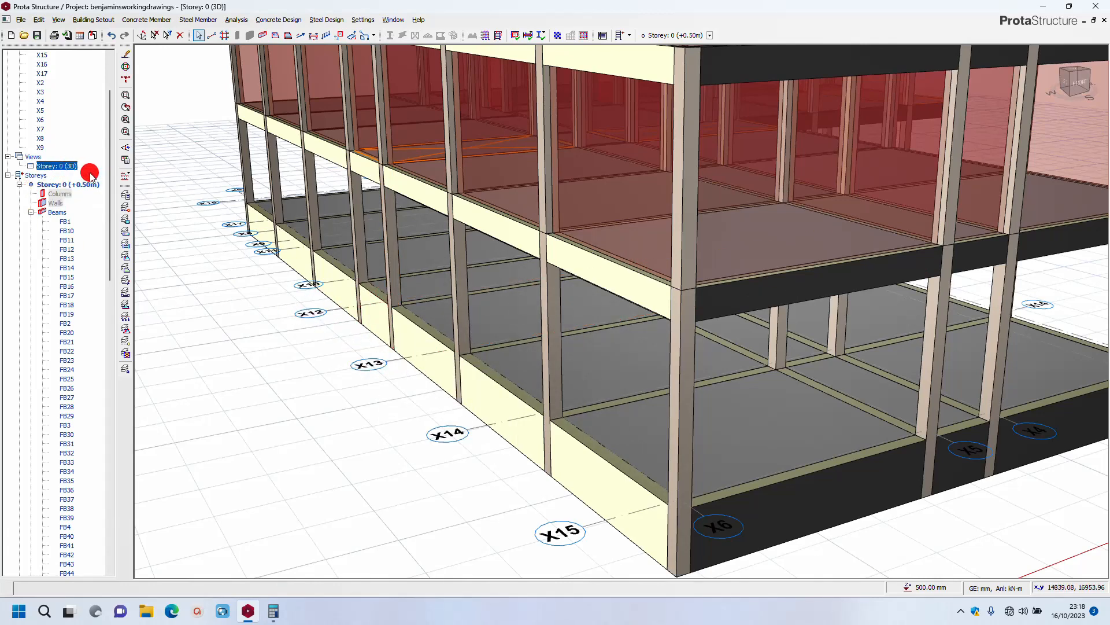
# - Start the slab insertion command on the Storey 0 plan and open the slab type choices in the slab properties
pyautogui.scroll(2, 496, 270)
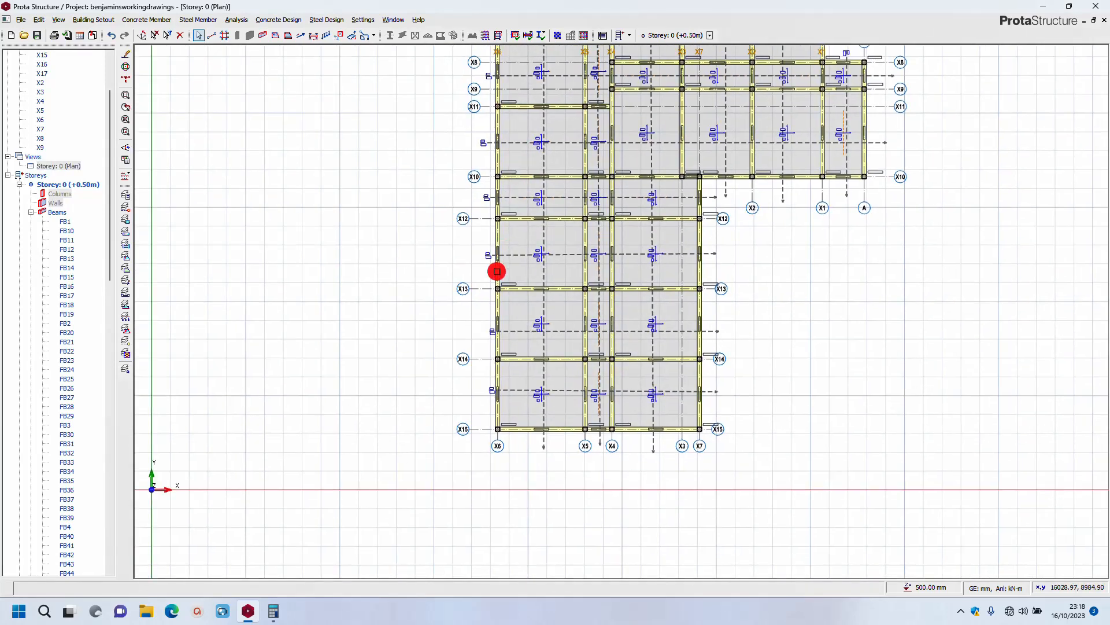
pyautogui.scroll(2, 496, 382)
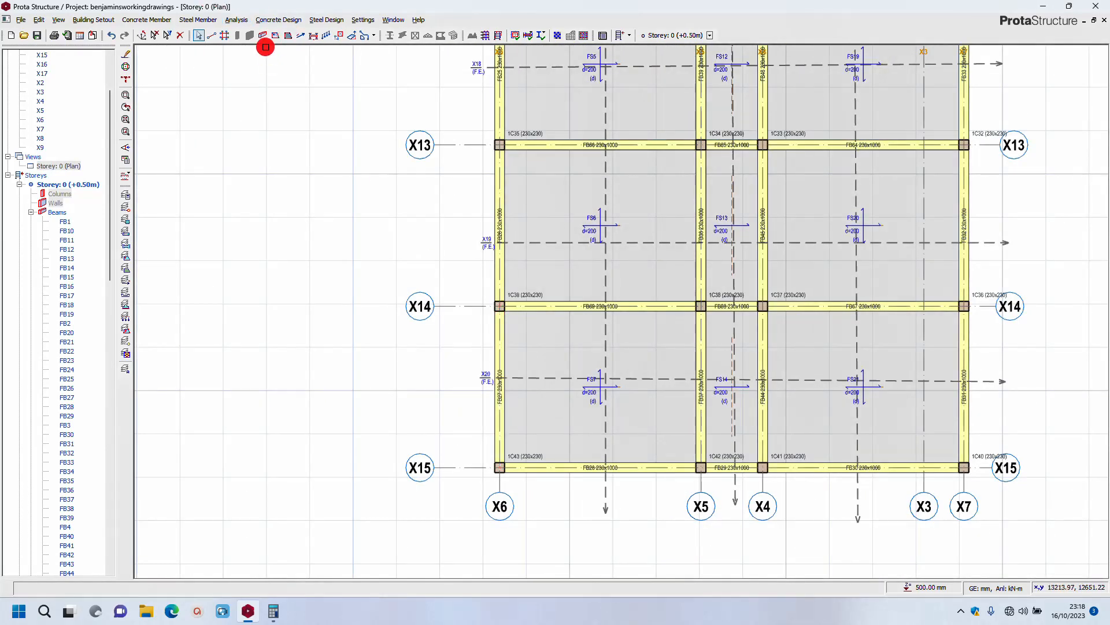
pyautogui.click(275, 36)
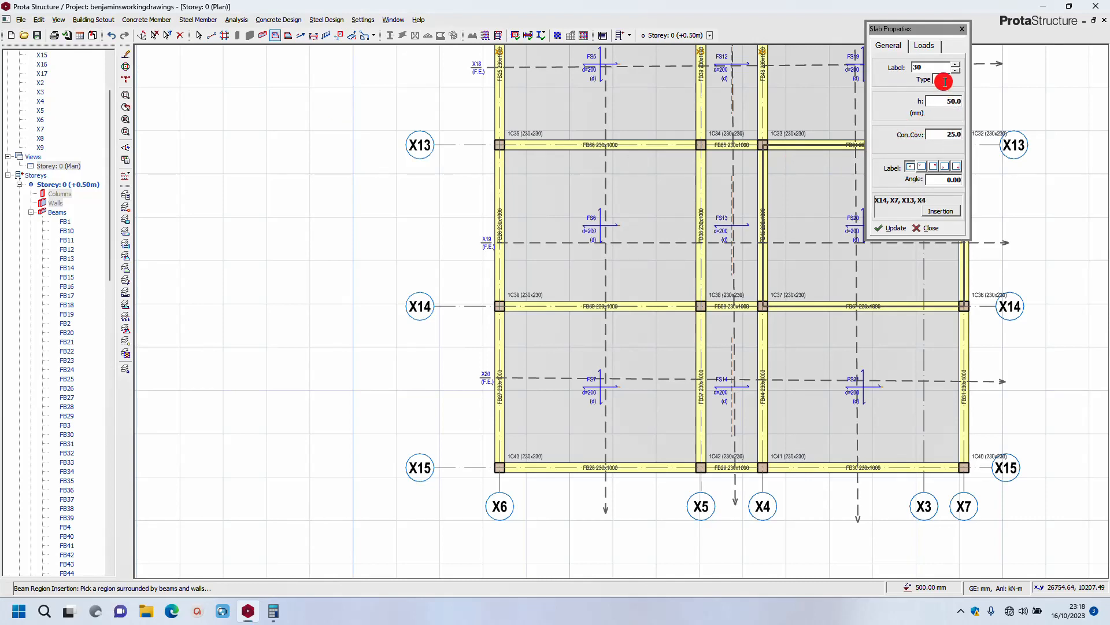
pyautogui.click(944, 82)
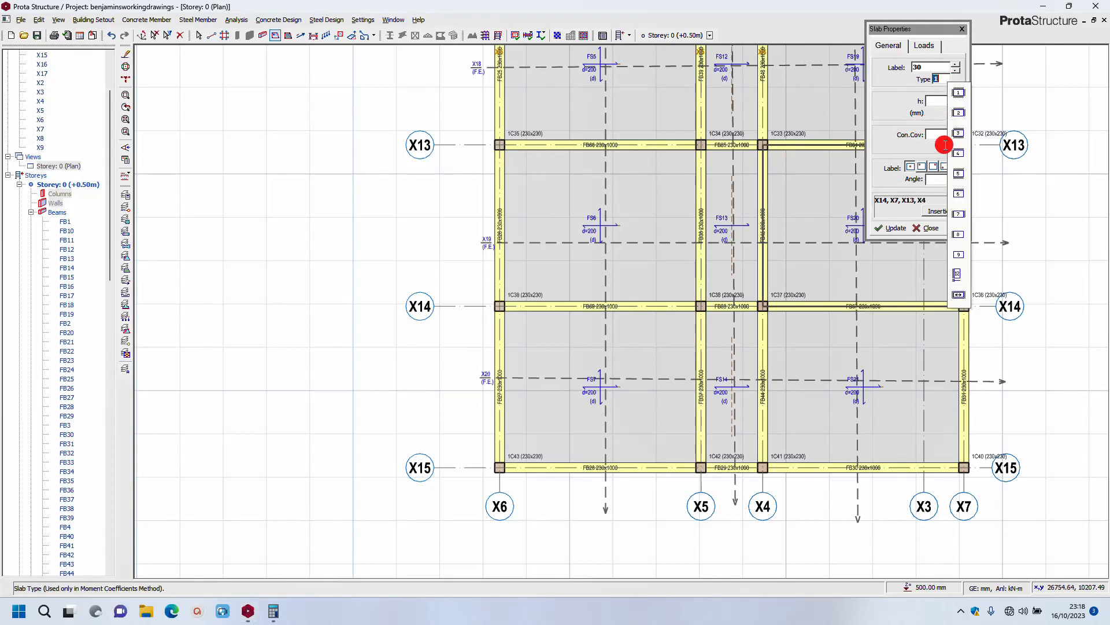
# - Set the slab properties to cantilever type 12, with 200 mm depth and 800 mm cantilever length
pyautogui.click(958, 294)
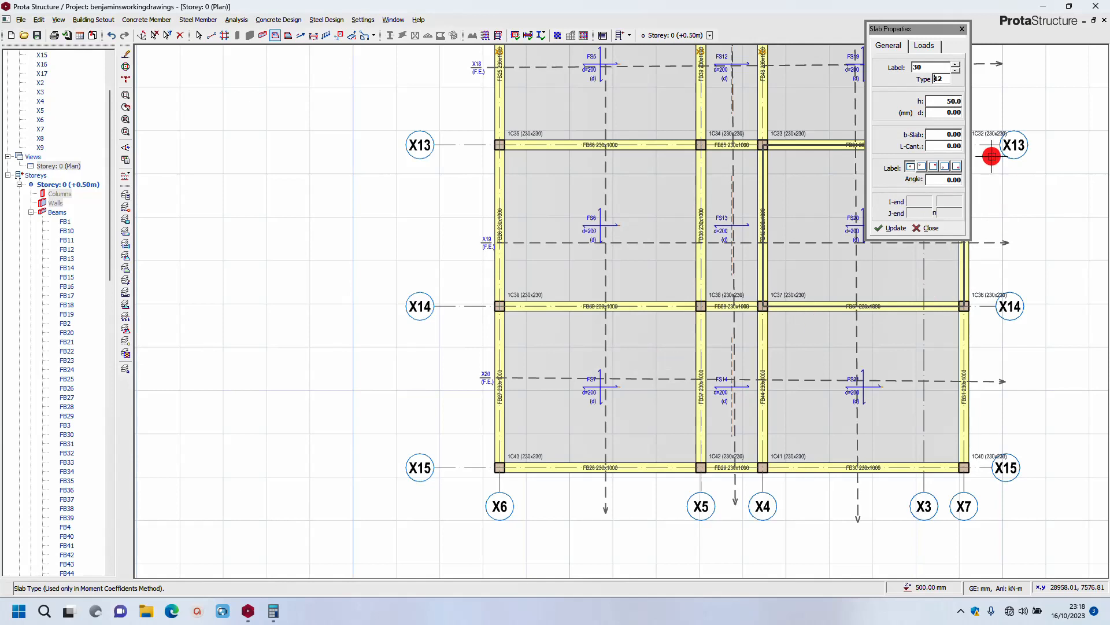
pyautogui.moveTo(939, 104); pyautogui.dragTo(966, 104)
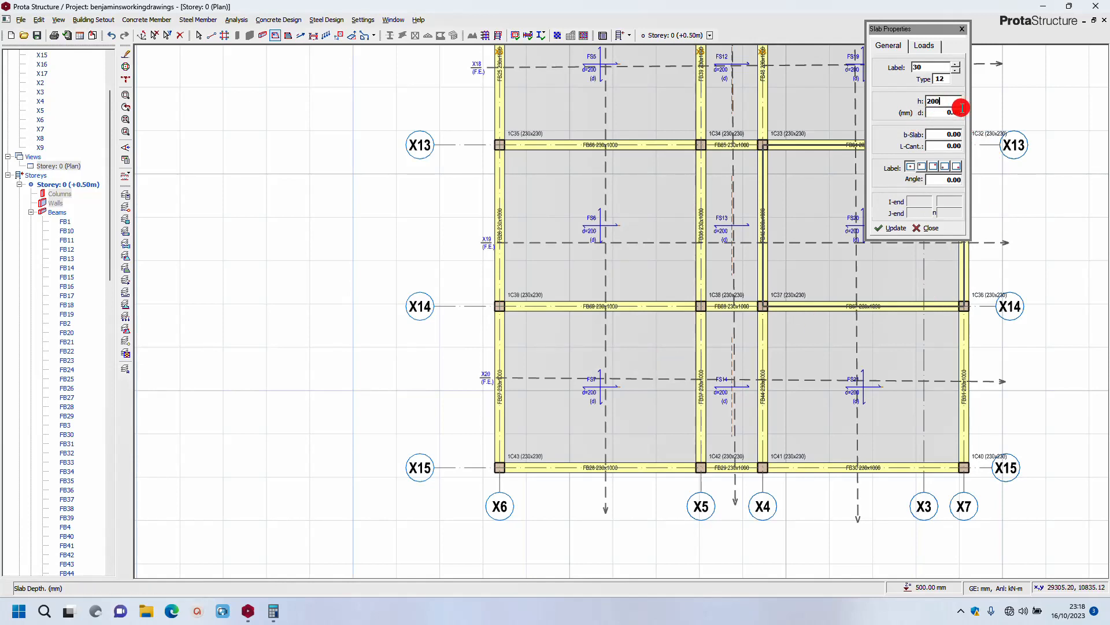
pyautogui.click(936, 147)
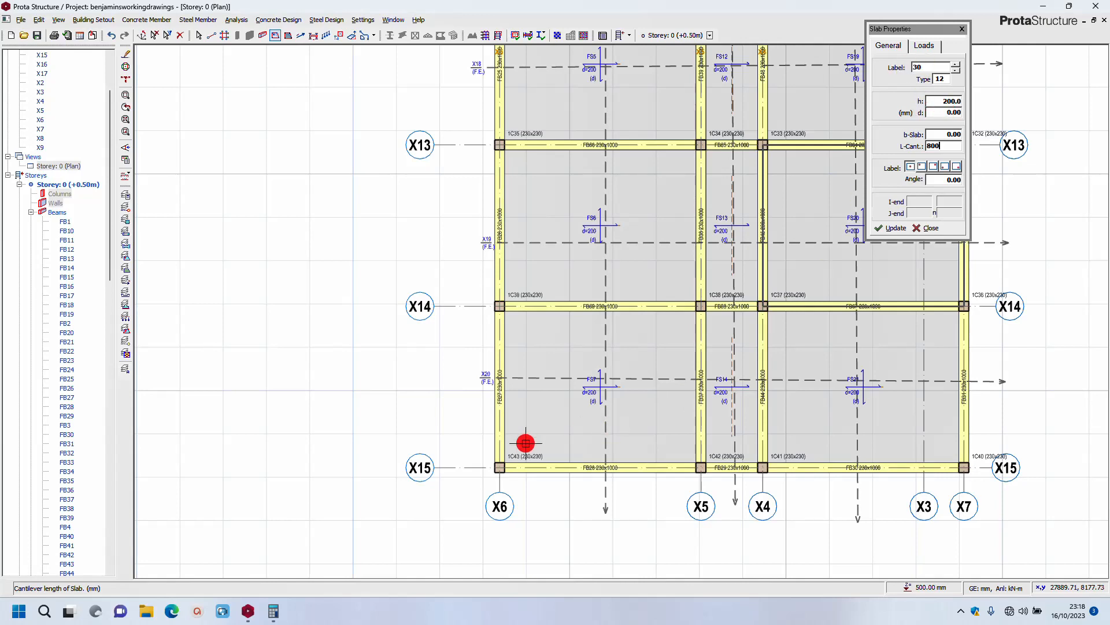
# - Insert cantilever slabs on the outer side of axis X6 between X15 and X14 and between X14 and X13
pyautogui.click(497, 467)
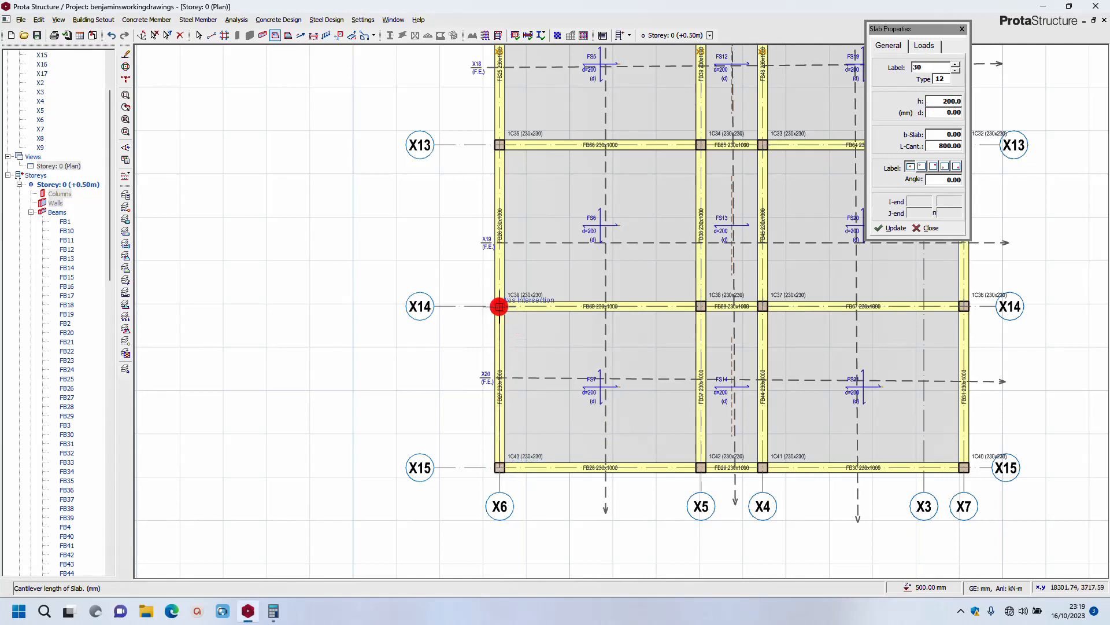
pyautogui.click(502, 305)
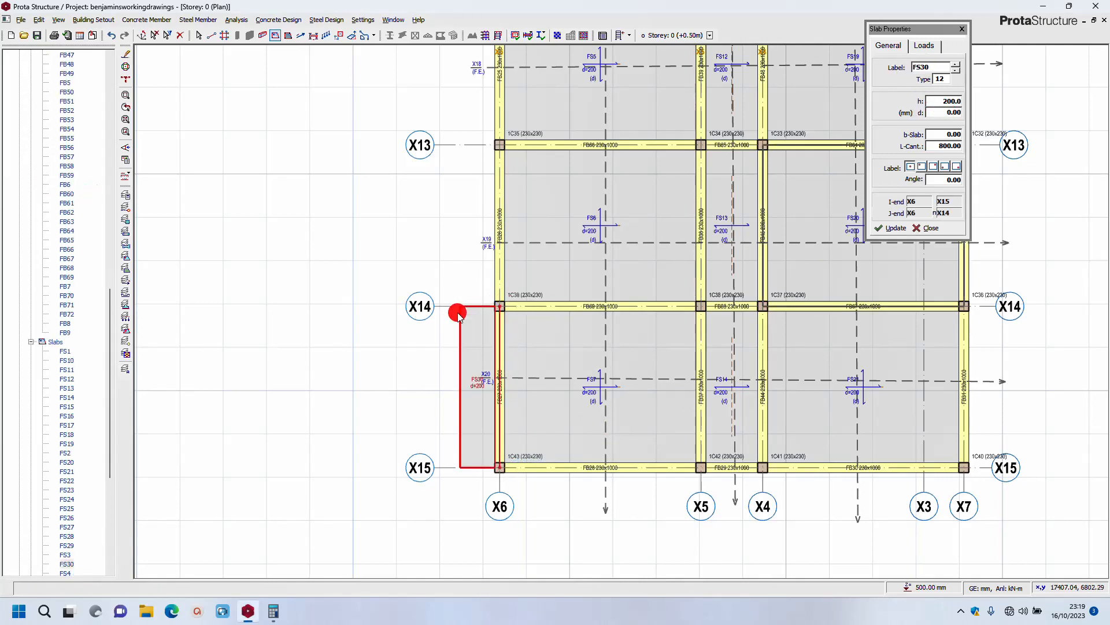
pyautogui.scroll(-3, 473, 280)
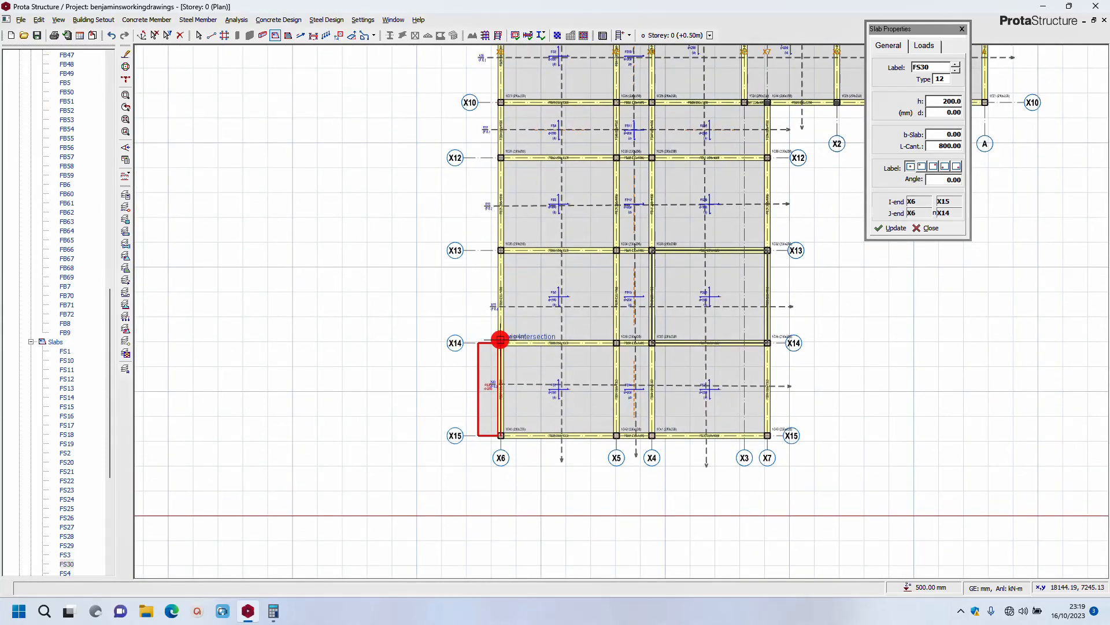
pyautogui.scroll(3, 503, 343)
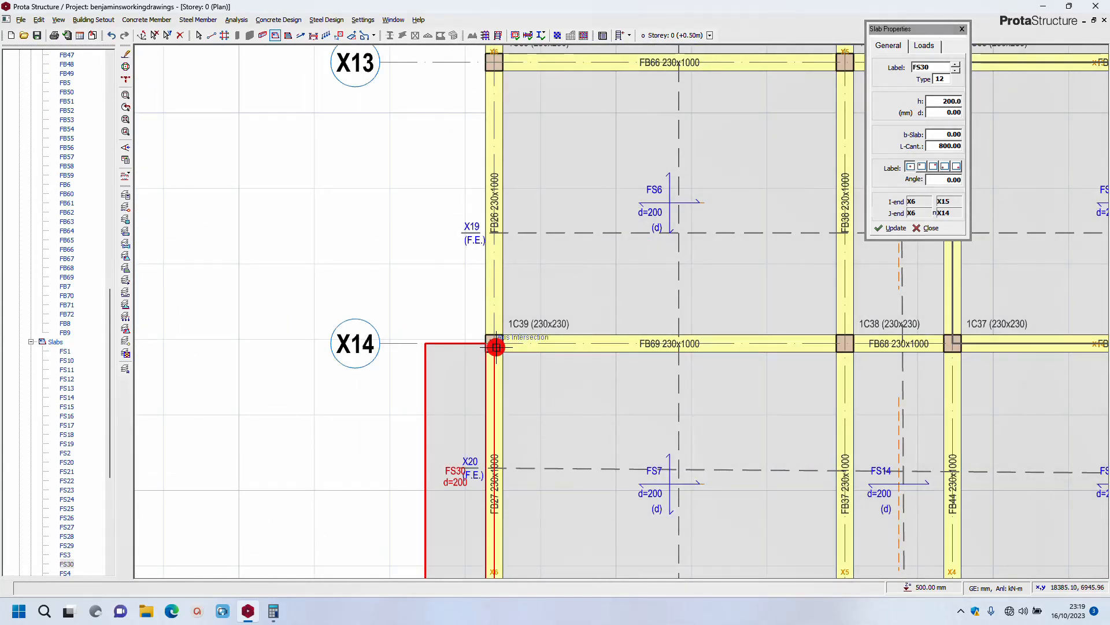
pyautogui.click(501, 342)
pyautogui.click(495, 62)
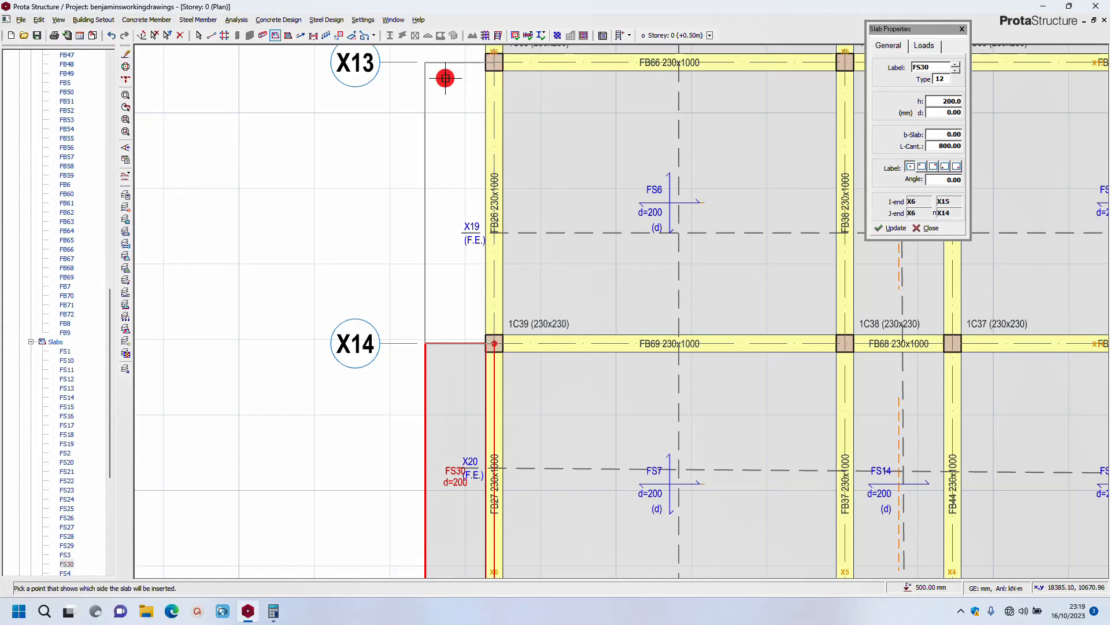
# - Insert a cantilever slab on the outer side of axis X6 between axes X13 and X12
pyautogui.scroll(-3, 494, 134)
pyautogui.scroll(2, 486, 278)
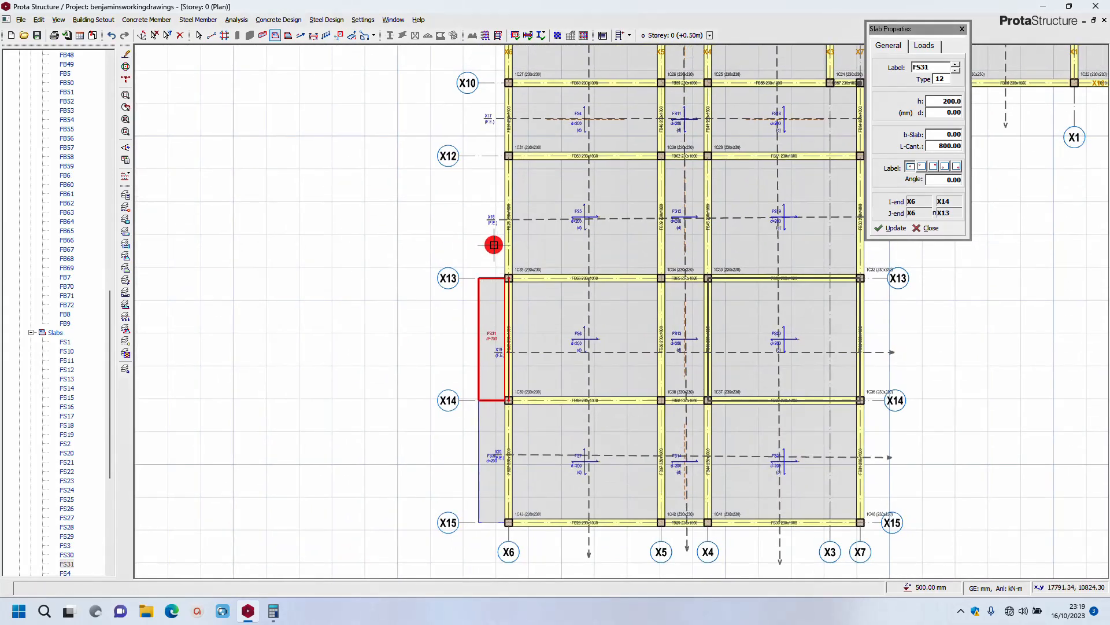
pyautogui.scroll(2, 523, 334)
pyautogui.click(517, 337)
pyautogui.scroll(-2, 541, 218)
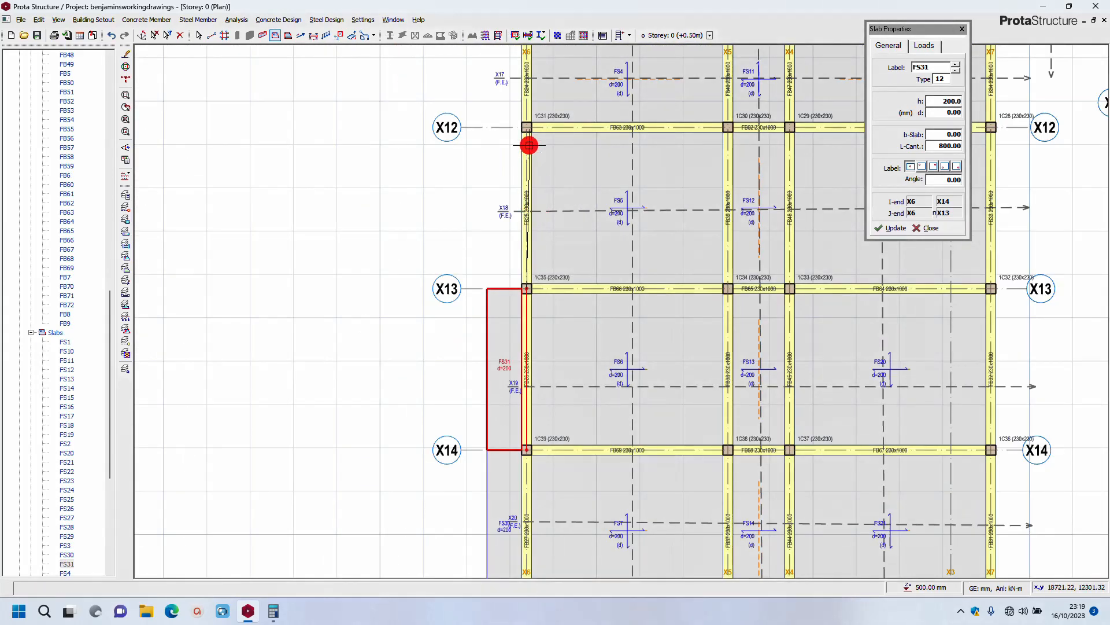
pyautogui.click(526, 127)
pyautogui.click(472, 124)
# - Add the cantilever slab outside axis X6 spanning from axis X12 to axis X10
pyautogui.scroll(-2, 511, 208)
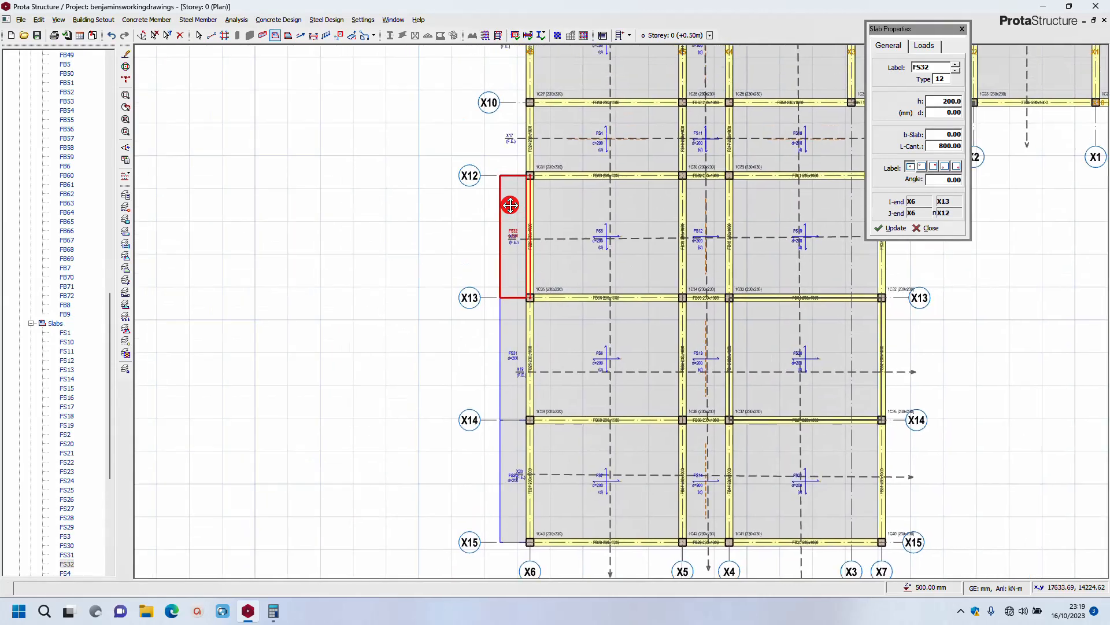
pyautogui.scroll(5, 511, 297)
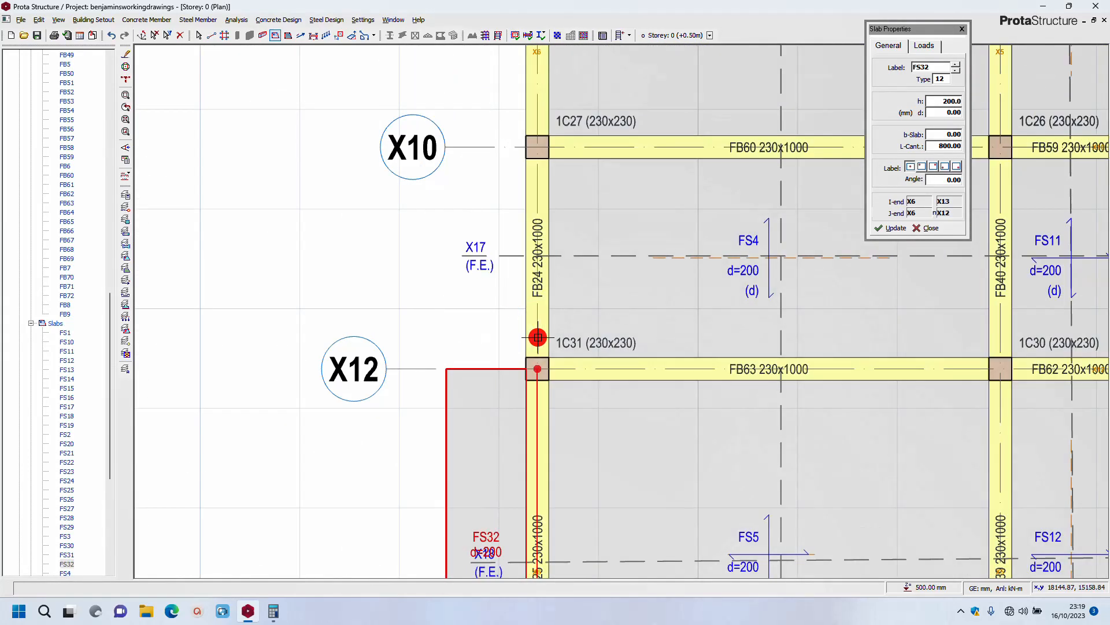
pyautogui.click(535, 372)
pyautogui.click(537, 147)
pyautogui.click(507, 154)
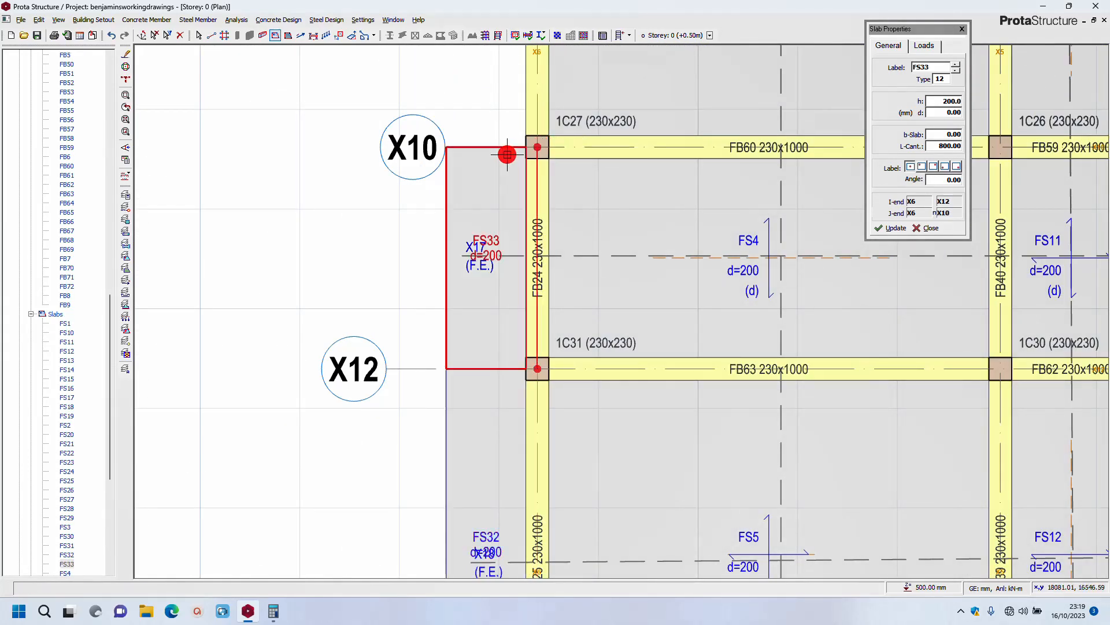
# - Continue the cantilever along the outside of axis X6 with a slab from axis X10 to axis X11
pyautogui.scroll(-3, 507, 155)
pyautogui.moveTo(520, 153); pyautogui.dragTo(573, 453, button='middle')
pyautogui.scroll(4, 570, 457)
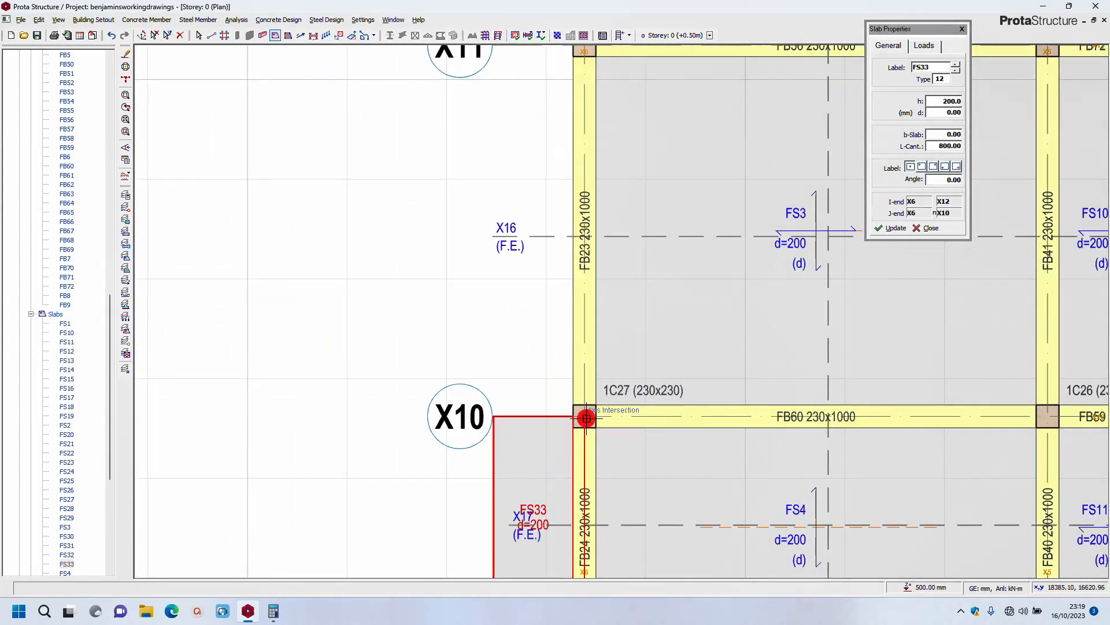
pyautogui.scroll(-3, 588, 69)
pyautogui.moveTo(588, 76); pyautogui.dragTo(604, 323, button='middle')
pyautogui.click(597, 162)
pyautogui.click(565, 164)
# - Insert cantilever slabs outside axis X6 between X11 and X17 and between X17 and X16
pyautogui.scroll(-3, 595, 154)
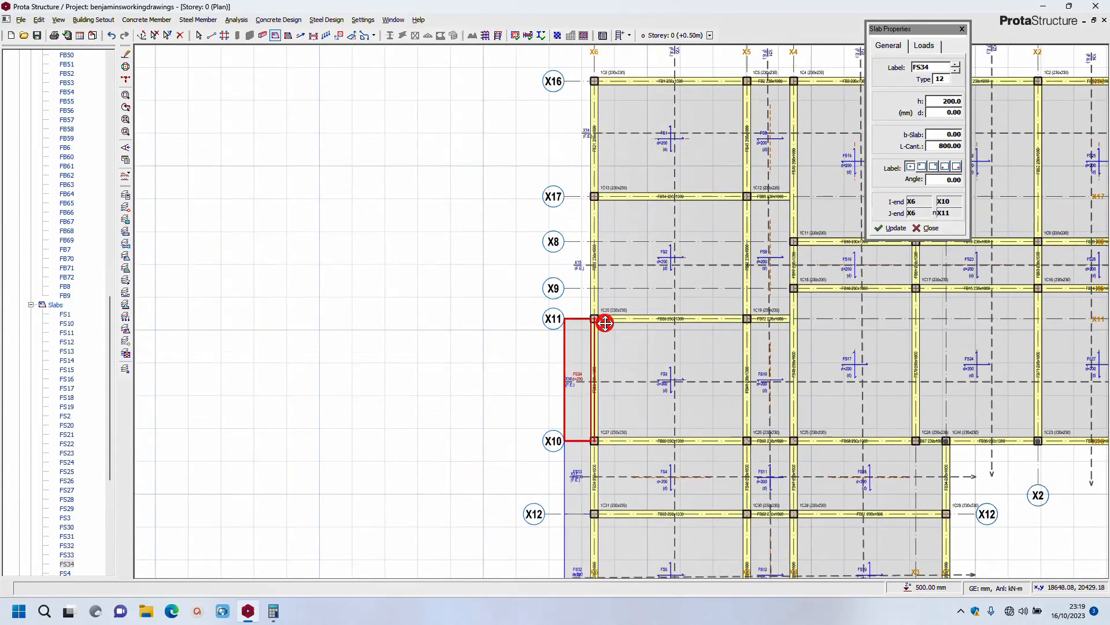
pyautogui.click(595, 196)
pyautogui.click(580, 206)
pyautogui.scroll(-3, 584, 203)
pyautogui.moveTo(589, 200); pyautogui.dragTo(594, 294, button='middle')
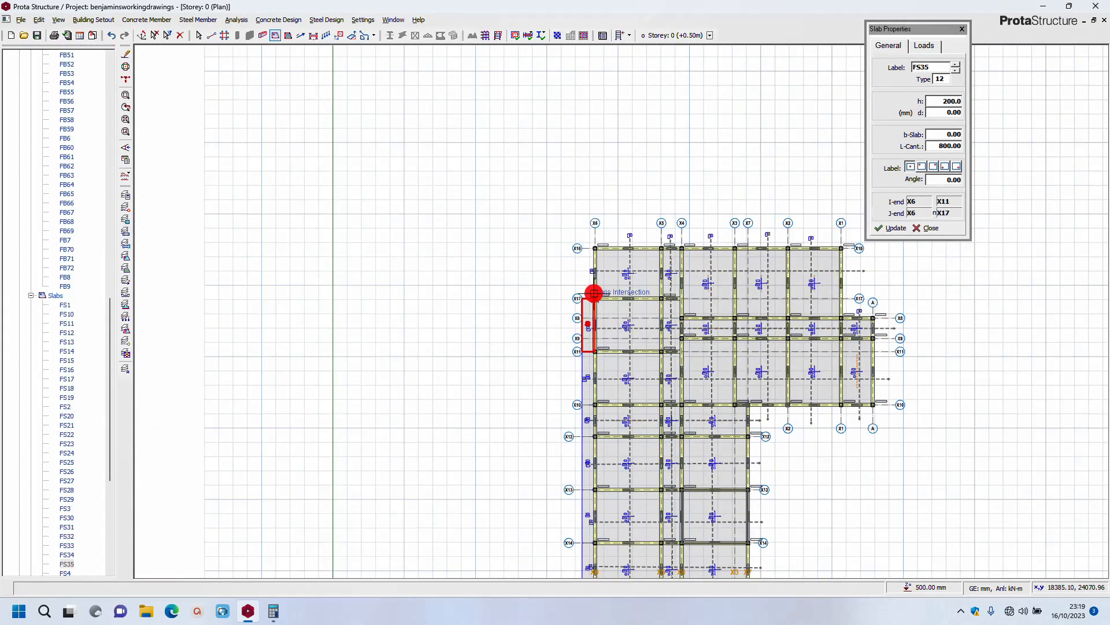
pyautogui.scroll(3, 593, 283)
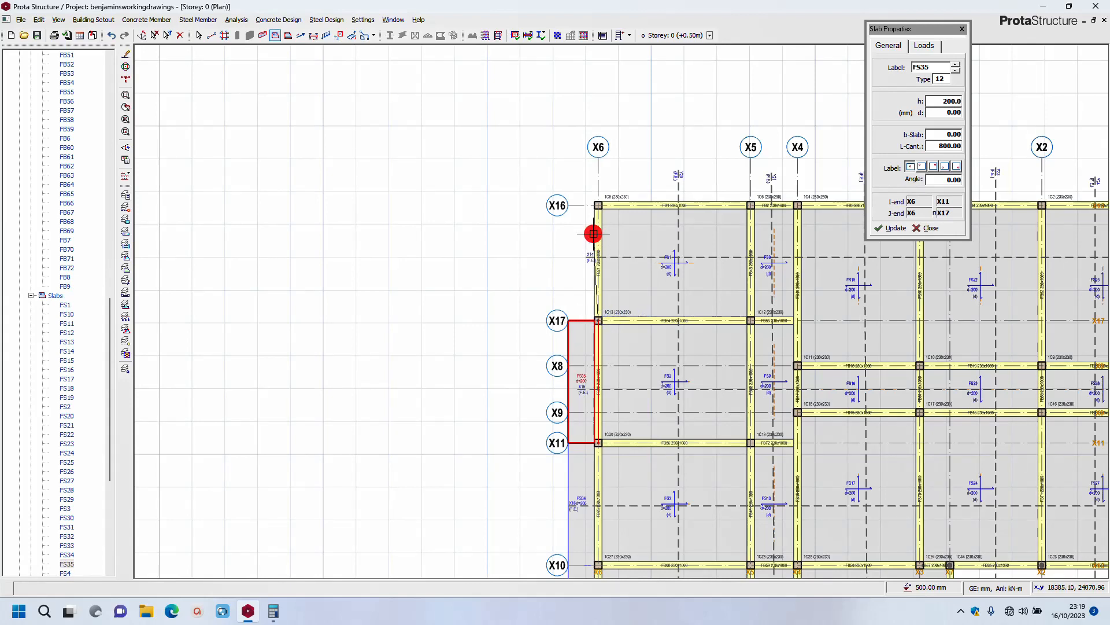
pyautogui.click(598, 205)
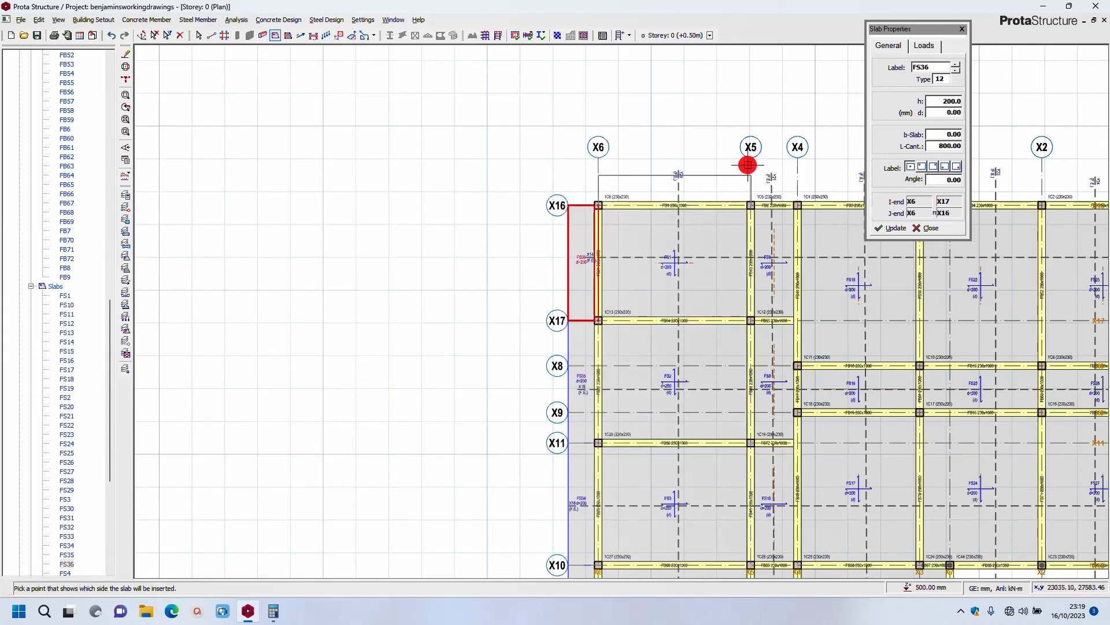
# - Insert cantilever slabs on the outer side of axis X16 between X6 and X5 and between X5 and X4
pyautogui.click(751, 205)
pyautogui.scroll(-2, 763, 216)
pyautogui.moveTo(764, 215); pyautogui.dragTo(626, 264, button='middle')
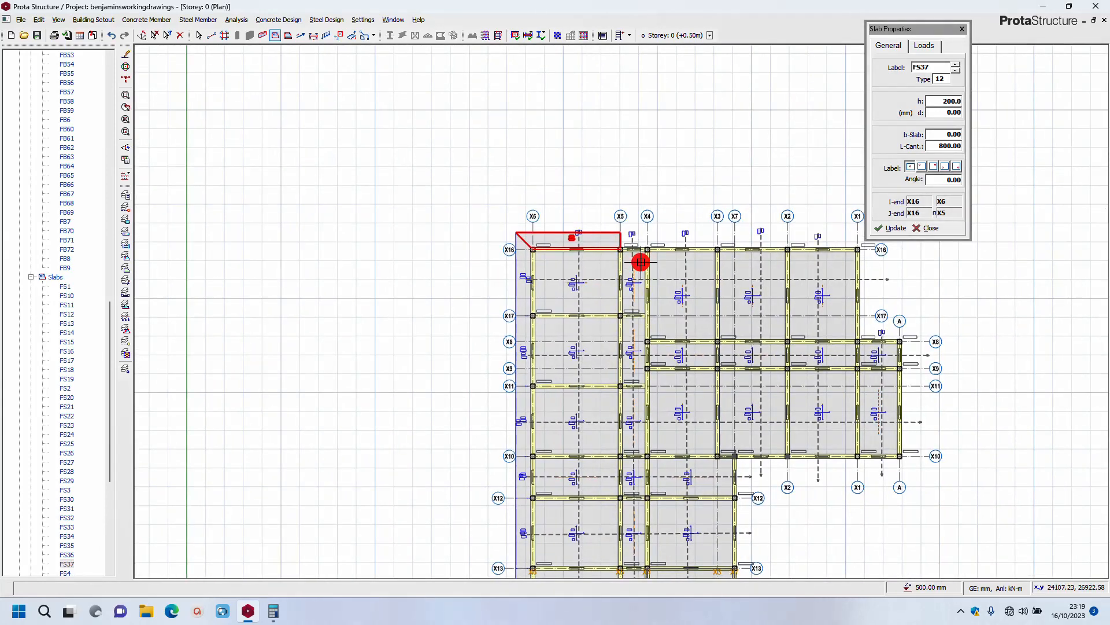
pyautogui.scroll(3, 641, 262)
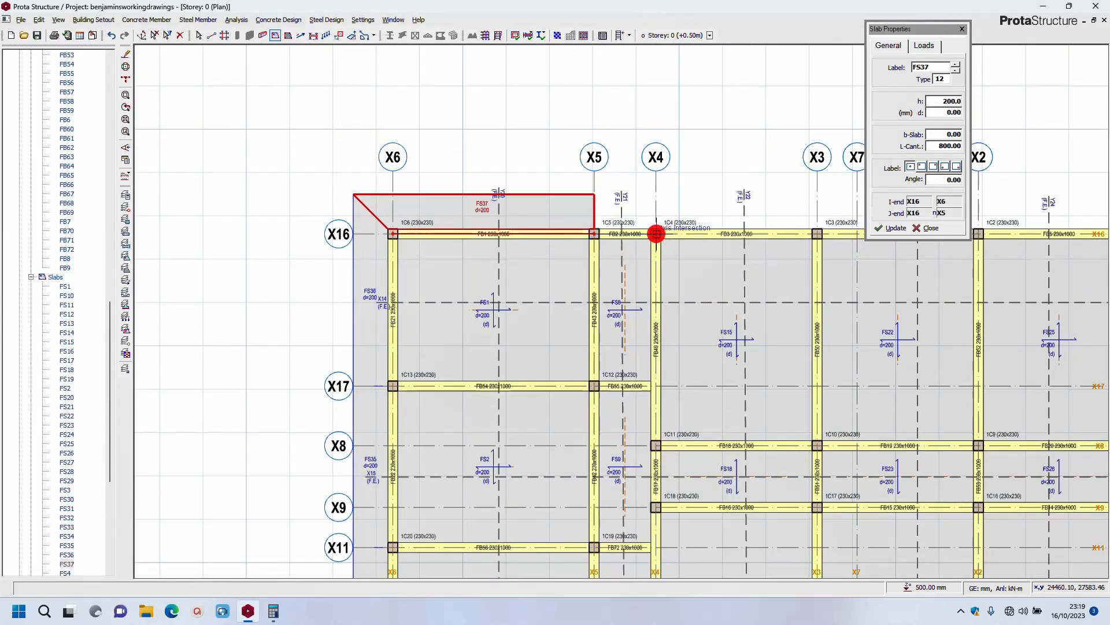
pyautogui.click(656, 234)
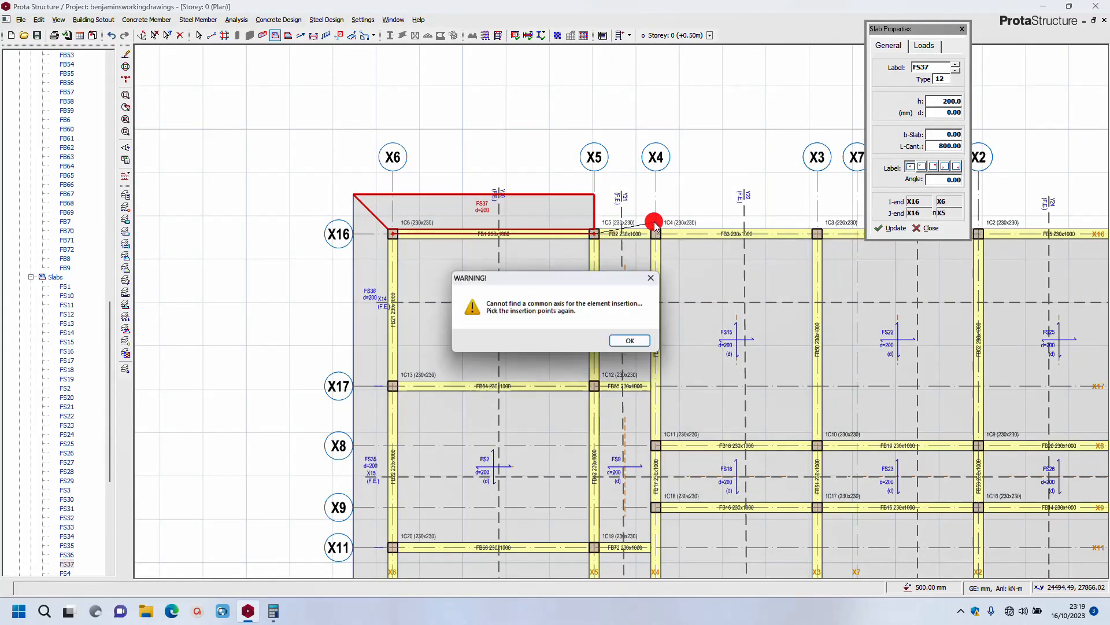
pyautogui.click(642, 341)
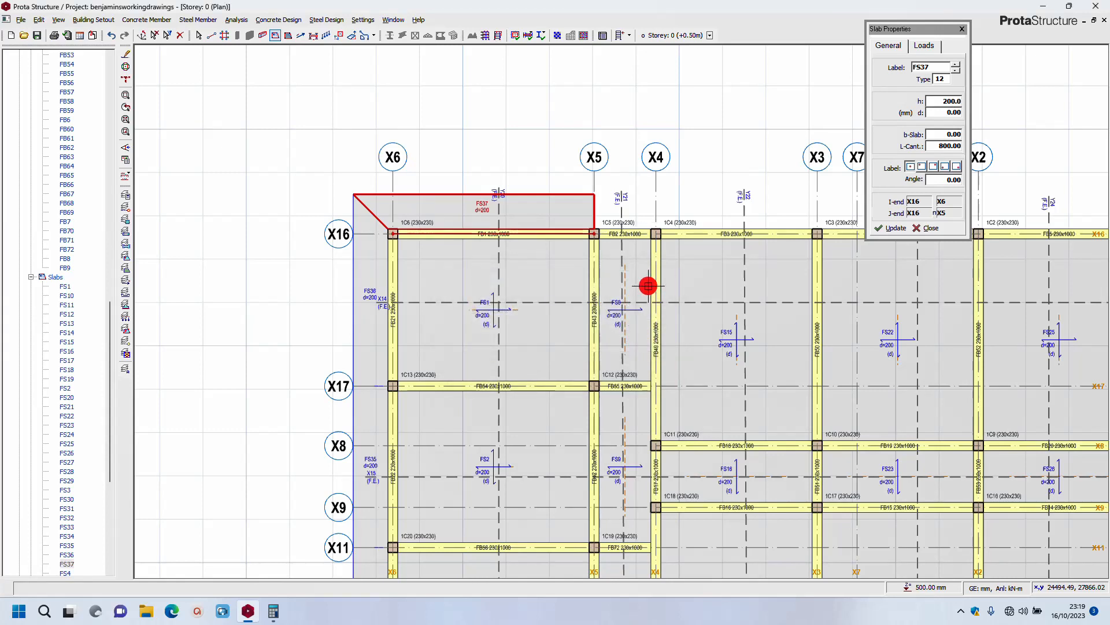
pyautogui.click(656, 233)
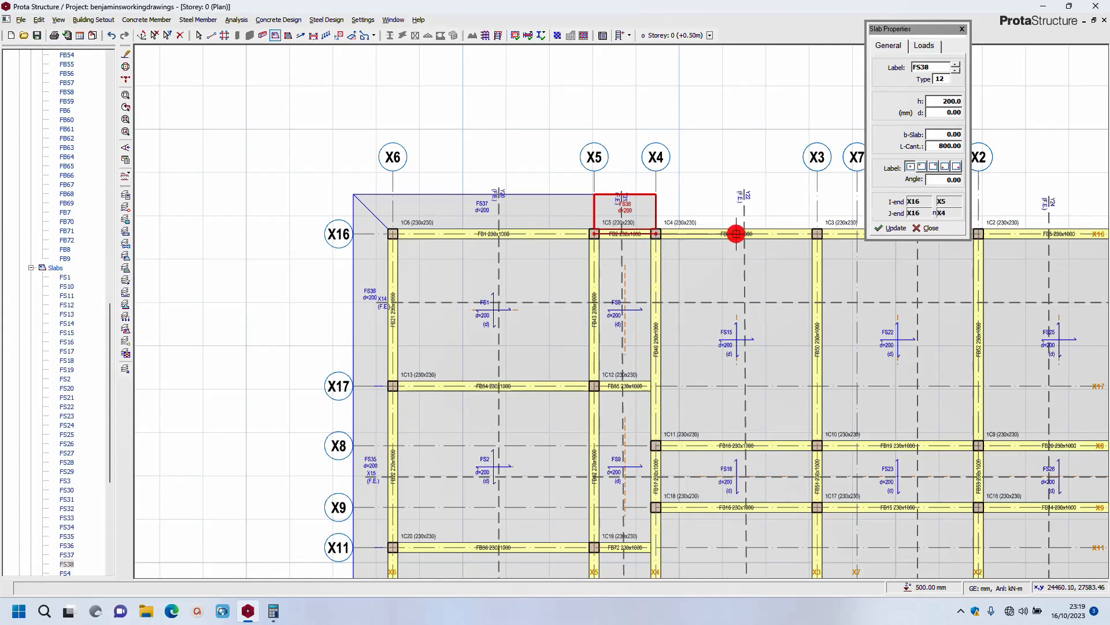
# - Extend the cantilever outside axis X16 with slabs for the X4–X3, X3–X2 and X2–X1 bays
pyautogui.click(815, 234)
pyautogui.scroll(-3, 812, 221)
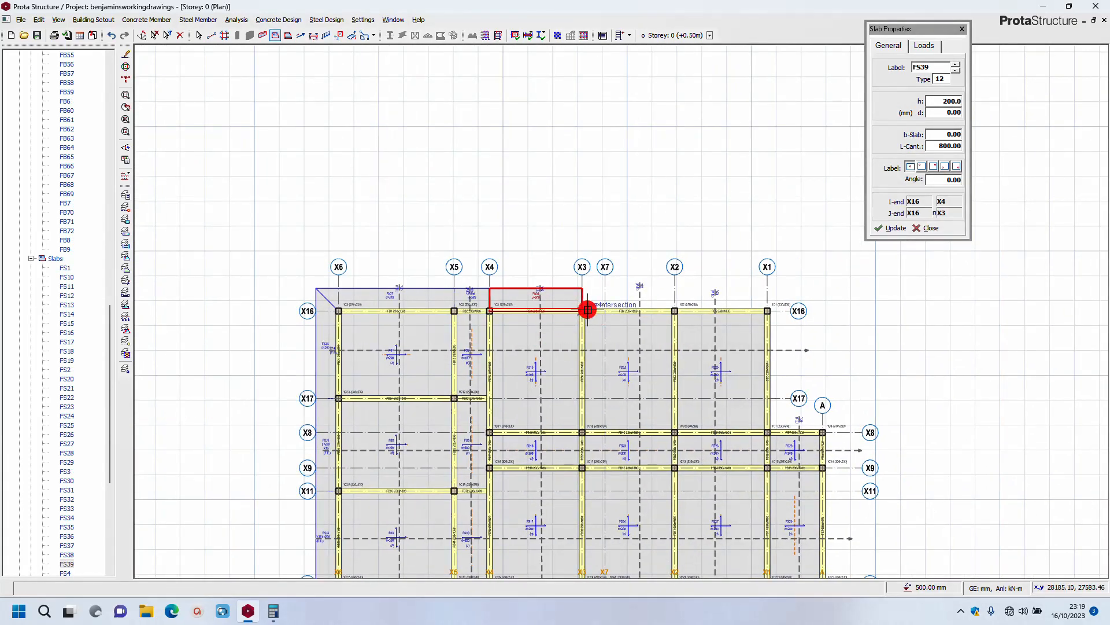
pyautogui.click(686, 312)
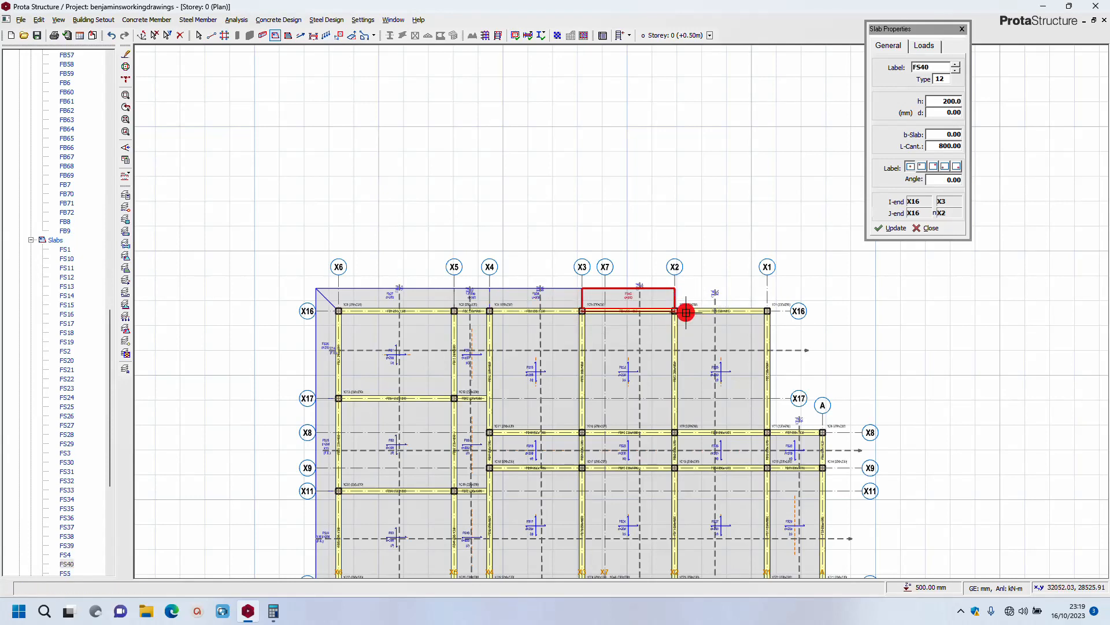
pyautogui.click(769, 310)
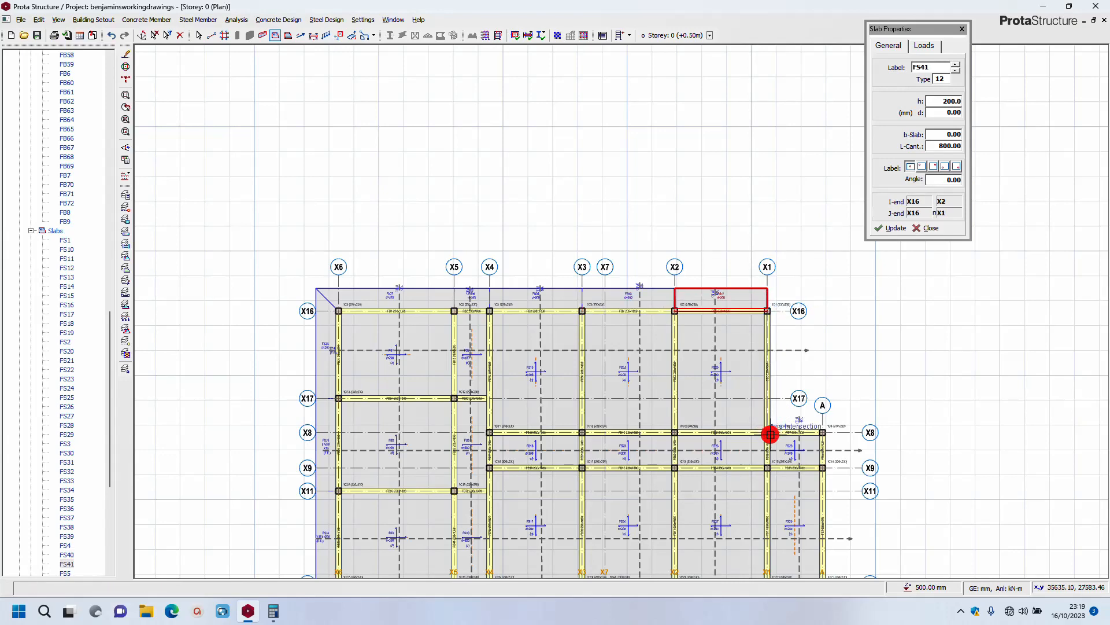
# - Insert cantilever slabs outside axis X1 from X16 to X8 and outside axis X8 from X1 to A
pyautogui.click(787, 422)
pyautogui.scroll(-4, 789, 423)
pyautogui.moveTo(794, 425); pyautogui.dragTo(691, 390, button='middle')
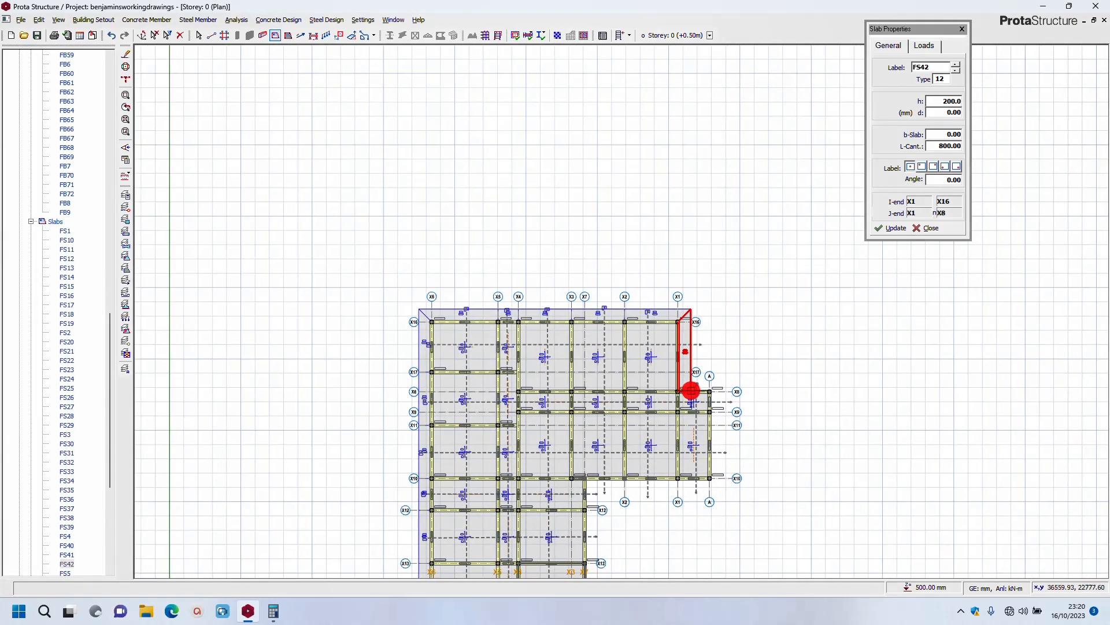
pyautogui.scroll(6, 693, 392)
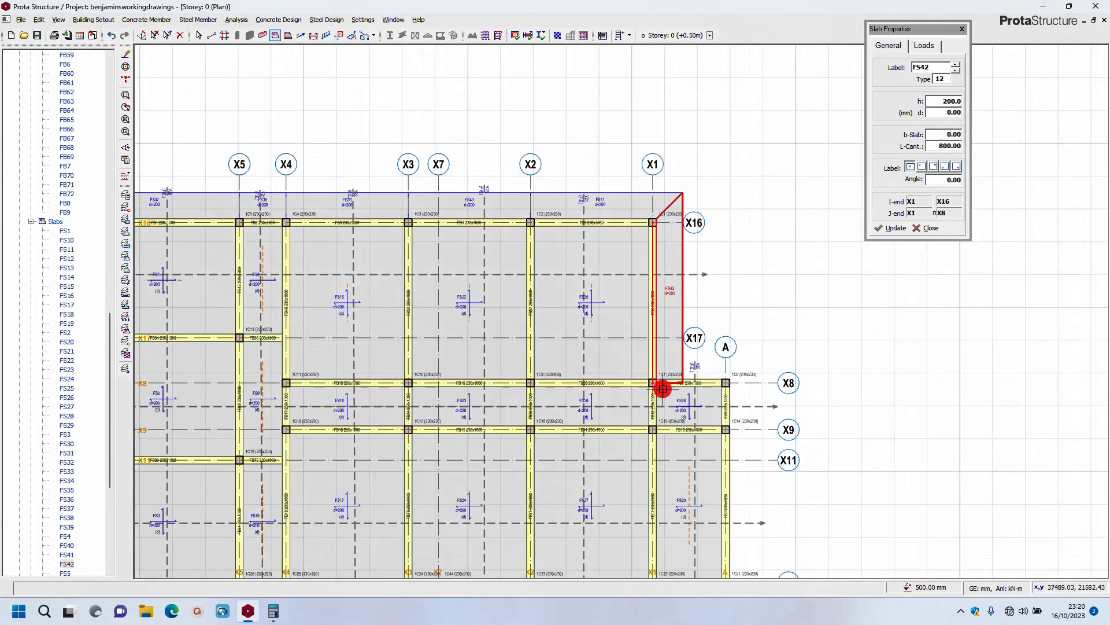
pyautogui.click(728, 373)
# - Insert a cantilever slab on the outer side of axis A between axes X8 and X9
pyautogui.scroll(-4, 729, 371)
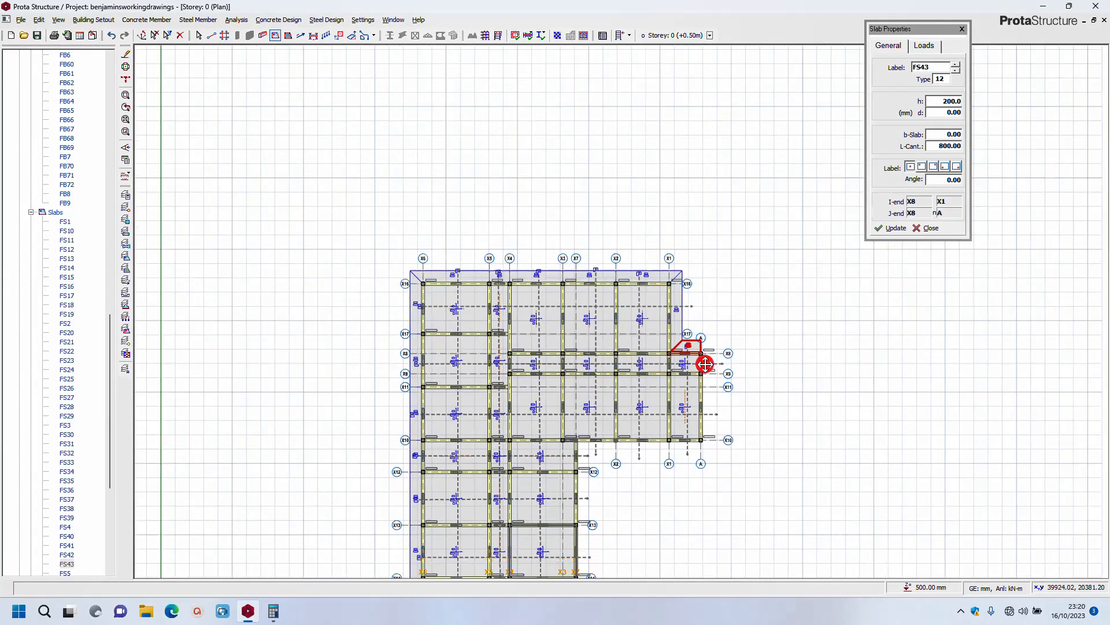
pyautogui.scroll(5, 701, 357)
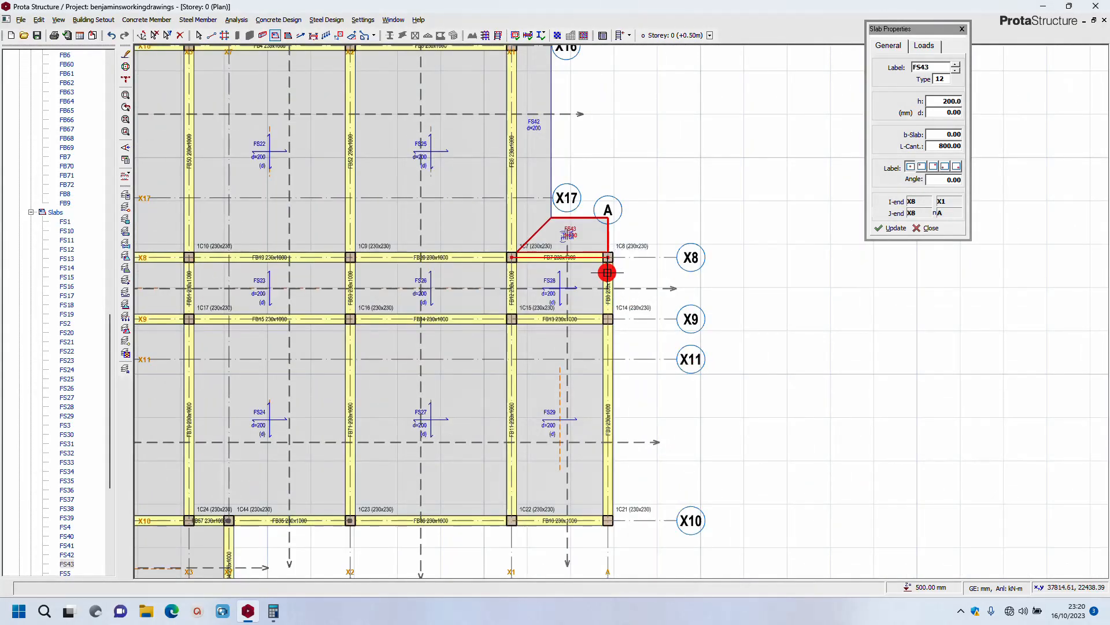
pyautogui.click(607, 320)
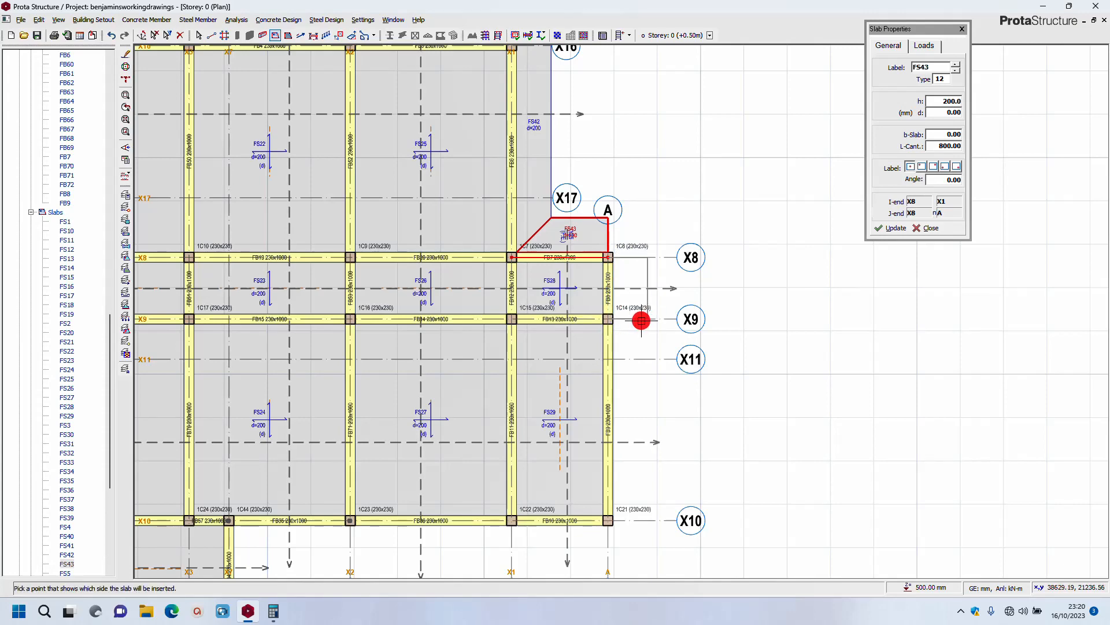
# - Add the cantilever slab outside axis A spanning from axis X9 to axis X10
pyautogui.scroll(-4, 625, 347)
pyautogui.scroll(3, 619, 347)
pyautogui.scroll(2, 619, 347)
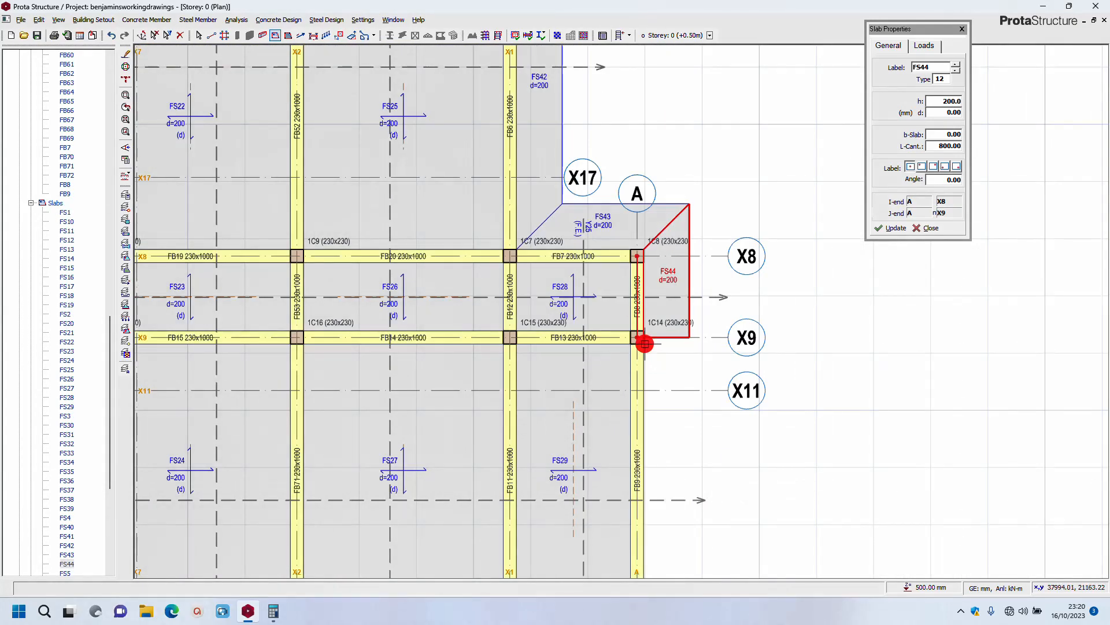
pyautogui.scroll(-2, 651, 388)
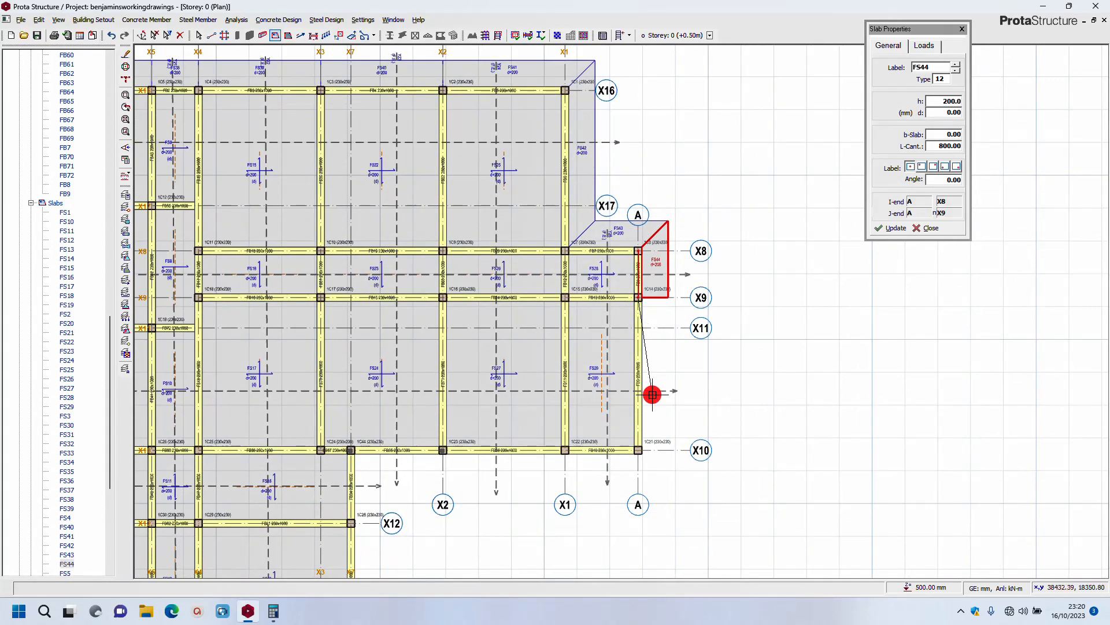
pyautogui.click(639, 451)
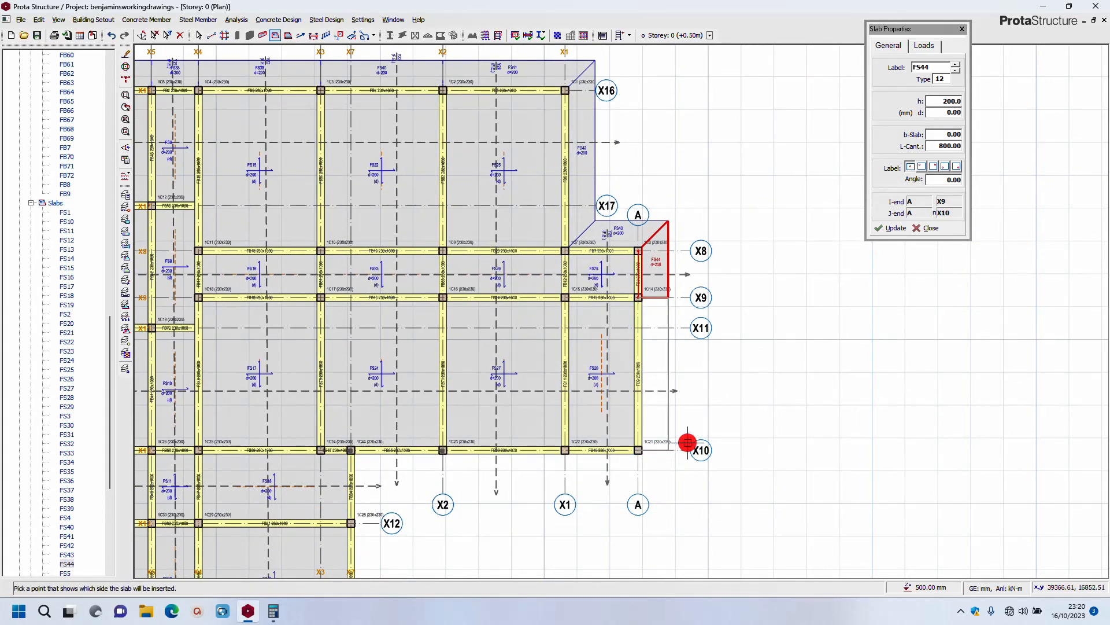
pyautogui.click(687, 446)
pyautogui.scroll(-3, 687, 442)
pyautogui.scroll(3, 674, 371)
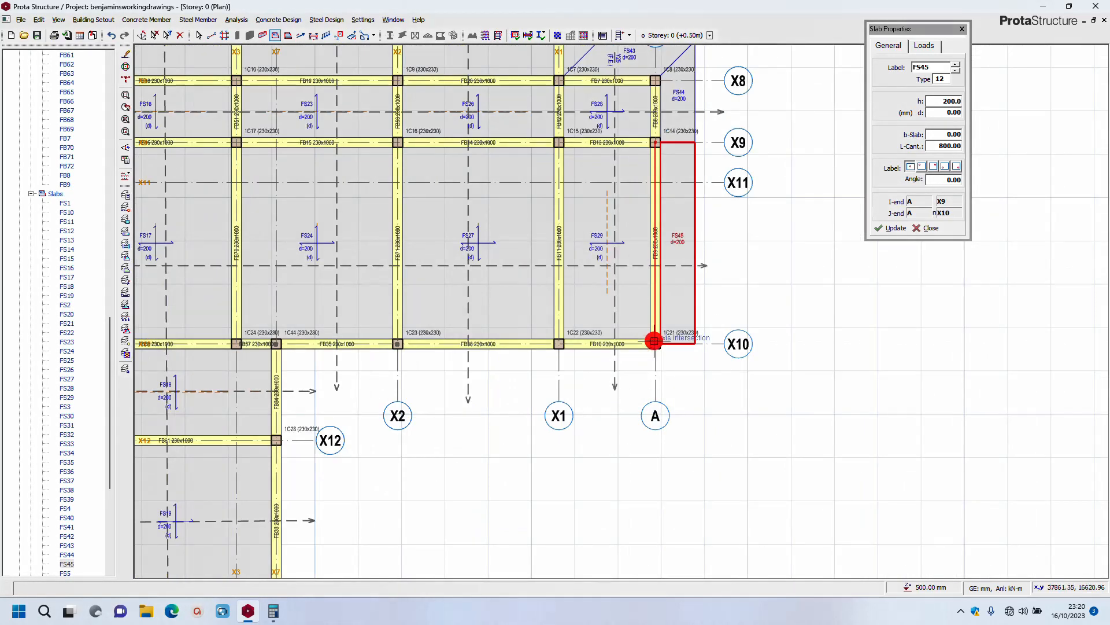
# - Add cantilever slabs along the outer side of axis X10 for the A–X1, X1–X2 and X2–X7 bays
pyautogui.click(656, 344)
pyautogui.click(556, 342)
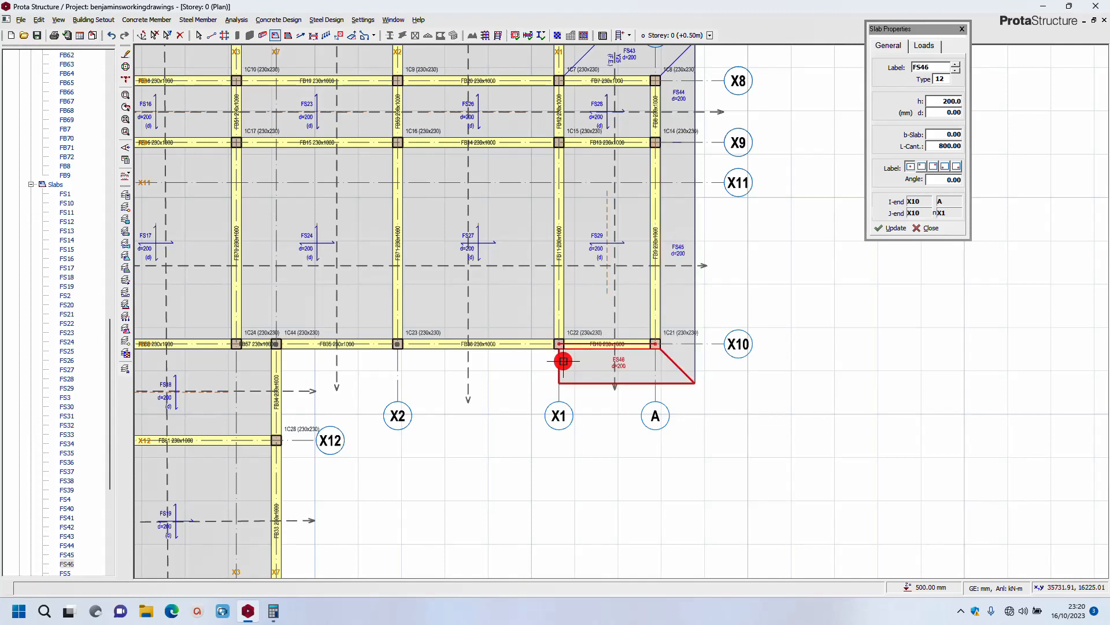
pyautogui.click(391, 343)
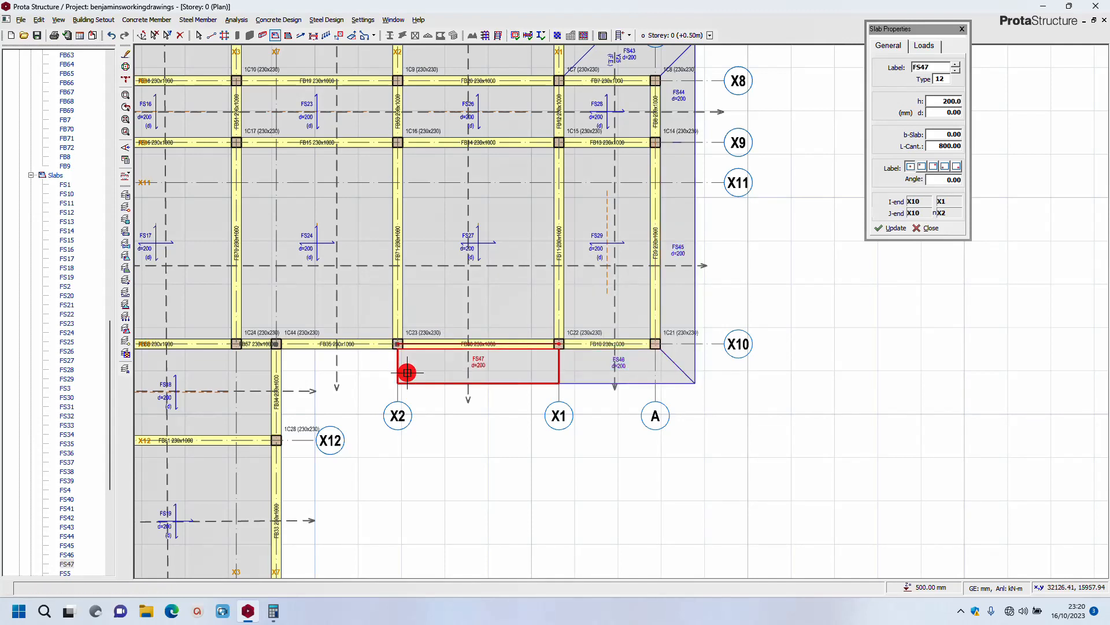
pyautogui.click(275, 345)
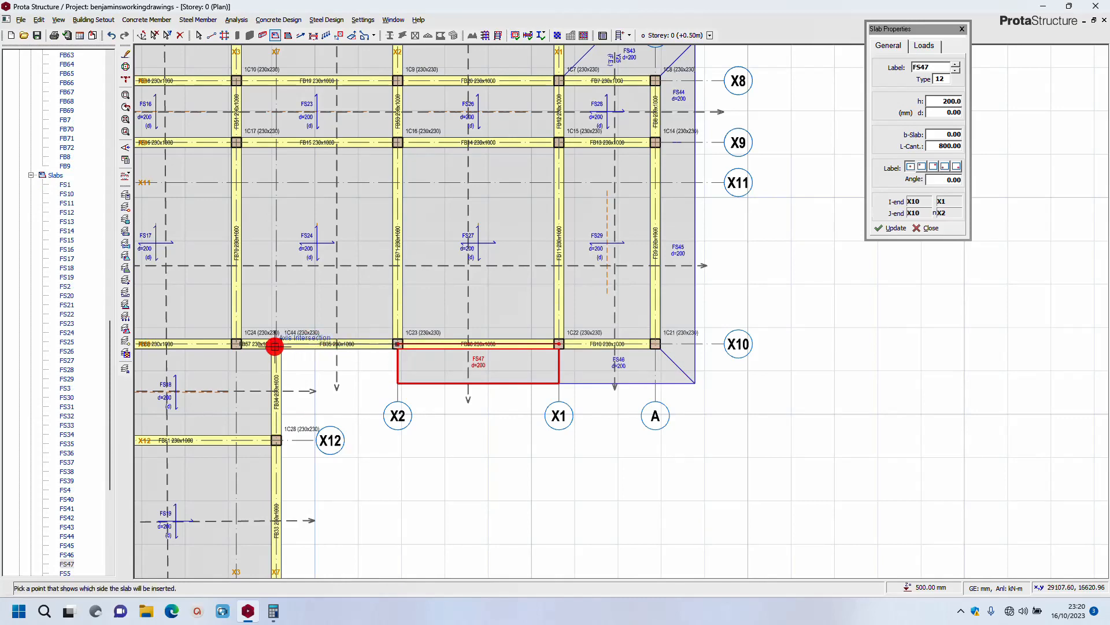
pyautogui.click(313, 389)
# - Turn the cantilever along the outer side of axis X7 with slabs from X10 to X12 and X12 to X13
pyautogui.scroll(-2, 318, 376)
pyautogui.scroll(2, 480, 295)
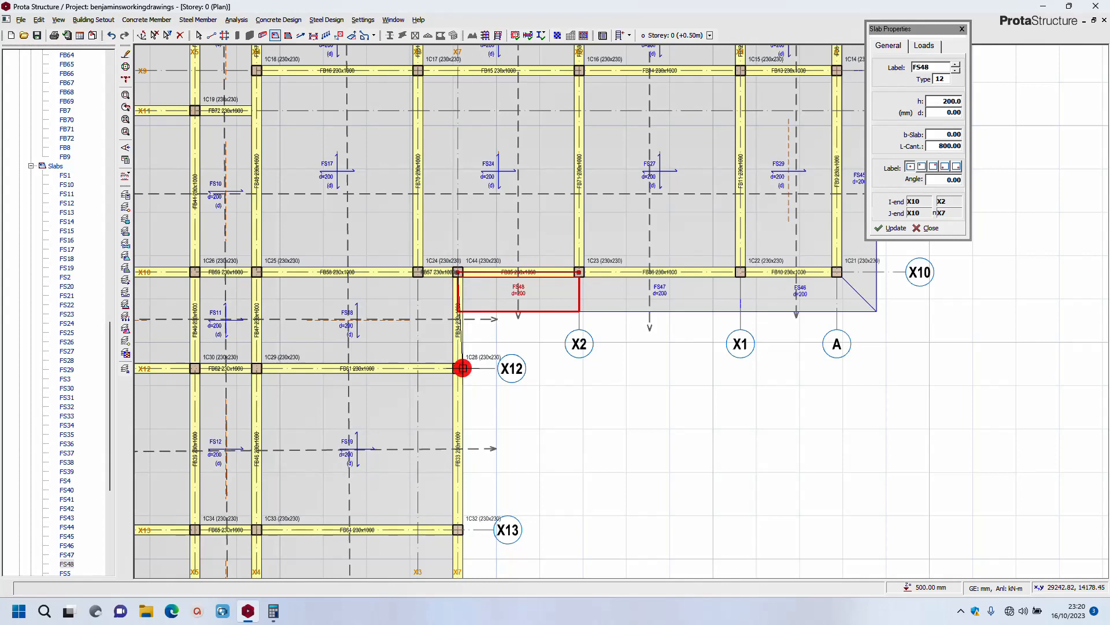
pyautogui.click(462, 368)
pyautogui.click(498, 372)
pyautogui.scroll(-2, 501, 372)
pyautogui.moveTo(528, 379); pyautogui.dragTo(530, 317, button='middle')
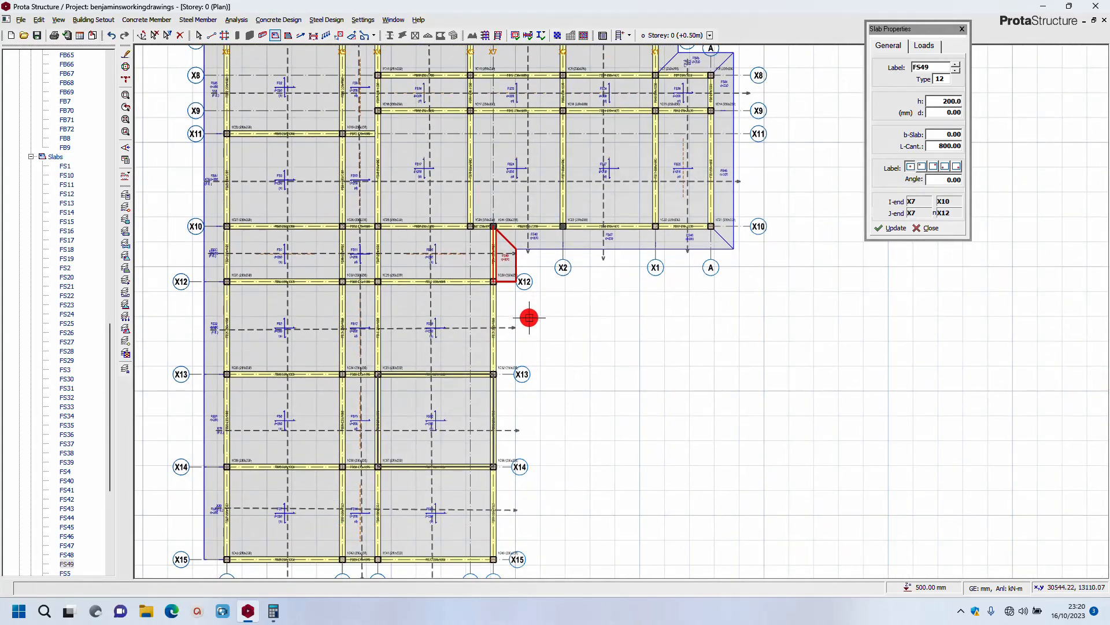
pyautogui.scroll(2, 529, 317)
pyautogui.click(452, 235)
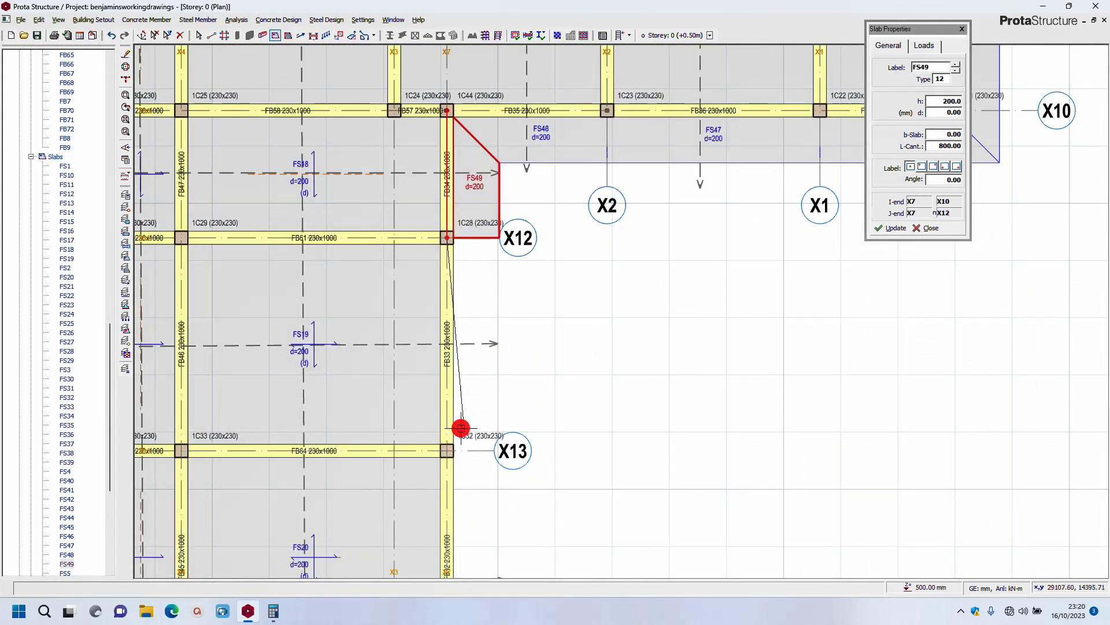
pyautogui.click(447, 451)
# - Extend the cantilever outside axis X7 with slabs for the X13–X14 and X14–X15 bays
pyautogui.scroll(-2, 503, 436)
pyautogui.moveTo(564, 442); pyautogui.dragTo(593, 258, button='middle')
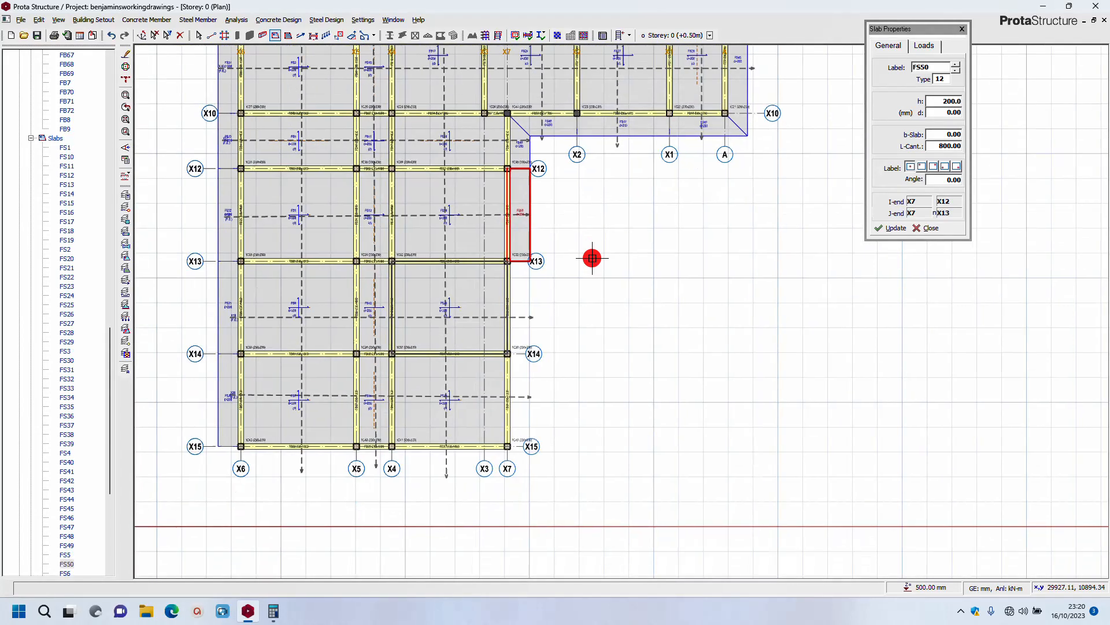
pyautogui.scroll(1, 508, 255)
pyautogui.click(466, 246)
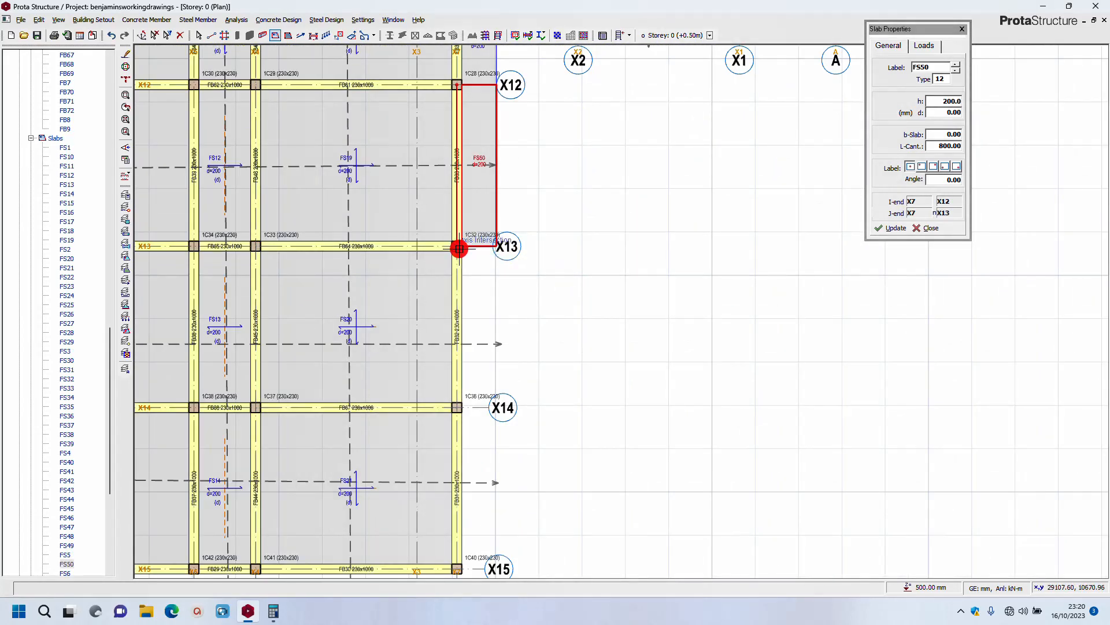
pyautogui.click(457, 407)
pyautogui.click(528, 399)
pyautogui.scroll(-2, 562, 377)
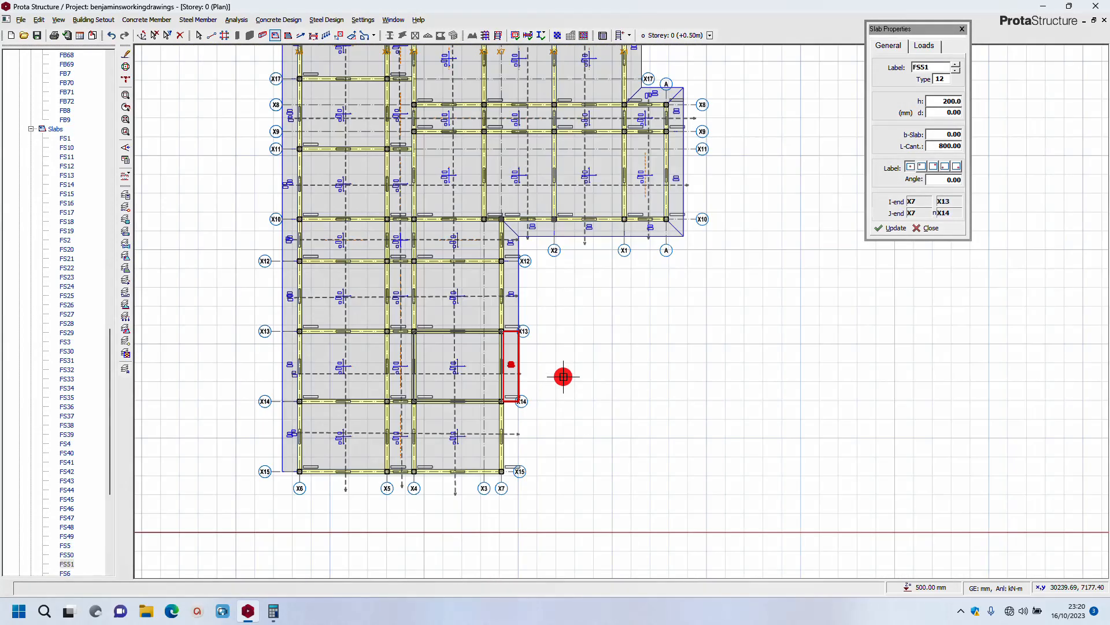
pyautogui.scroll(1, 587, 278)
pyautogui.click(518, 306)
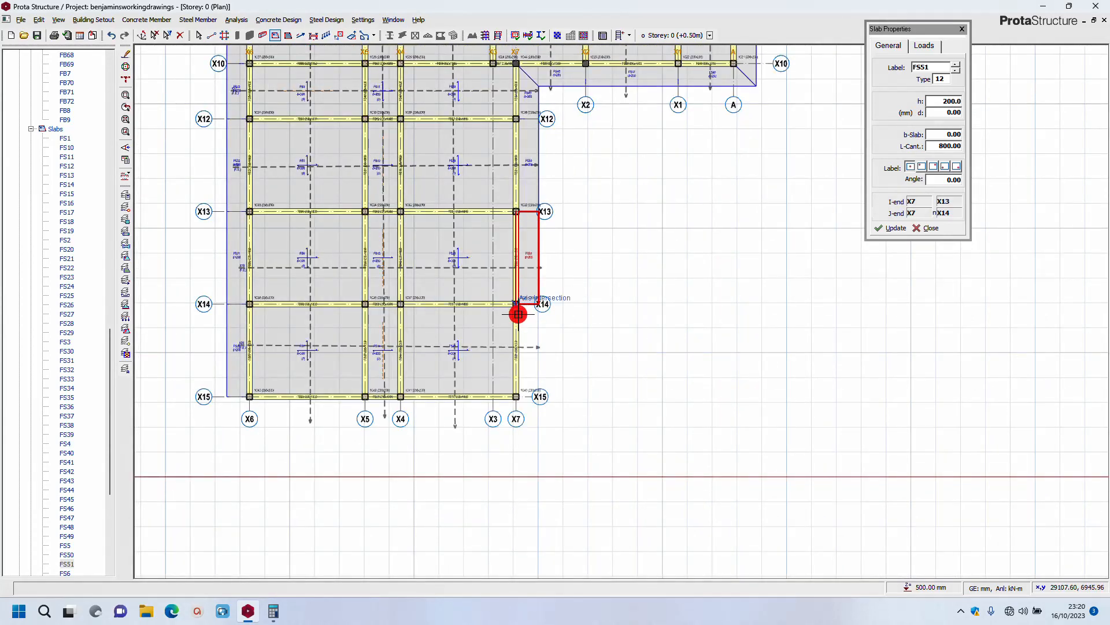
pyautogui.click(516, 396)
pyautogui.click(552, 394)
# - Close the perimeter with cantilever slabs outside axis X15 for the X7–X4, X4–X5 and X5–X6 bays
pyautogui.scroll(-3, 551, 405)
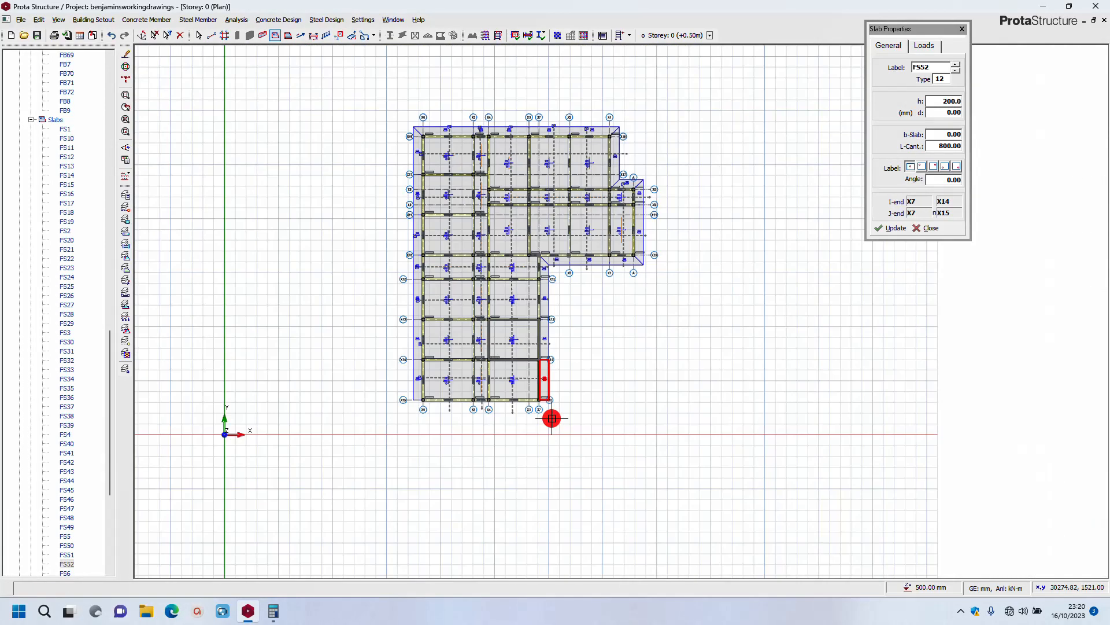
pyautogui.scroll(5, 583, 354)
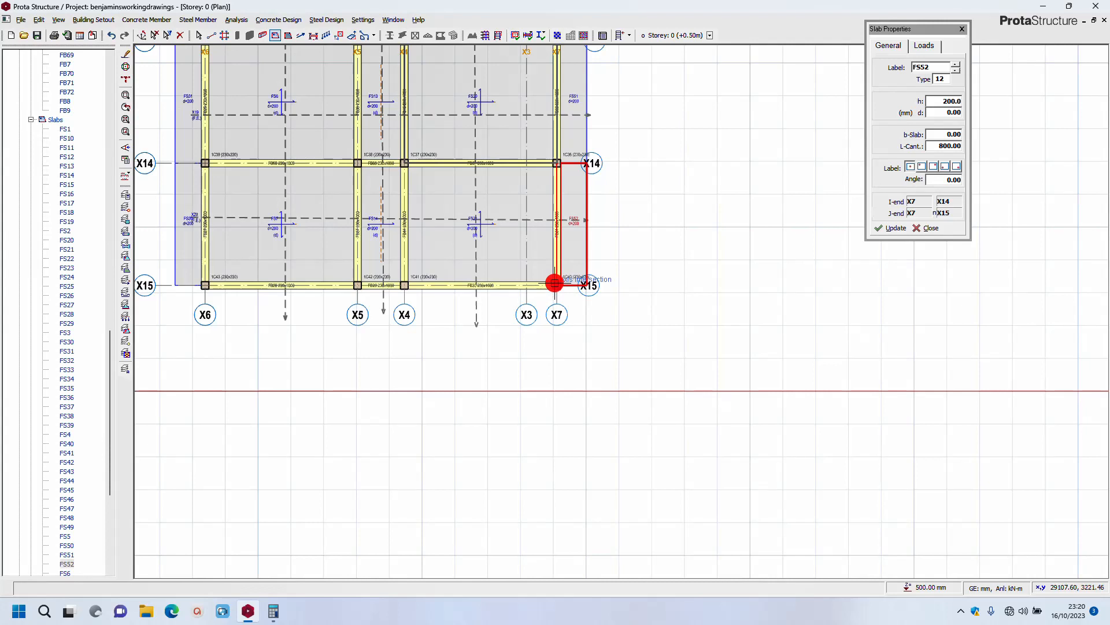
pyautogui.click(555, 283)
pyautogui.click(405, 285)
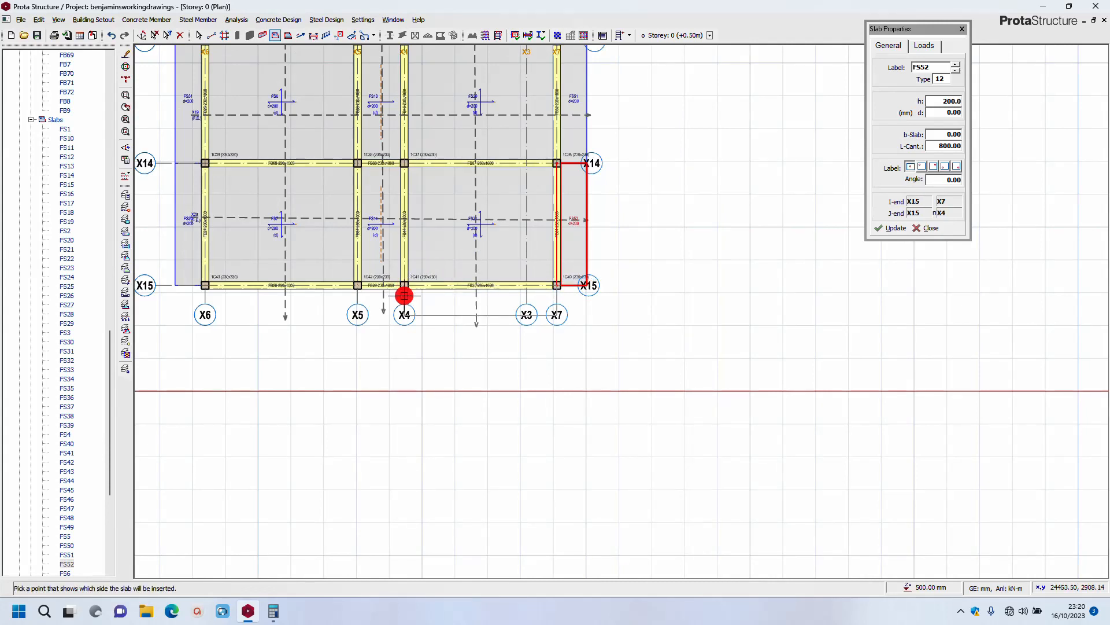
pyautogui.click(404, 295)
pyautogui.click(405, 286)
pyautogui.click(358, 285)
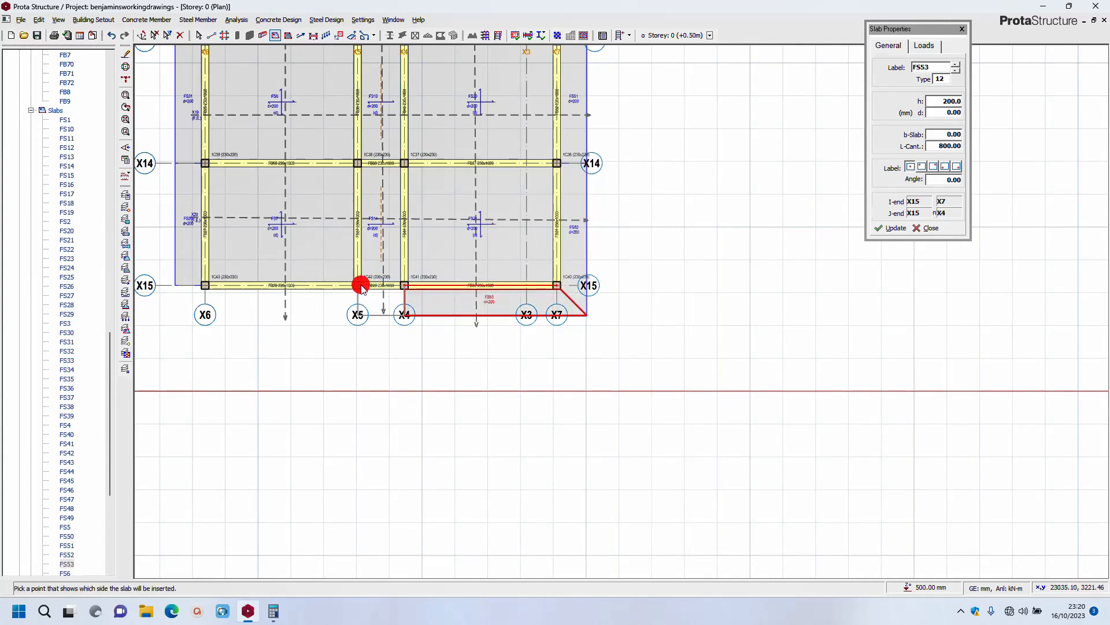
pyautogui.click(357, 303)
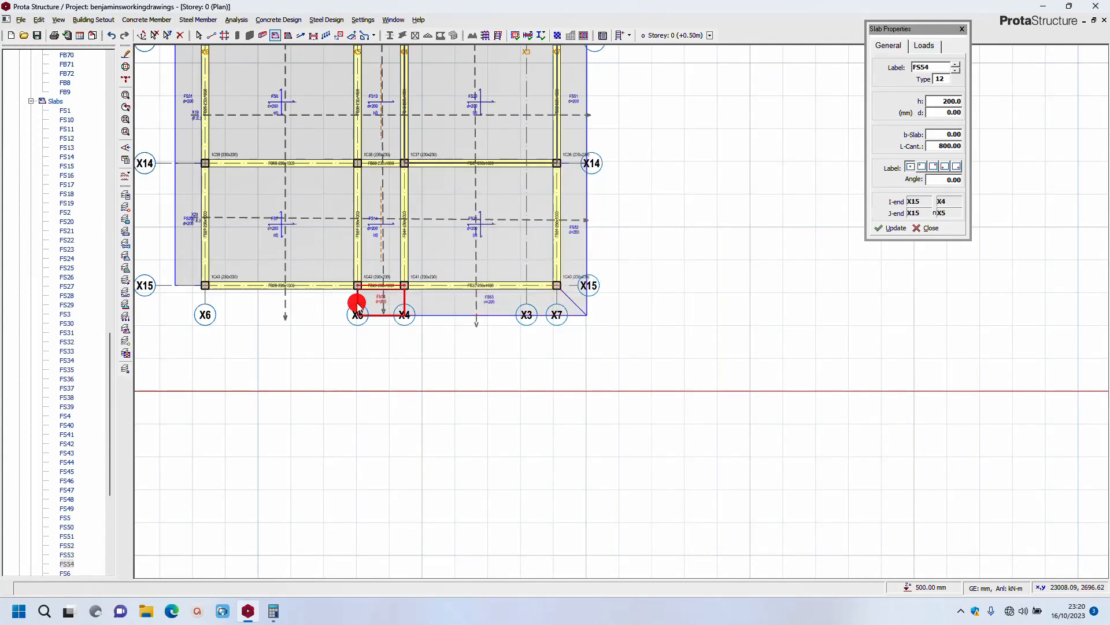
pyautogui.click(202, 288)
pyautogui.click(202, 299)
# - Review the complete cantilever perimeter in plan and switch the Storey 0 view to 3D
pyautogui.scroll(-5, 242, 297)
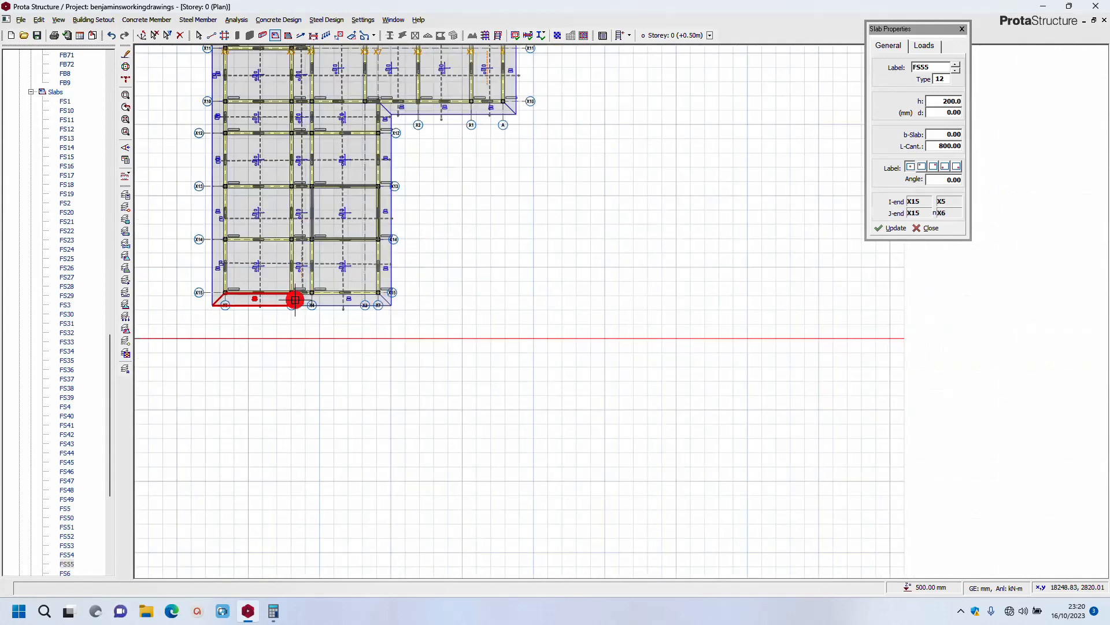
pyautogui.moveTo(482, 276); pyautogui.dragTo(560, 286, button='middle')
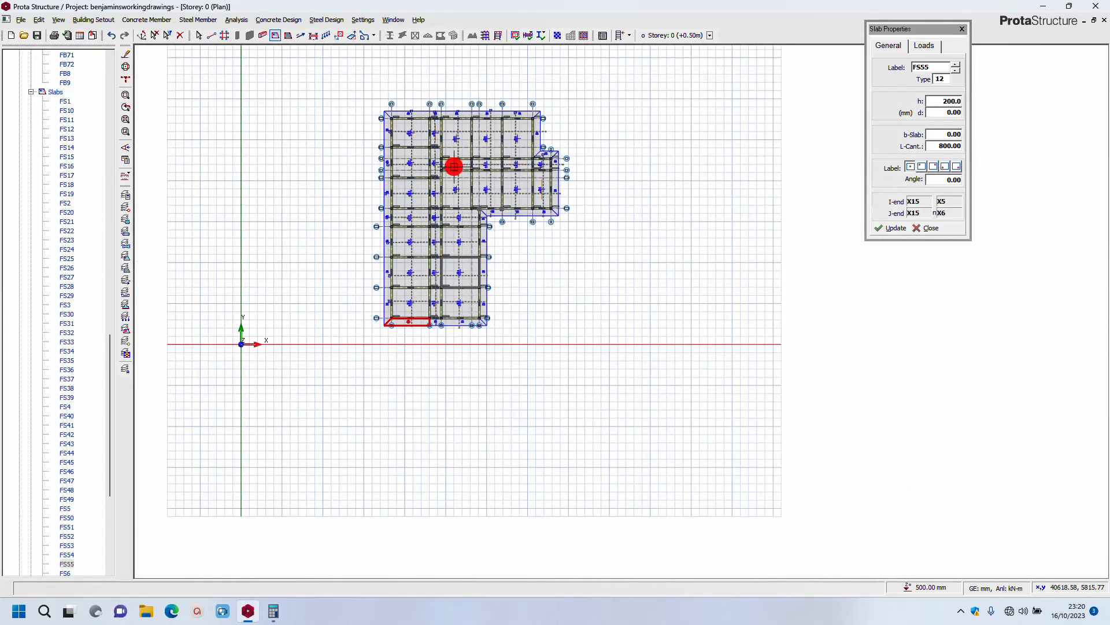
pyautogui.scroll(3, 454, 166)
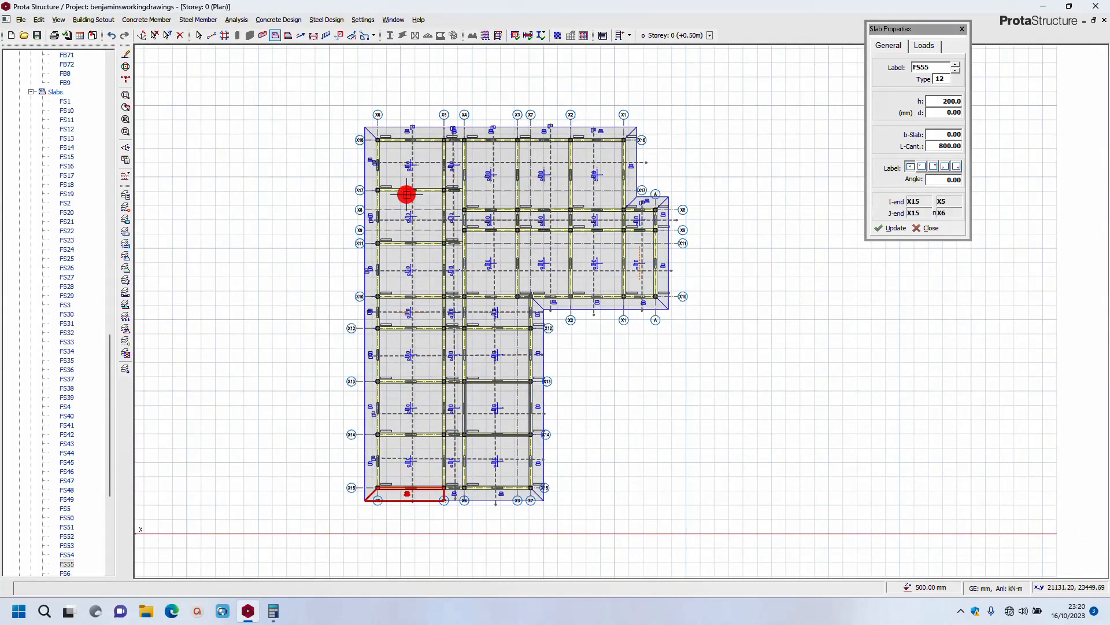
pyautogui.scroll(15, 74, 126)
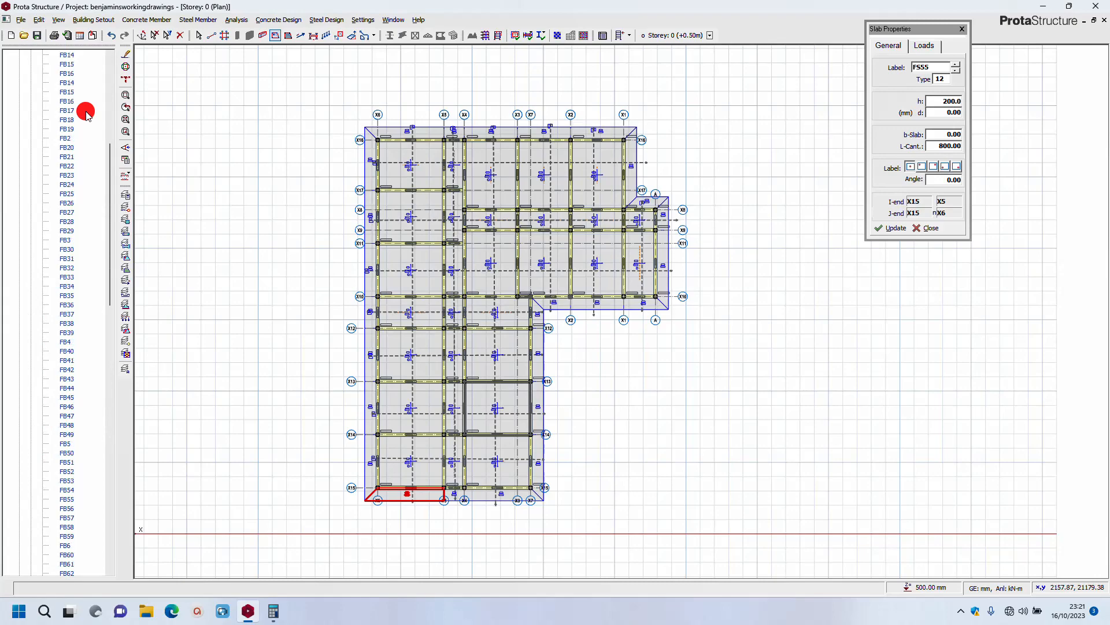
pyautogui.scroll(6, 84, 110)
pyautogui.click(58, 119)
pyautogui.rightClick(60, 119)
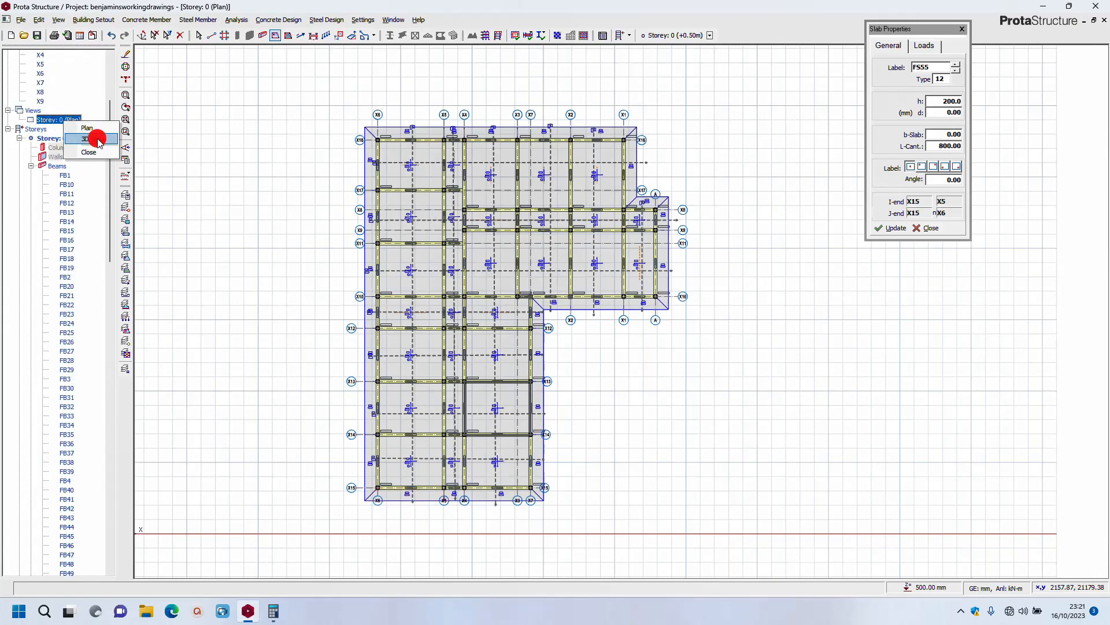
pyautogui.click(97, 140)
# - Examine the perimeter cantilever slabs in 3D from beneath the floor and around the building's outer corners
pyautogui.moveTo(317, 322); pyautogui.dragTo(872, 306, button='middle')
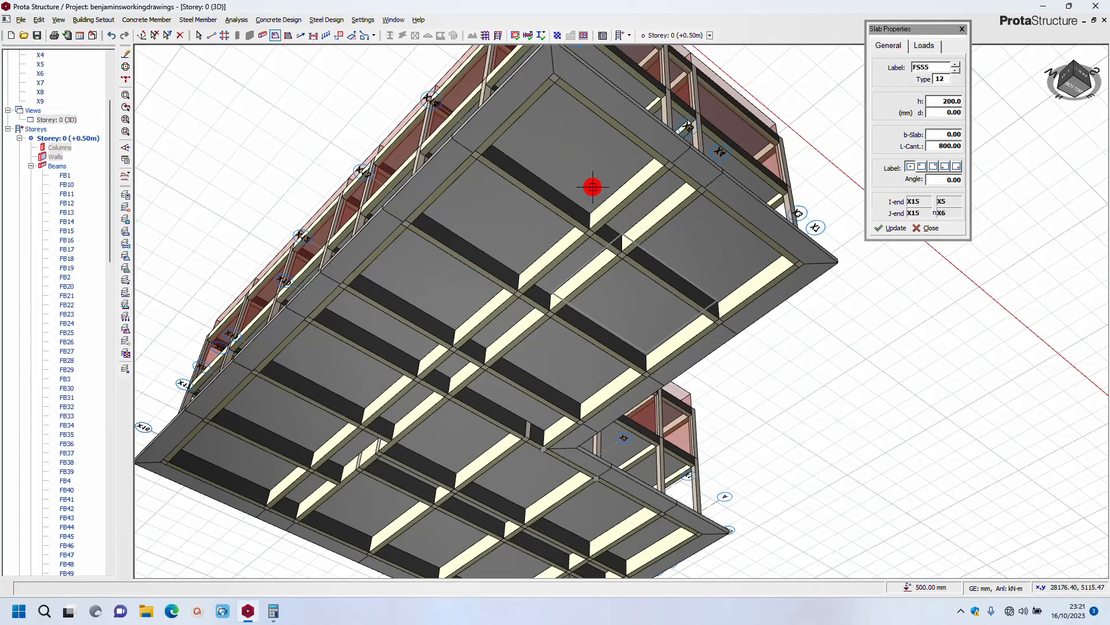
pyautogui.scroll(-2, 730, 289)
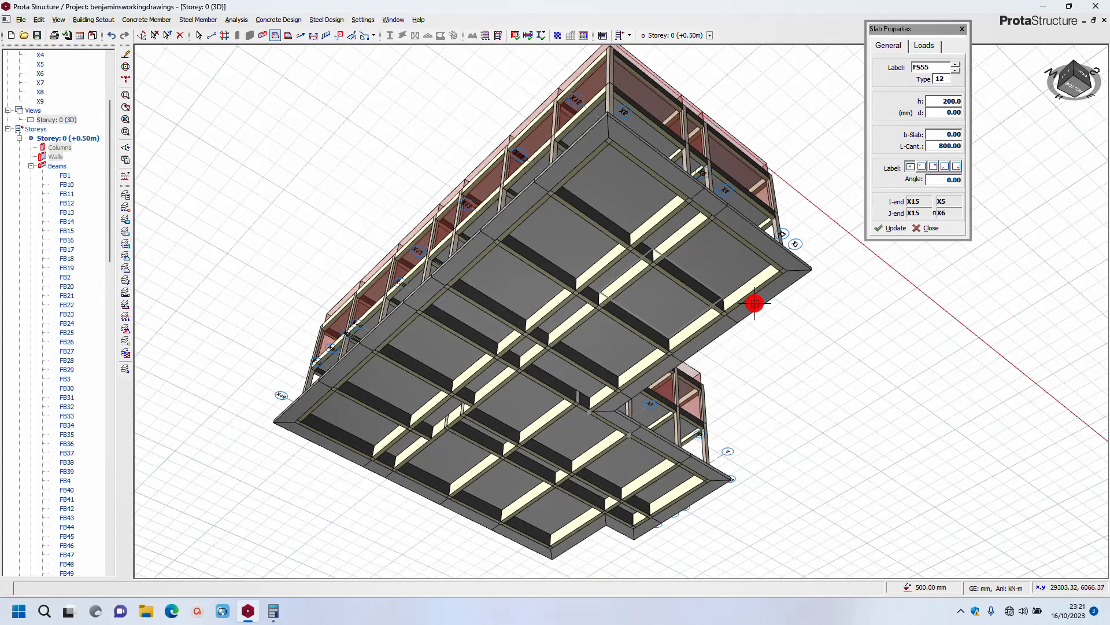
pyautogui.scroll(2, 746, 294)
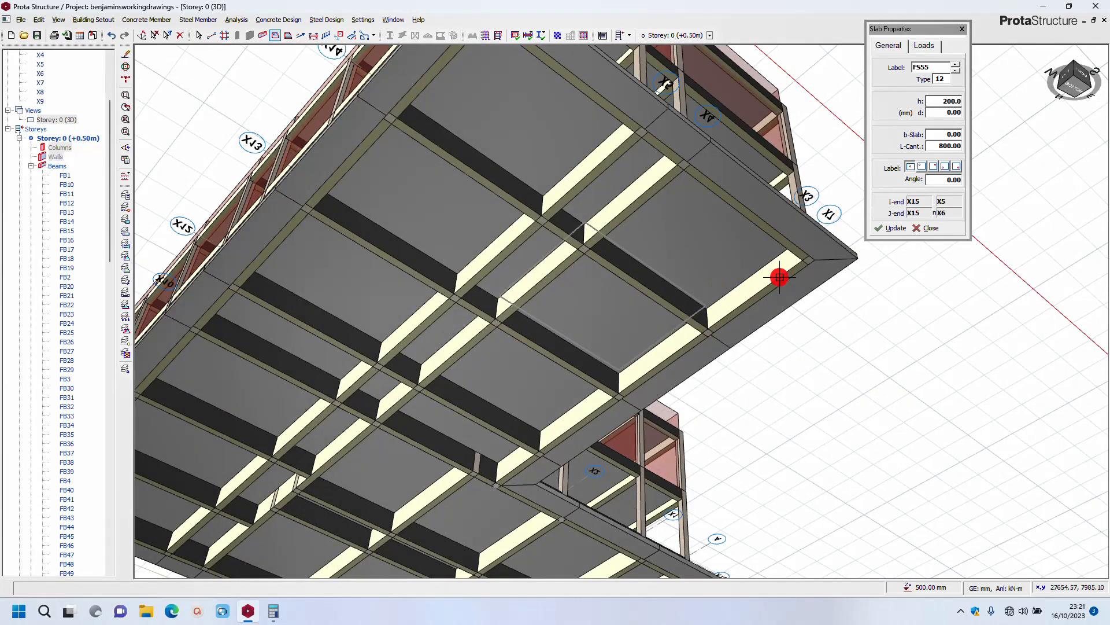
pyautogui.scroll(-3, 855, 310)
pyautogui.moveTo(855, 310); pyautogui.dragTo(755, 347, button='middle')
pyautogui.moveTo(865, 337); pyautogui.dragTo(860, 367, button='middle')
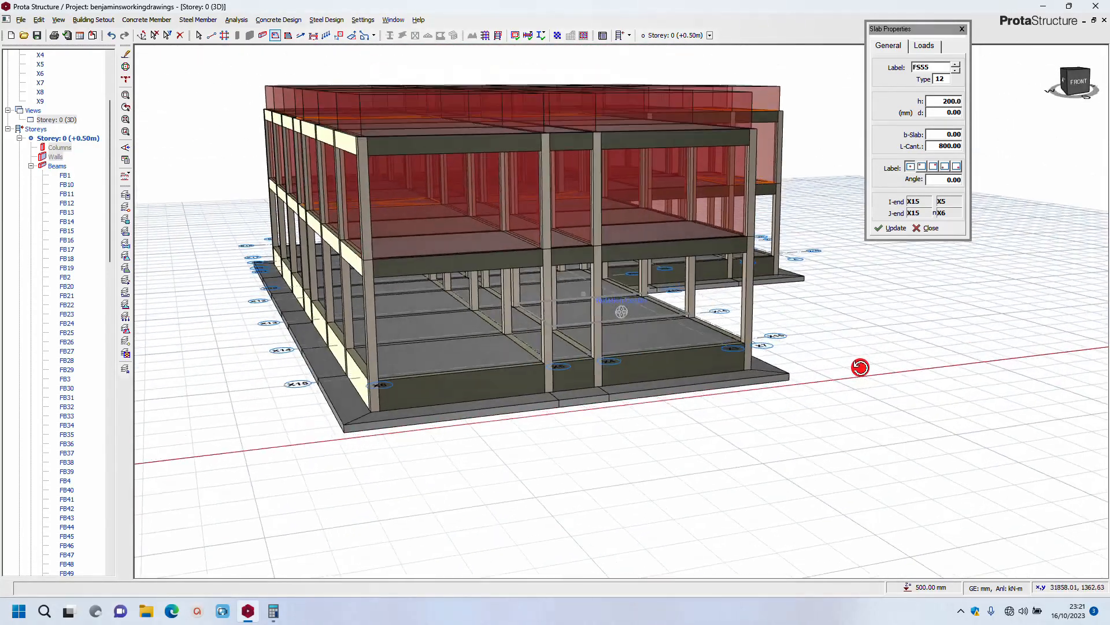
pyautogui.scroll(3, 682, 424)
pyautogui.moveTo(721, 434); pyautogui.dragTo(773, 432, button='middle')
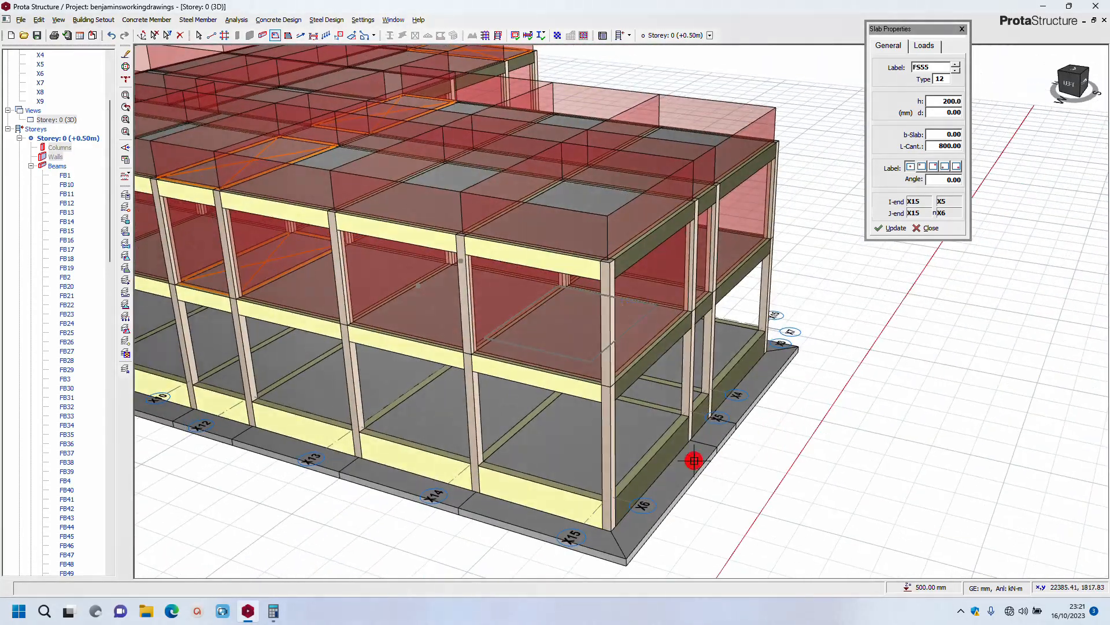
pyautogui.scroll(5, 684, 498)
pyautogui.scroll(-2, 676, 498)
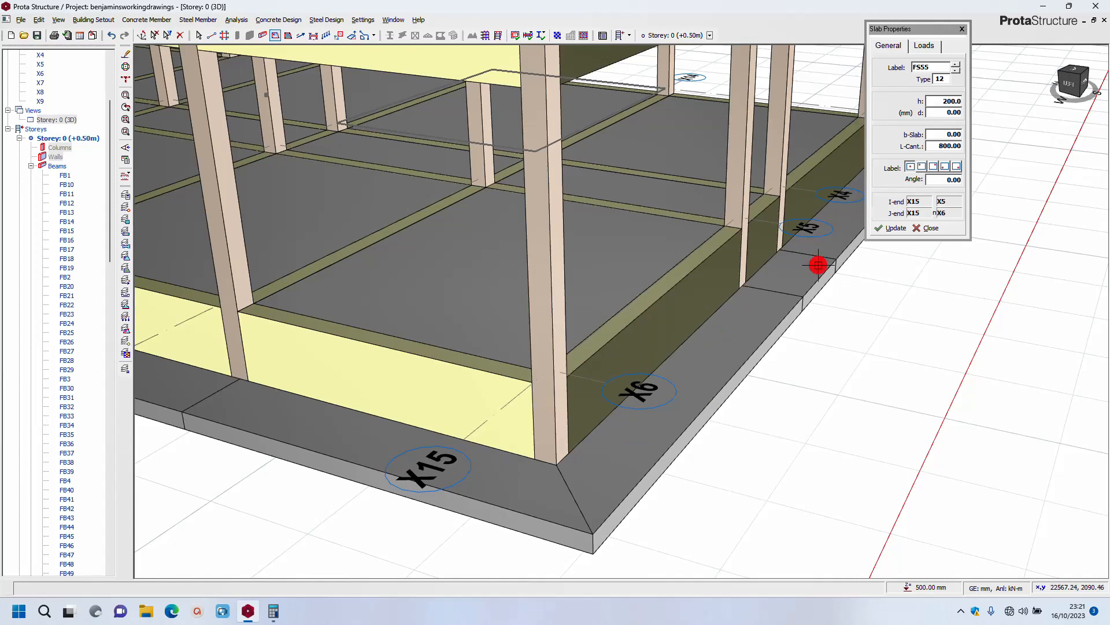
pyautogui.scroll(-4, 803, 265)
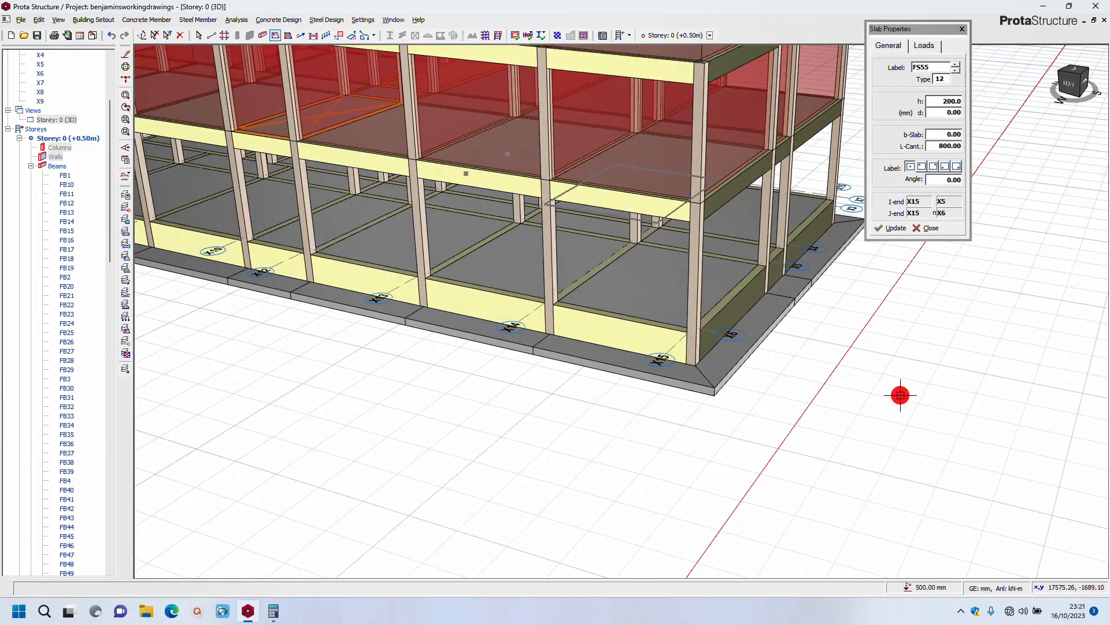
pyautogui.moveTo(900, 389)
pyautogui.mouseDown(button='middle')
pyautogui.moveTo(765, 415)
pyautogui.moveTo(781, 376)
pyautogui.moveTo(921, 376)
pyautogui.moveTo(767, 389)
pyautogui.moveTo(832, 418)
pyautogui.moveTo(896, 417)
pyautogui.mouseUp(button='middle')
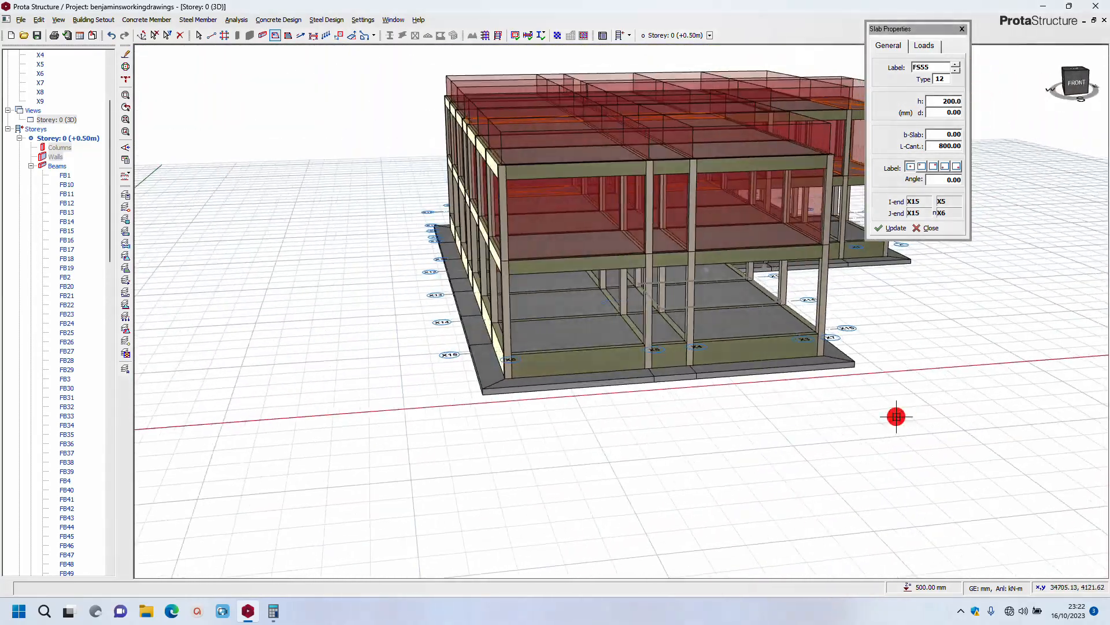
# - Return the Storey 0 view to plan and end slab insertion by closing the slab properties
pyautogui.rightClick(66, 119)
pyautogui.click(100, 129)
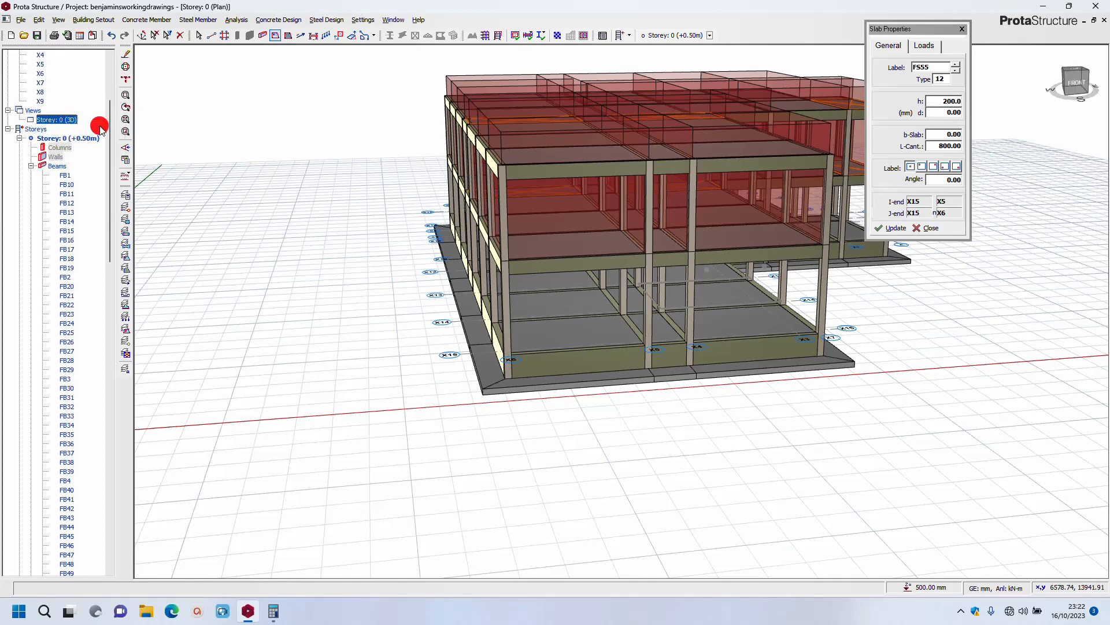
pyautogui.scroll(-3, 622, 322)
pyautogui.scroll(2, 565, 300)
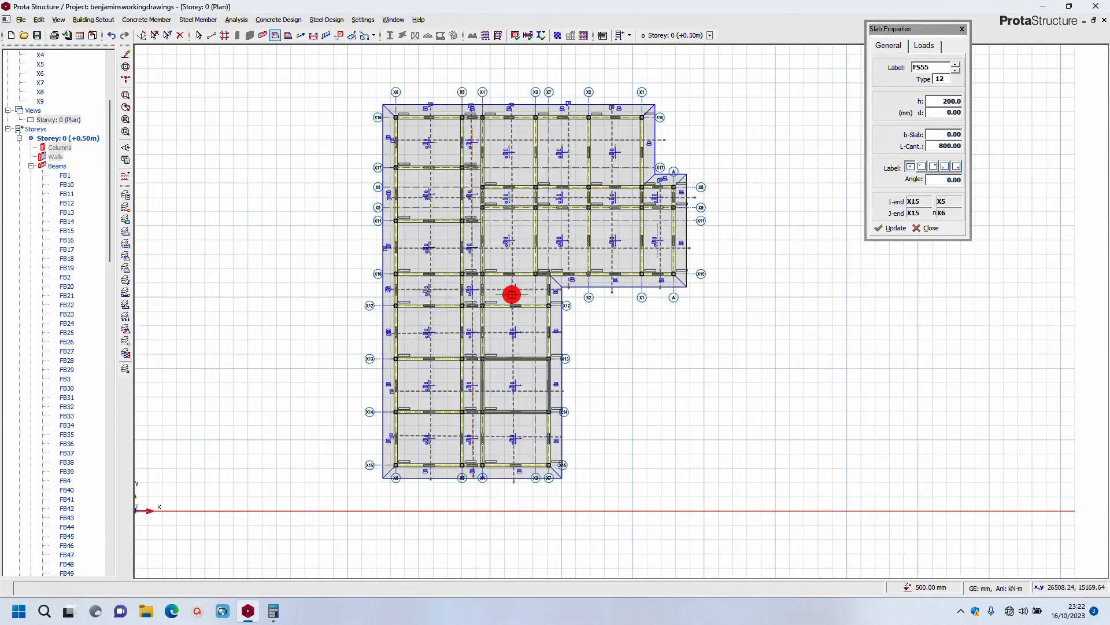
pyautogui.scroll(1, 512, 294)
pyautogui.scroll(-3, 520, 285)
pyautogui.scroll(2, 522, 226)
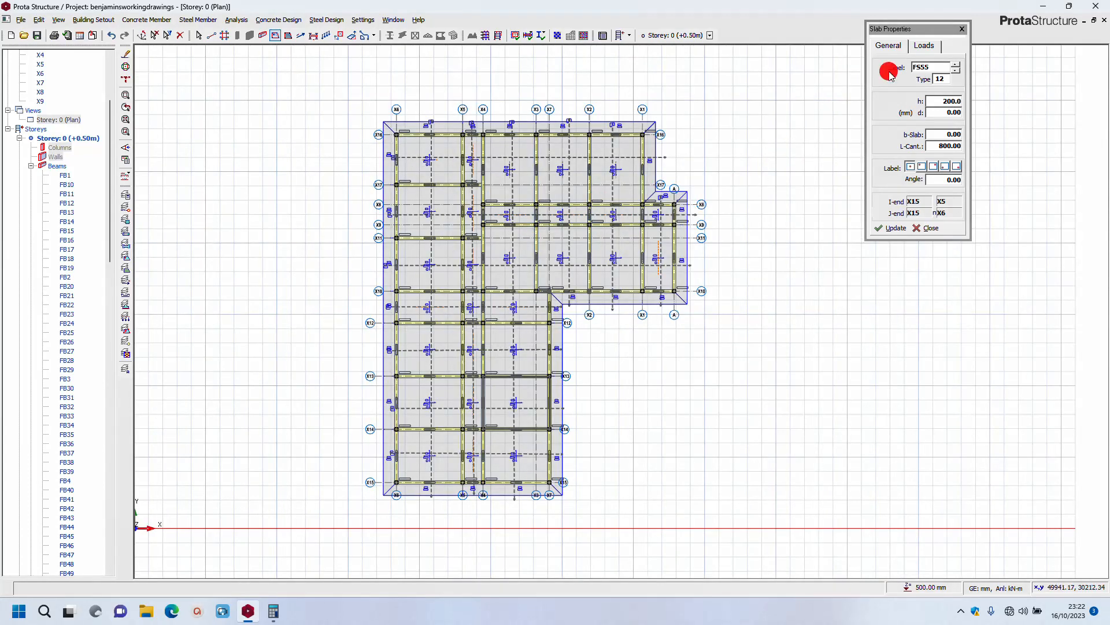
pyautogui.click(933, 231)
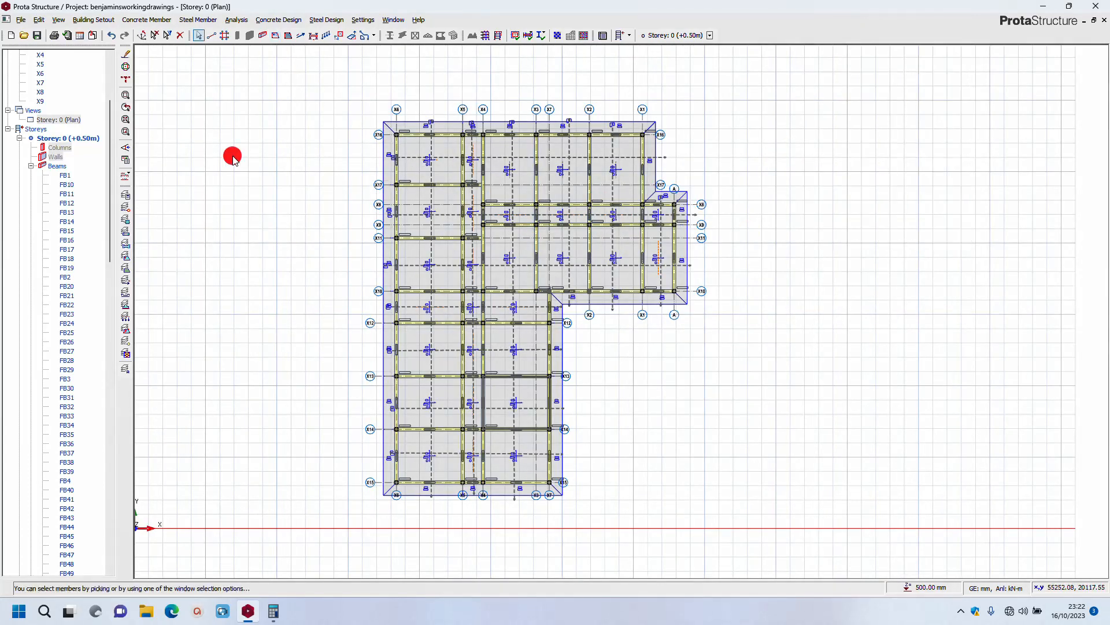
# - Open the FE raft foundation analysis settings with column sections included in the FE model and beam torsional stiffnesses considered
pyautogui.click(246, 26)
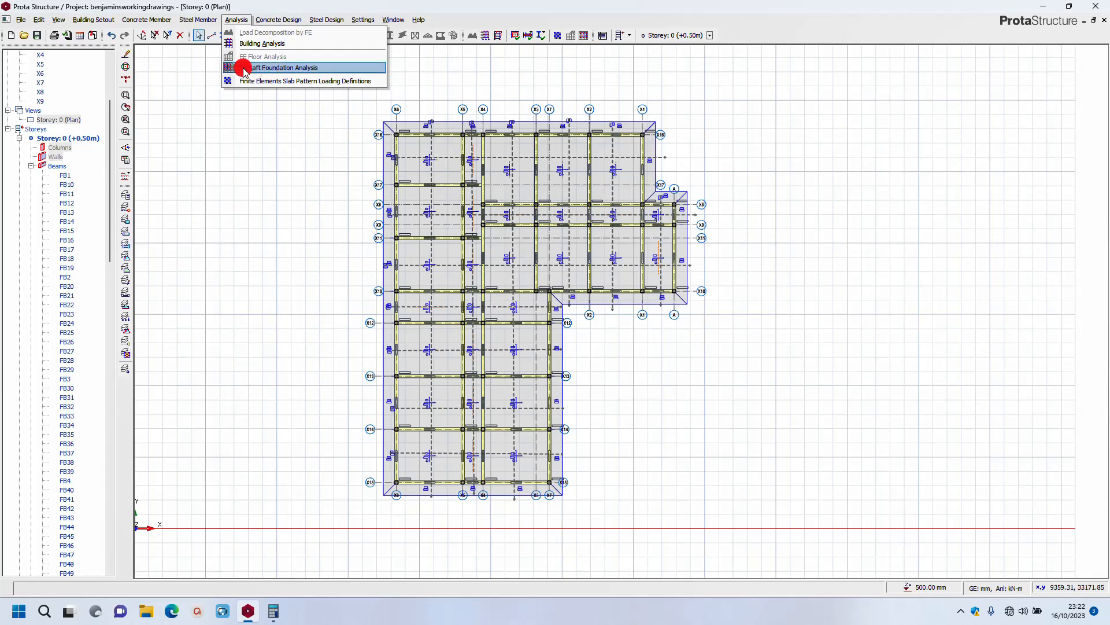
pyautogui.click(299, 68)
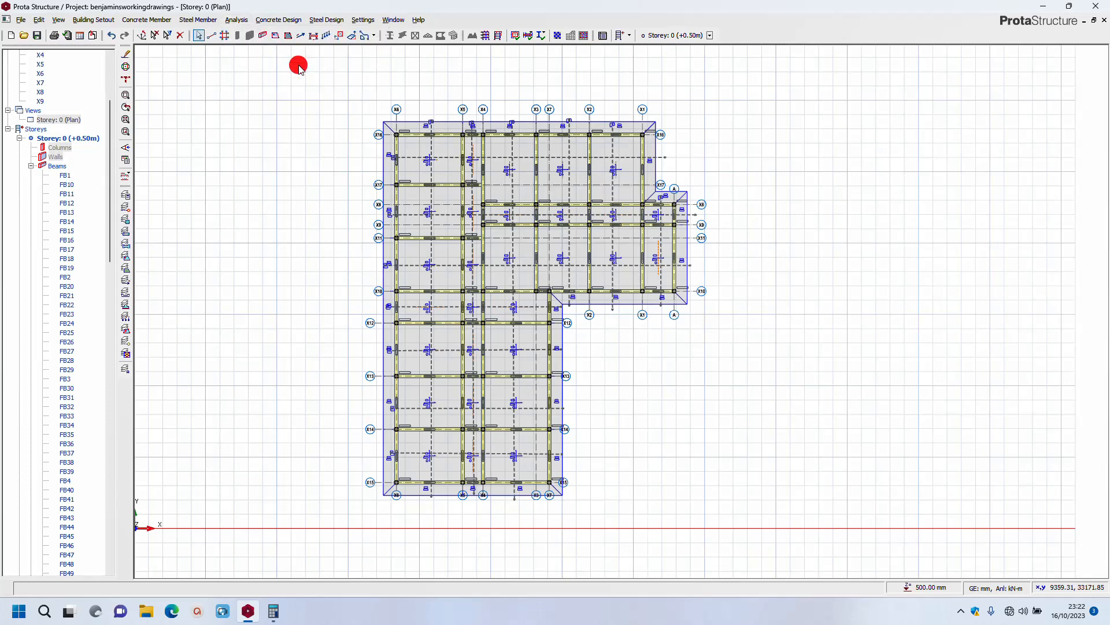
pyautogui.click(483, 326)
pyautogui.click(432, 250)
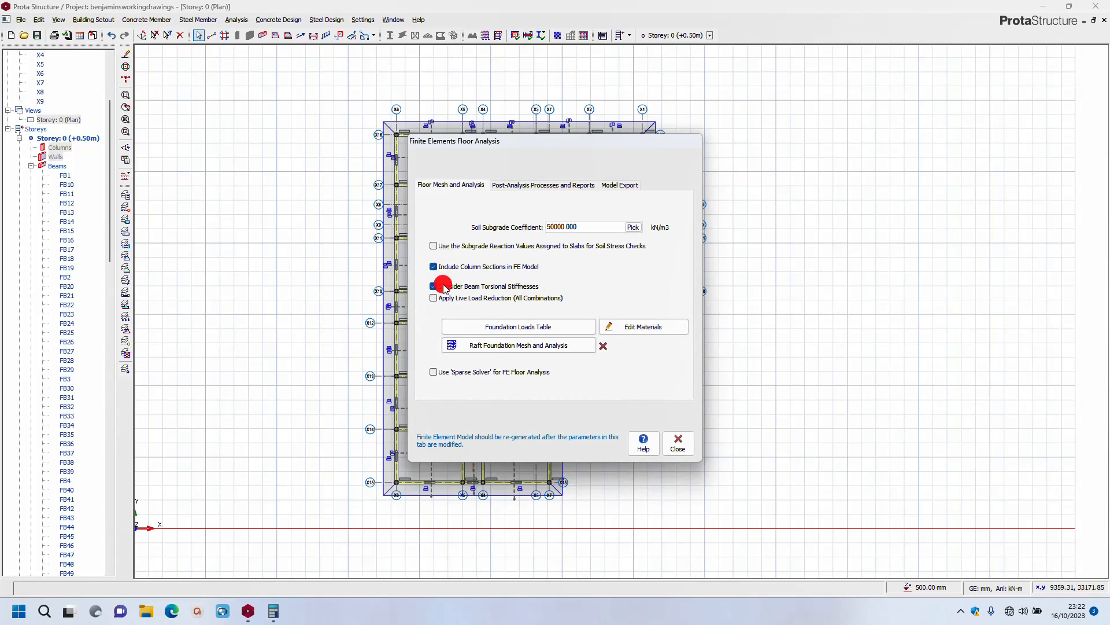
pyautogui.click(433, 267)
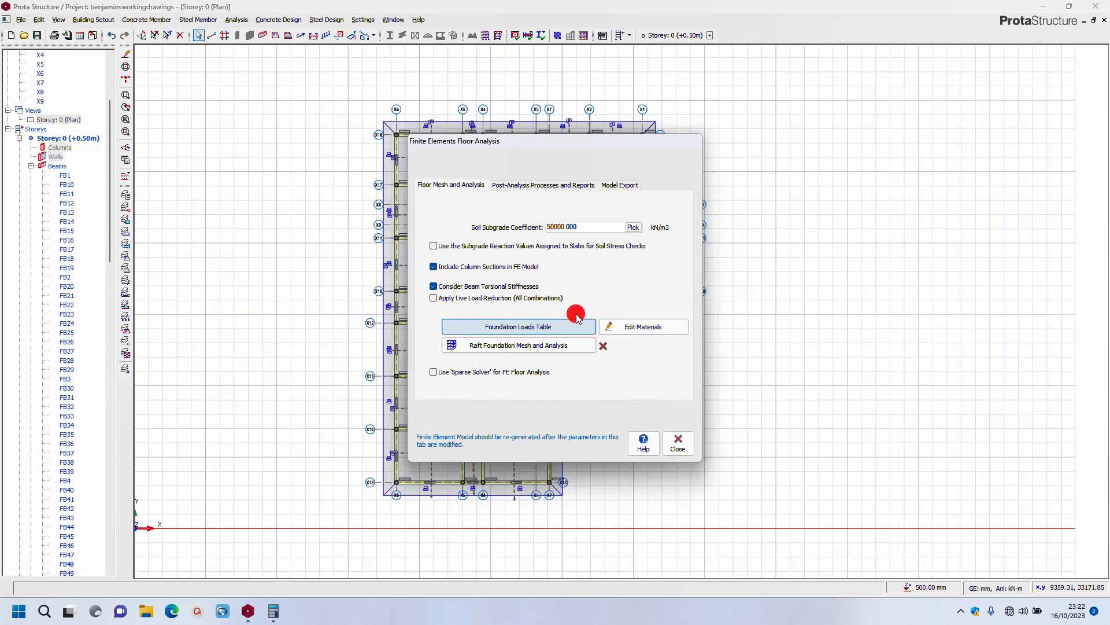
# - Enable slab-assigned subgrade reaction values for soil stress checks and live load reduction for all combinations, and save the project
pyautogui.click(434, 247)
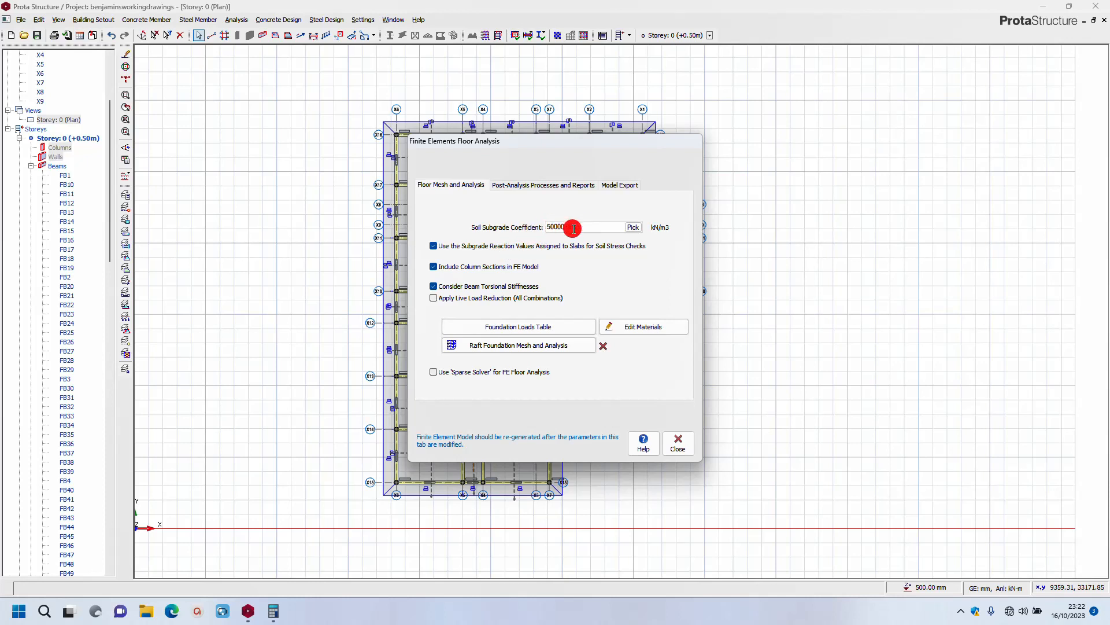
pyautogui.click(457, 306)
pyautogui.click(680, 445)
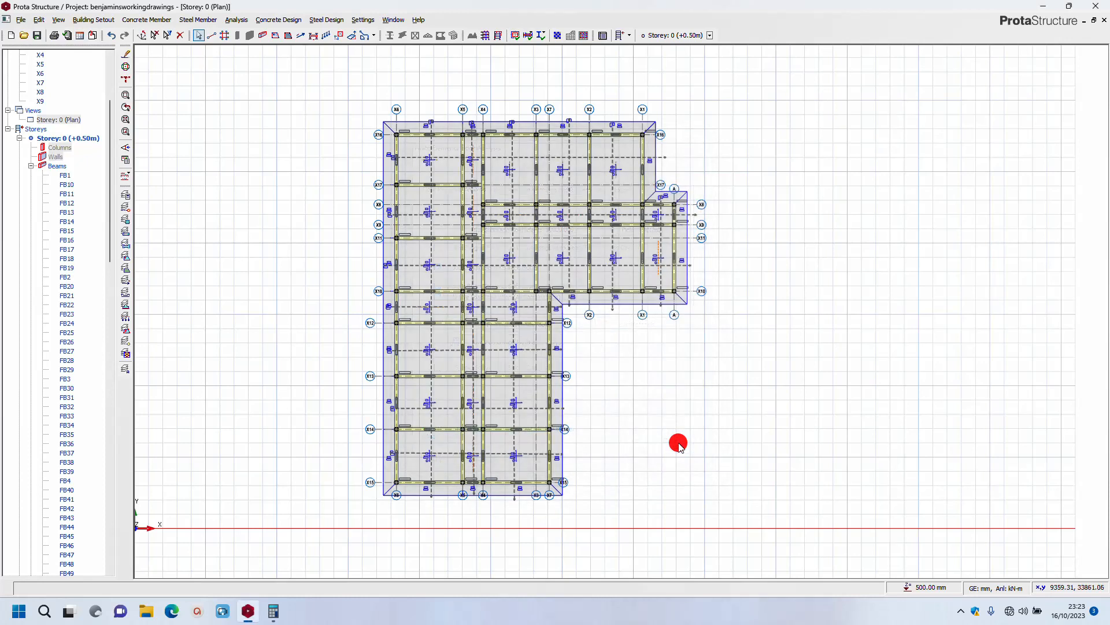
pyautogui.click(36, 37)
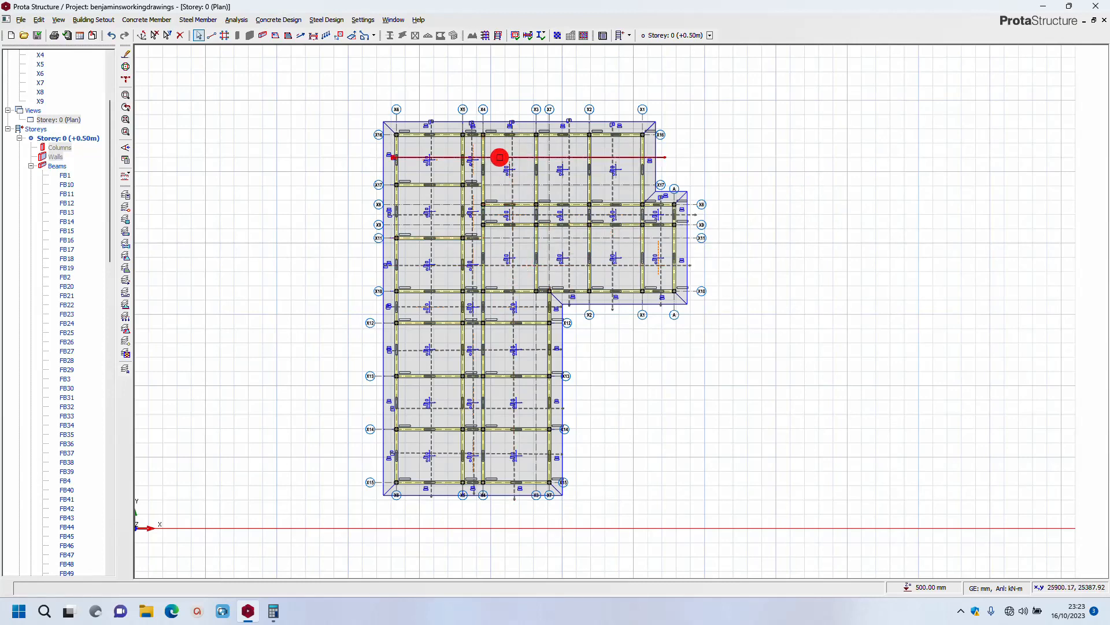
# - Start the raft foundation mesh and analysis, replacing the existing FE model, and generate the mesh with uniformity factor 25 and plate element size 800
pyautogui.scroll(2, 513, 107)
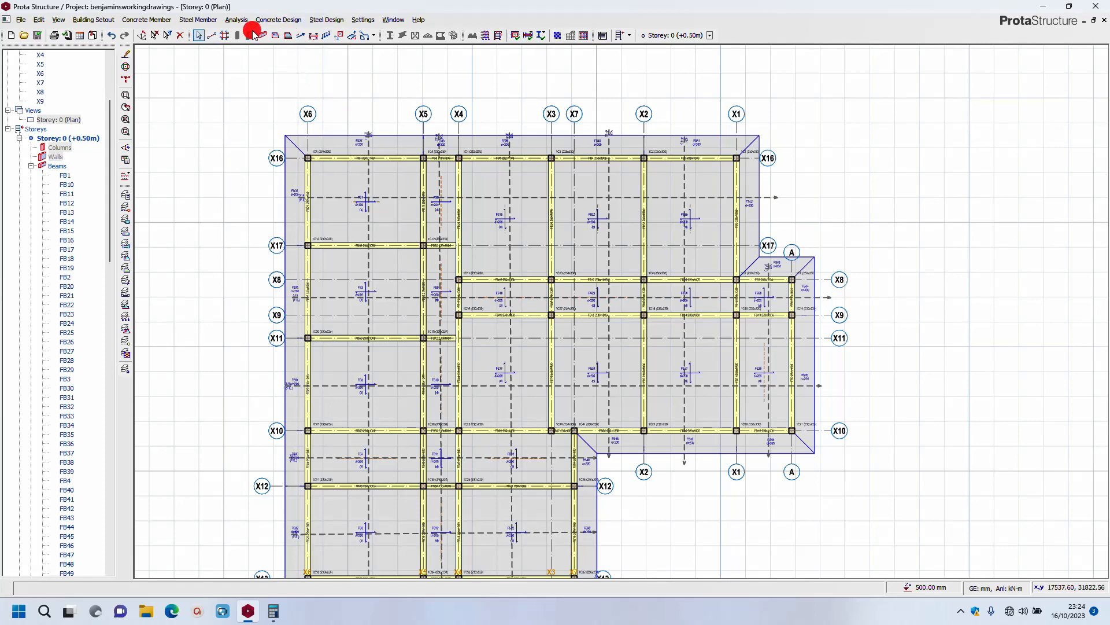
pyautogui.scroll(-3, 508, 240)
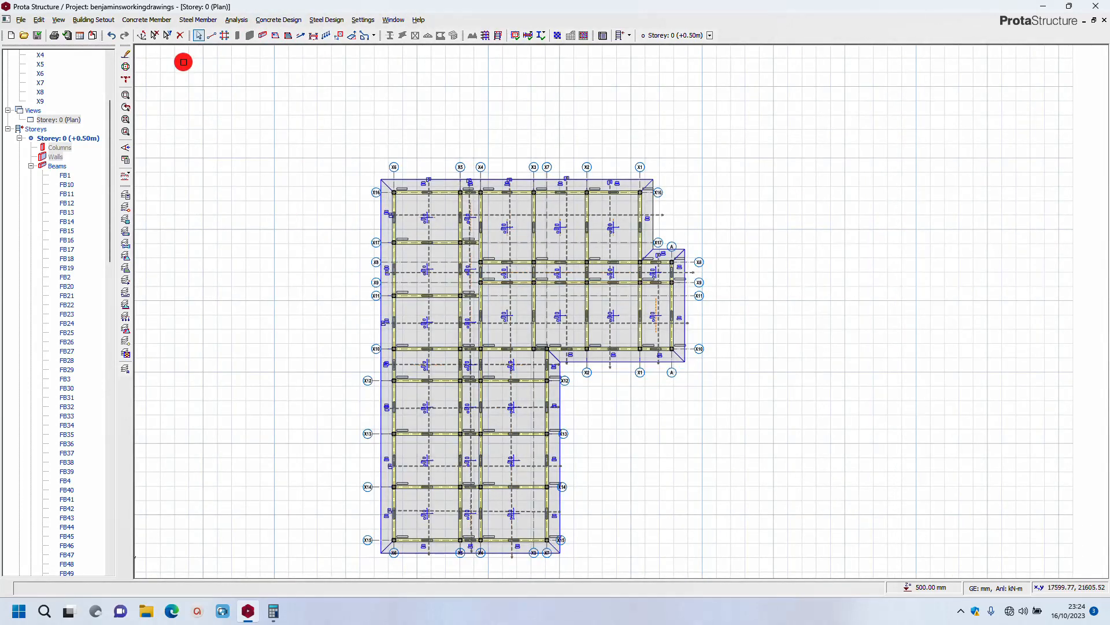
pyautogui.click(236, 20)
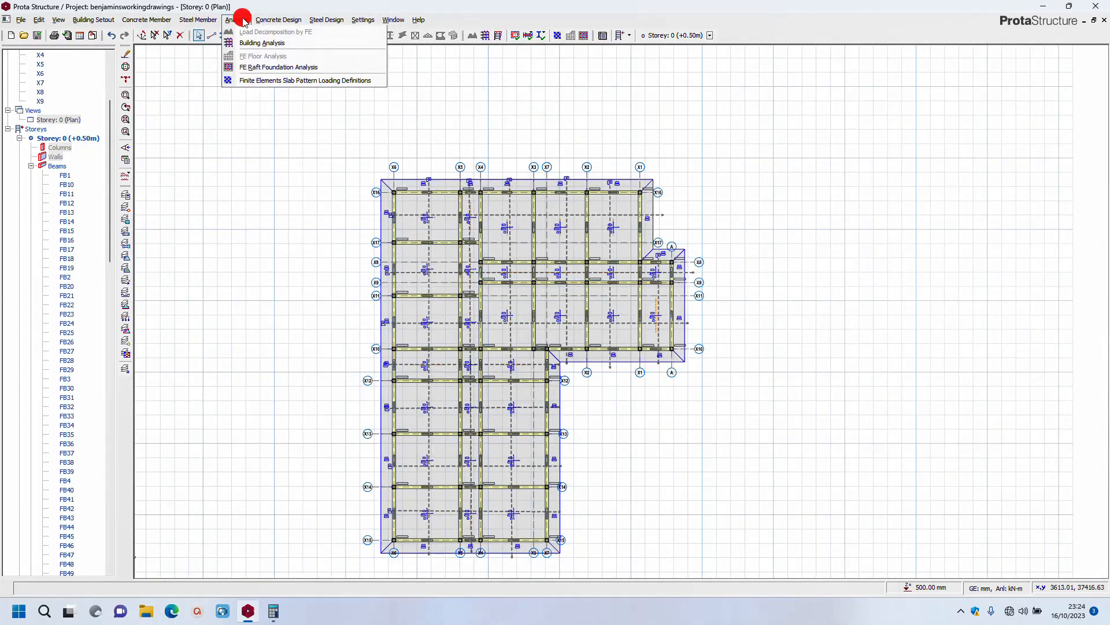
pyautogui.click(274, 68)
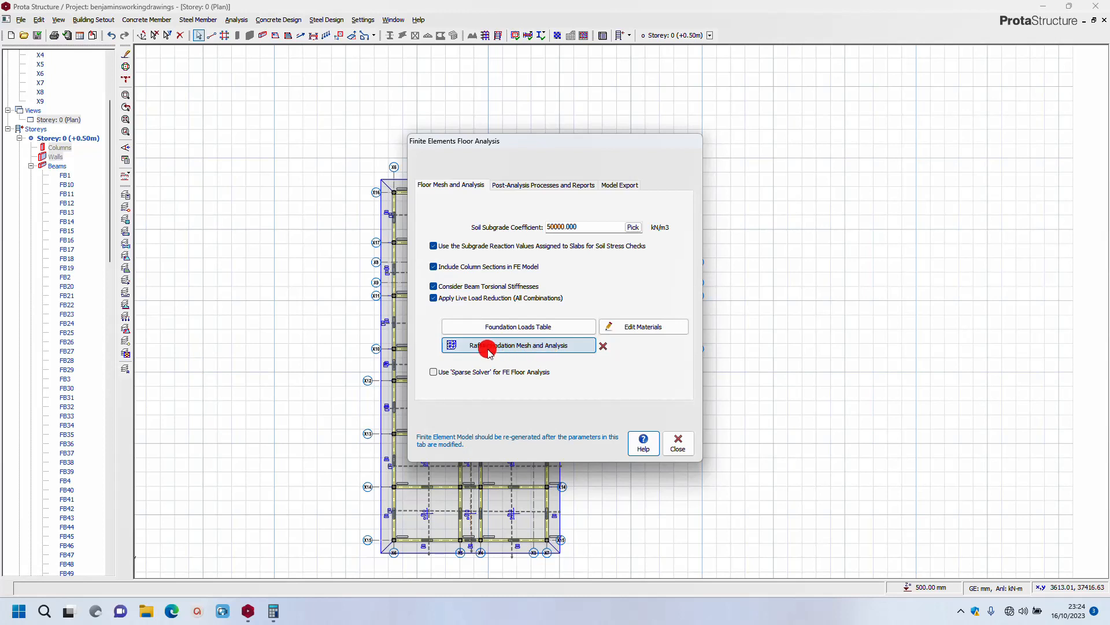
pyautogui.click(528, 346)
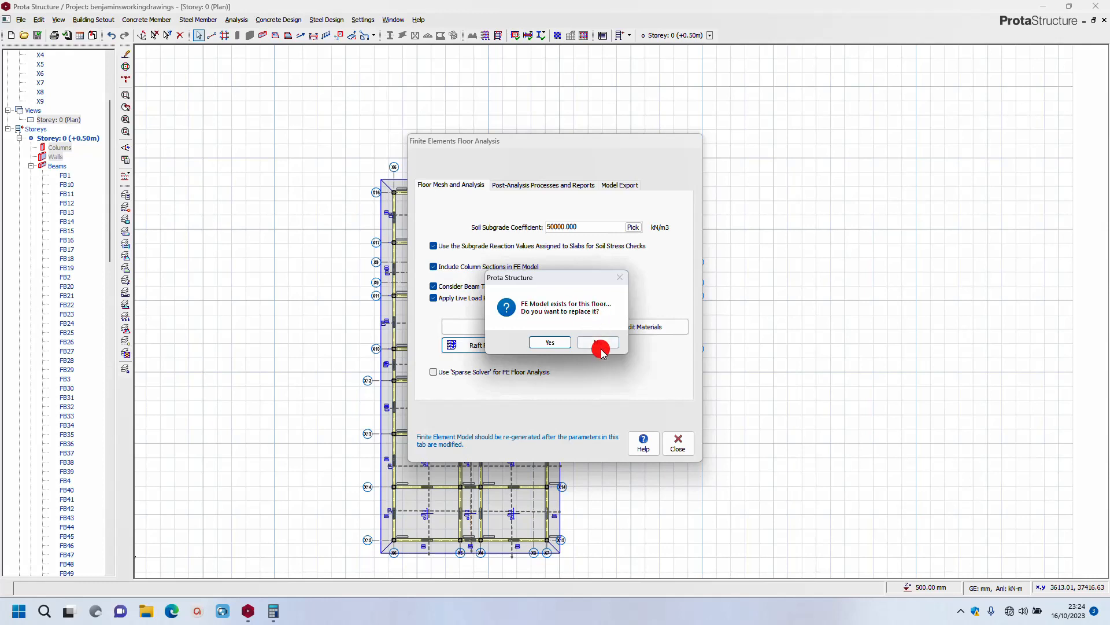
pyautogui.click(548, 343)
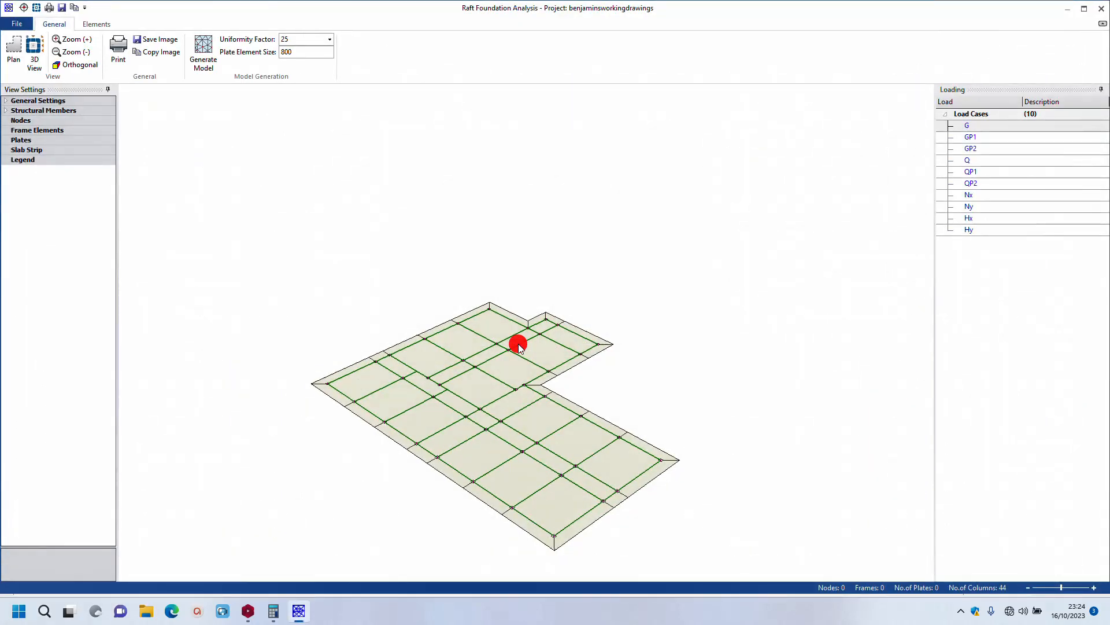
pyautogui.moveTo(519, 345); pyautogui.dragTo(551, 343)
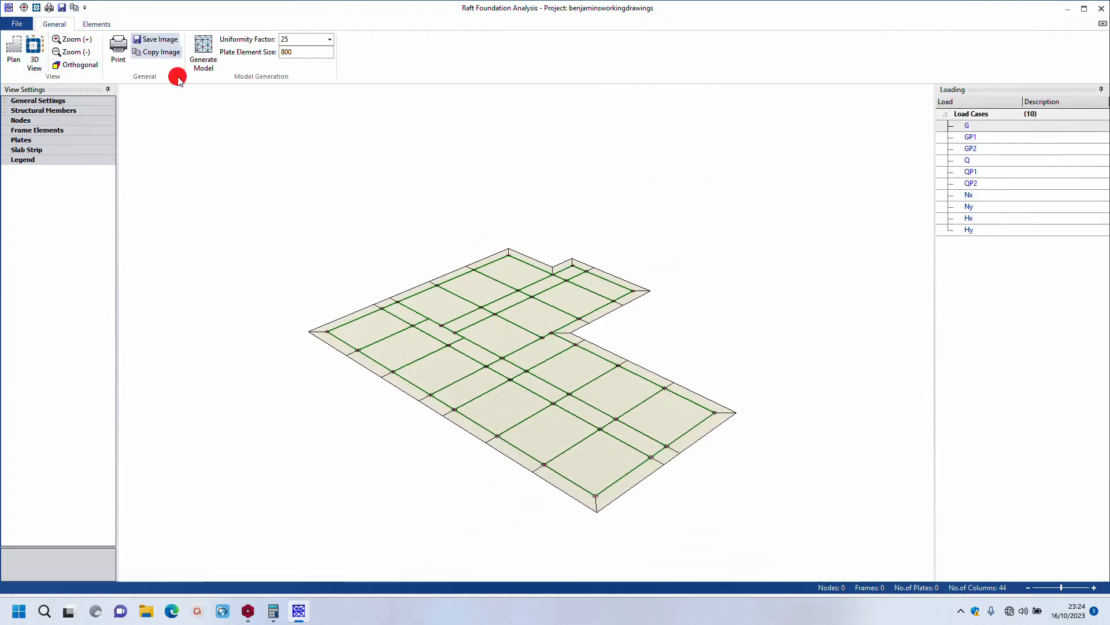
pyautogui.click(203, 46)
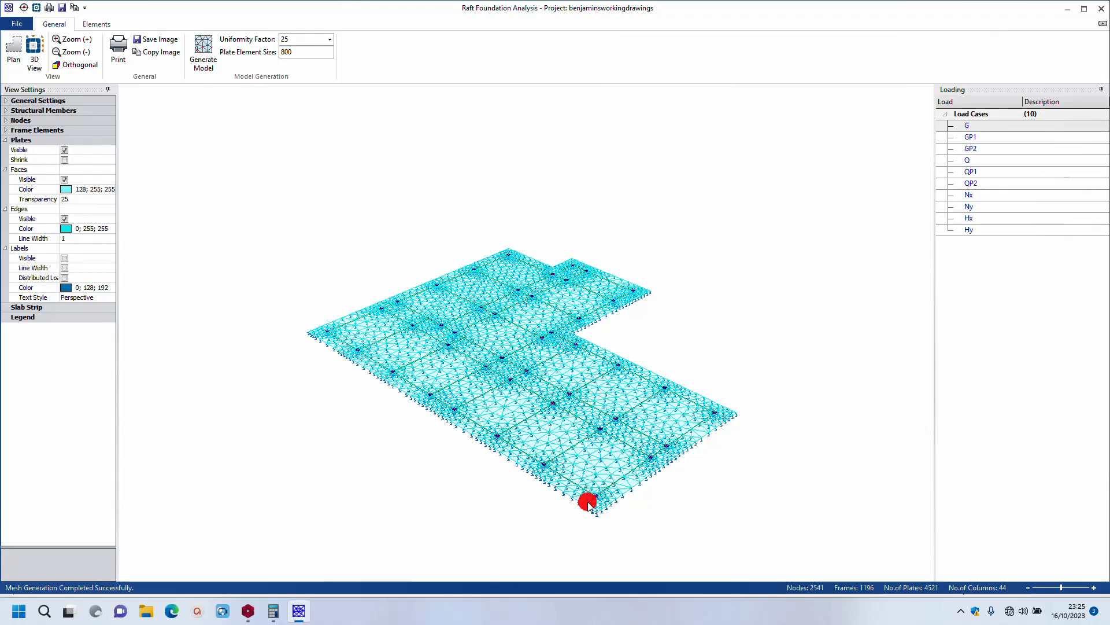
# - Examine the generated raft mesh in 3D, from the nodes and soil springs around a corner column to the whole foundation
pyautogui.scroll(2, 588, 502)
pyautogui.scroll(3, 660, 510)
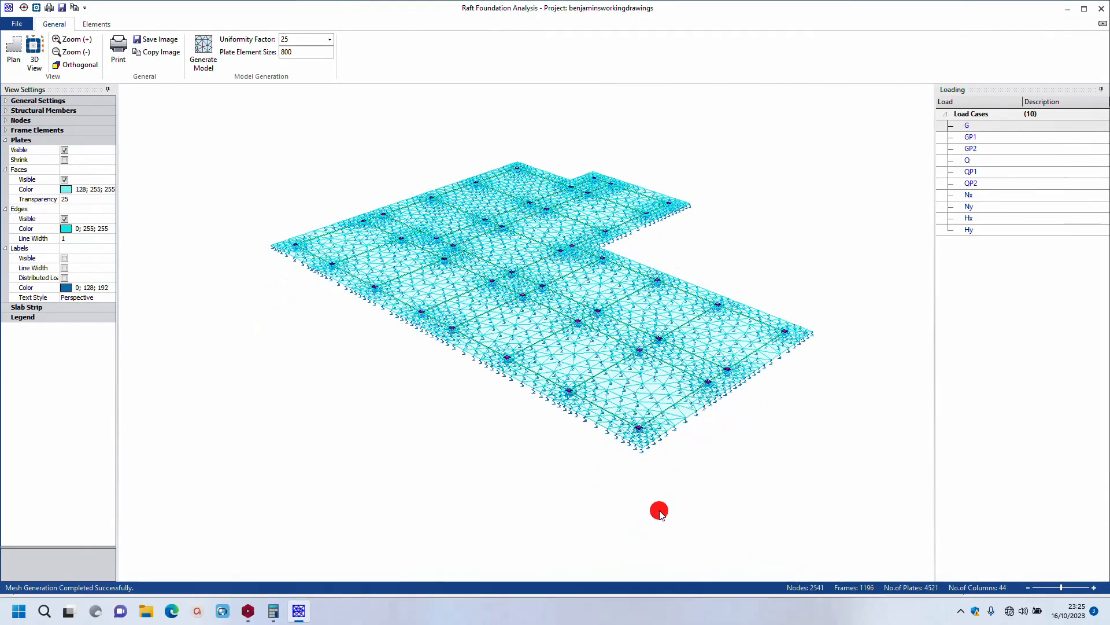
pyautogui.scroll(4, 644, 417)
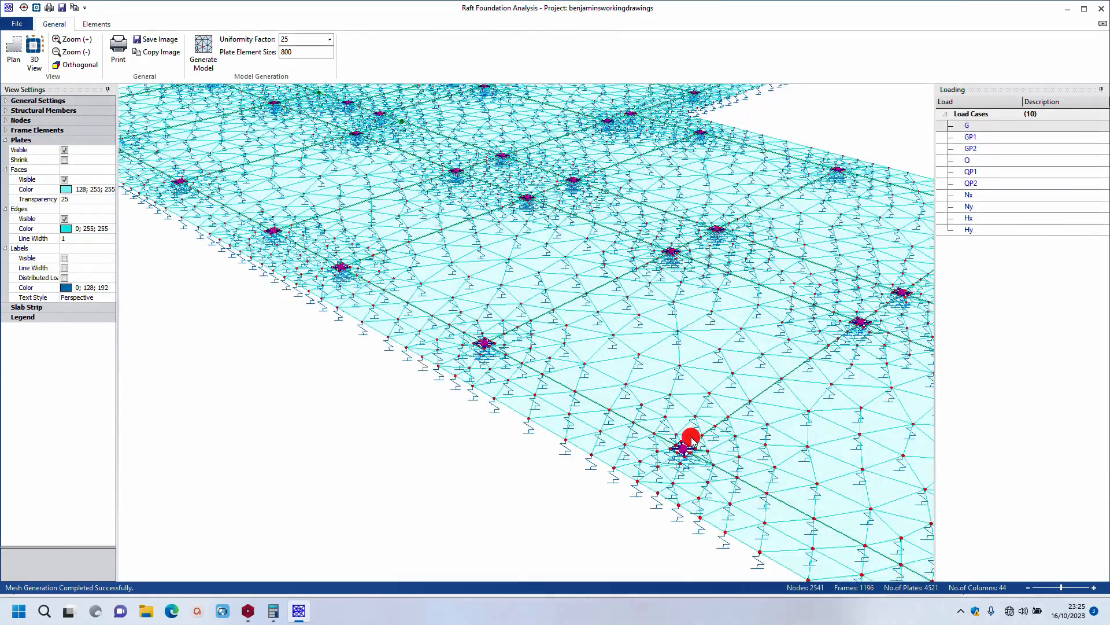
pyautogui.scroll(4, 687, 445)
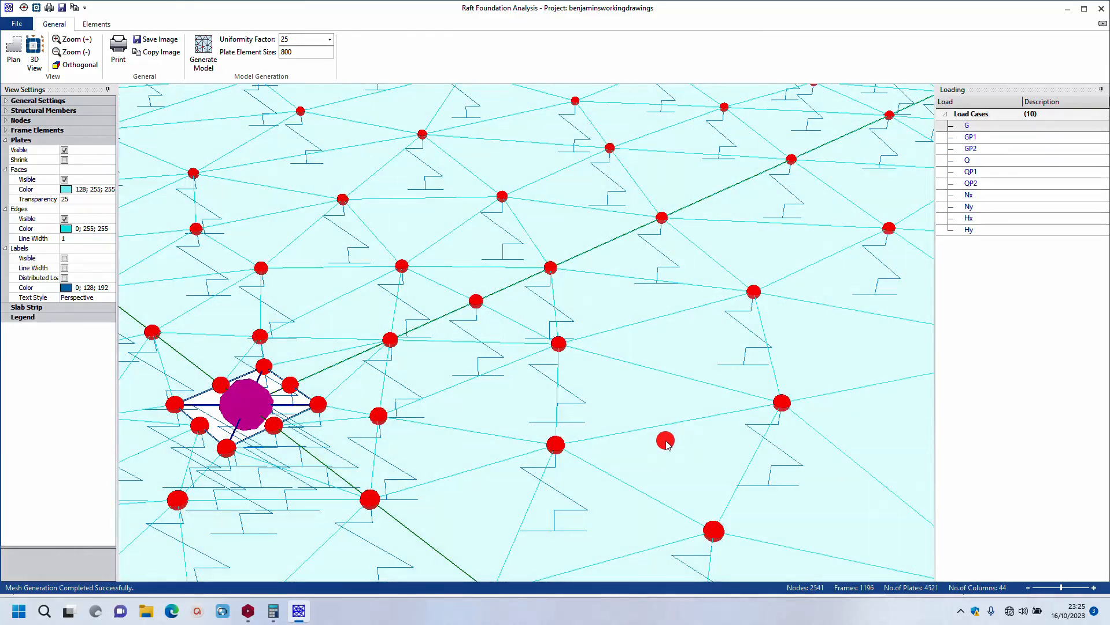
pyautogui.scroll(-8, 666, 442)
pyautogui.scroll(-3, 672, 450)
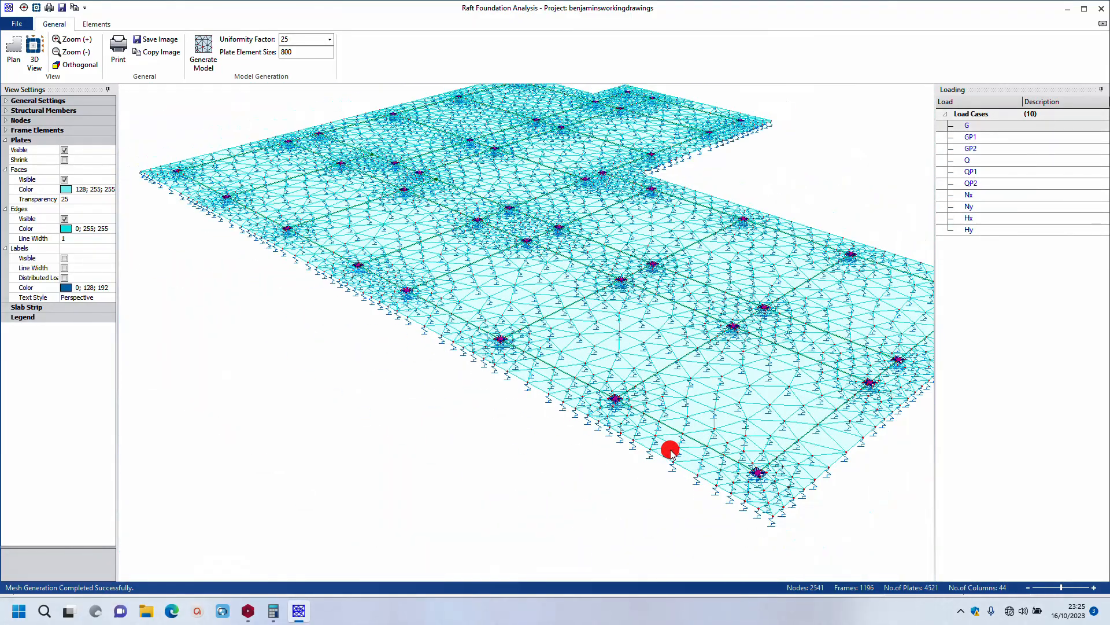
pyautogui.scroll(-2, 672, 465)
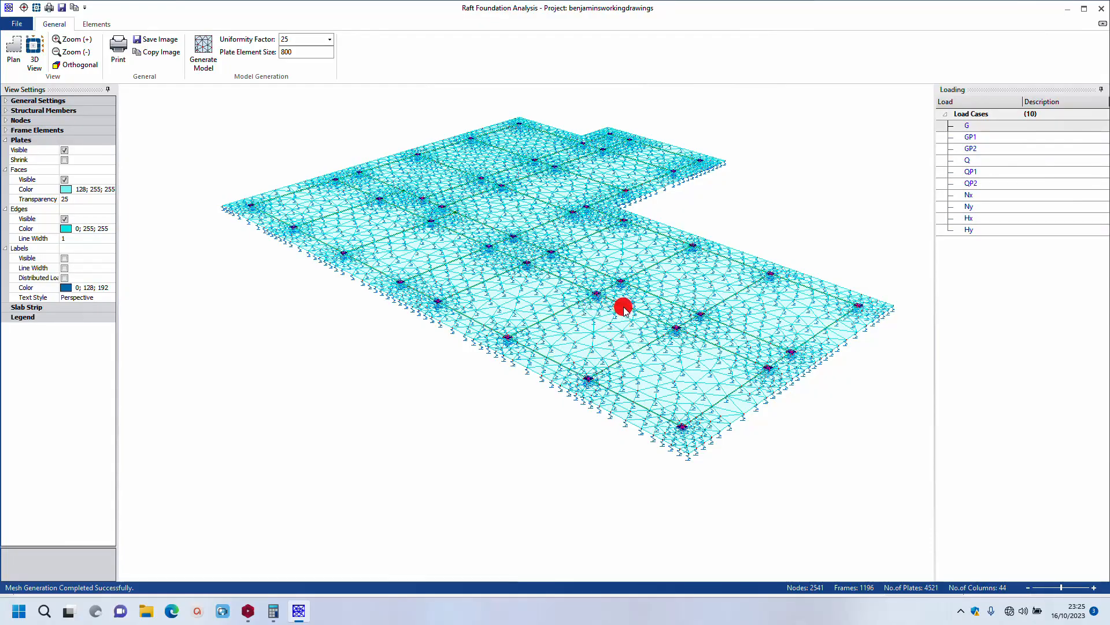
pyautogui.moveTo(798, 382)
pyautogui.mouseDown()
pyautogui.moveTo(787, 385)
pyautogui.moveTo(792, 349)
pyautogui.moveTo(784, 382)
pyautogui.moveTo(801, 389)
pyautogui.moveTo(779, 385)
pyautogui.mouseUp()
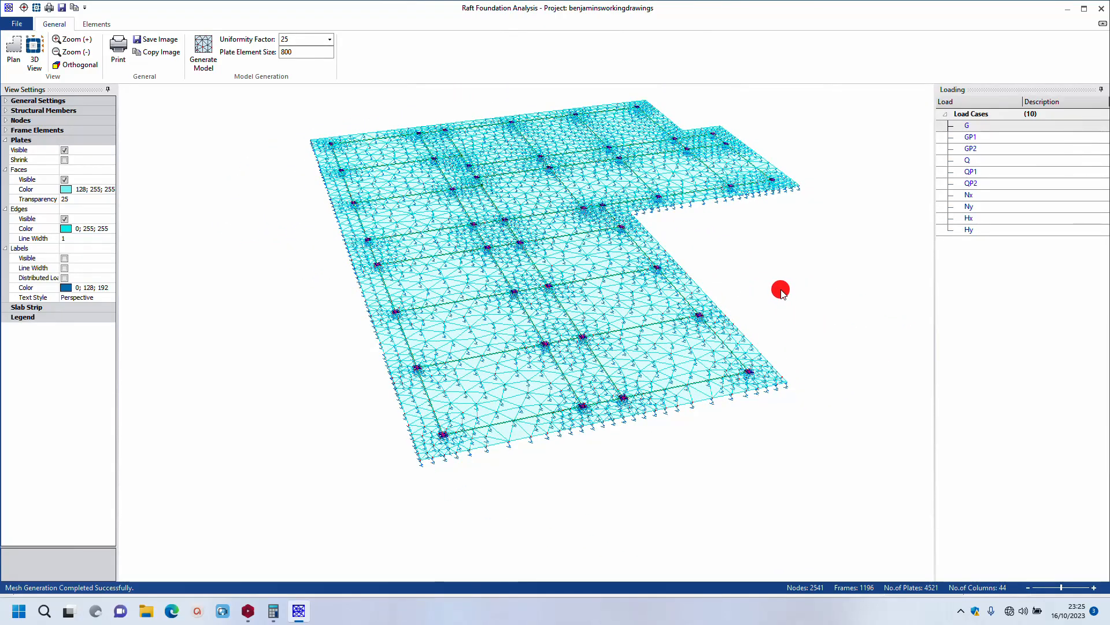
pyautogui.moveTo(780, 290)
pyautogui.mouseDown()
pyautogui.moveTo(748, 302)
pyautogui.moveTo(774, 301)
pyautogui.mouseUp()
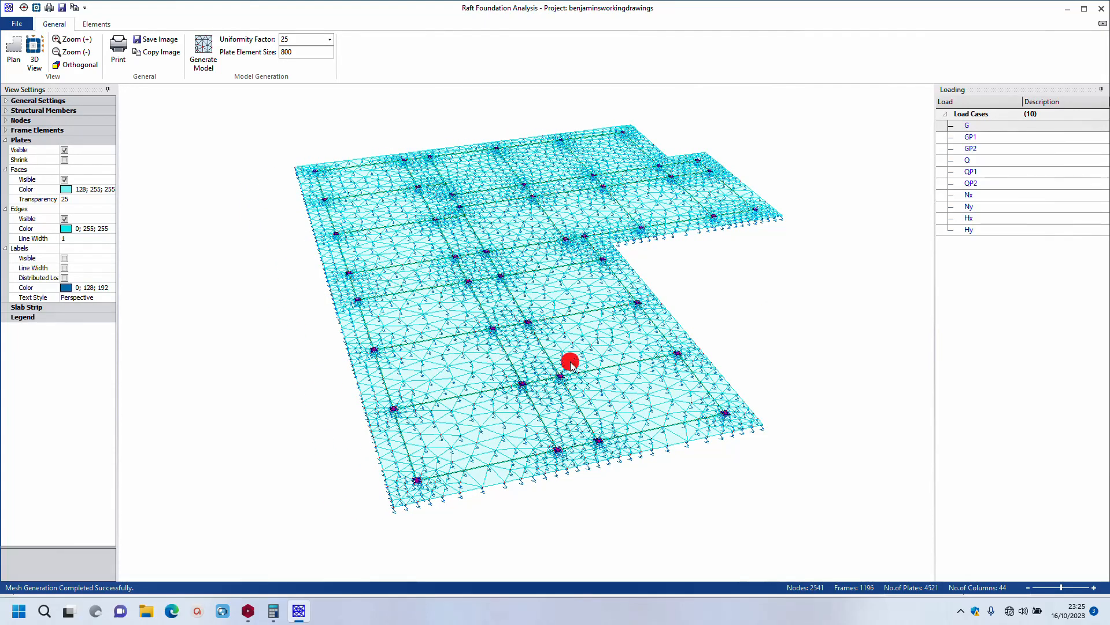
# - Close the raft mesh model and open the analysis post-processing for the mat foundation
pyautogui.click(1102, 8)
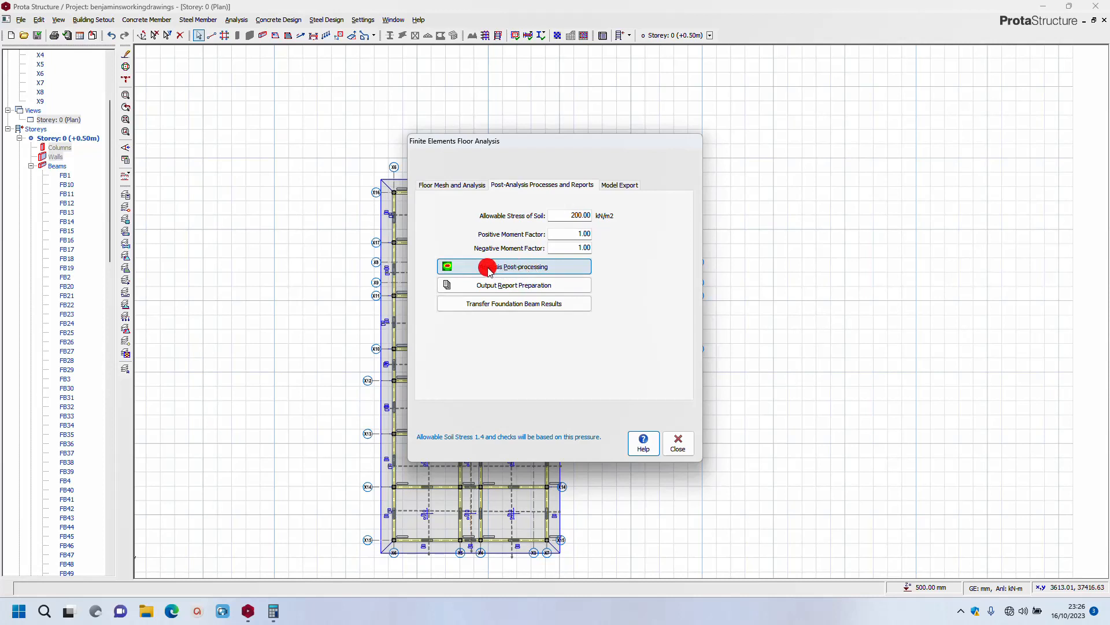
pyautogui.click(531, 270)
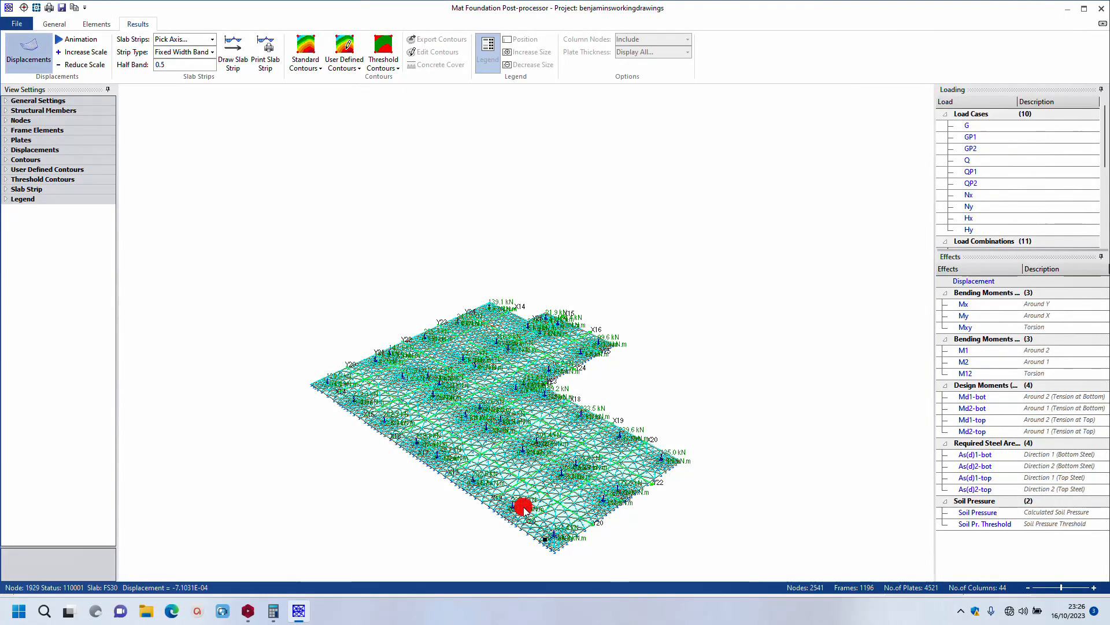
pyautogui.scroll(1, 484, 523)
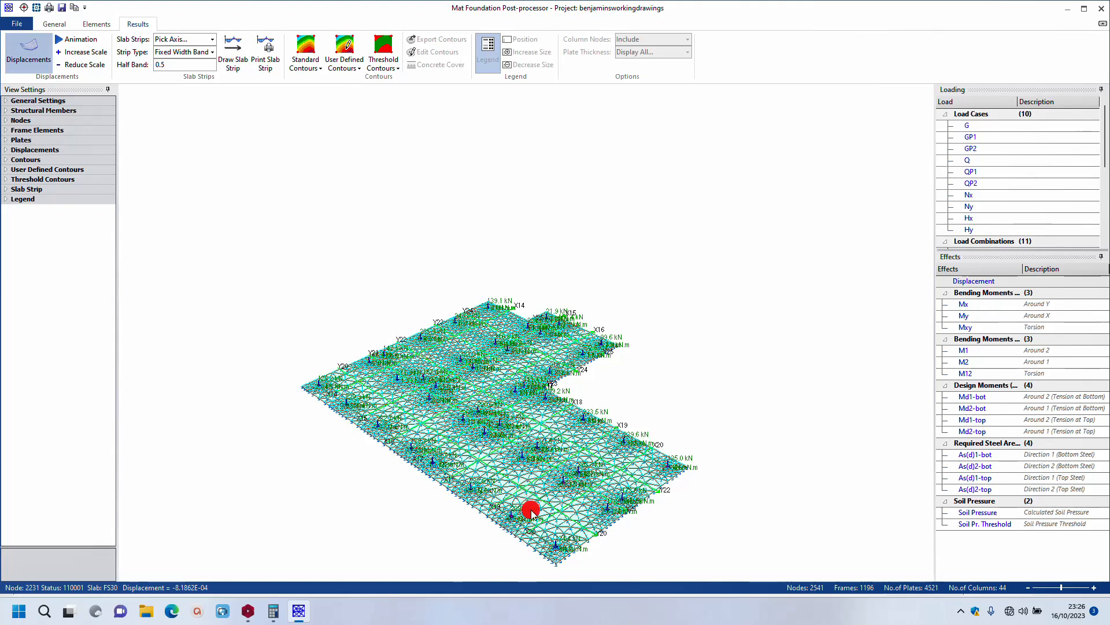
pyautogui.moveTo(528, 545); pyautogui.dragTo(551, 422, button='middle')
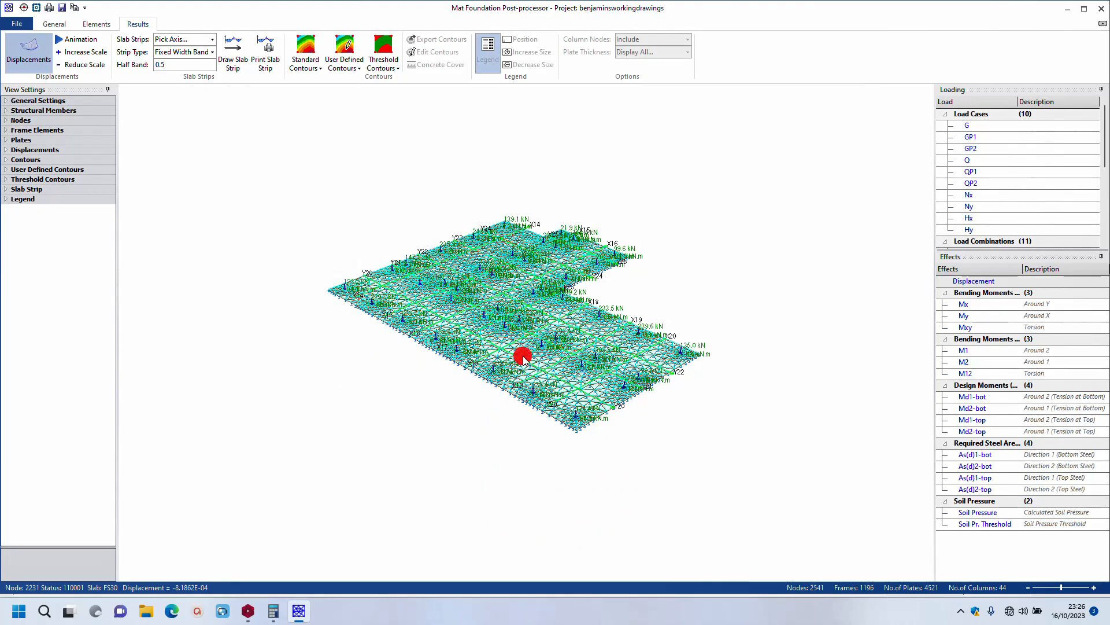
# - Examine the column loads and node displacements across the analysed raft in the post-processor
pyautogui.scroll(1, 507, 293)
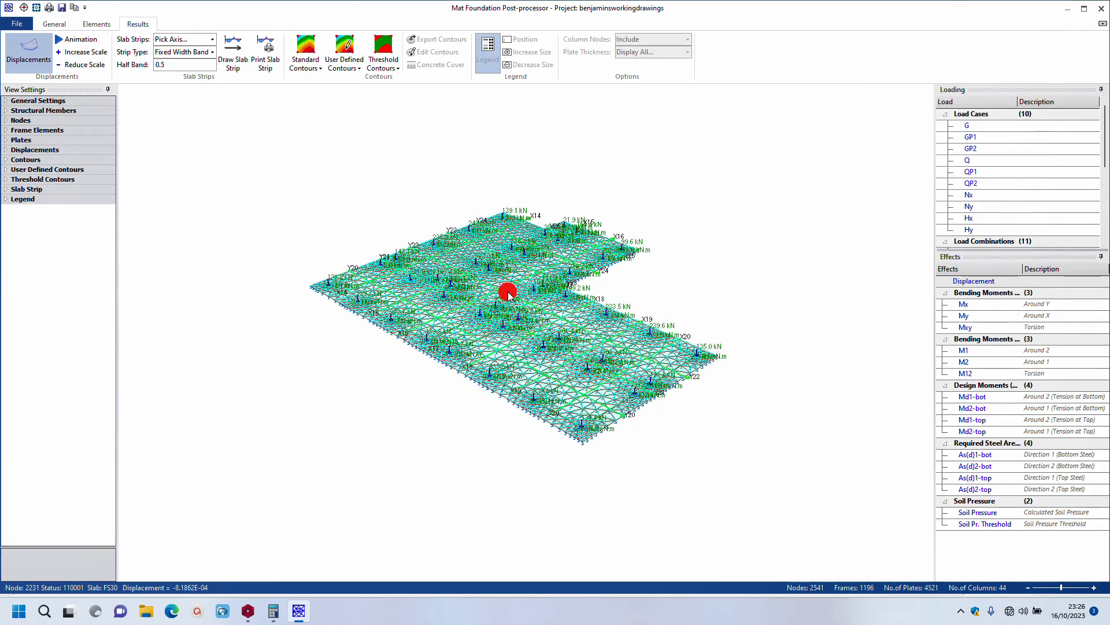
pyautogui.scroll(1, 508, 293)
pyautogui.scroll(1, 503, 259)
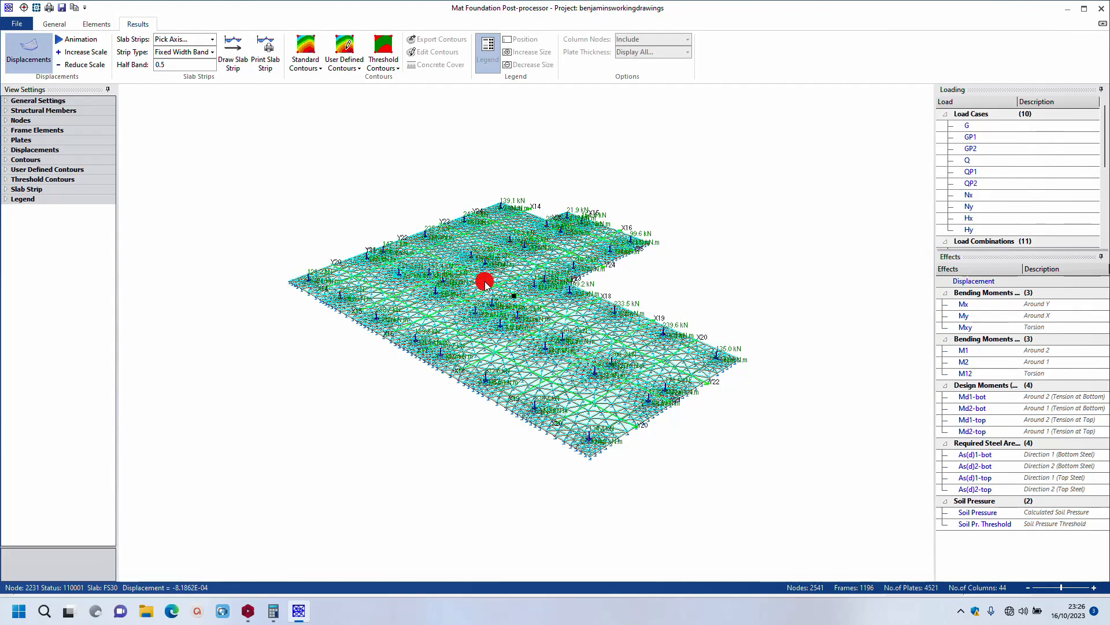
pyautogui.scroll(1, 508, 186)
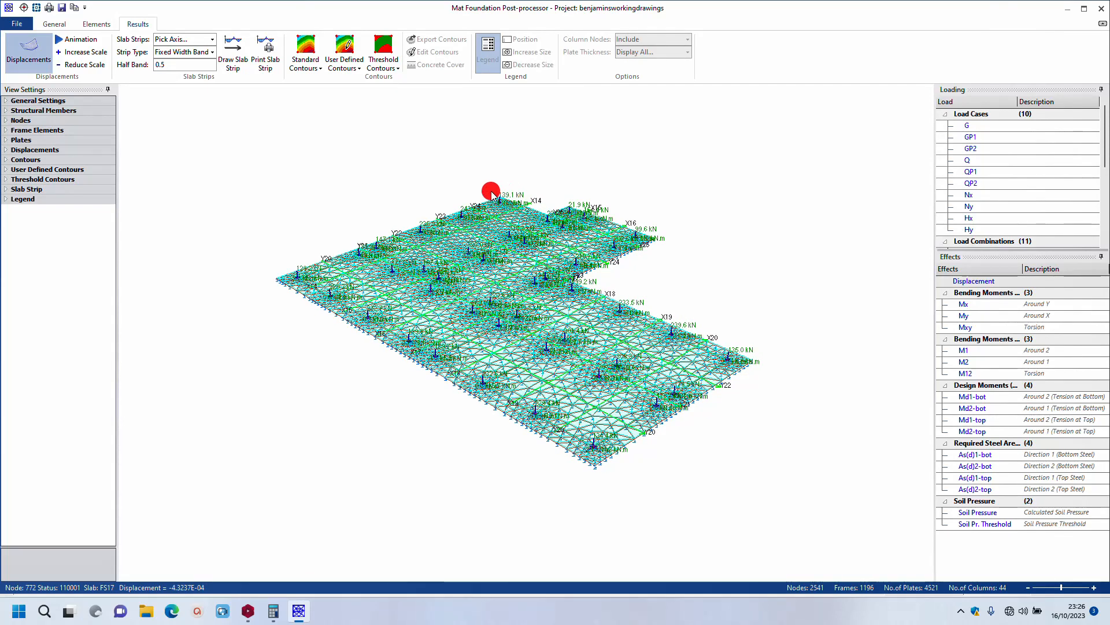
pyautogui.scroll(1, 503, 186)
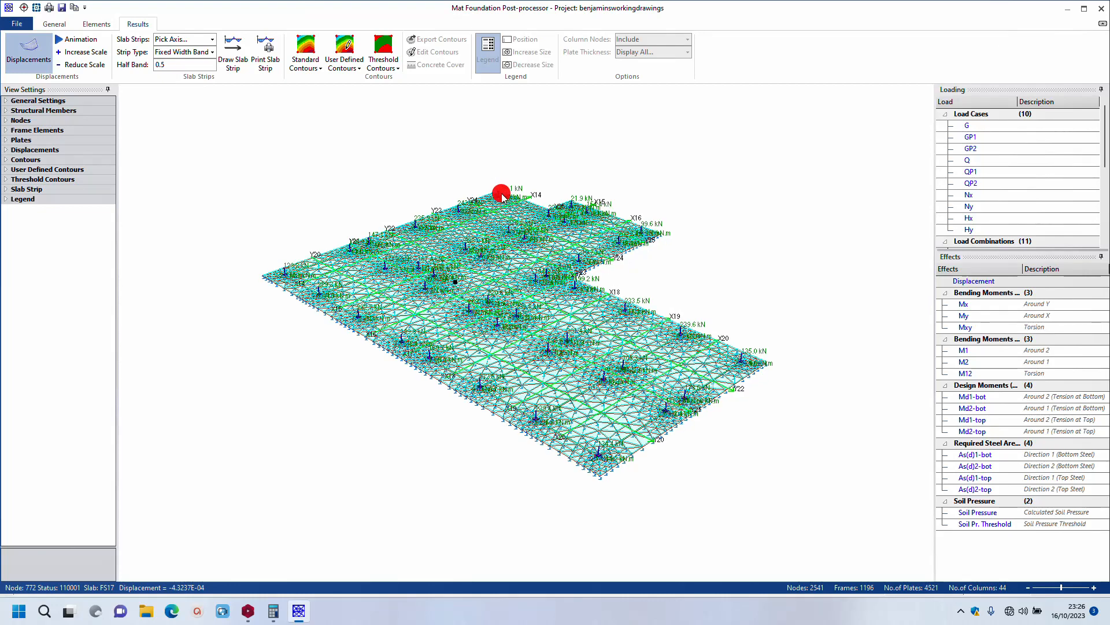
pyautogui.scroll(1, 498, 191)
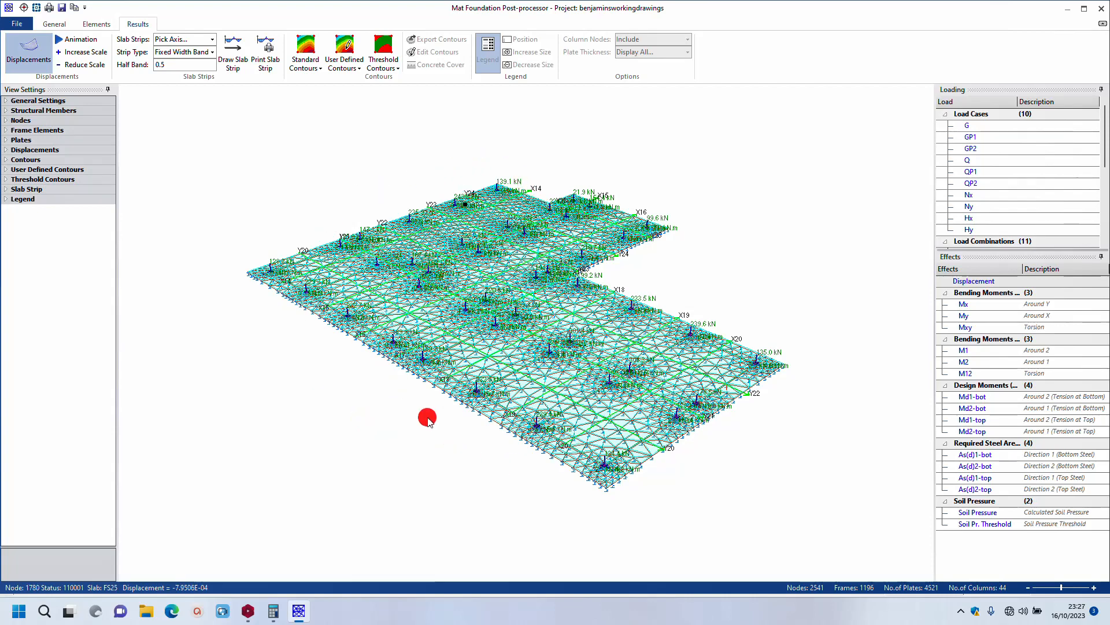
pyautogui.scroll(1, 482, 390)
pyautogui.scroll(2, 470, 398)
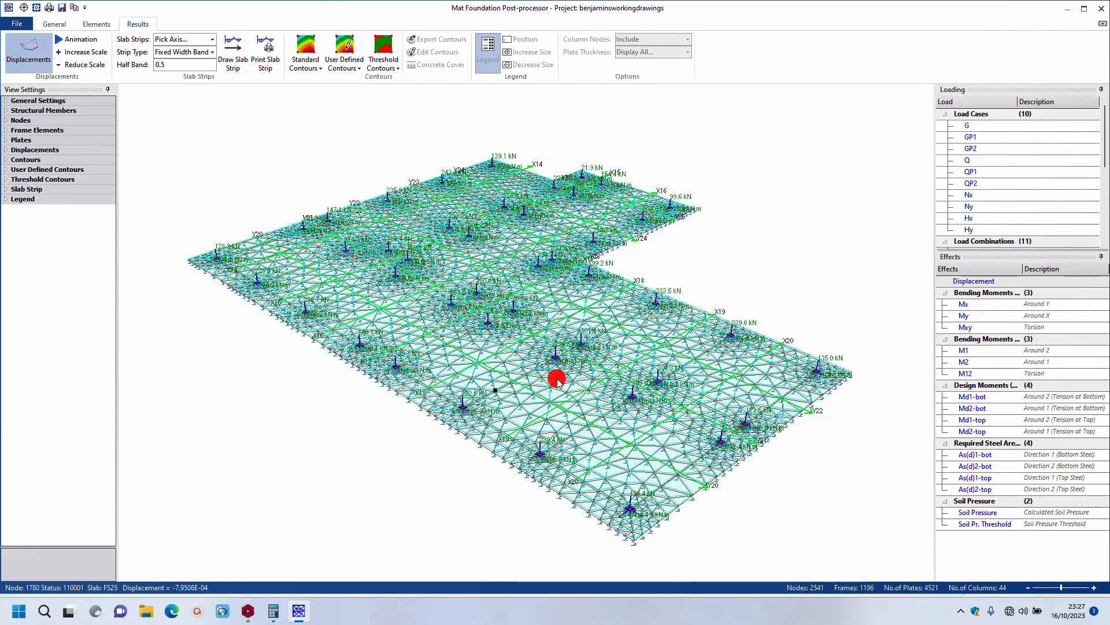
pyautogui.scroll(-2, 558, 378)
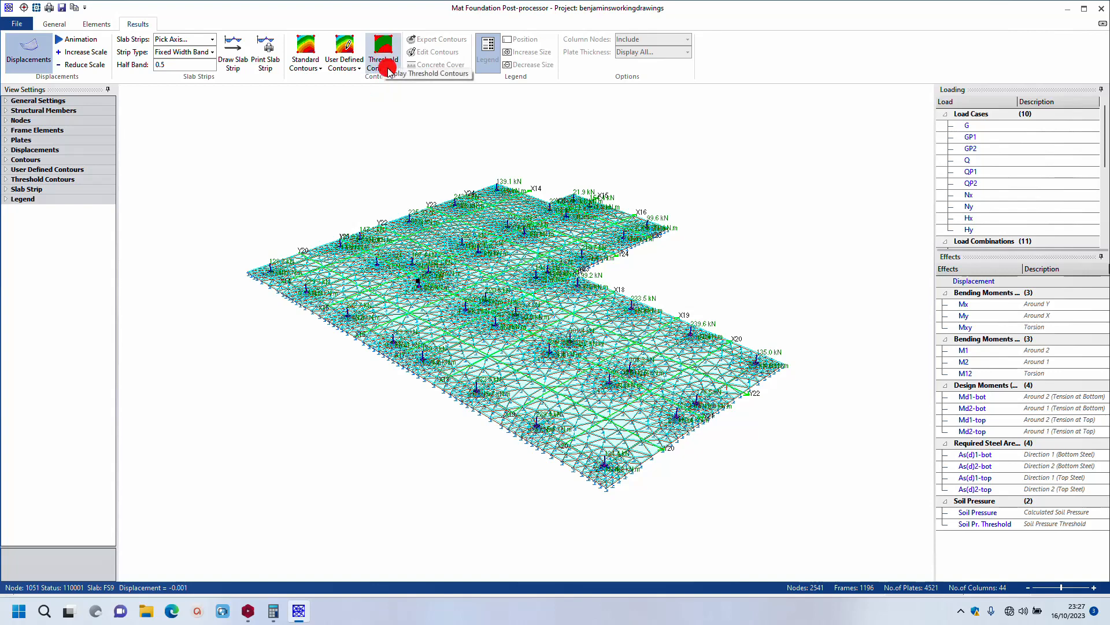
# - Display standard displacement contours on the raft and select the Mx bending moment effect
pyautogui.click(310, 67)
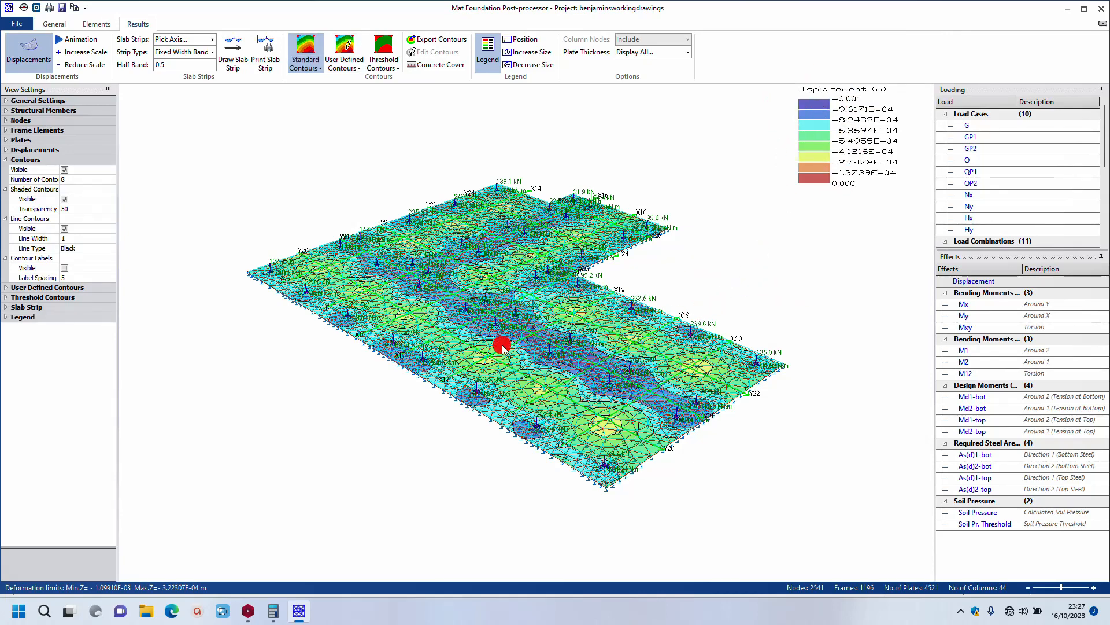
pyautogui.click(973, 306)
pyautogui.click(963, 306)
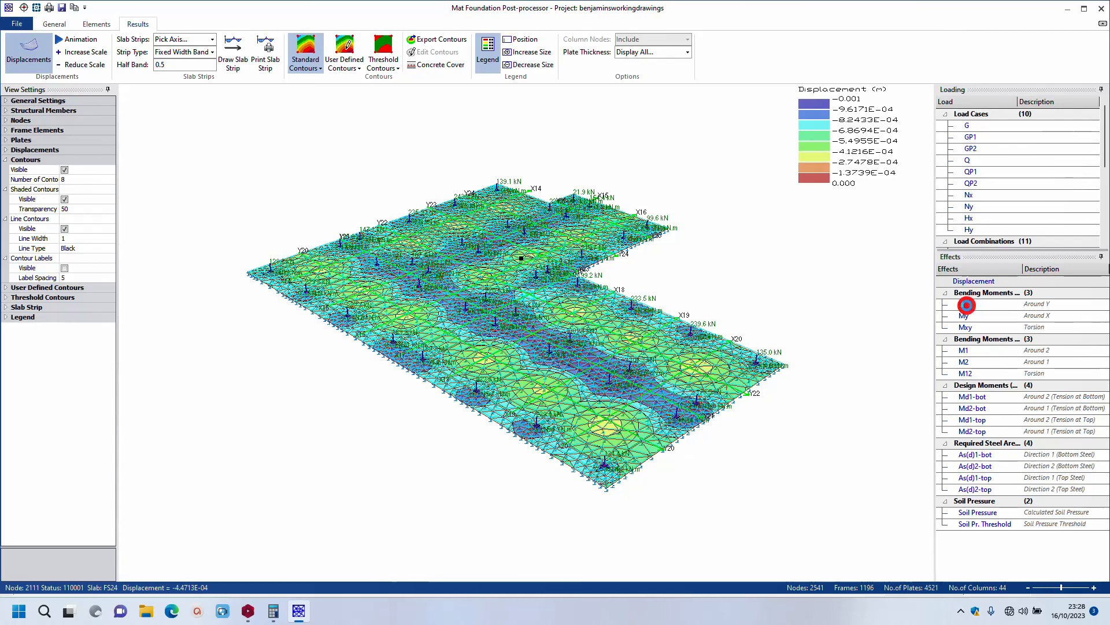
# - Review the raft contours for bending moments Mx, My and Mxy and the local moments M1, M2 and M12
pyautogui.click(967, 304)
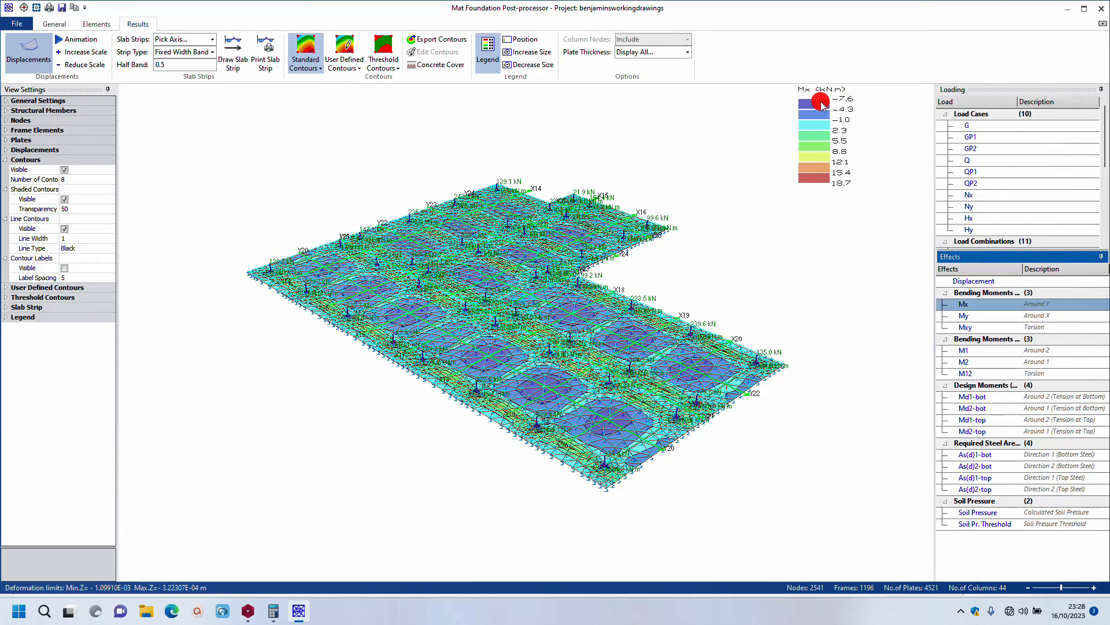
pyautogui.click(840, 103)
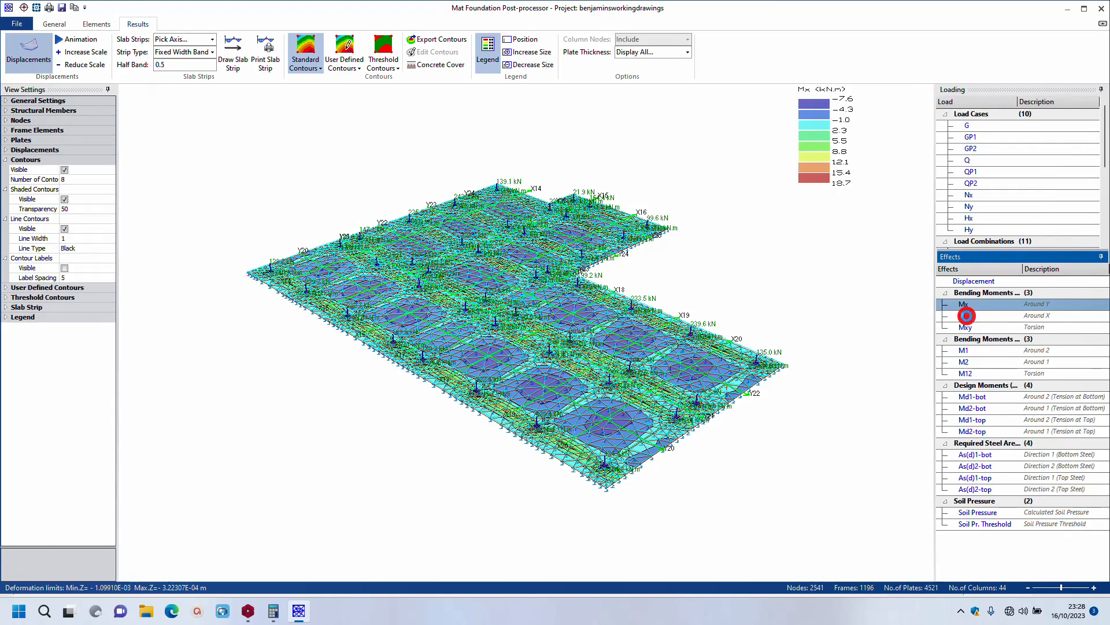
pyautogui.click(967, 313)
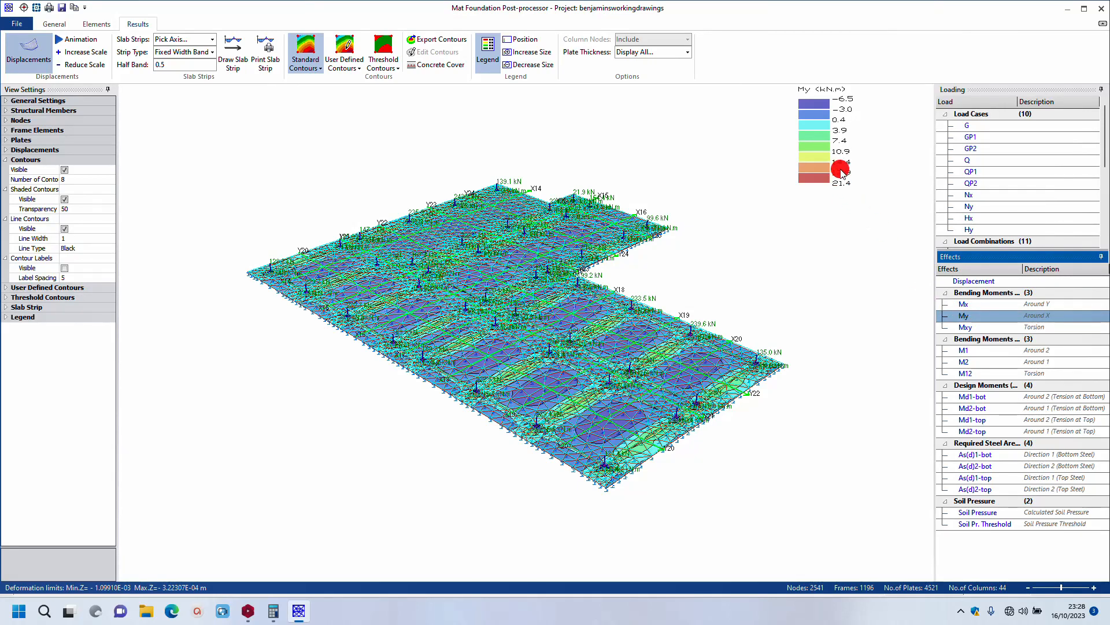
pyautogui.click(968, 326)
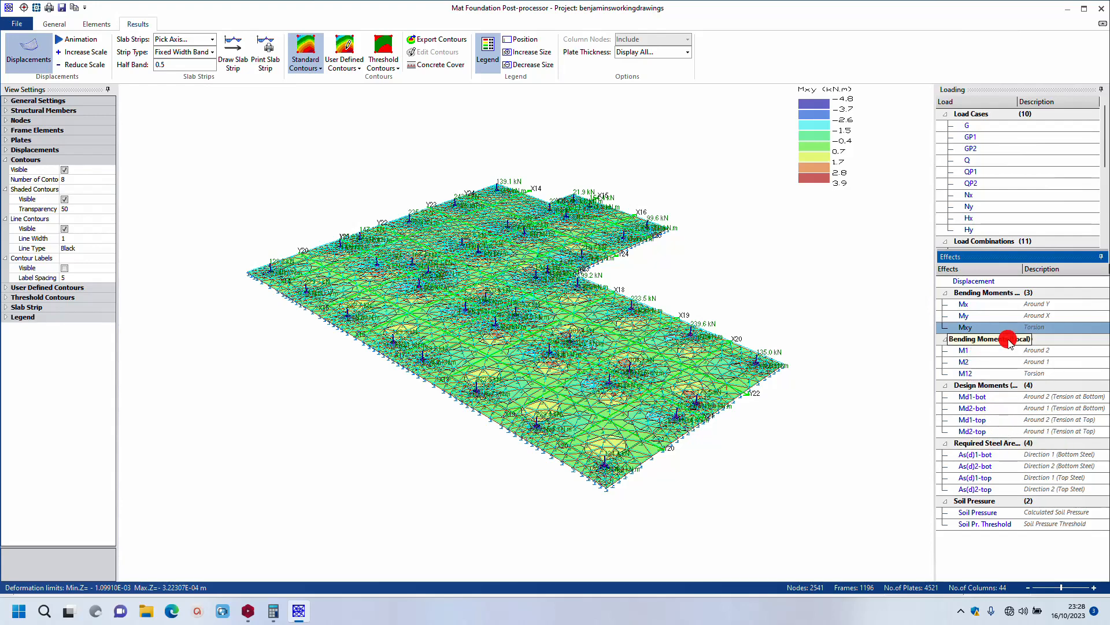
pyautogui.click(966, 348)
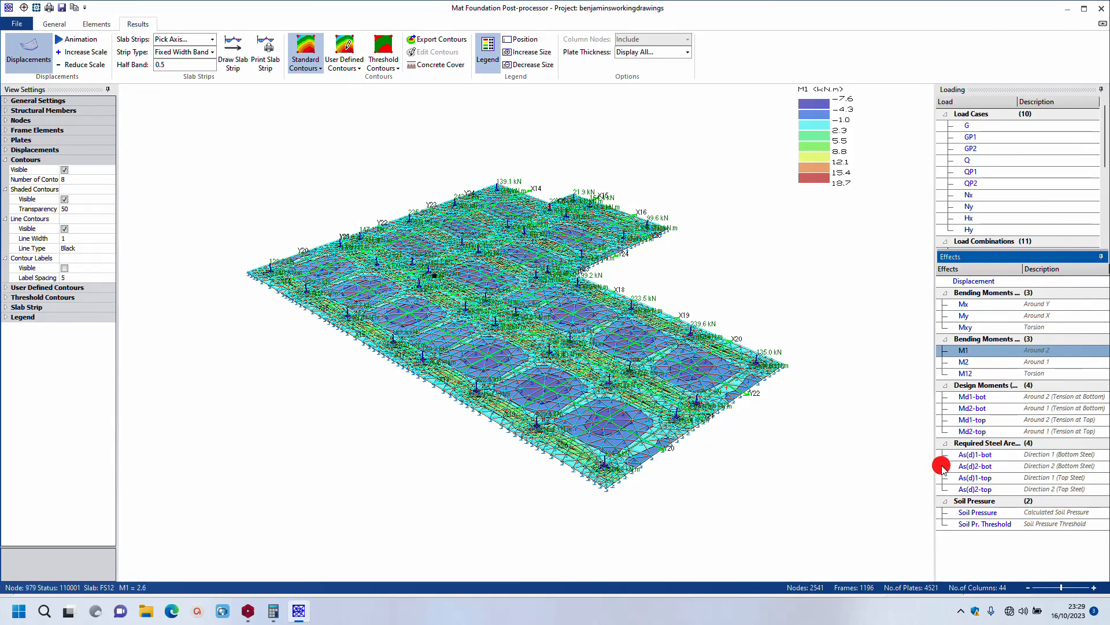
pyautogui.click(964, 362)
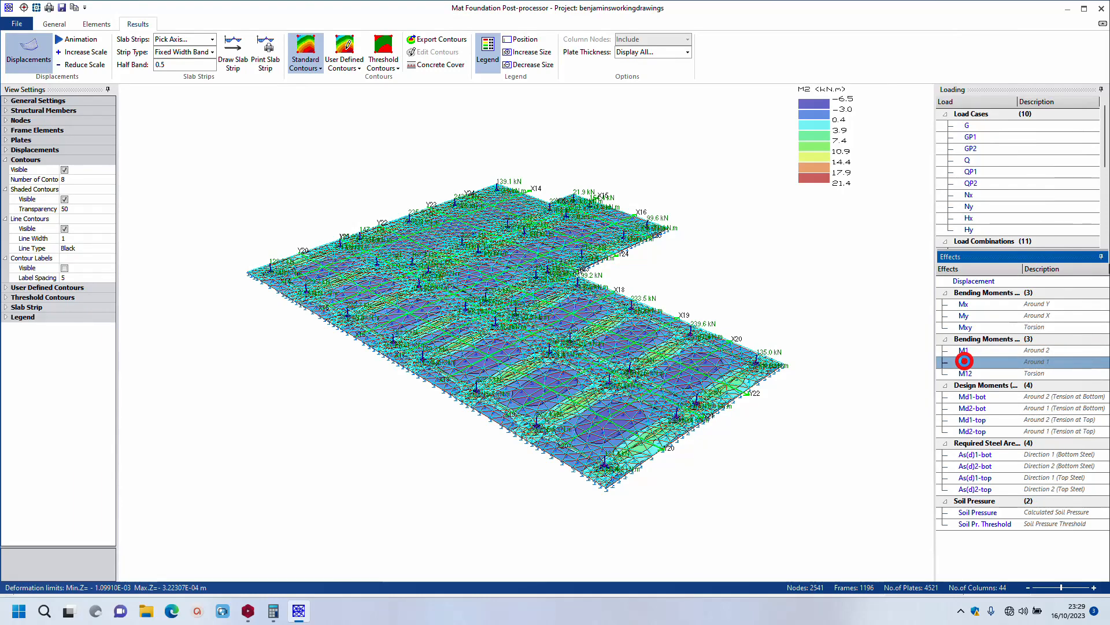
pyautogui.click(973, 375)
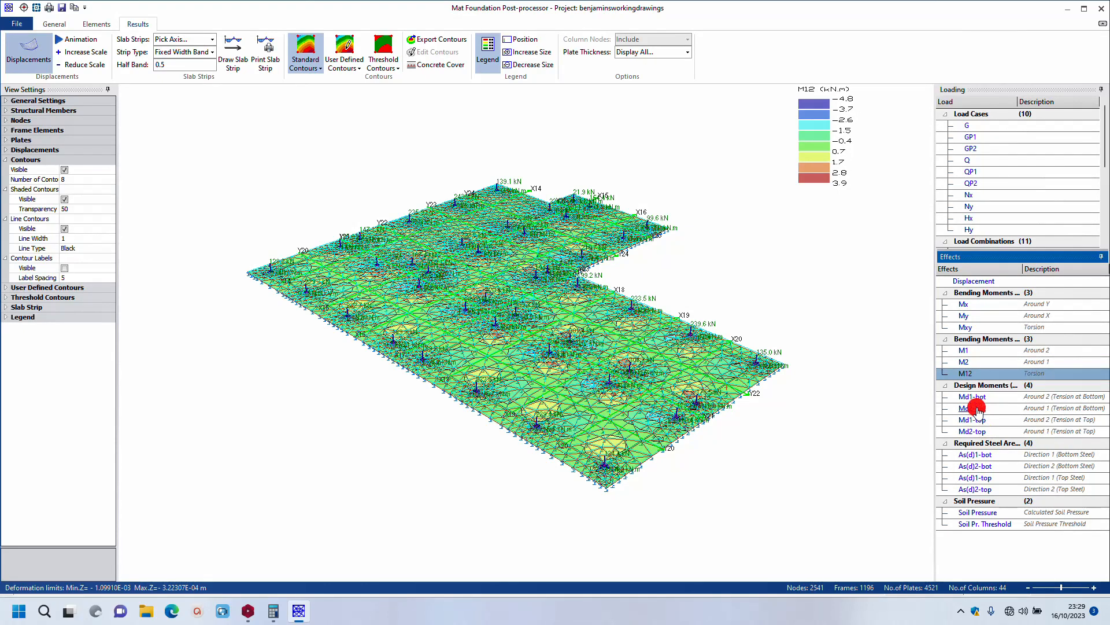
# - Review the design moment contours Md1-bot, Md2-bot, Md1-top and Md2-top across the raft
pyautogui.click(973, 397)
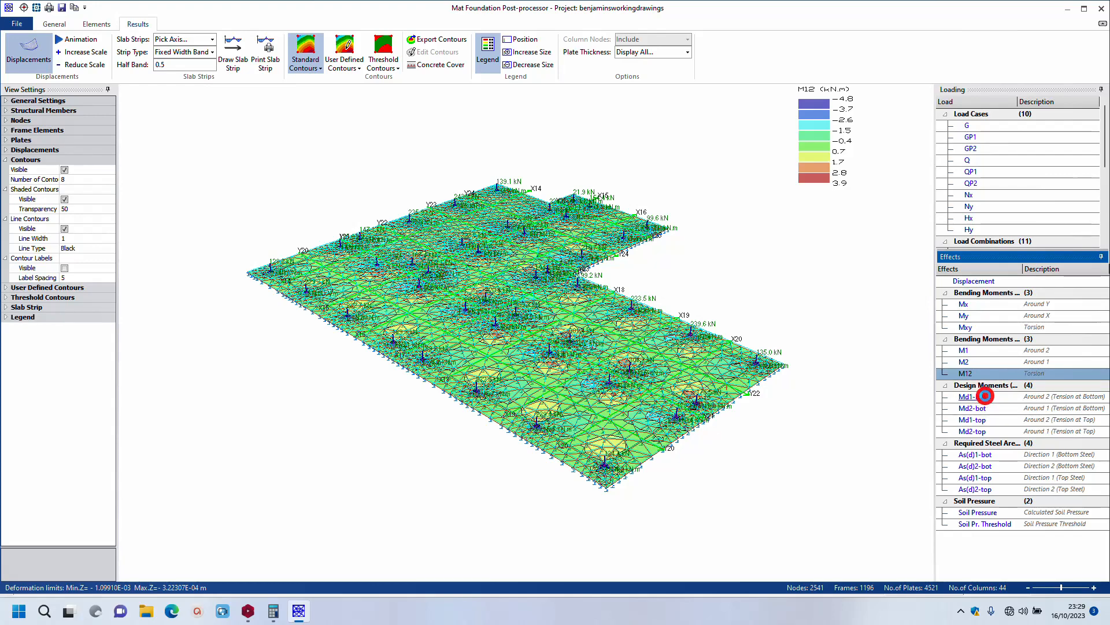
pyautogui.click(985, 396)
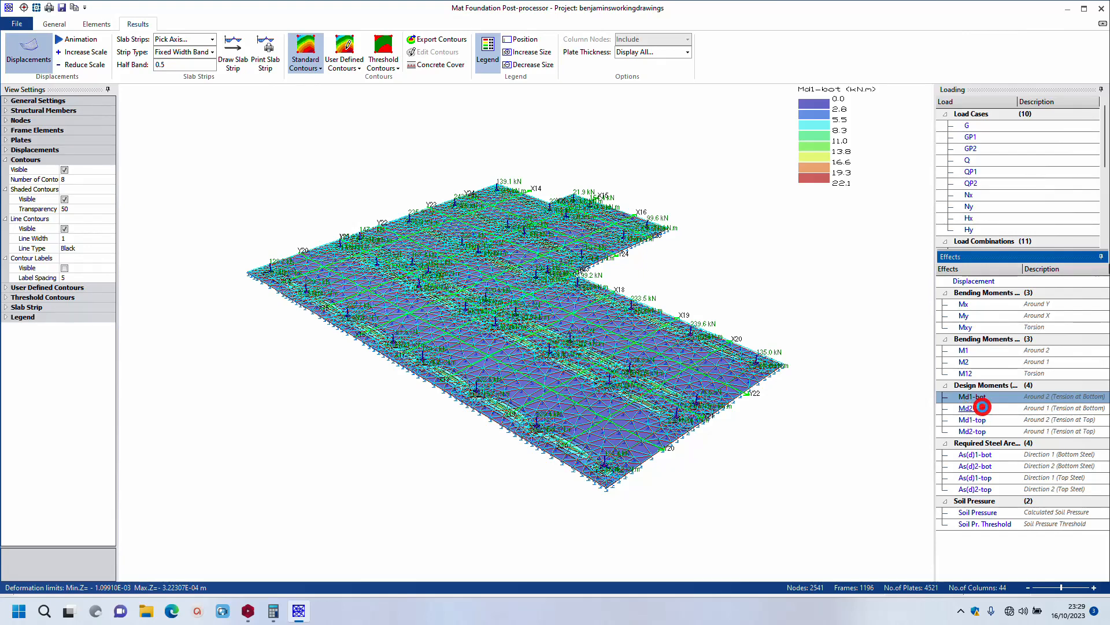
pyautogui.click(983, 407)
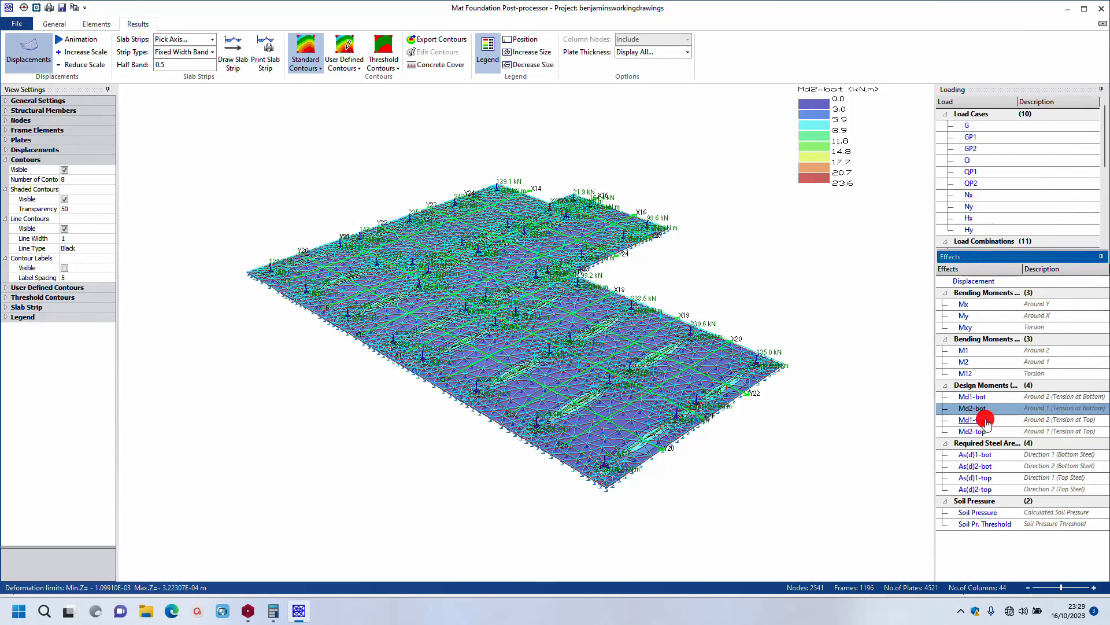
pyautogui.click(986, 420)
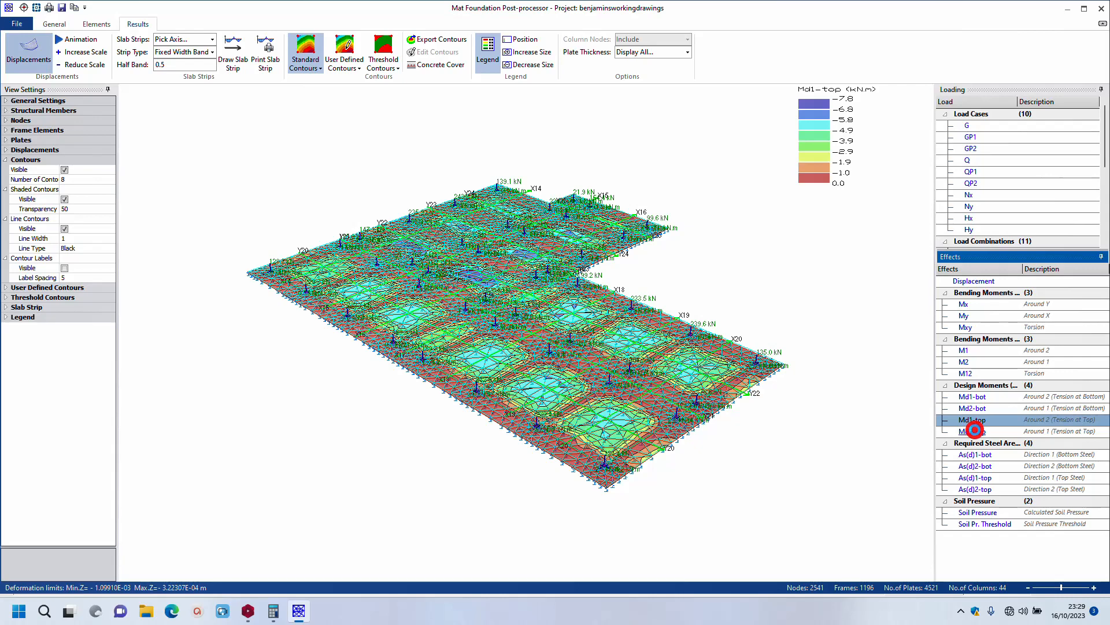
pyautogui.click(975, 430)
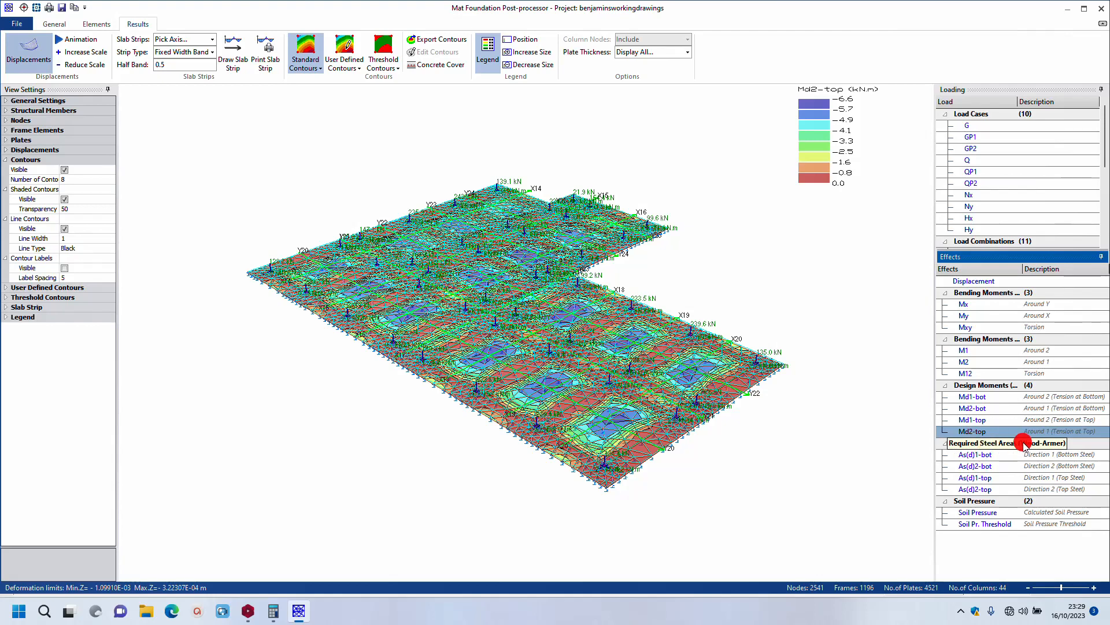
# - Review the required steel area contours for bottom and top steel in both directions, from As(d)1-bot to As(d)2-top
pyautogui.click(984, 456)
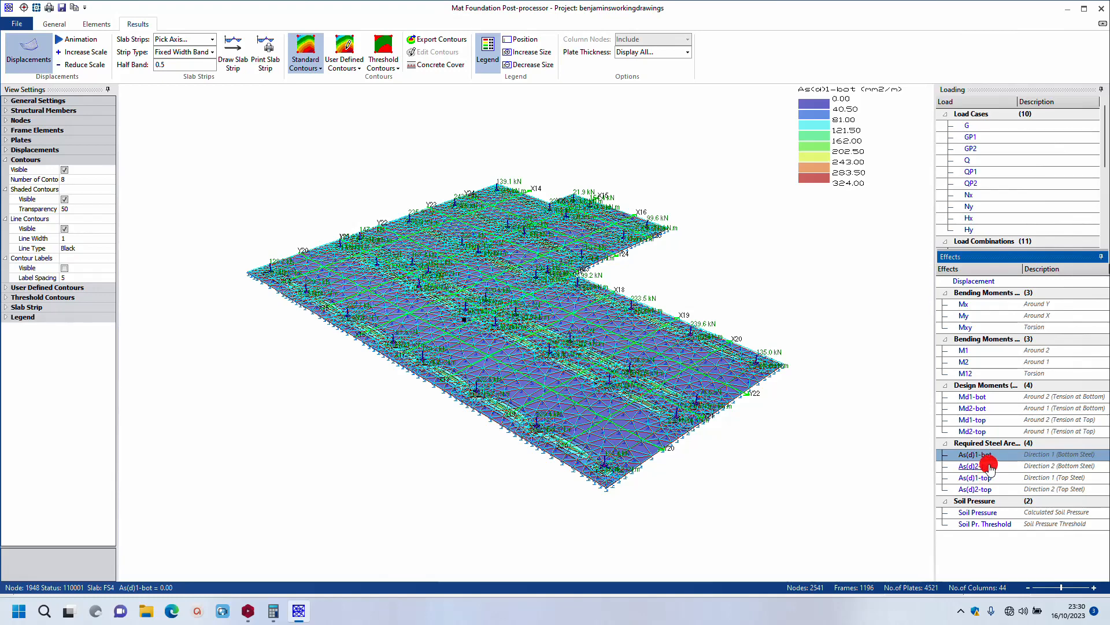
pyautogui.click(989, 466)
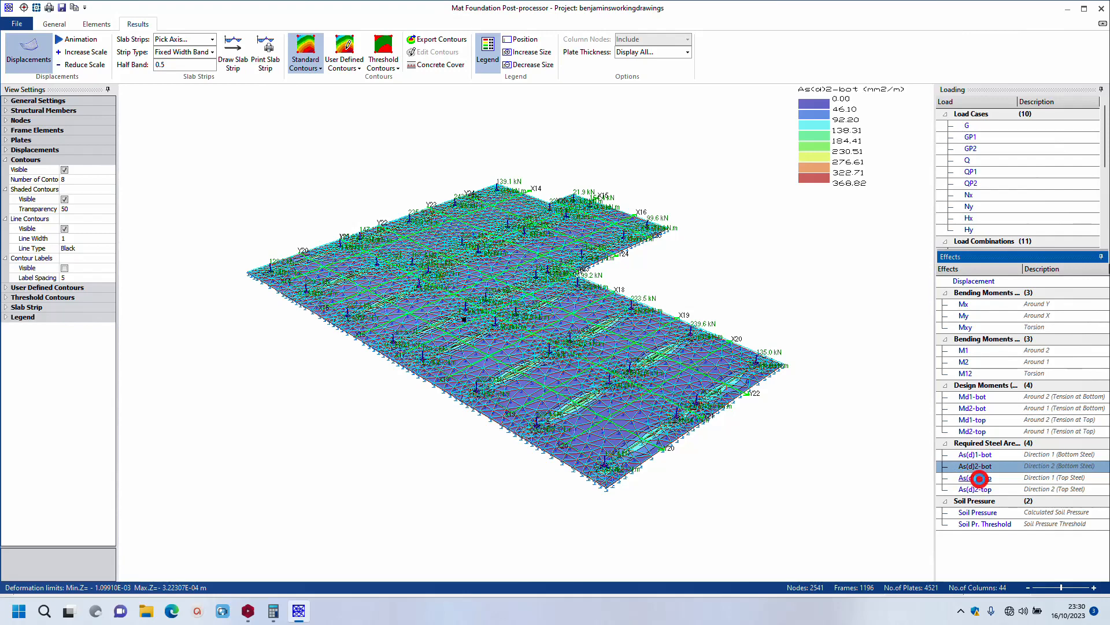
pyautogui.click(979, 478)
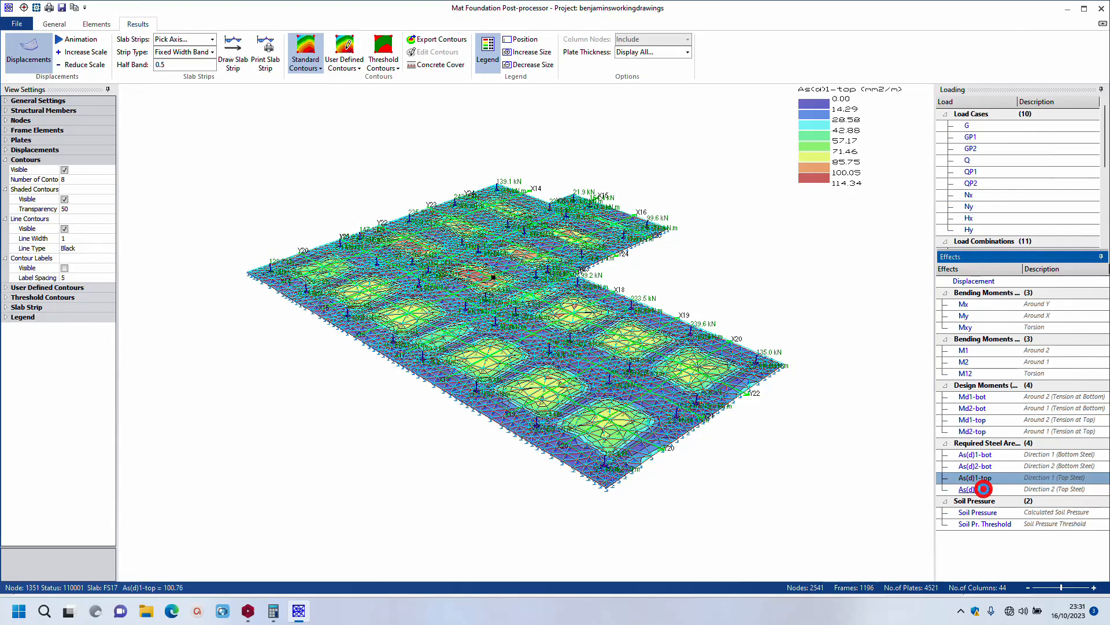
pyautogui.click(984, 489)
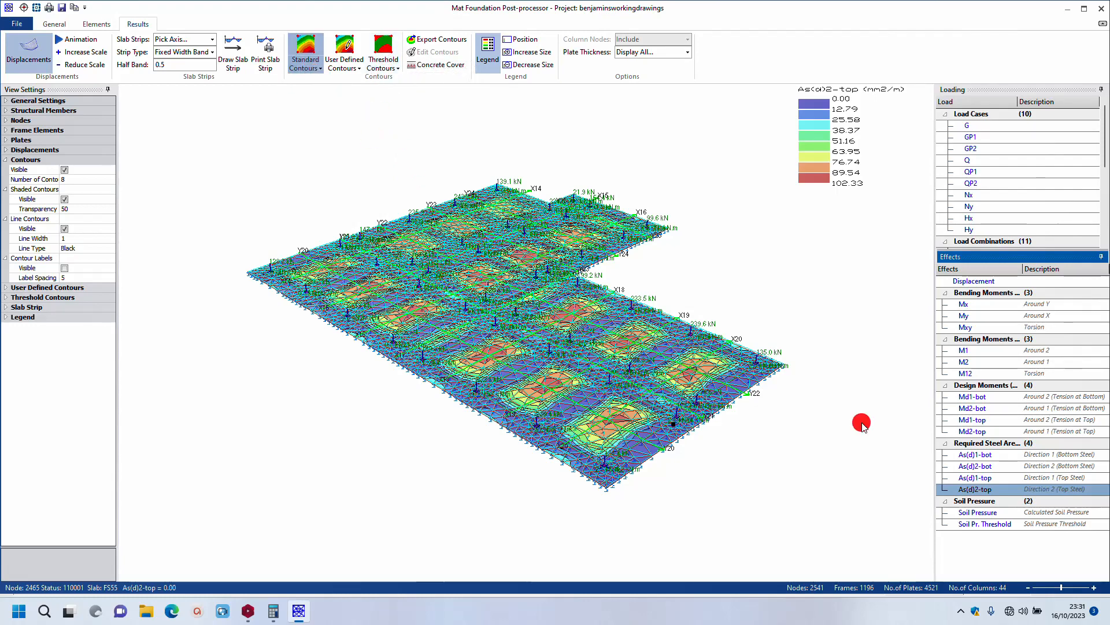
# - Display the calculated soil pressure contours and check the pressure at nodes across the raft
pyautogui.click(974, 512)
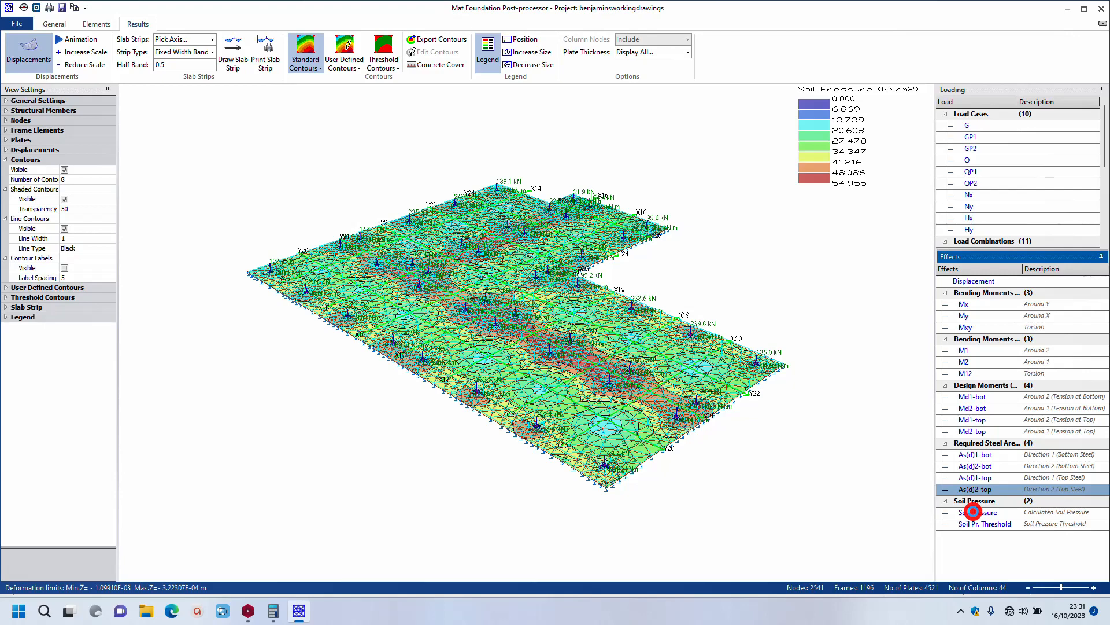
pyautogui.click(973, 511)
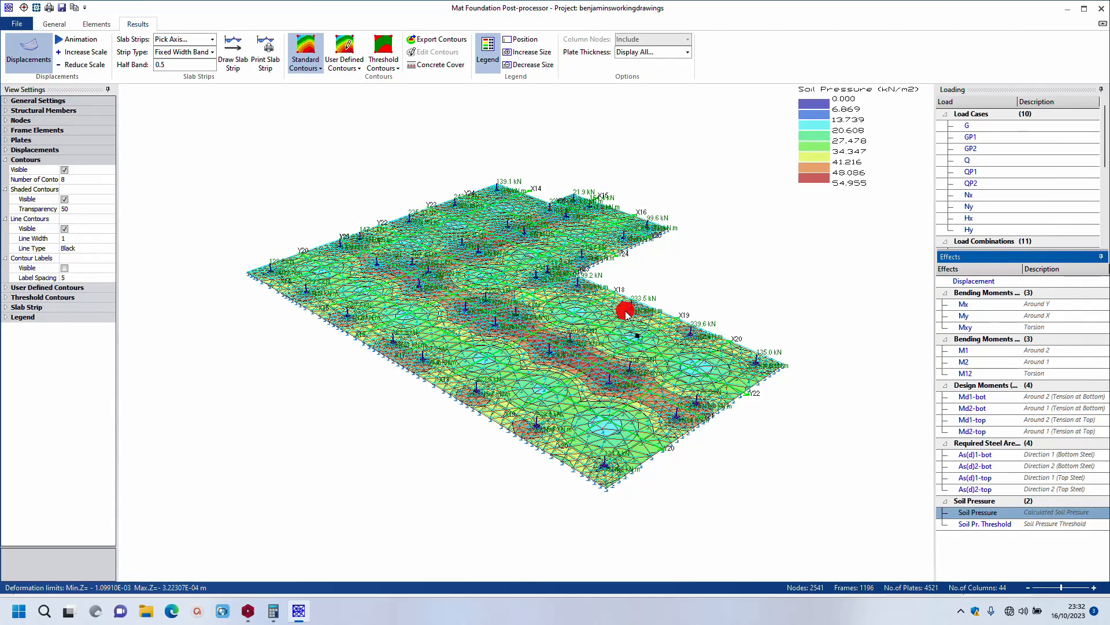
pyautogui.click(594, 322)
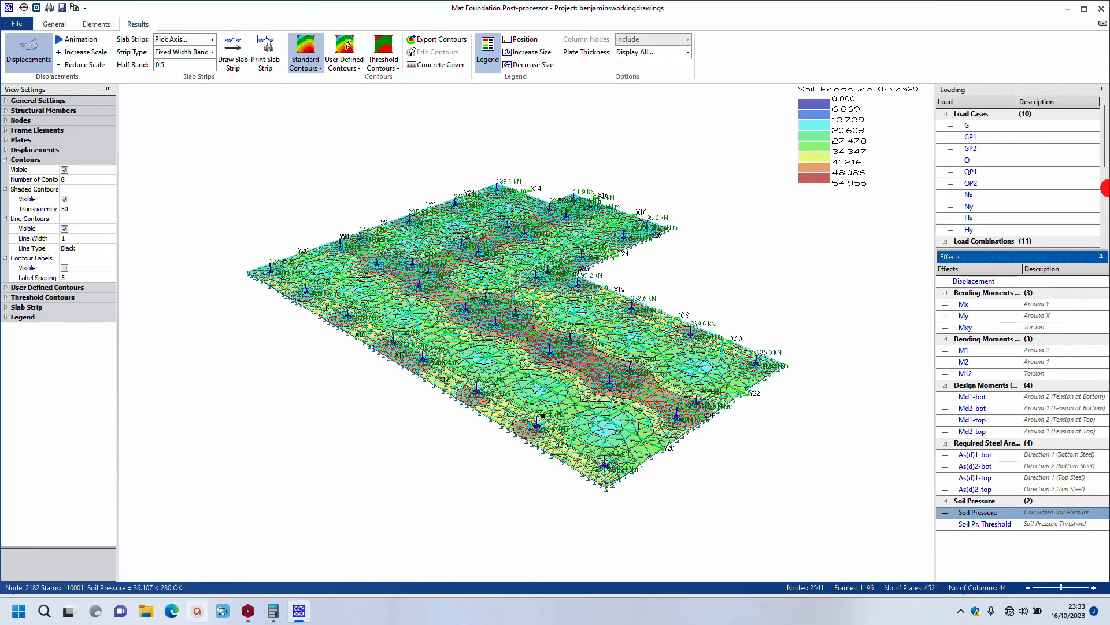
# - Close the post-processor, transferring the slab strip FE analysis results with Wood and Armer plate torsion effects considered
pyautogui.click(1104, 8)
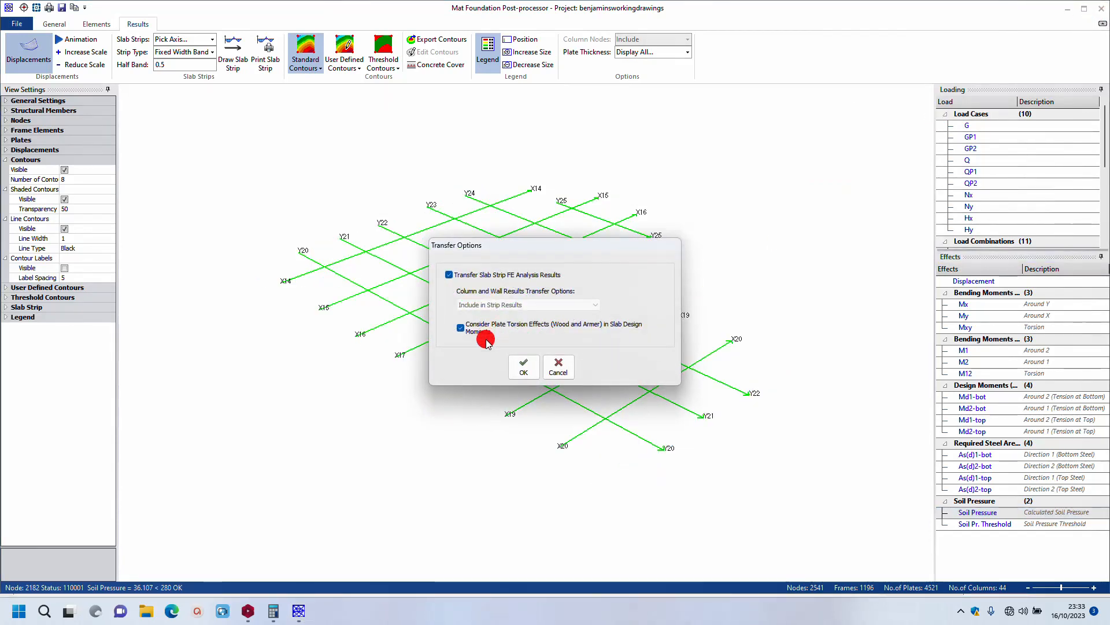
pyautogui.moveTo(555, 243); pyautogui.dragTo(830, 94)
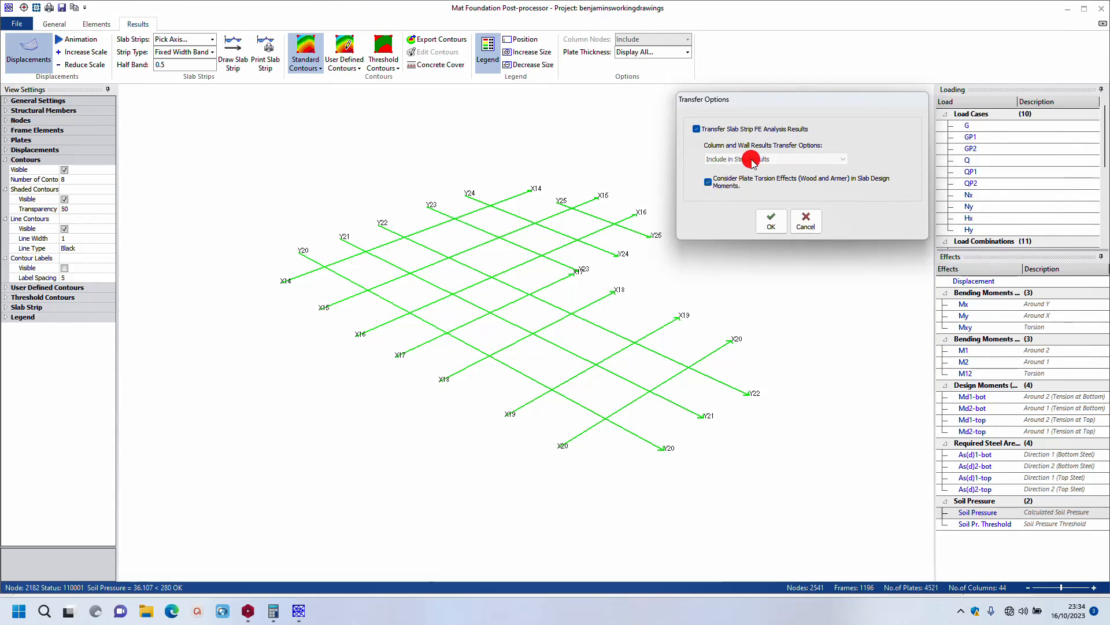
pyautogui.click(771, 220)
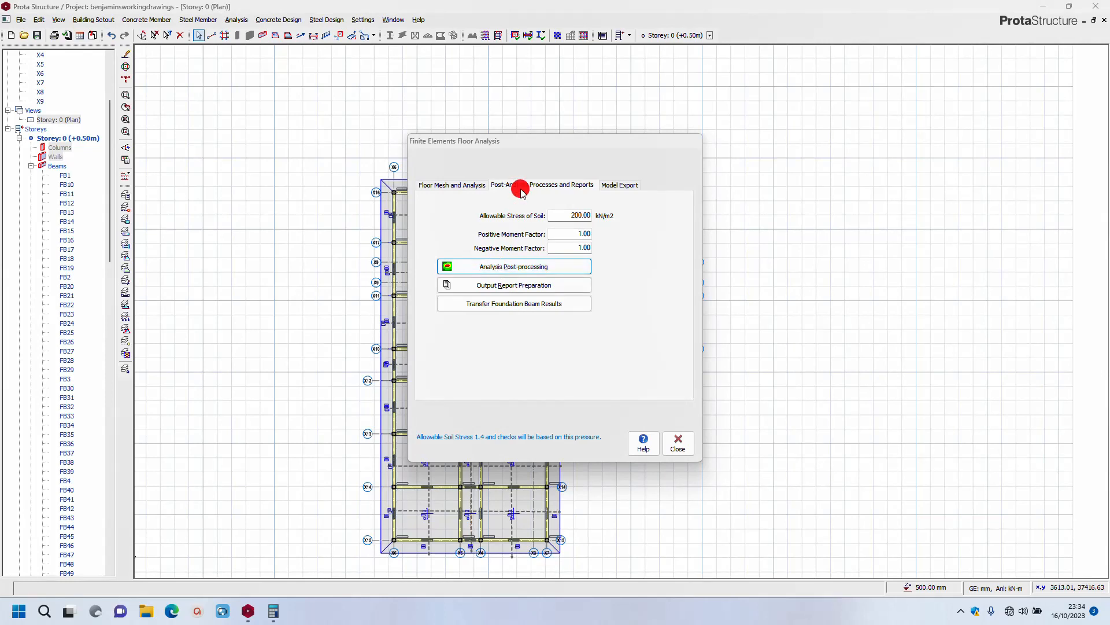
# - Transfer the foundation beam finite element results and close the Finite Elements Floor Analysis dialog
pyautogui.moveTo(526, 137); pyautogui.dragTo(850, 130)
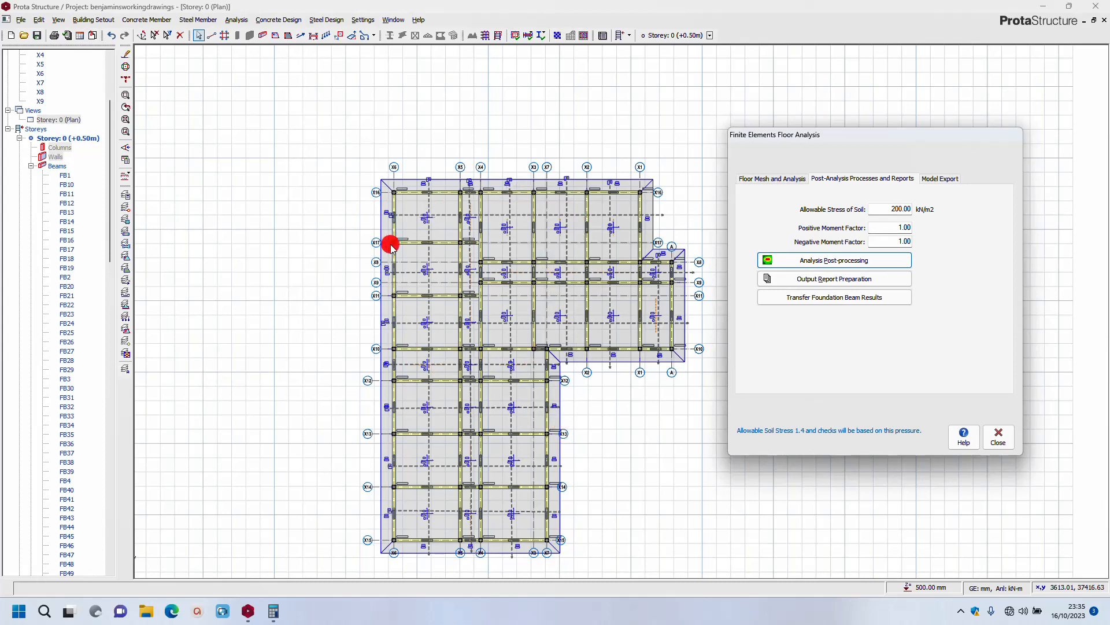
pyautogui.click(837, 299)
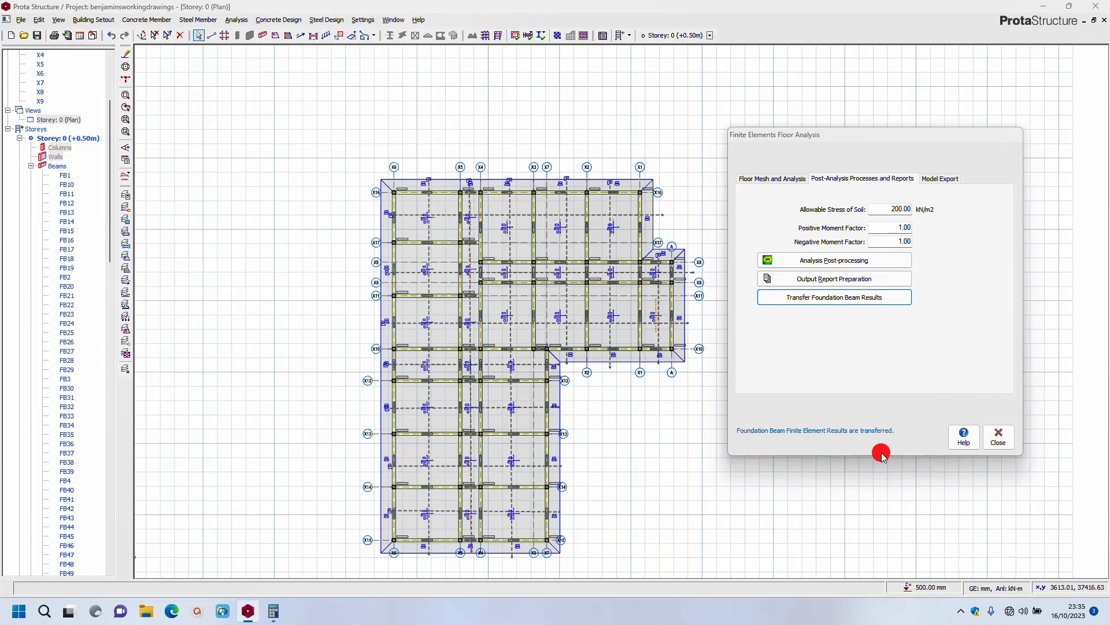
pyautogui.click(1005, 439)
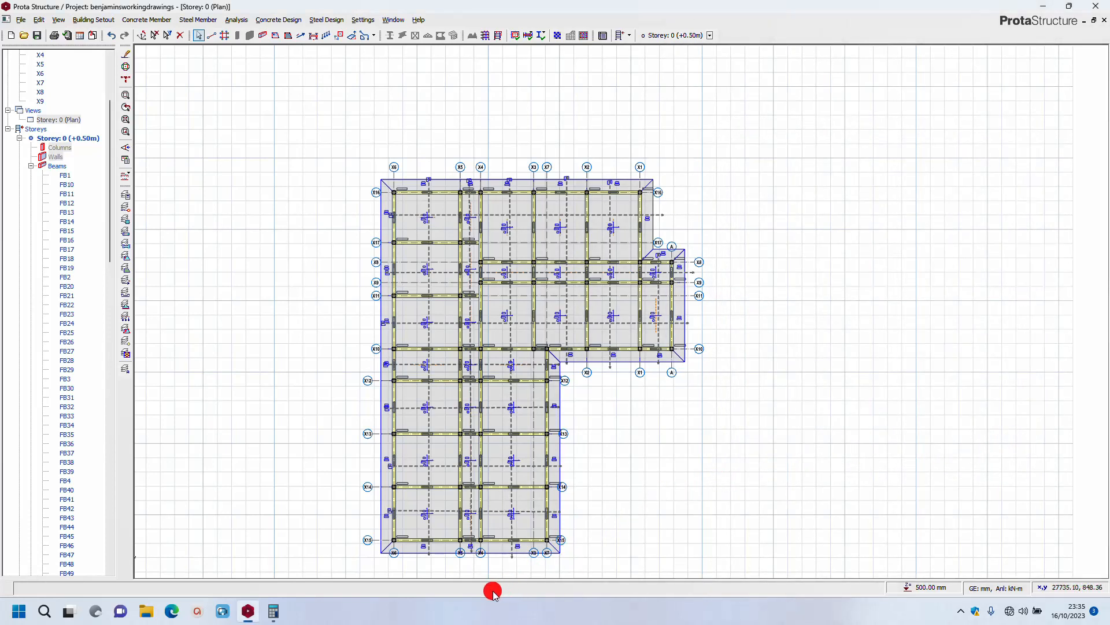
# - Update all steel bars on the Storey 0 foundation plan
pyautogui.scroll(3, 439, 567)
pyautogui.scroll(-3, 446, 562)
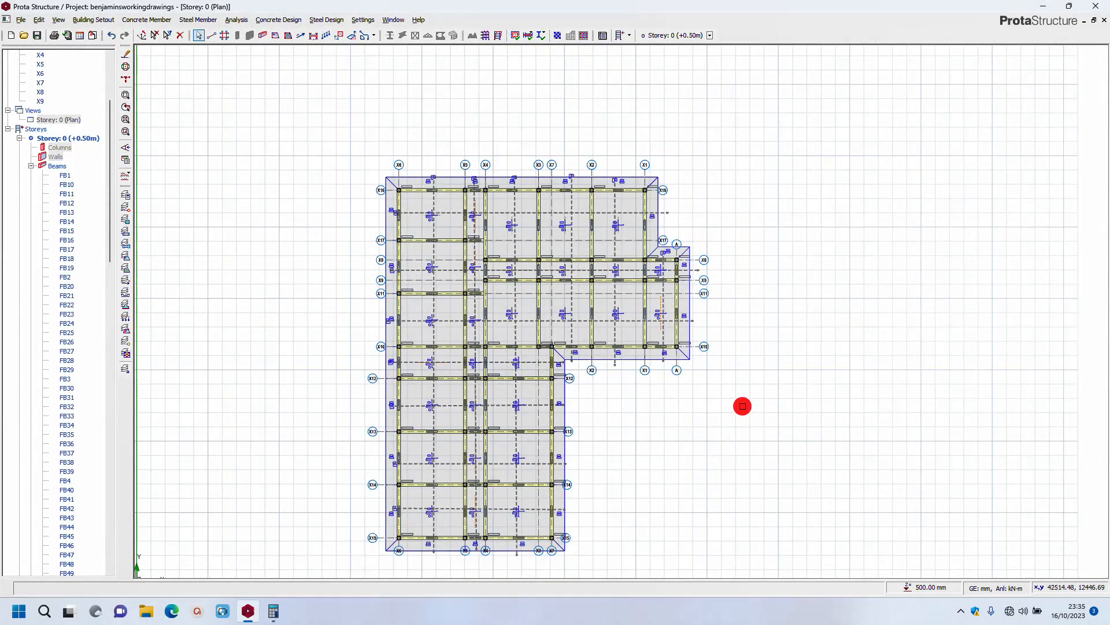
pyautogui.rightClick(742, 406)
pyautogui.moveTo(762, 440)
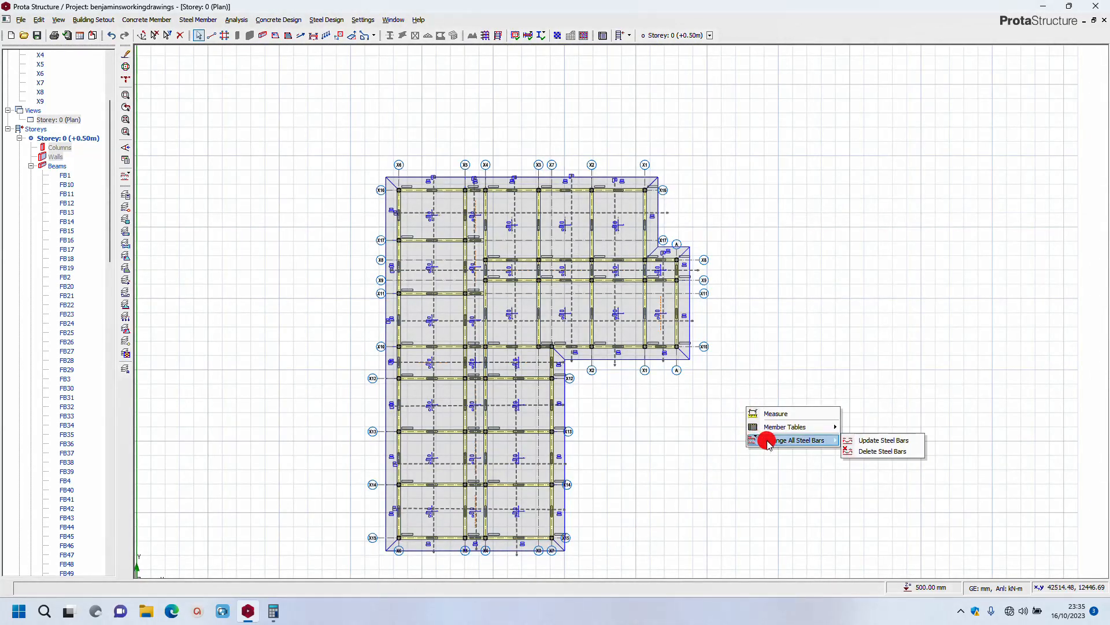
pyautogui.click(877, 440)
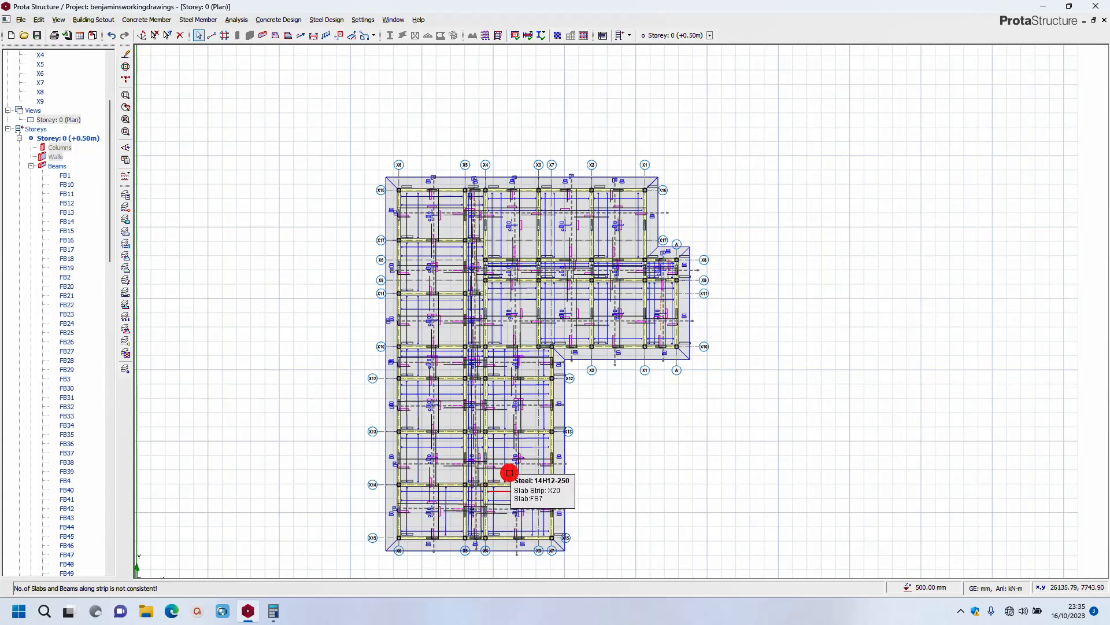
# - Examine the top and bottom steel bar labels of slab FS2 between axes X17 and X11
pyautogui.scroll(3, 467, 235)
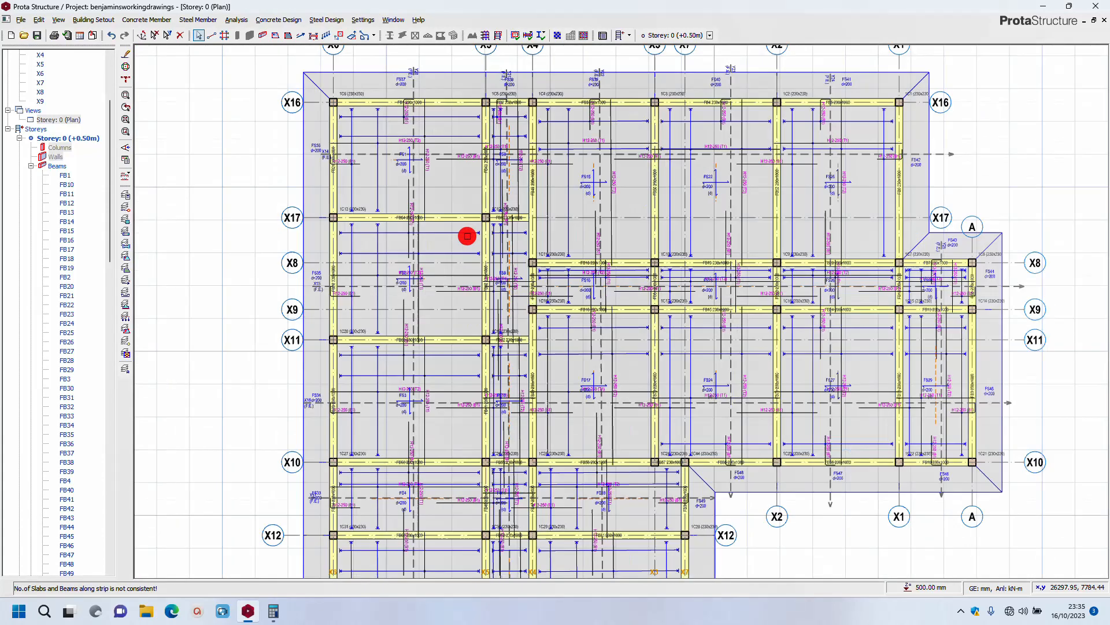
pyautogui.scroll(1, 466, 255)
pyautogui.scroll(-3, 384, 345)
pyautogui.scroll(4, 388, 336)
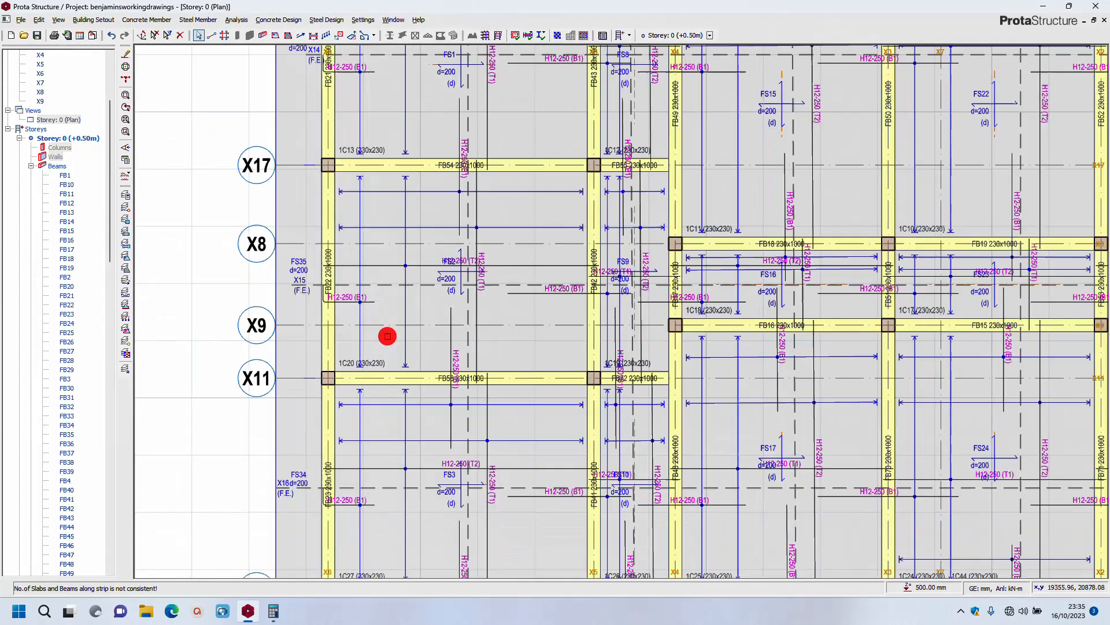
pyautogui.scroll(1, 388, 336)
pyautogui.scroll(4, 488, 265)
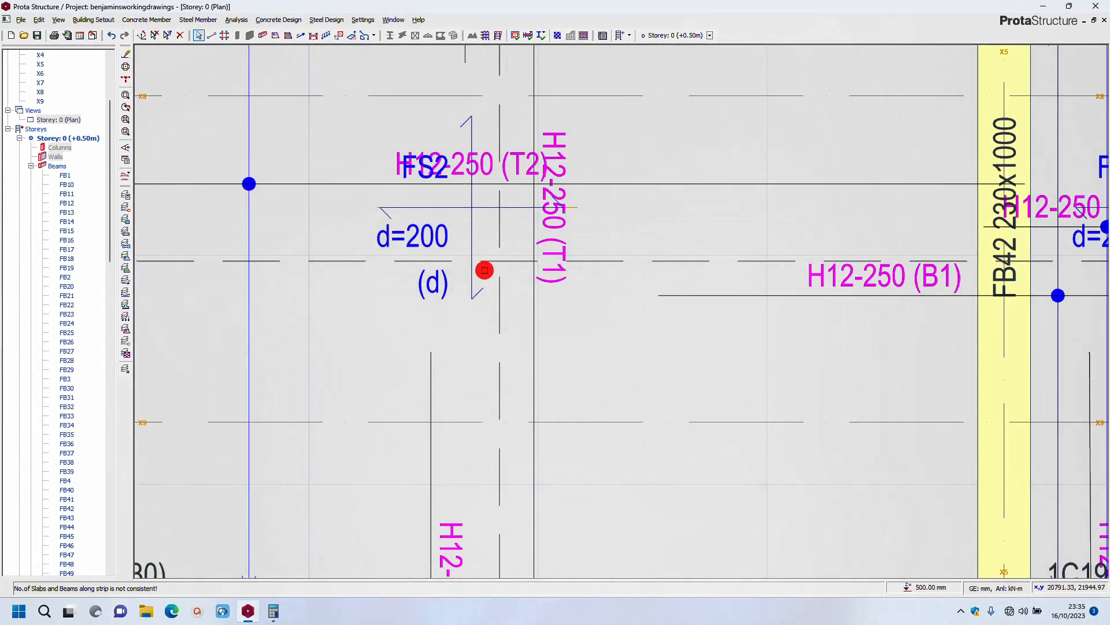
pyautogui.scroll(2, 426, 168)
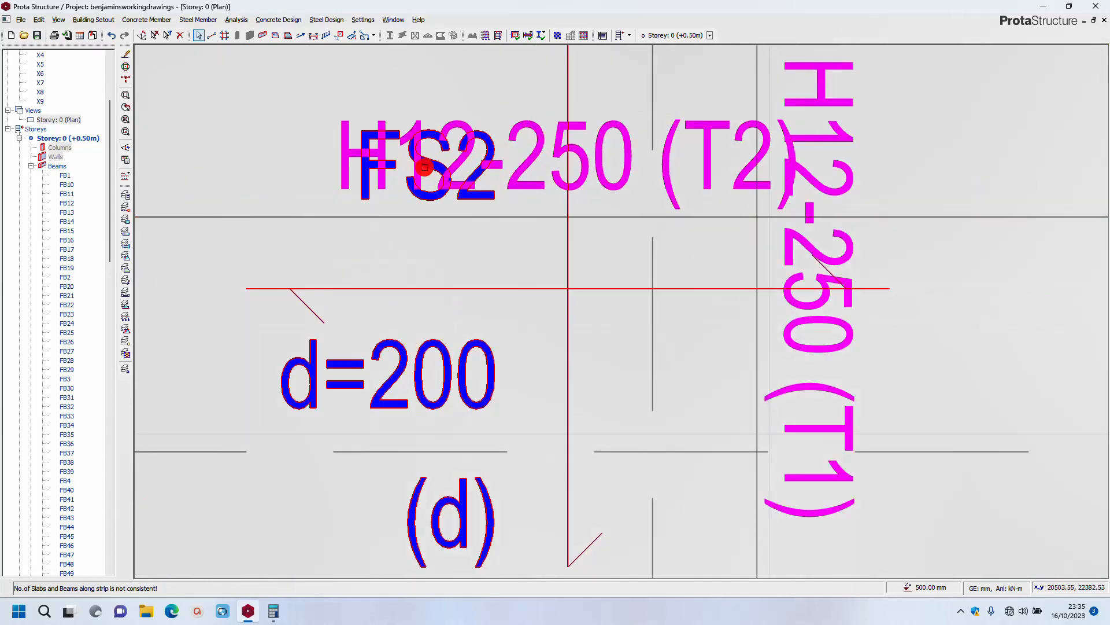
pyautogui.scroll(-1, 535, 225)
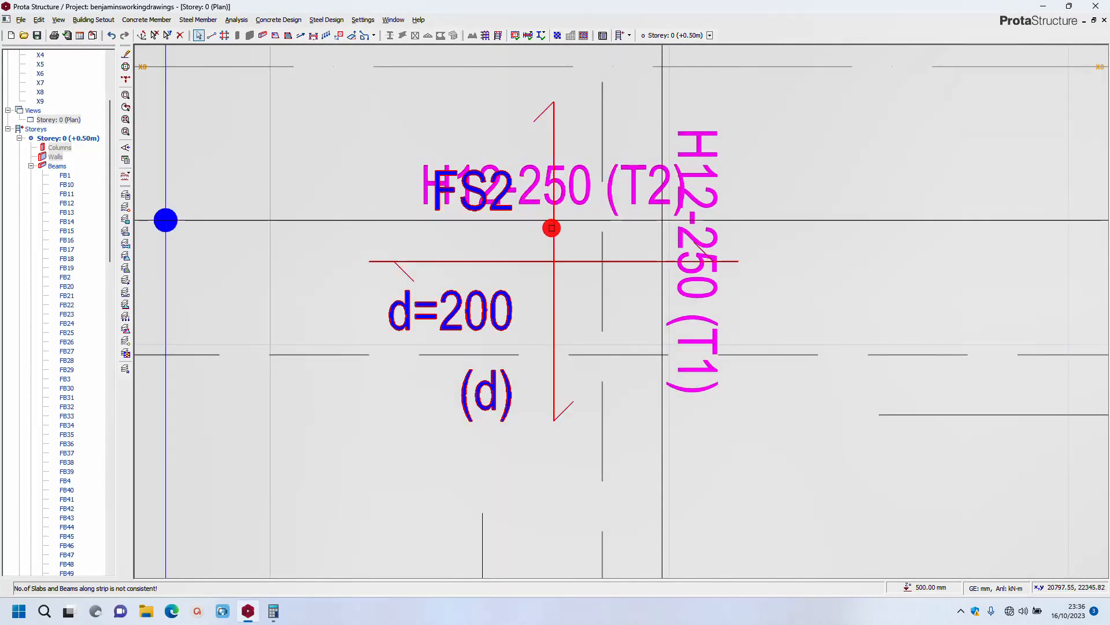
pyautogui.scroll(-4, 560, 205)
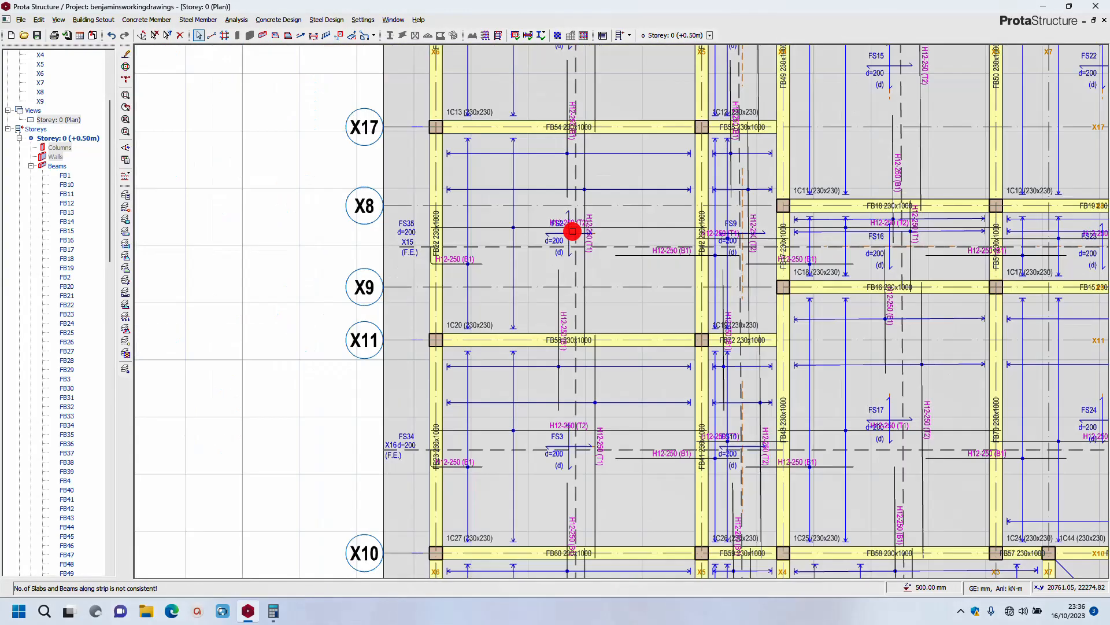
# - Examine the T1, T2 and B1 steel bars of slab FS1 between axes X16 and X17
pyautogui.scroll(5, 576, 104)
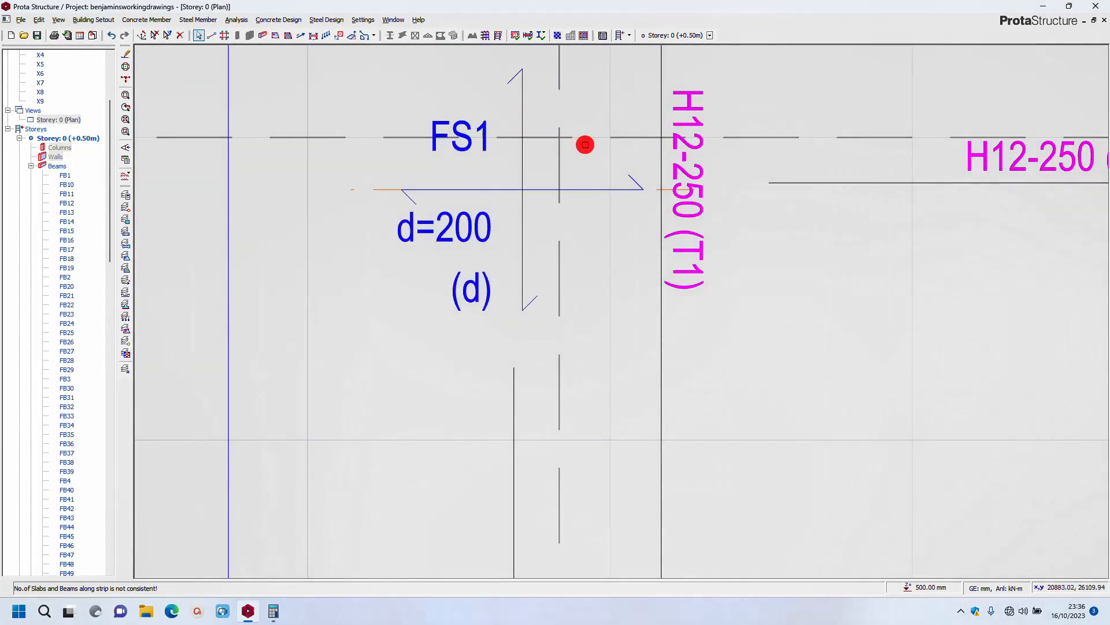
pyautogui.scroll(-2, 584, 141)
pyautogui.scroll(2, 636, 121)
pyautogui.scroll(-3, 637, 121)
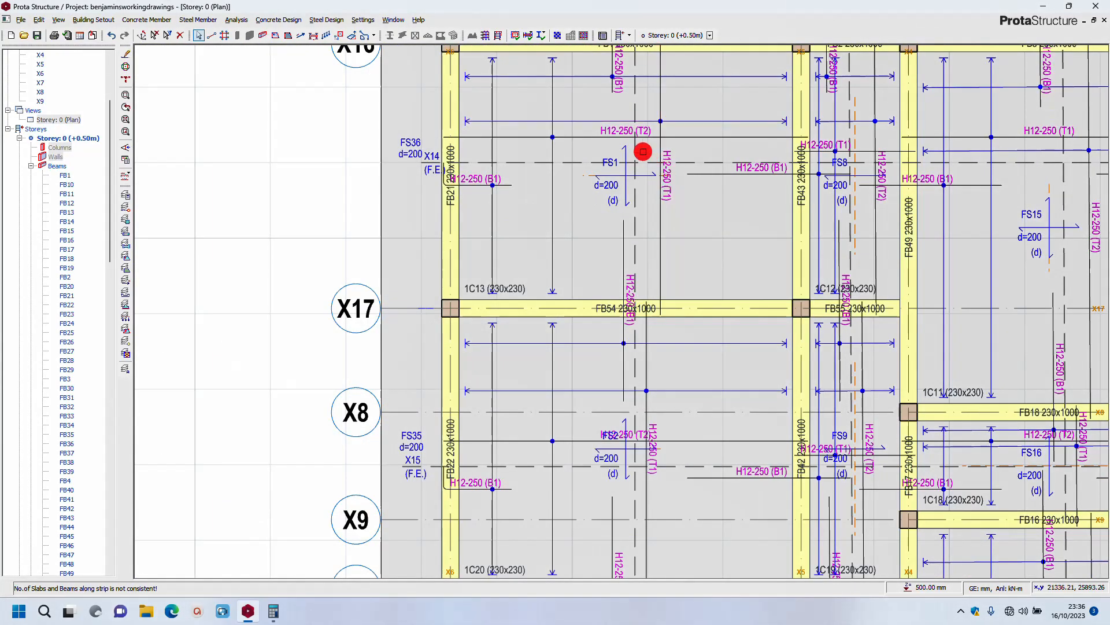
pyautogui.scroll(2, 642, 151)
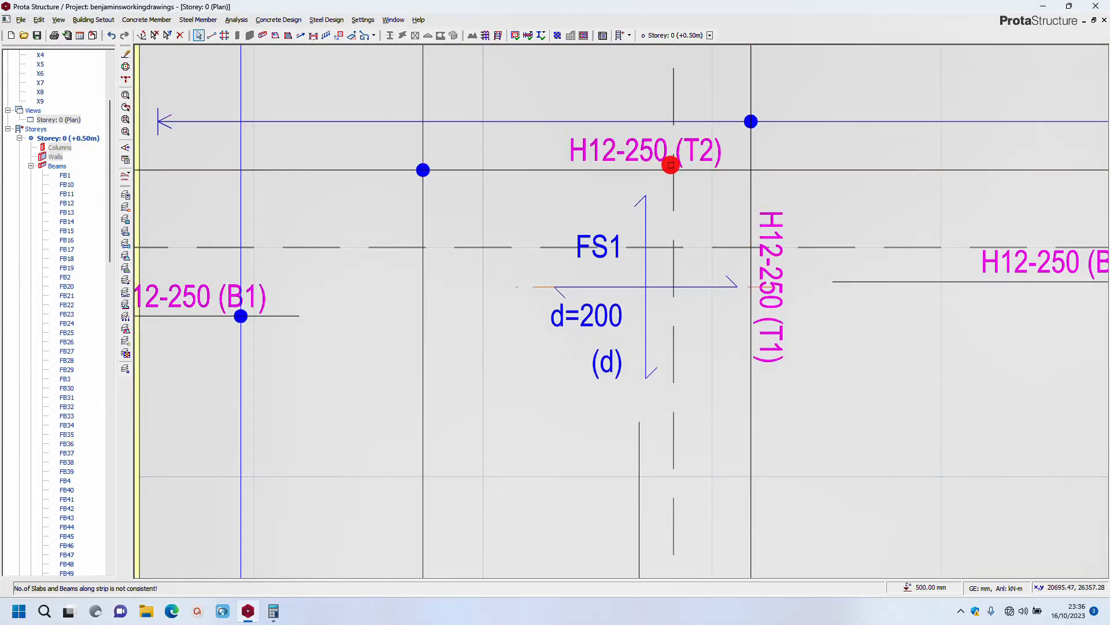
pyautogui.scroll(-3, 684, 188)
pyautogui.scroll(5, 570, 232)
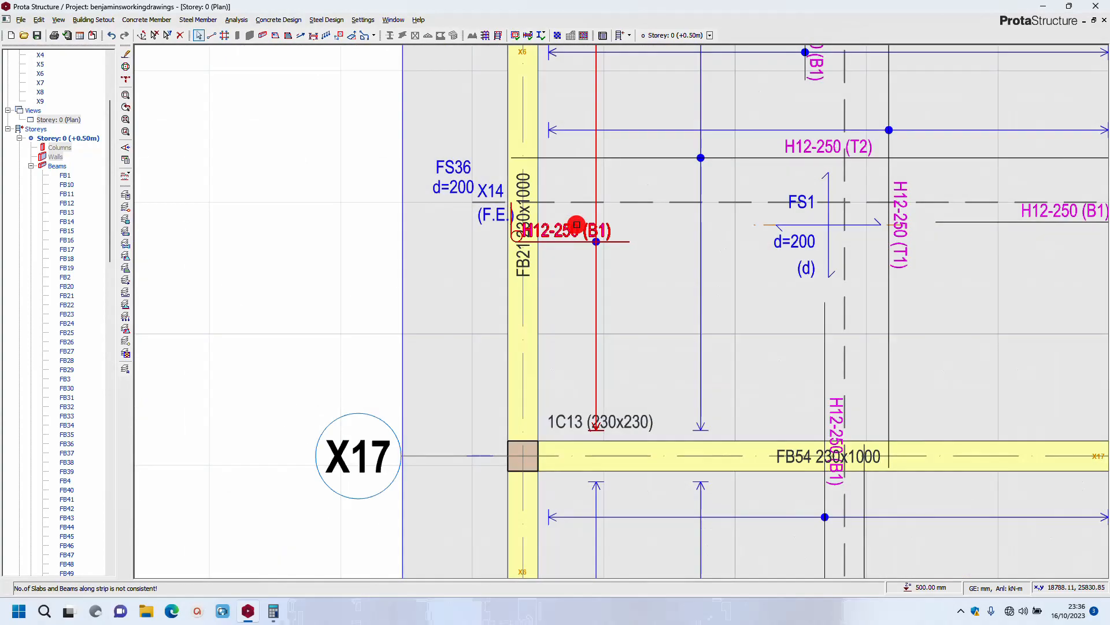
pyautogui.scroll(-8, 623, 226)
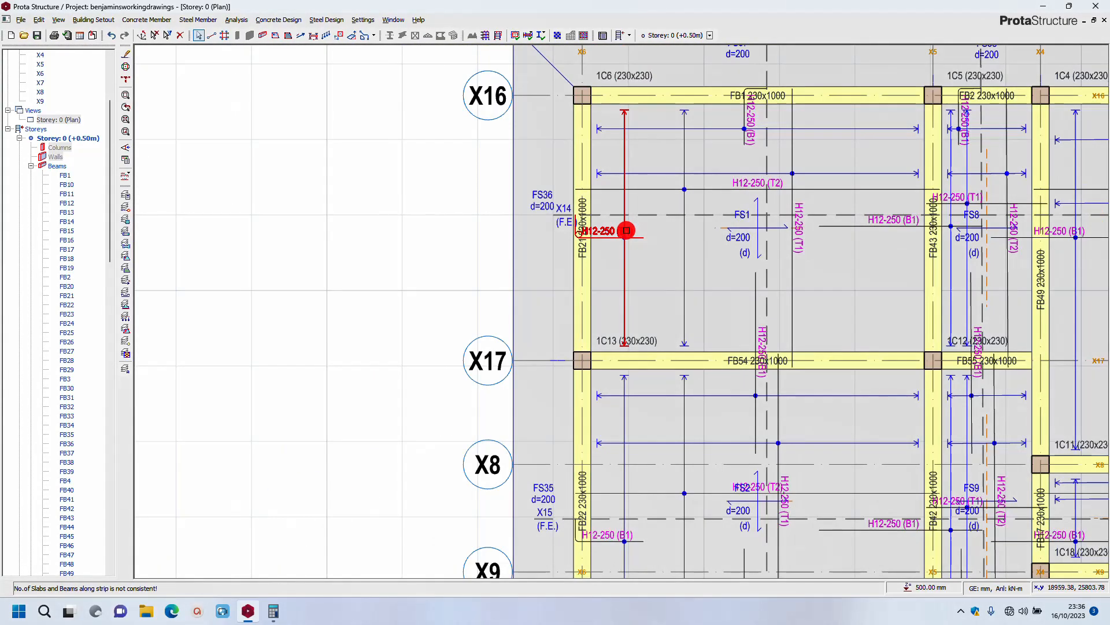
# - Look over the slab strip reinforcement across the whole Storey 0 raft foundation plan
pyautogui.scroll(-2, 570, 260)
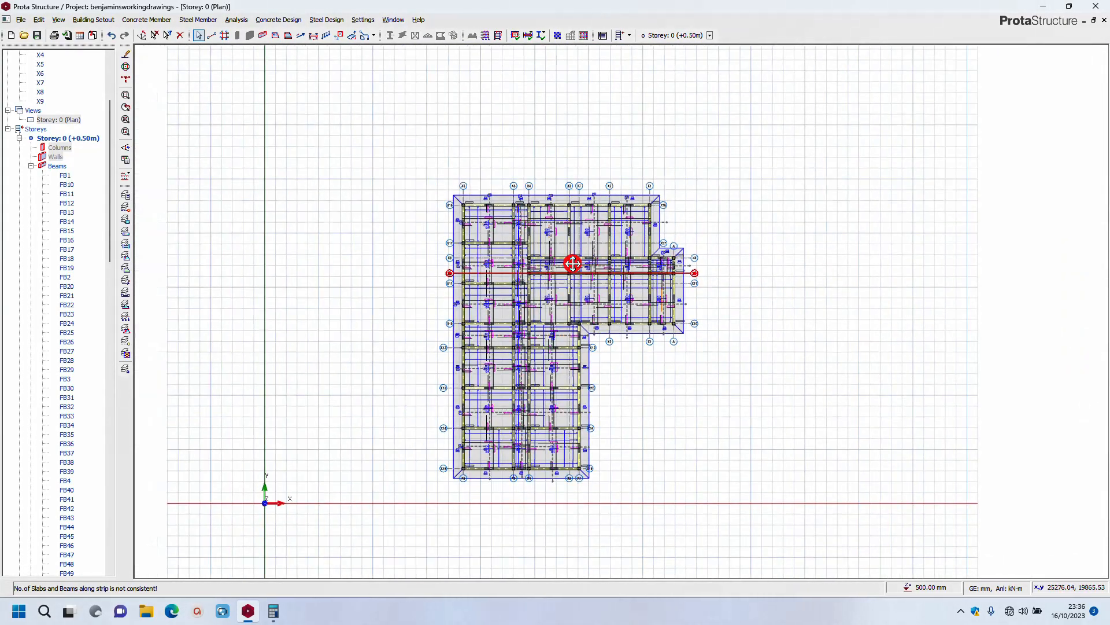
pyautogui.scroll(4, 575, 257)
pyautogui.scroll(-4, 575, 260)
pyautogui.scroll(5, 544, 290)
pyautogui.scroll(2, 543, 290)
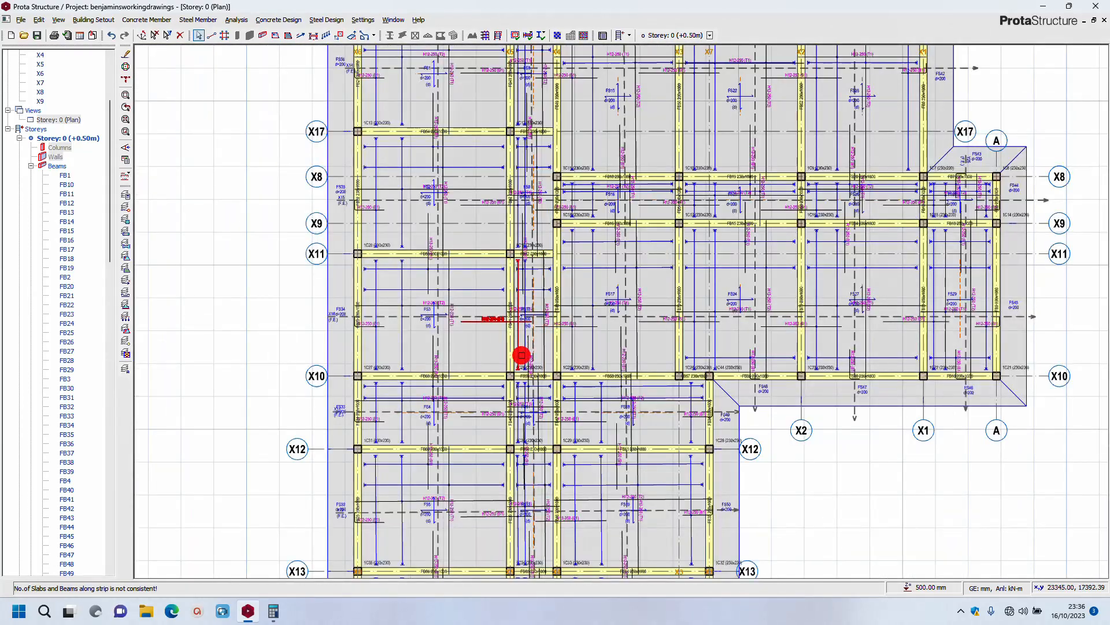
pyautogui.scroll(-4, 520, 354)
pyautogui.scroll(1, 616, 398)
pyautogui.scroll(-1, 622, 397)
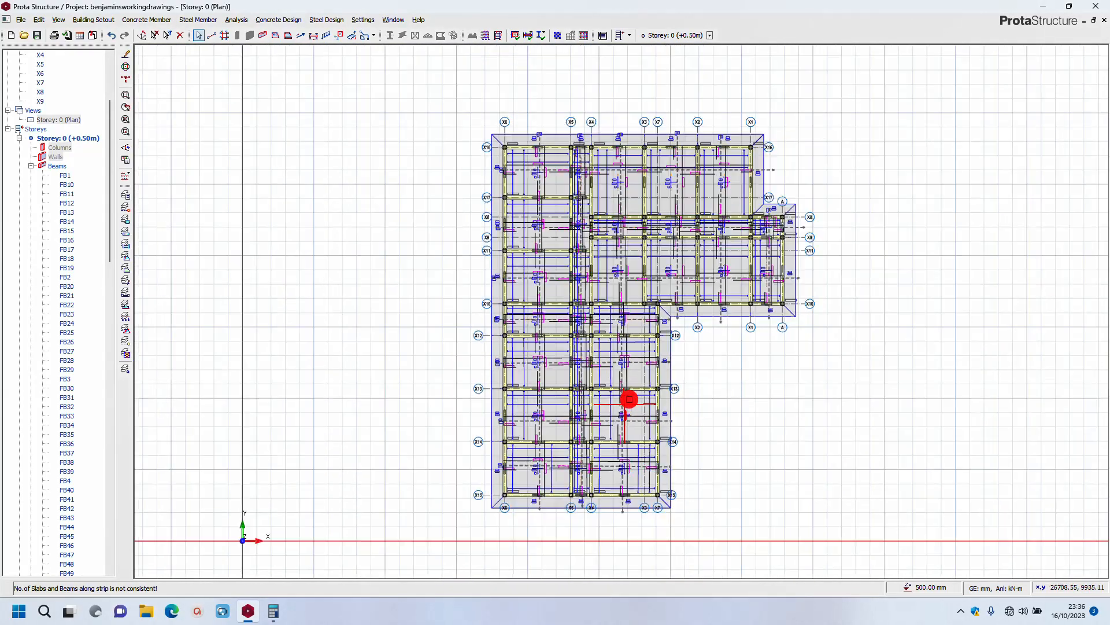
pyautogui.scroll(2, 636, 384)
pyautogui.scroll(-2, 639, 385)
pyautogui.scroll(2, 639, 385)
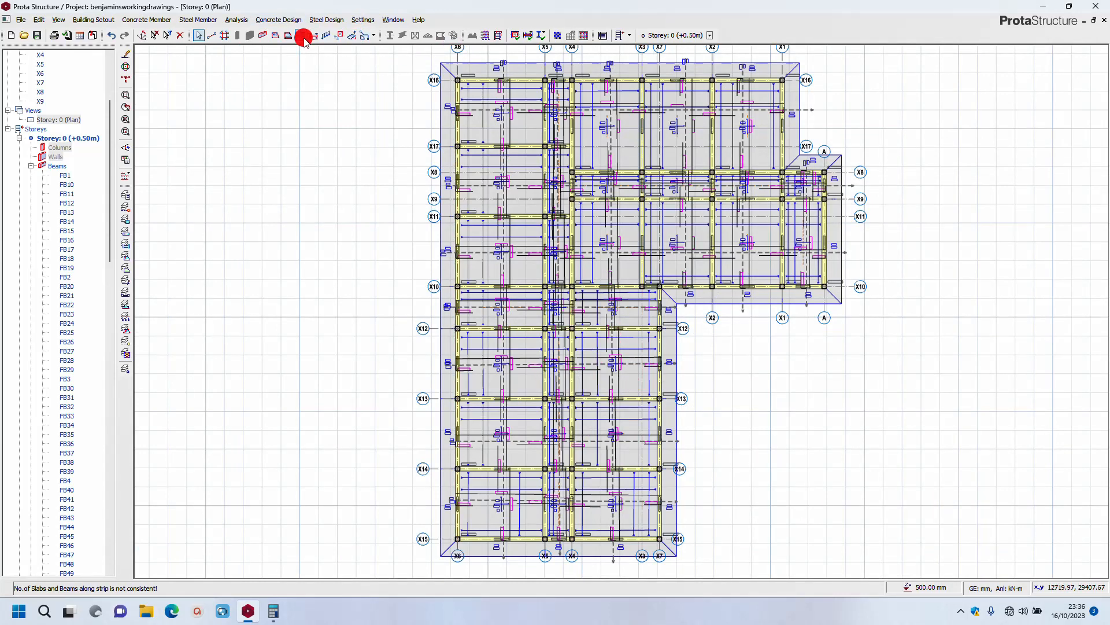
pyautogui.scroll(-2, 575, 115)
pyautogui.scroll(2, 578, 118)
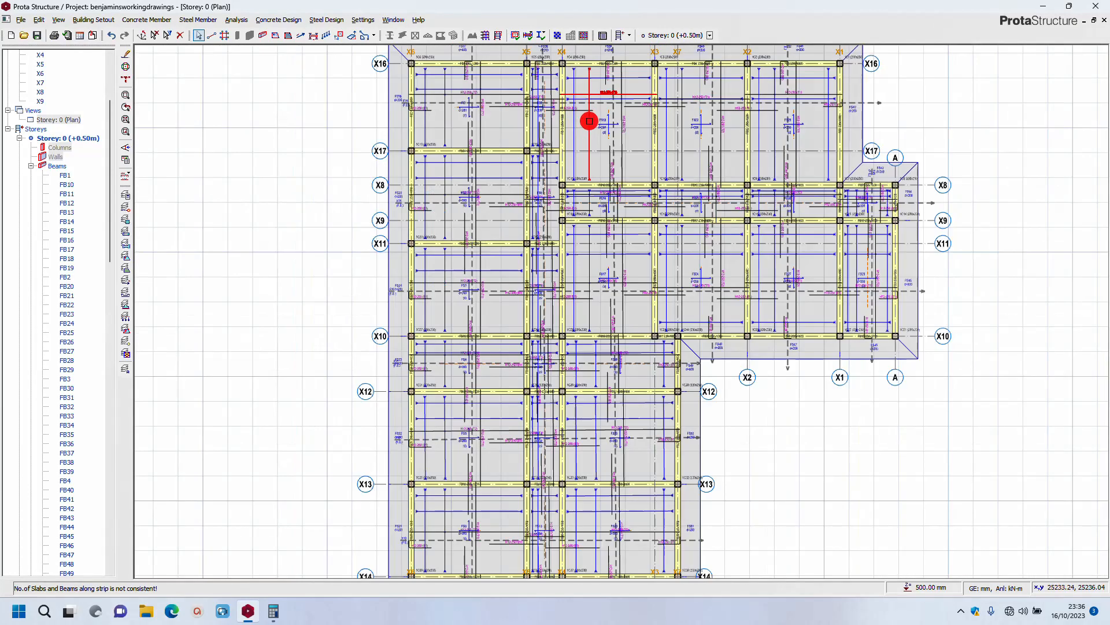
pyautogui.scroll(-2, 640, 156)
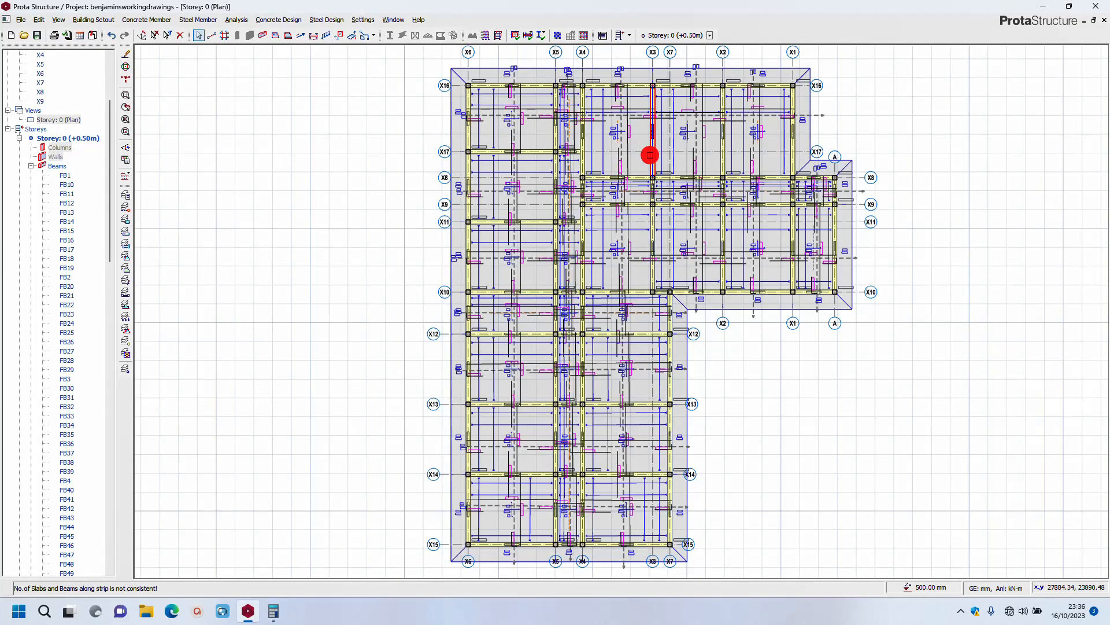
pyautogui.moveTo(649, 153); pyautogui.dragTo(518, 184, button='middle')
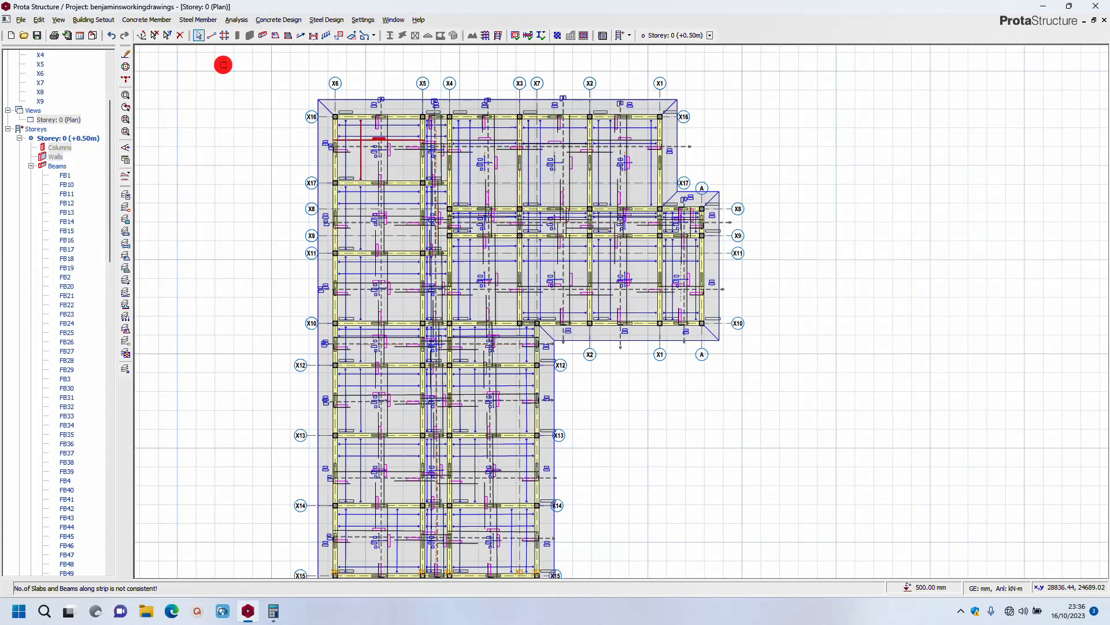
# - Open the beam reinforcement design for the foundation beams
pyautogui.click(247, 21)
pyautogui.moveTo(208, 22)
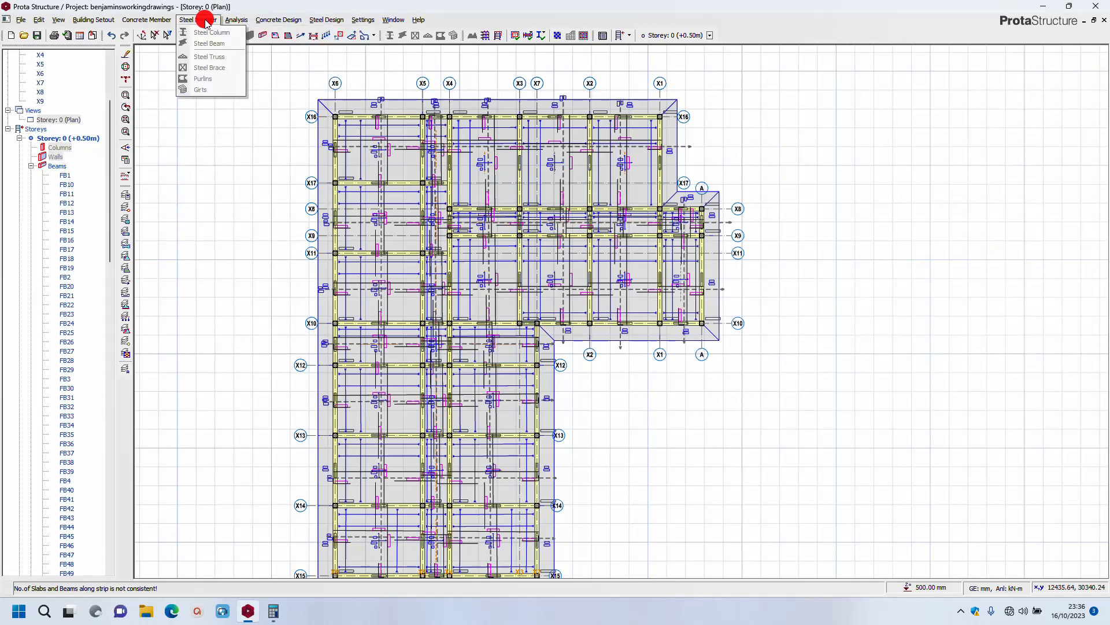
pyautogui.moveTo(265, 22)
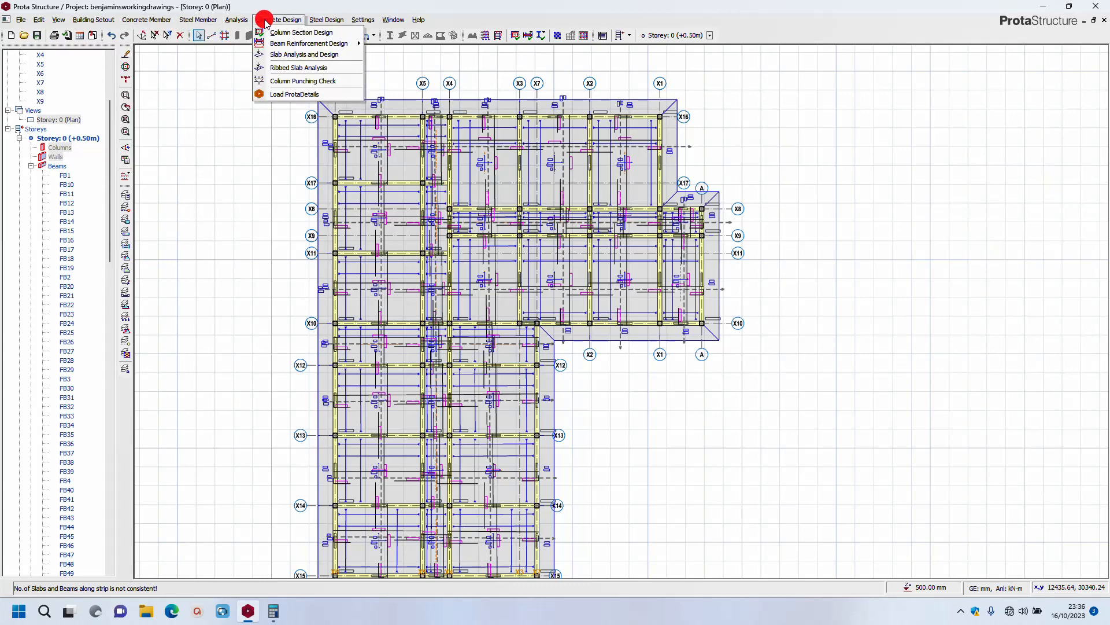
pyautogui.moveTo(295, 44)
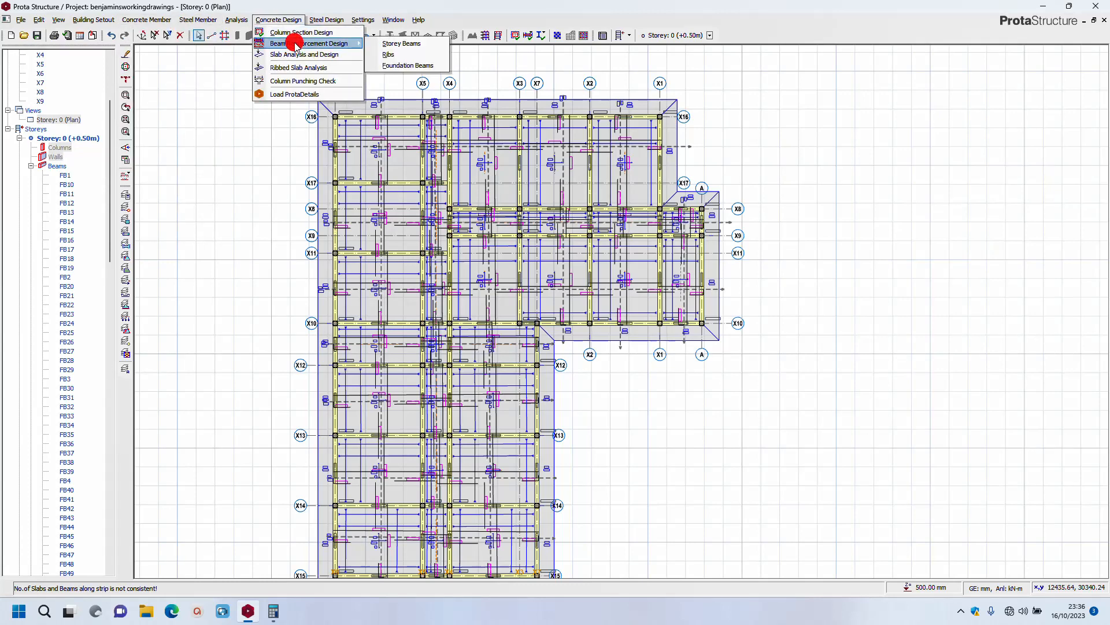
pyautogui.click(409, 65)
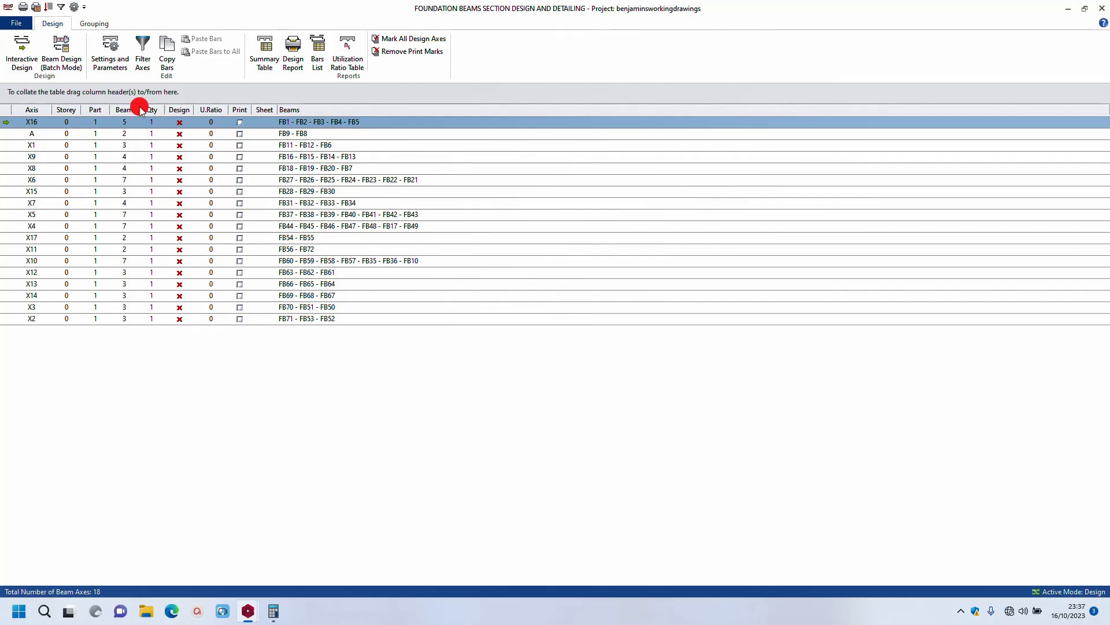
# - Set the foundation beams' minimum steel diameter to H12, keeping H16 as maximum and H8 links, and save the design parameters
pyautogui.click(116, 58)
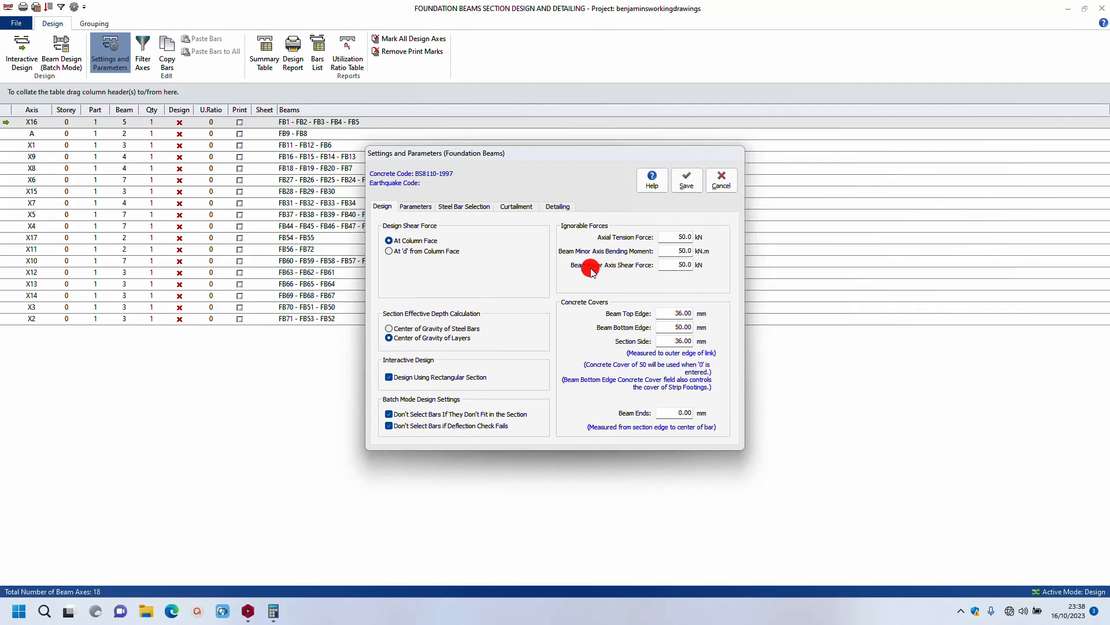
pyautogui.click(423, 207)
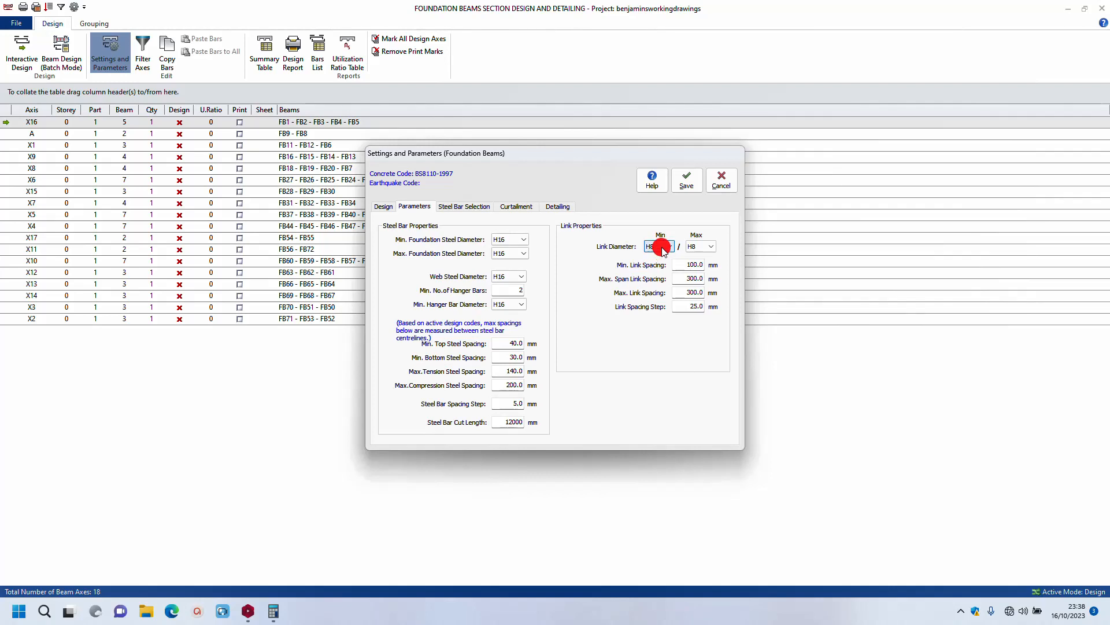
pyautogui.click(708, 246)
pyautogui.click(715, 247)
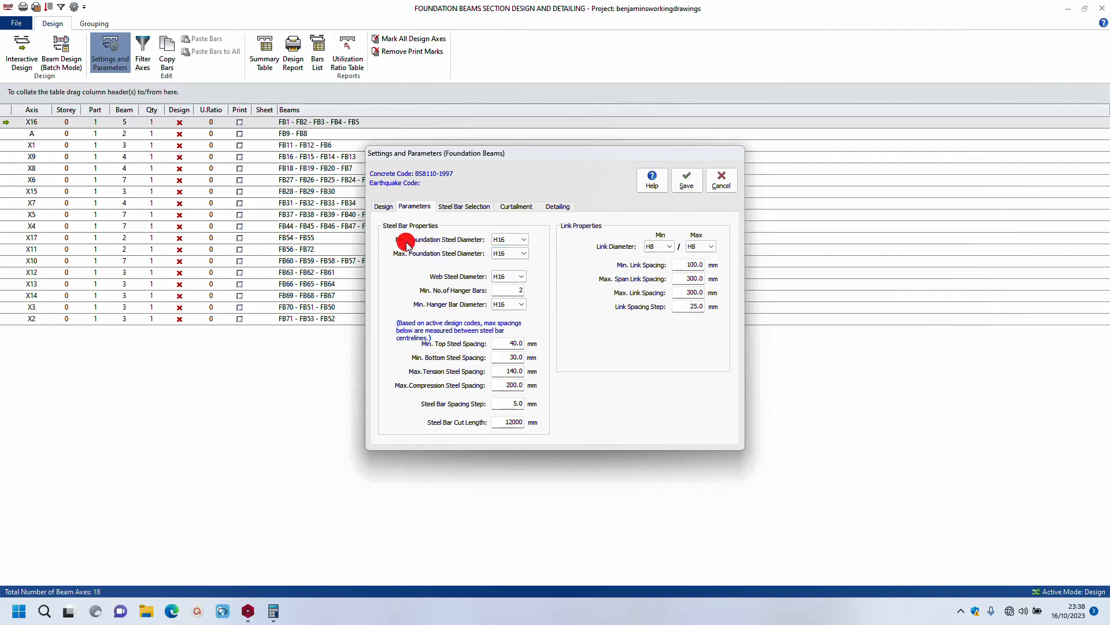
pyautogui.click(520, 242)
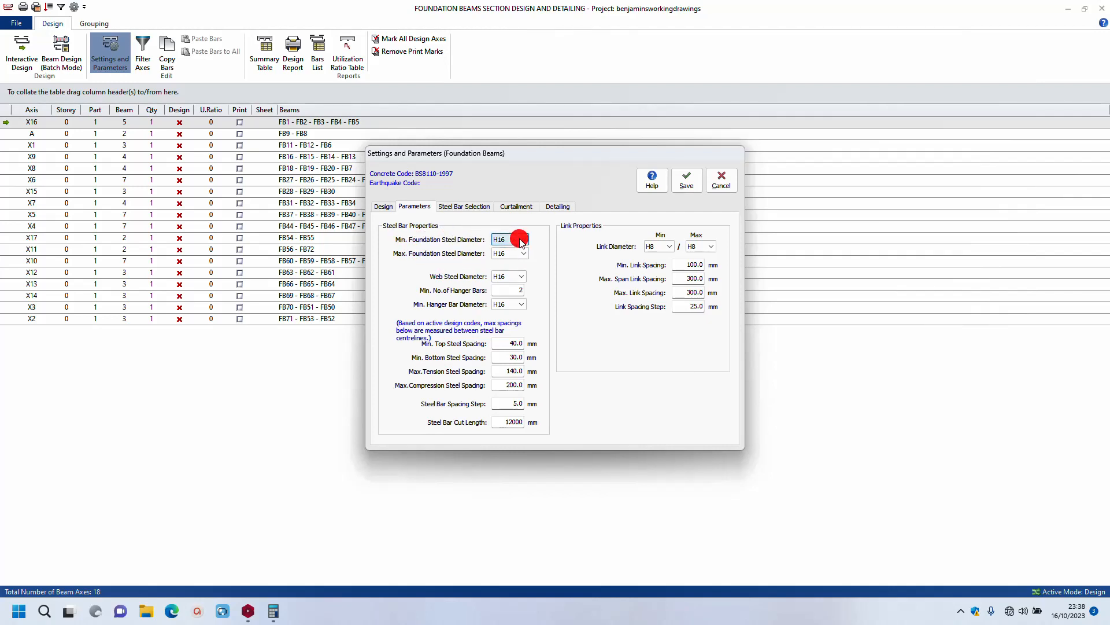
pyautogui.click(505, 254)
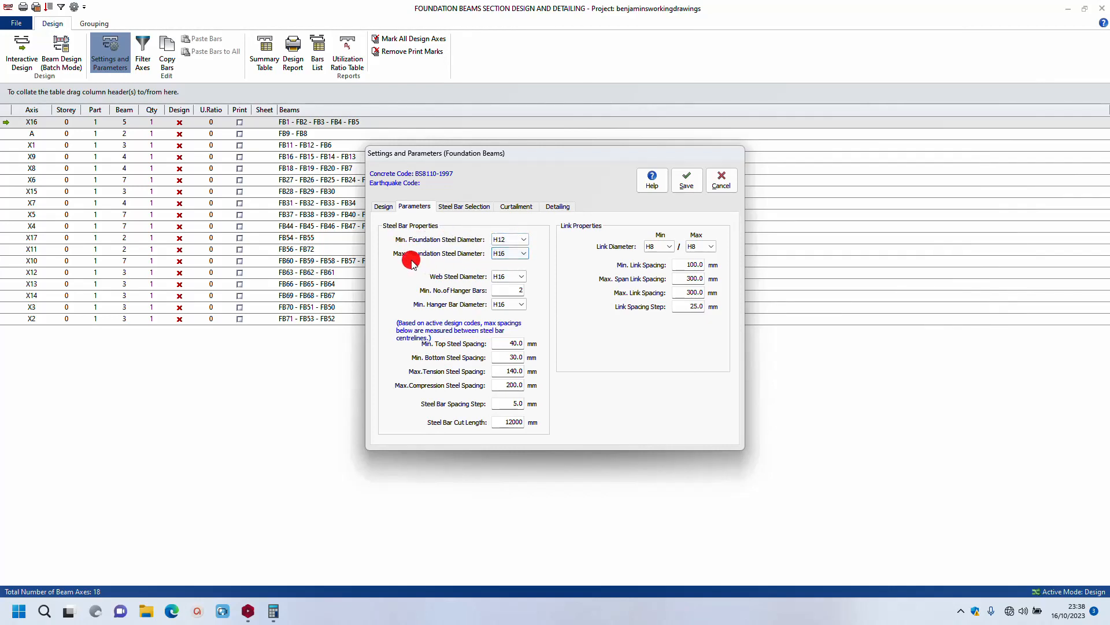
pyautogui.click(522, 254)
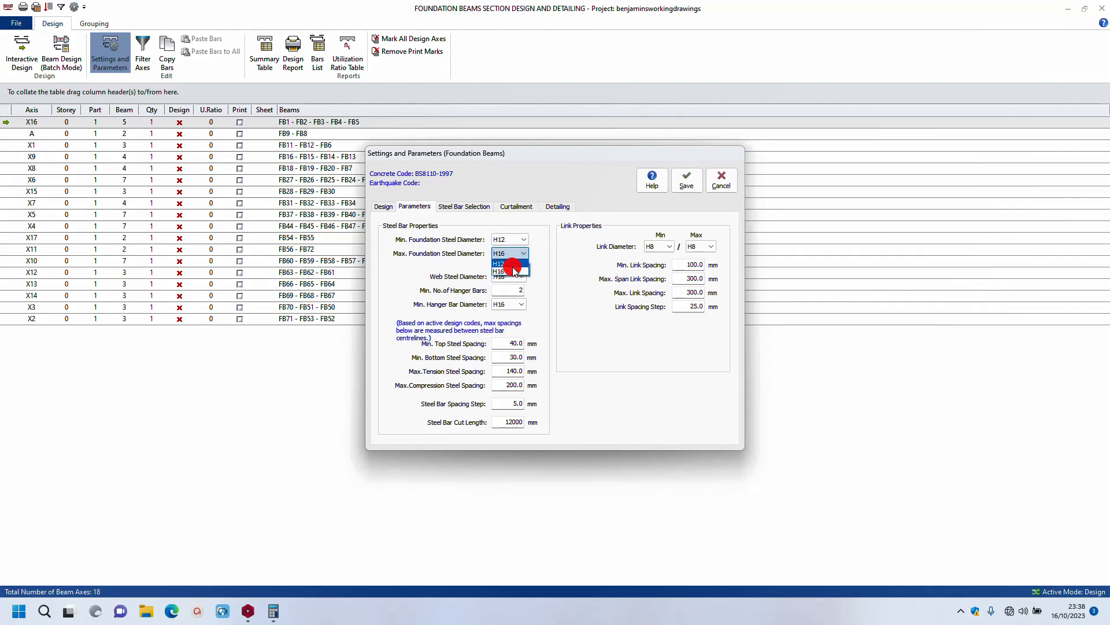
pyautogui.click(509, 272)
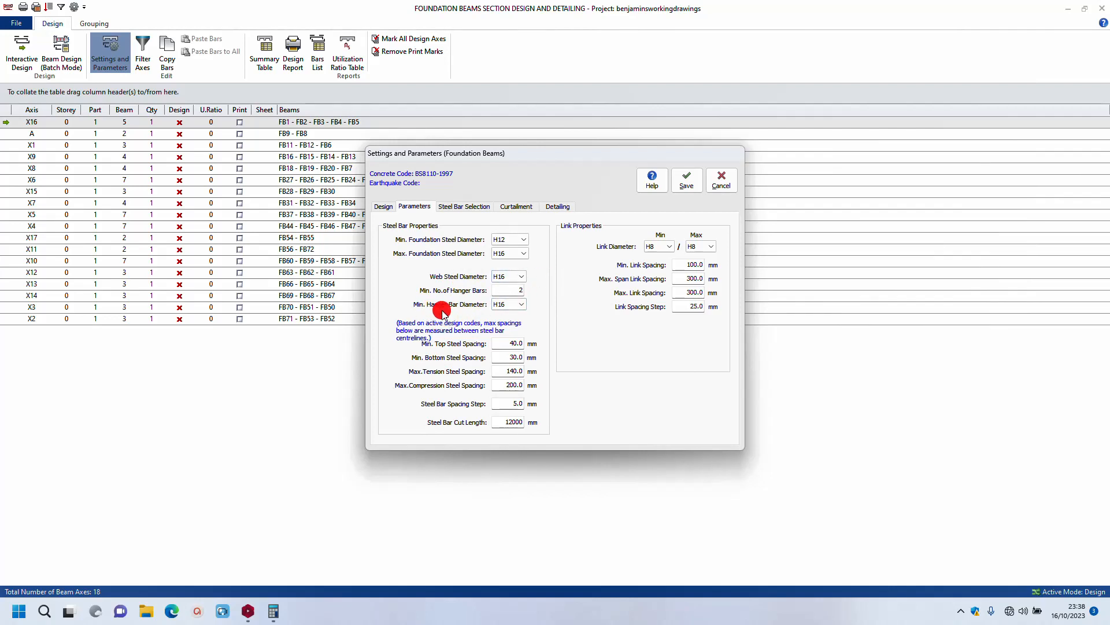
pyautogui.click(527, 305)
pyautogui.click(685, 182)
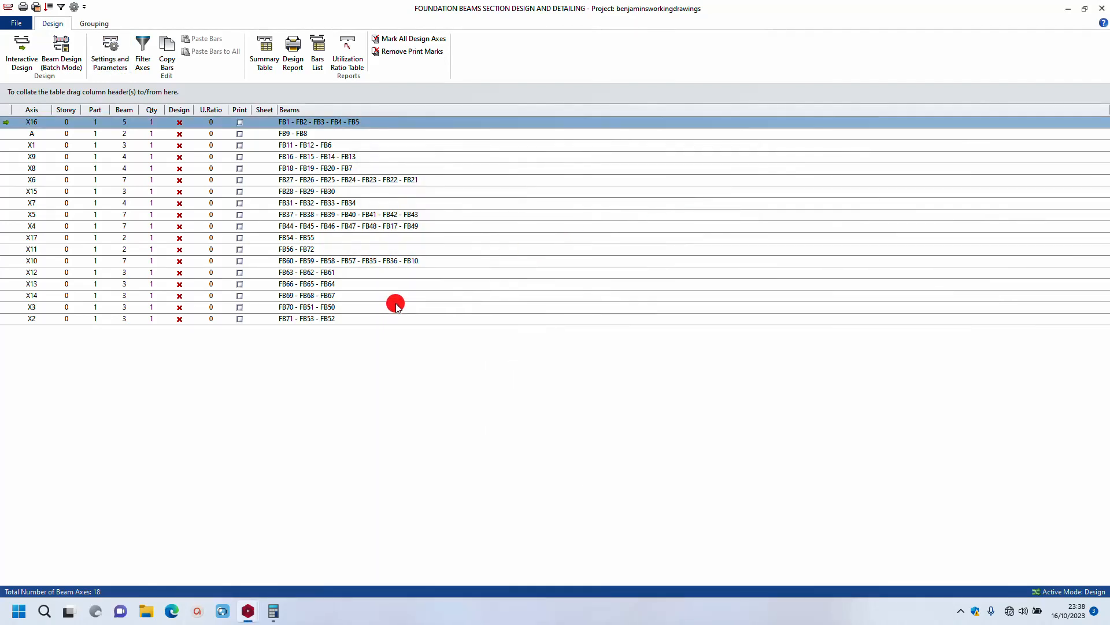
# - Run the batch design of all foundation beam axes, checking steel and selecting new steel when previous bars are insufficient
pyautogui.click(72, 65)
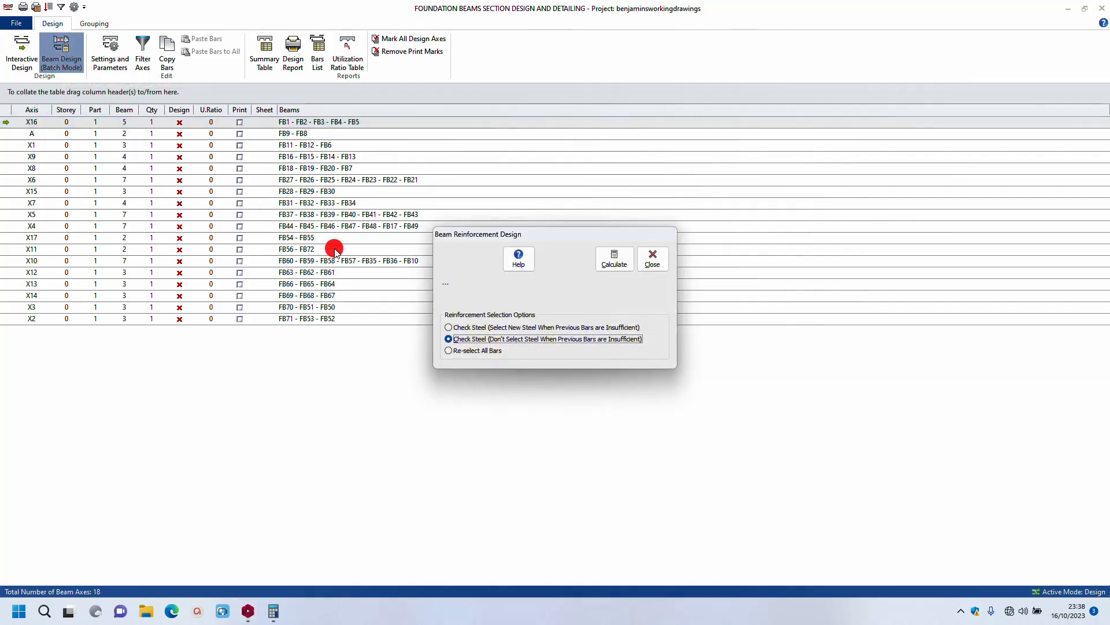
pyautogui.click(449, 328)
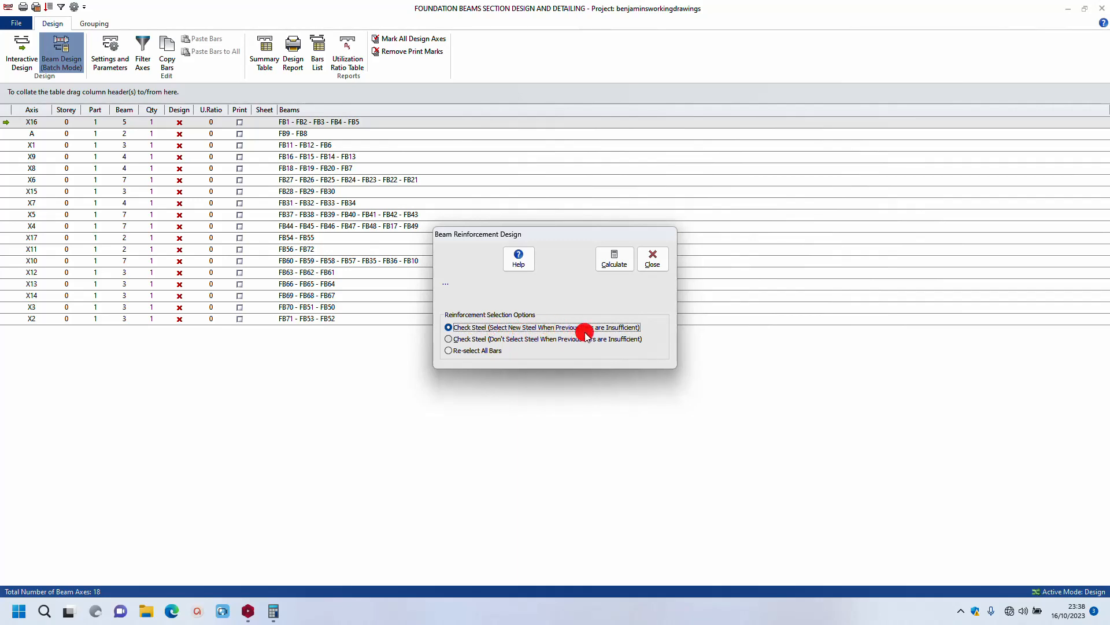
pyautogui.click(609, 260)
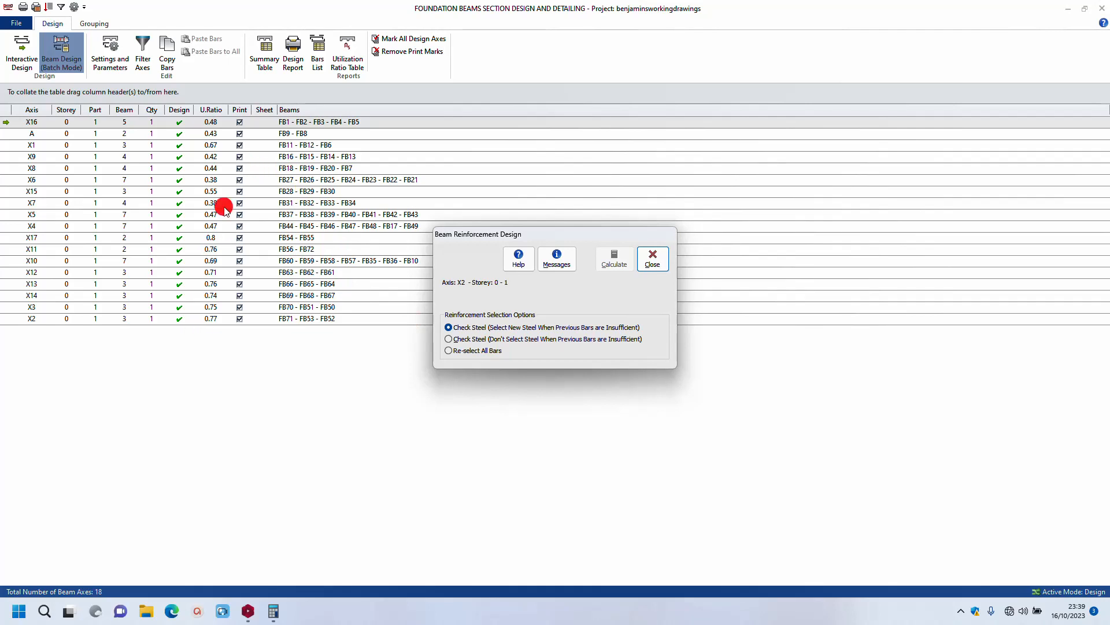
pyautogui.click(653, 260)
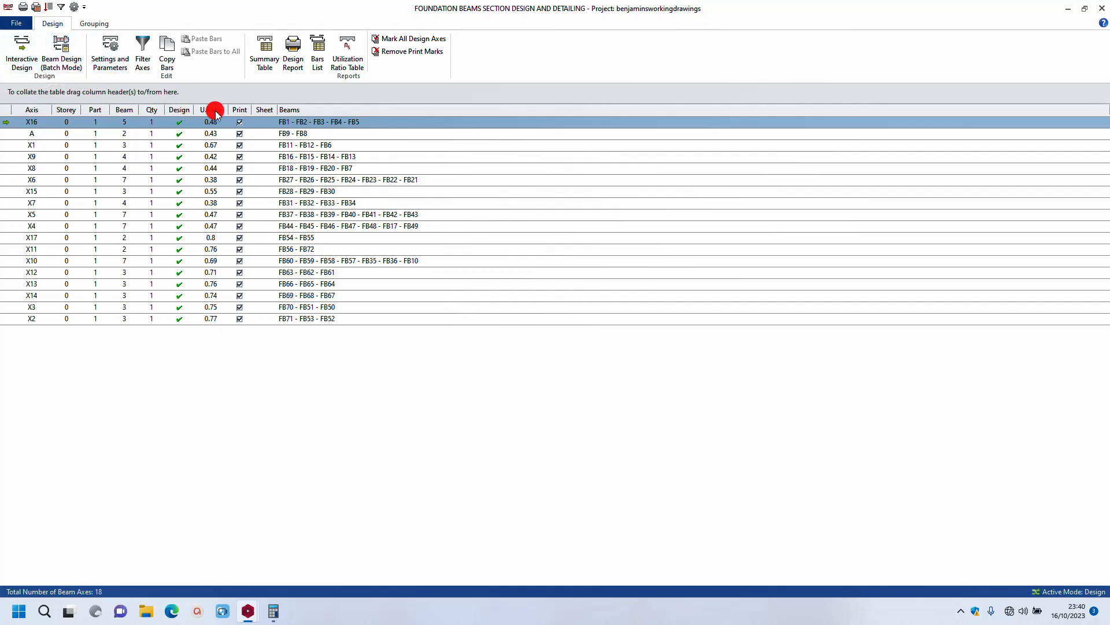
# - Review the reinforcement data of foundation beam axes X16, A and X1
pyautogui.doubleClick(333, 123)
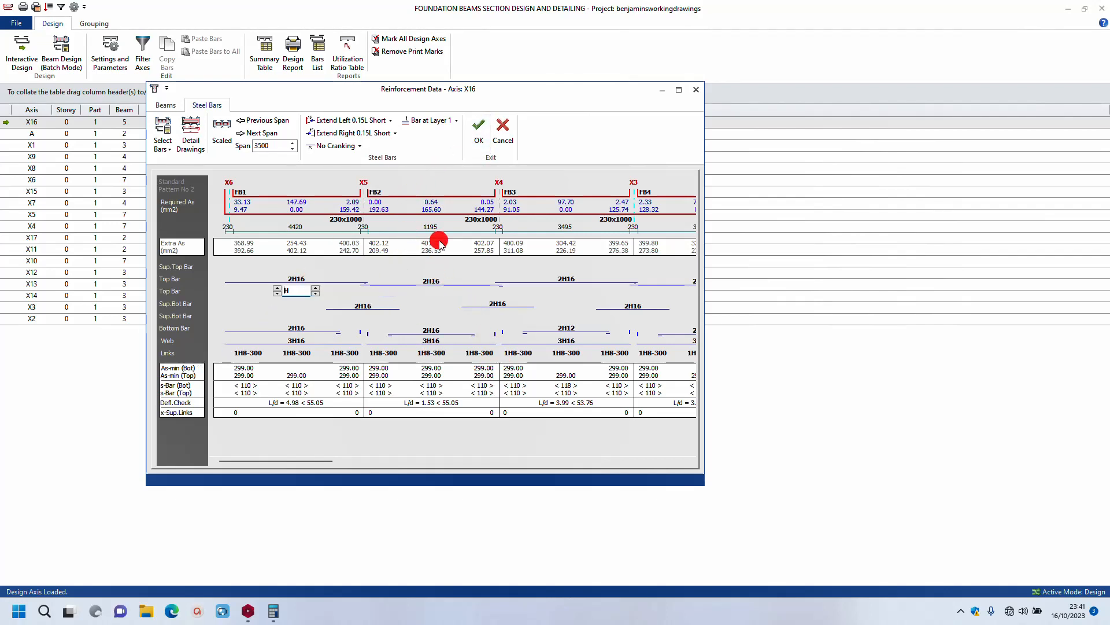
pyautogui.click(481, 126)
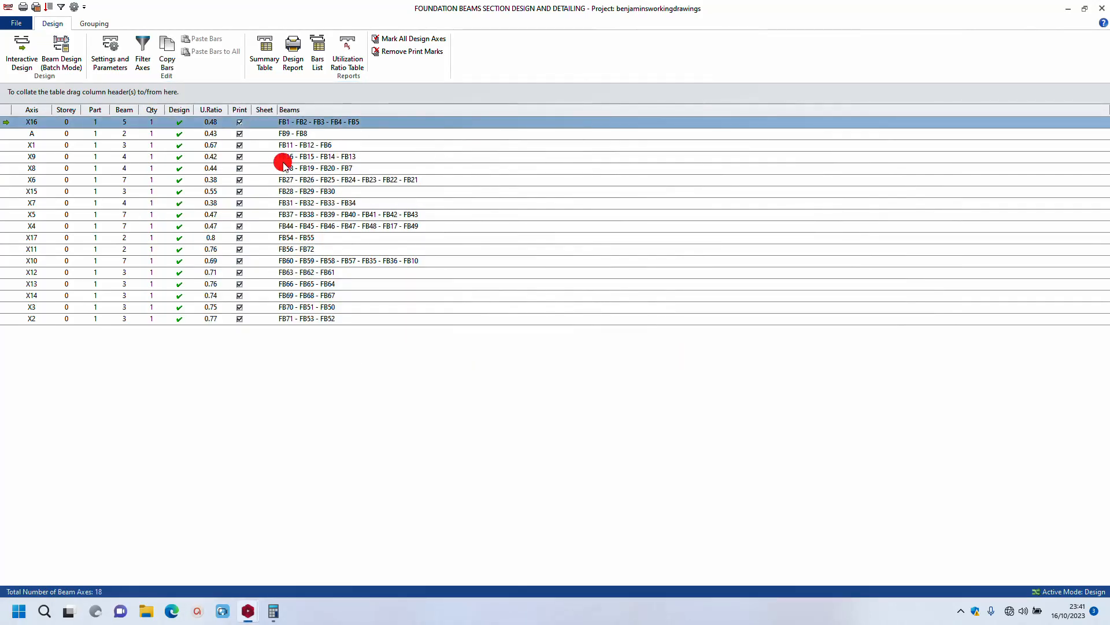
pyautogui.click(335, 134)
pyautogui.doubleClick(335, 133)
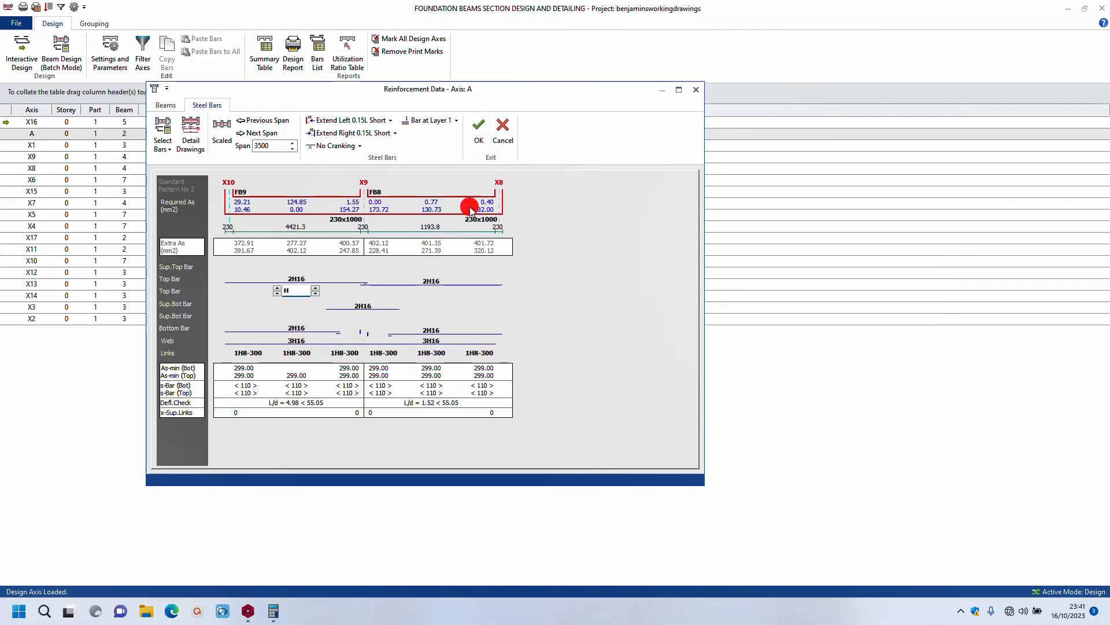
pyautogui.click(479, 131)
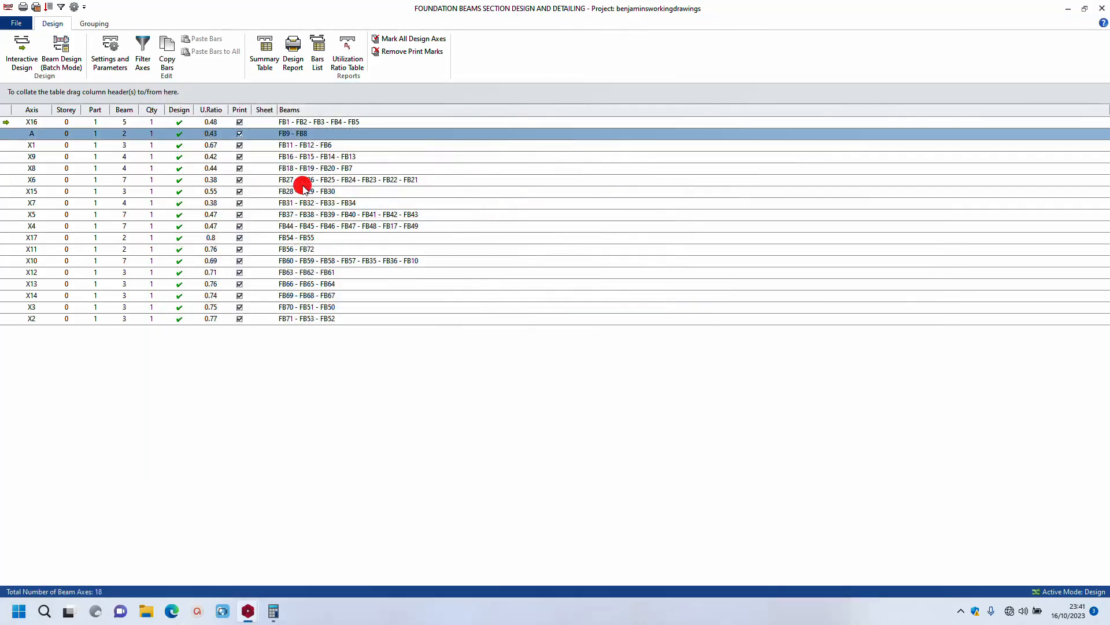
pyautogui.click(378, 146)
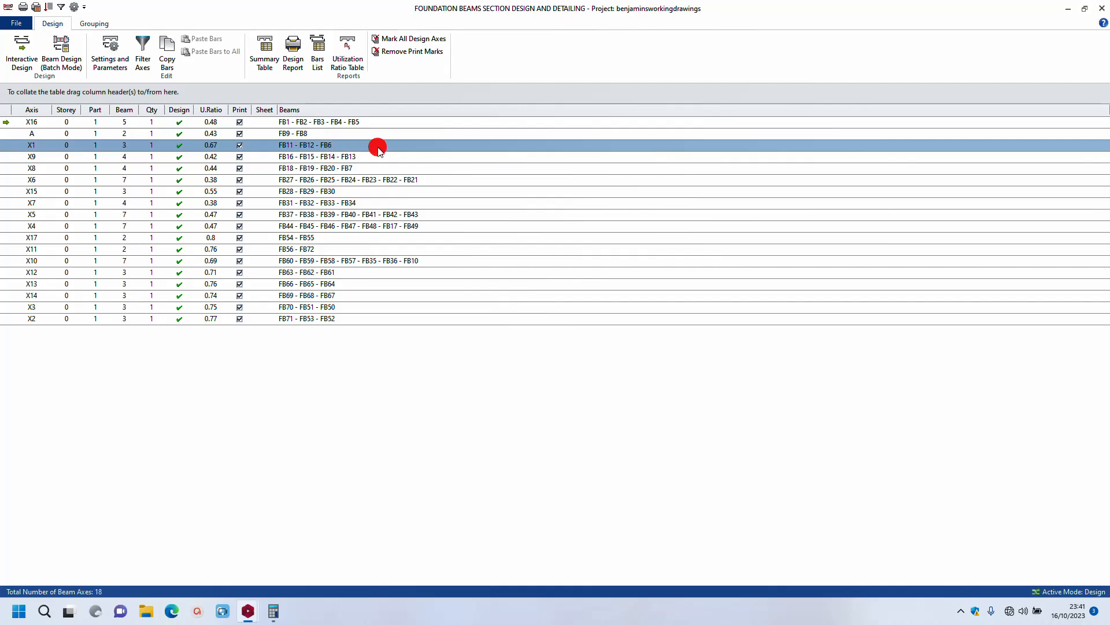
pyautogui.doubleClick(349, 144)
pyautogui.click(481, 134)
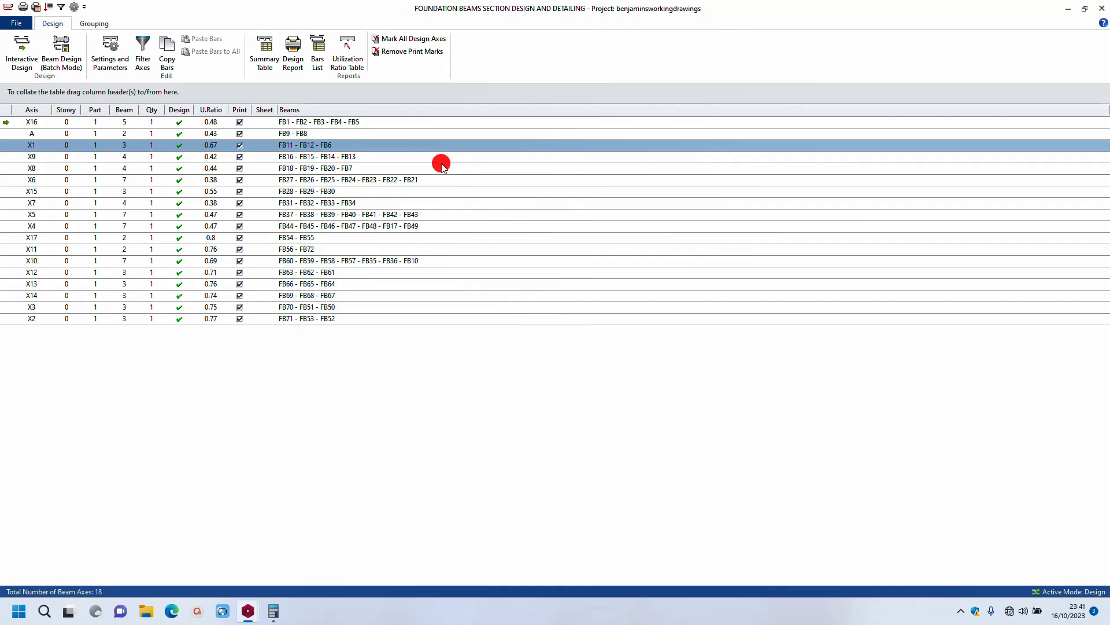
# - Preview the beam axes summary table and generate the beam design report with beam loads, shear force diagrams and moment diagrams
pyautogui.click(270, 52)
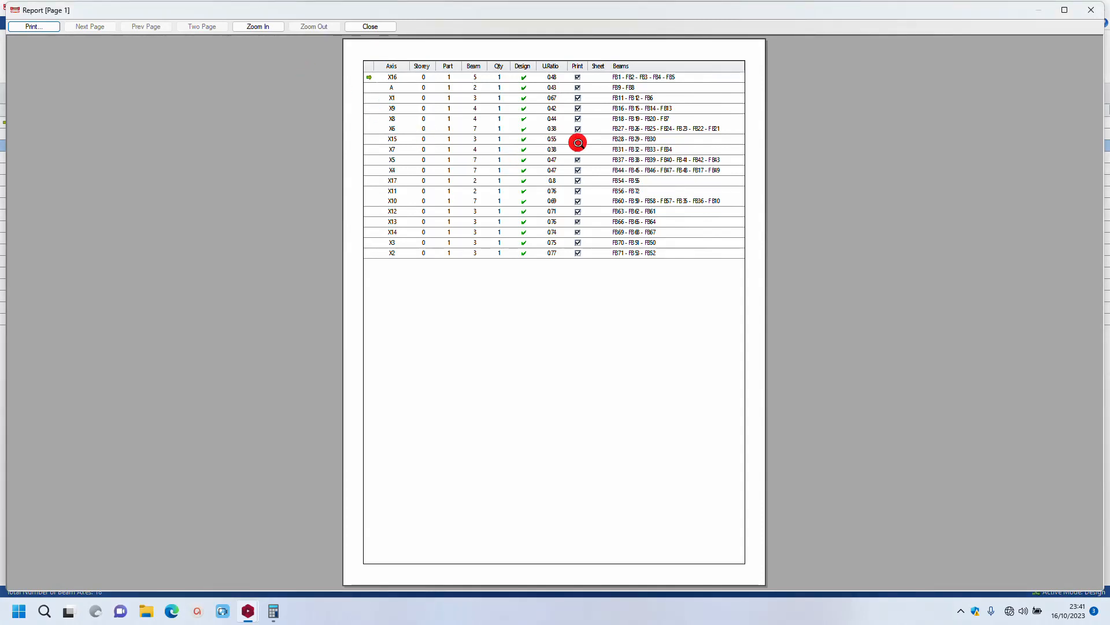
pyautogui.click(1095, 11)
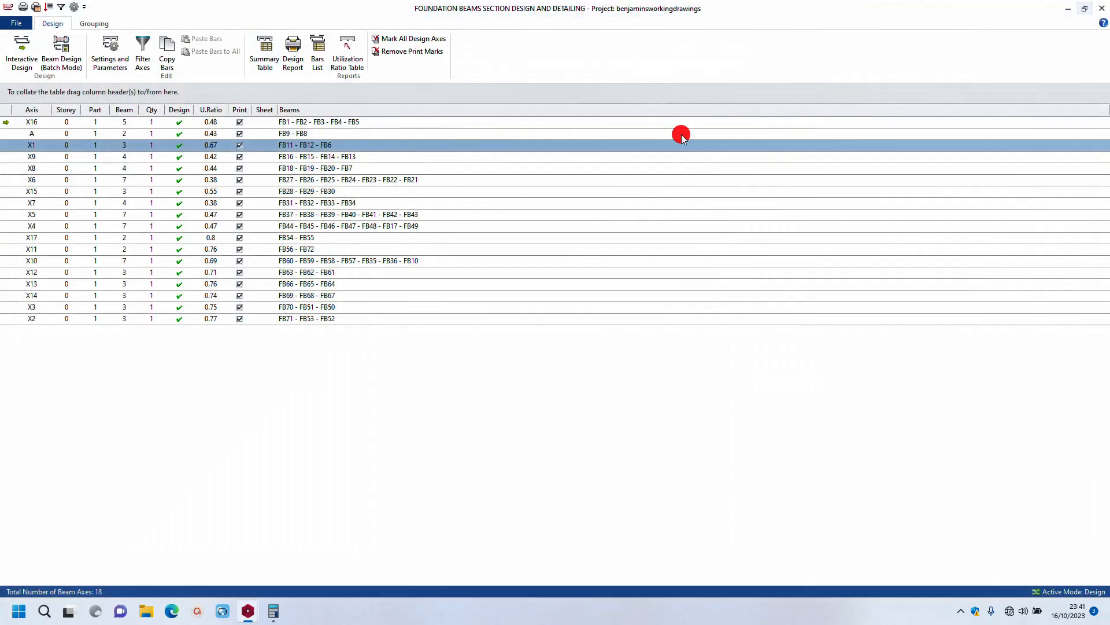
pyautogui.click(296, 61)
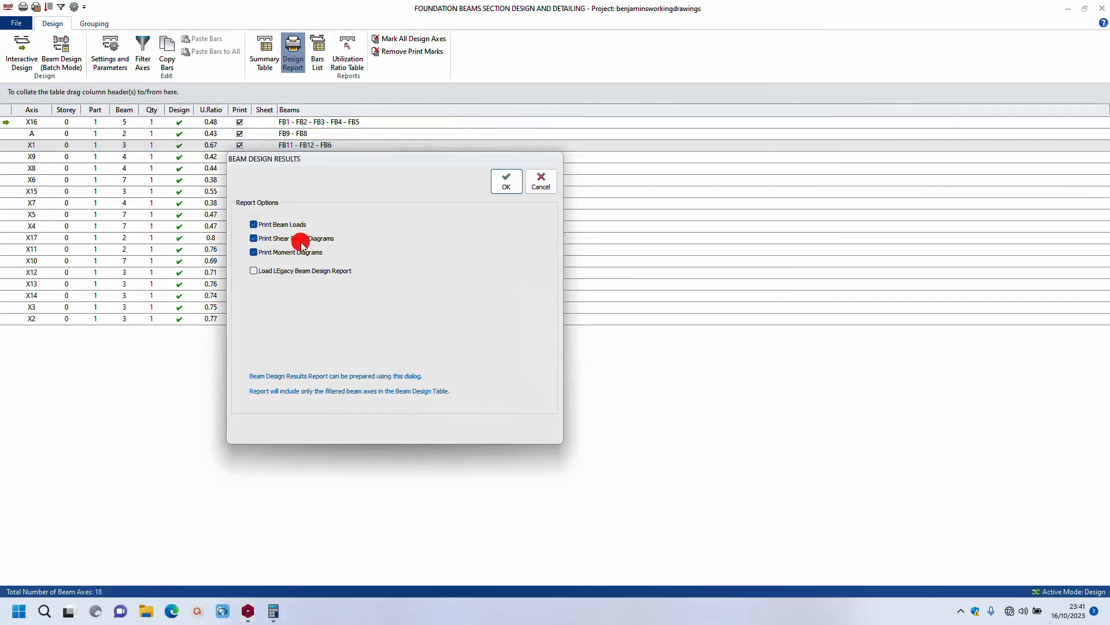
pyautogui.click(509, 181)
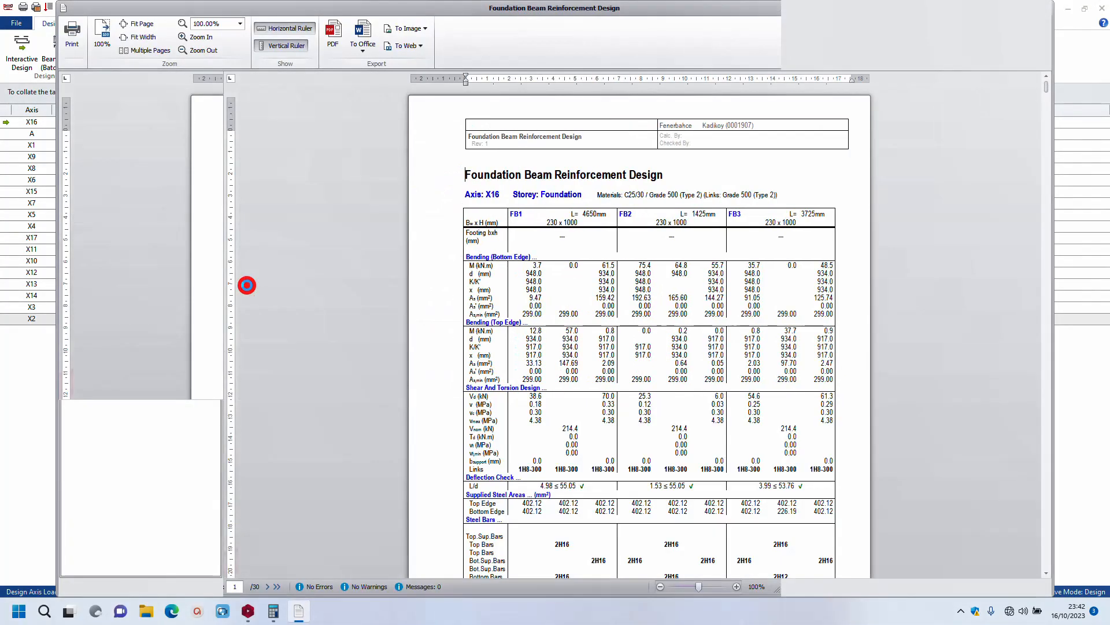
# - Examine the foundation beam reinforcement design report pages for axes X16, A, X1 and X9, and close the report
pyautogui.scroll(-10, 559, 274)
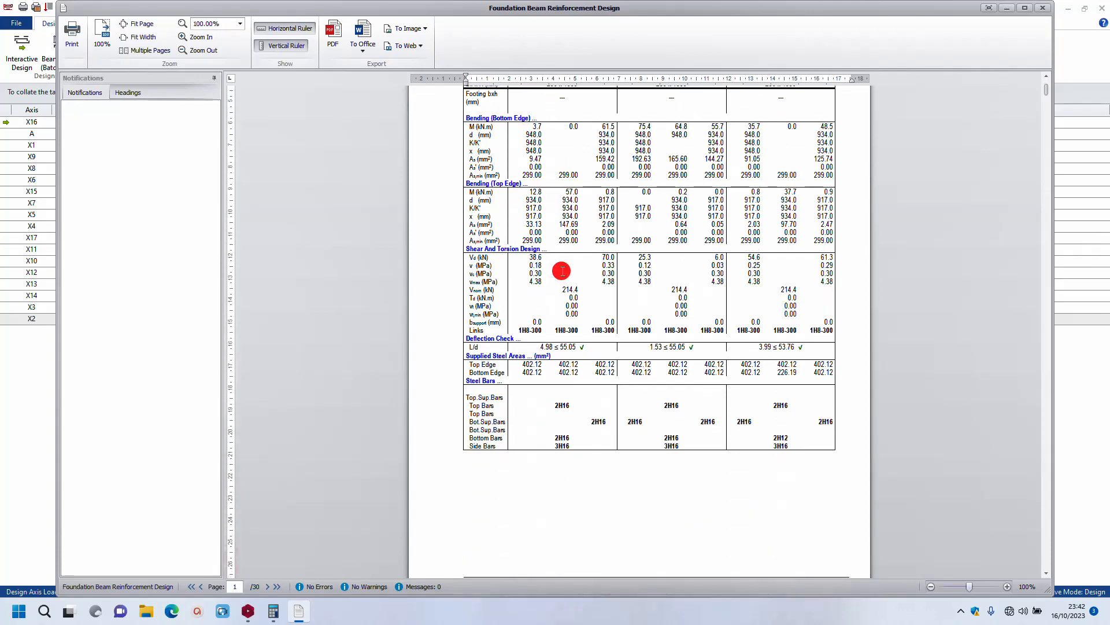
pyautogui.scroll(-8, 590, 301)
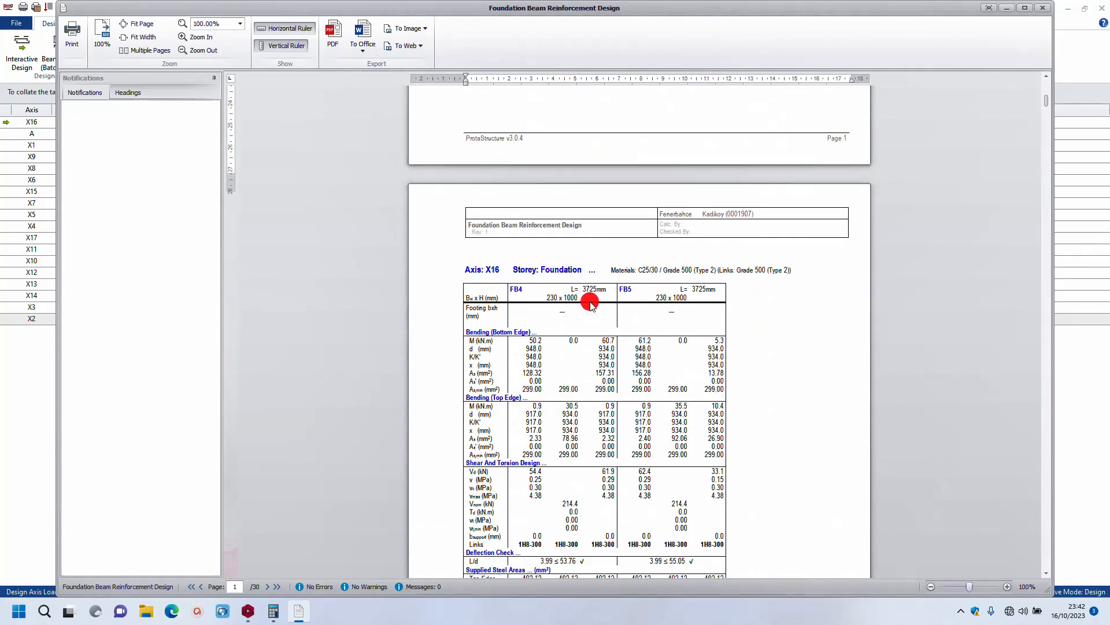
pyautogui.scroll(-12, 602, 315)
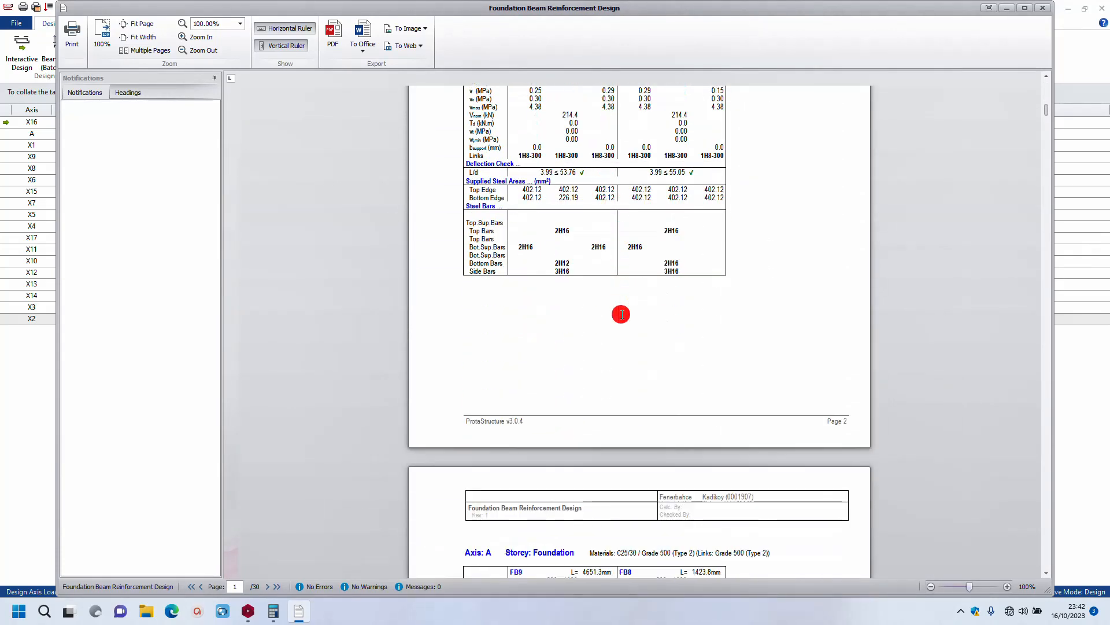
pyautogui.scroll(-9, 717, 345)
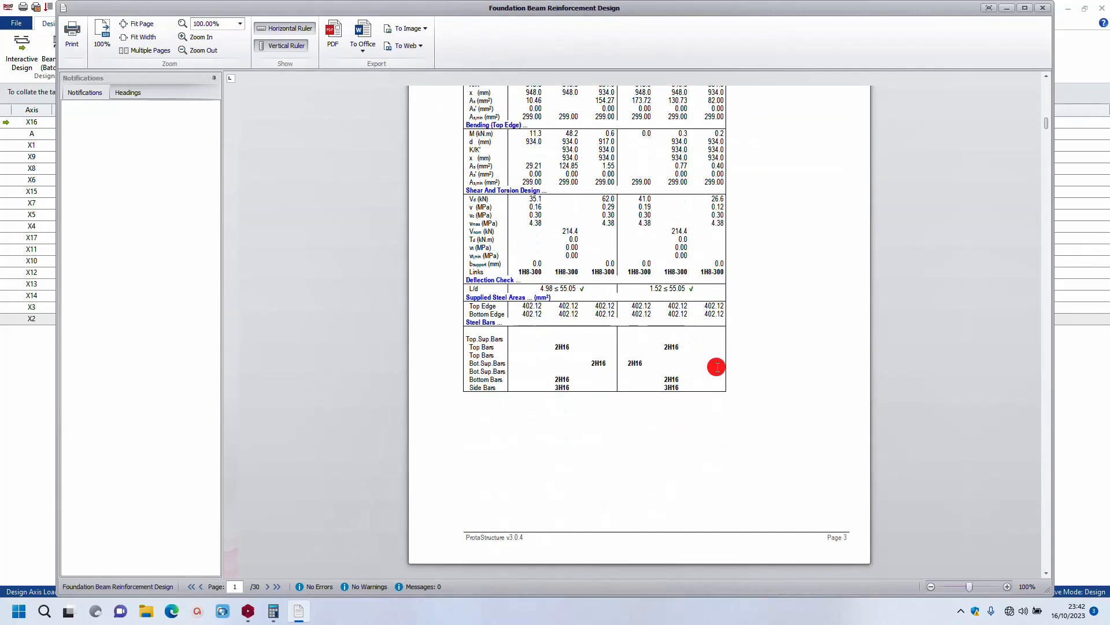
pyautogui.scroll(-5, 733, 392)
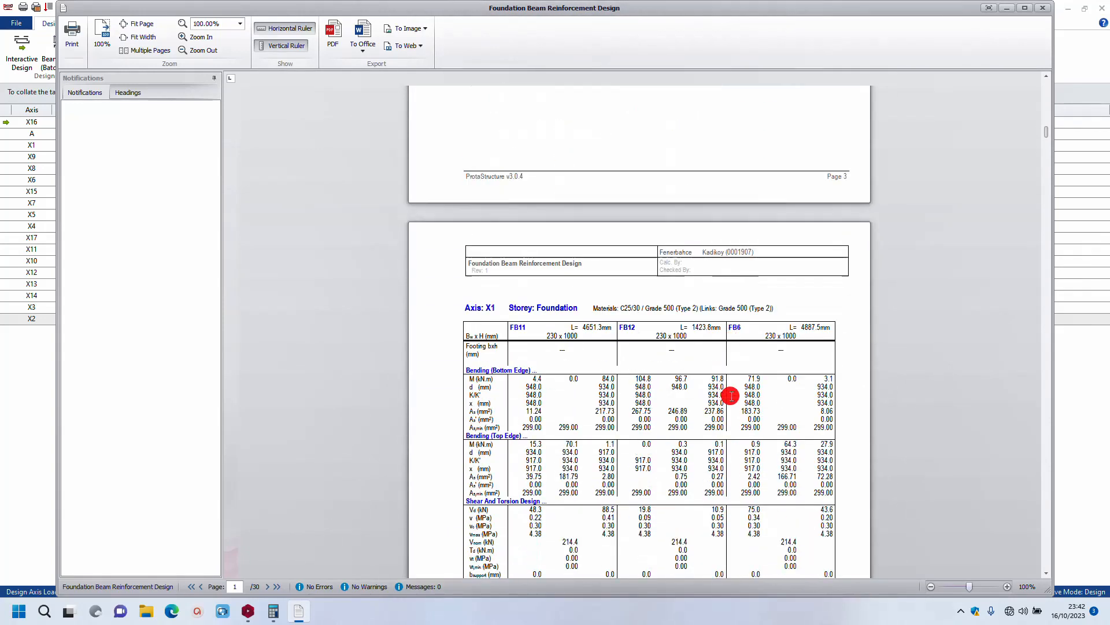
pyautogui.scroll(3, 498, 94)
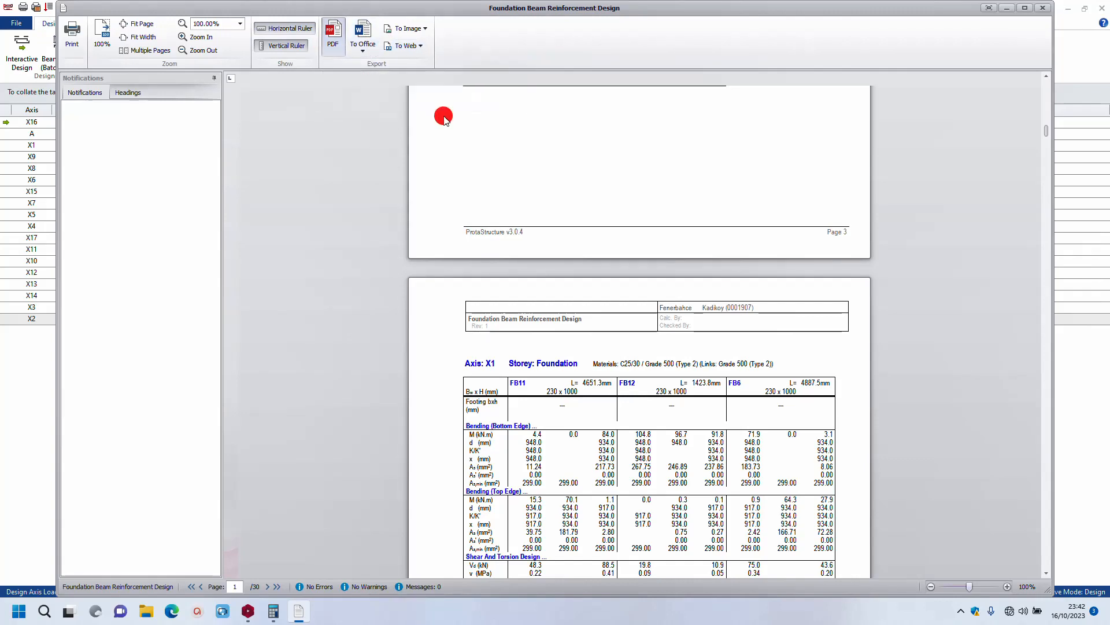
pyautogui.scroll(-9, 449, 224)
pyautogui.scroll(-3, 534, 243)
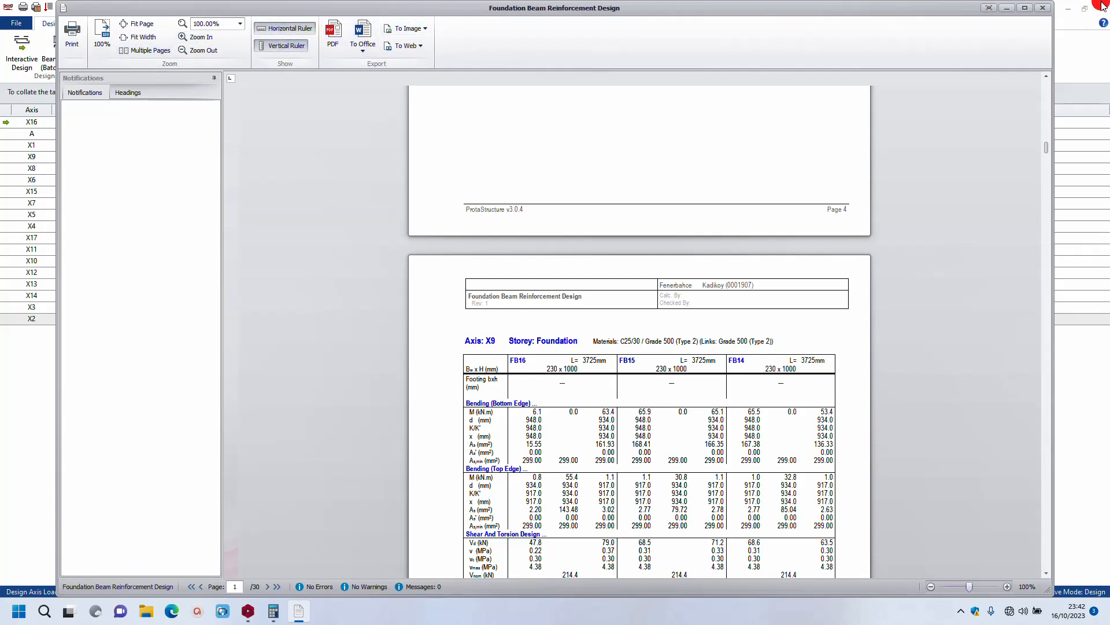
pyautogui.click(1043, 10)
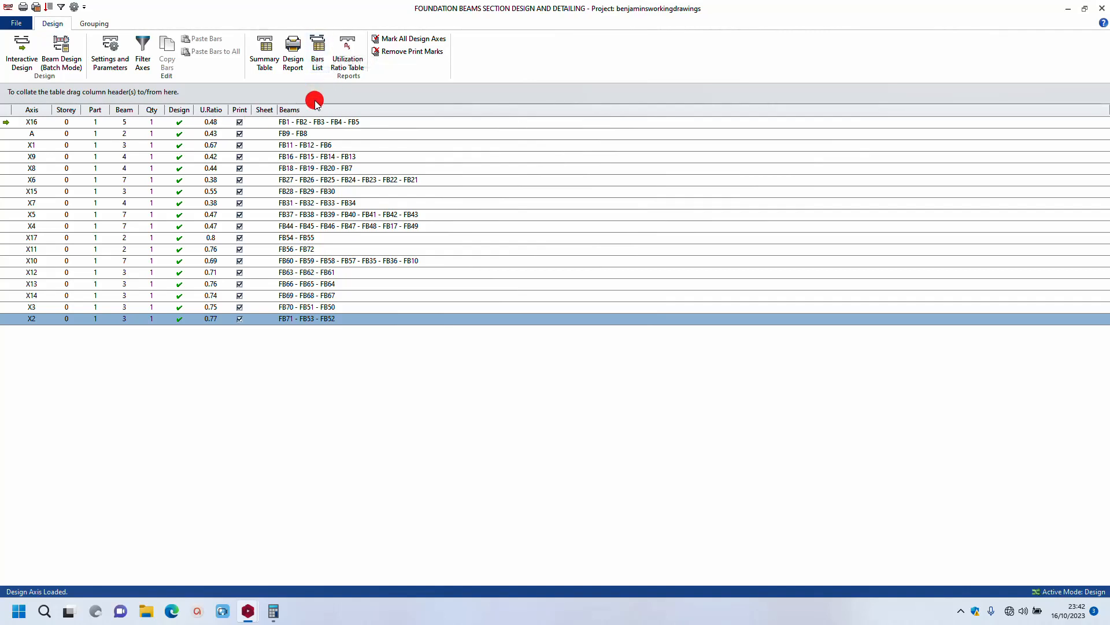
# - Look through the beam reinforcement table listing the bars and links of all foundation beams
pyautogui.click(315, 57)
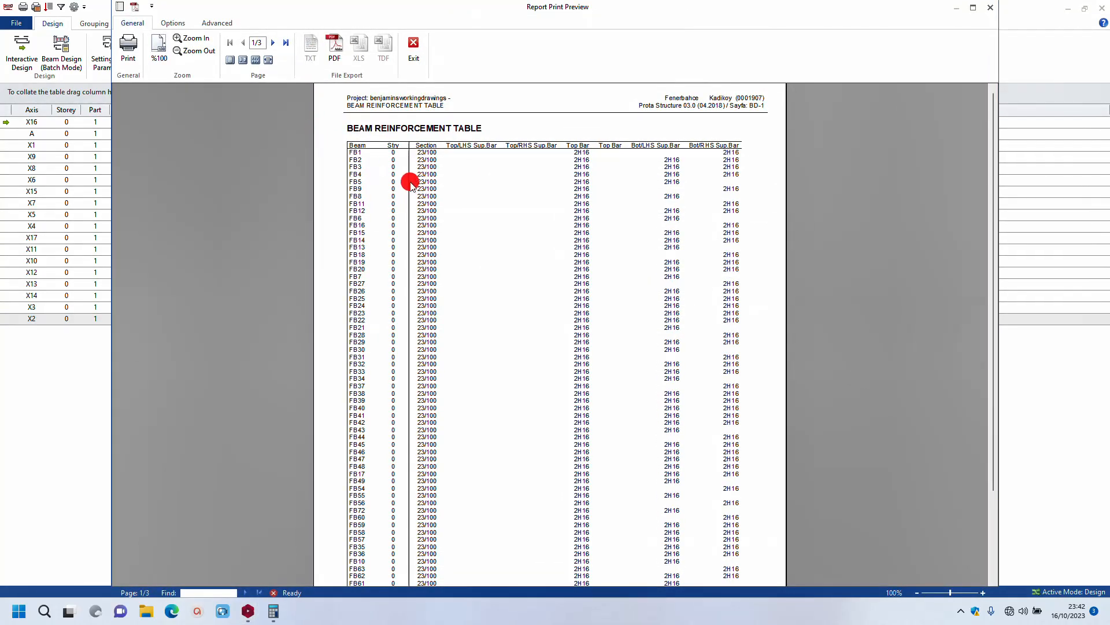
pyautogui.scroll(-1, 503, 175)
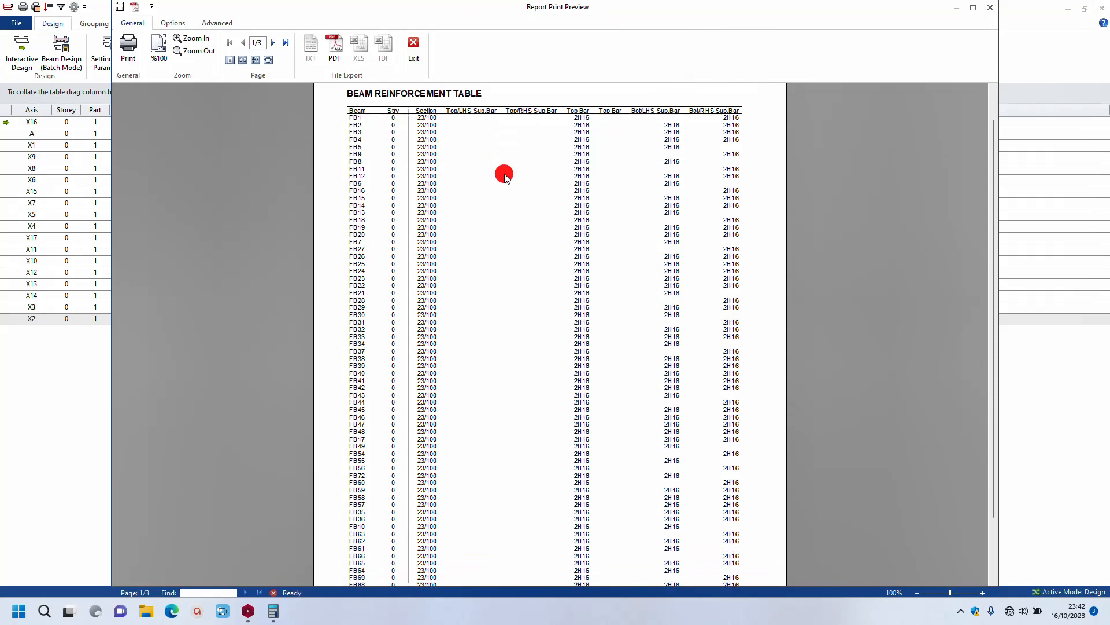
pyautogui.scroll(-10, 505, 177)
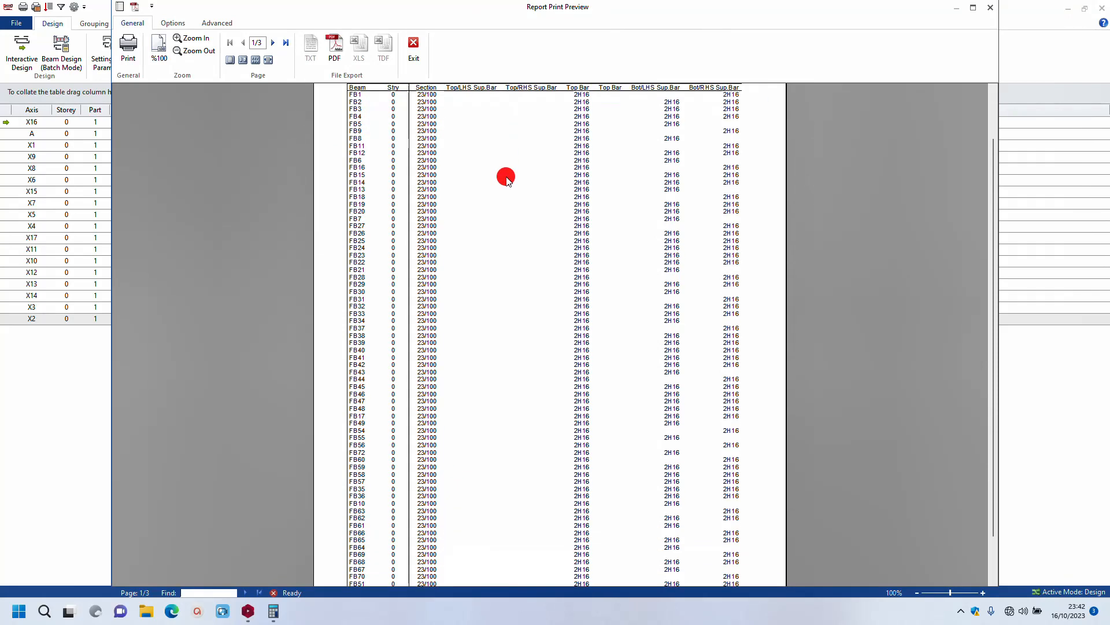
pyautogui.scroll(3, 519, 189)
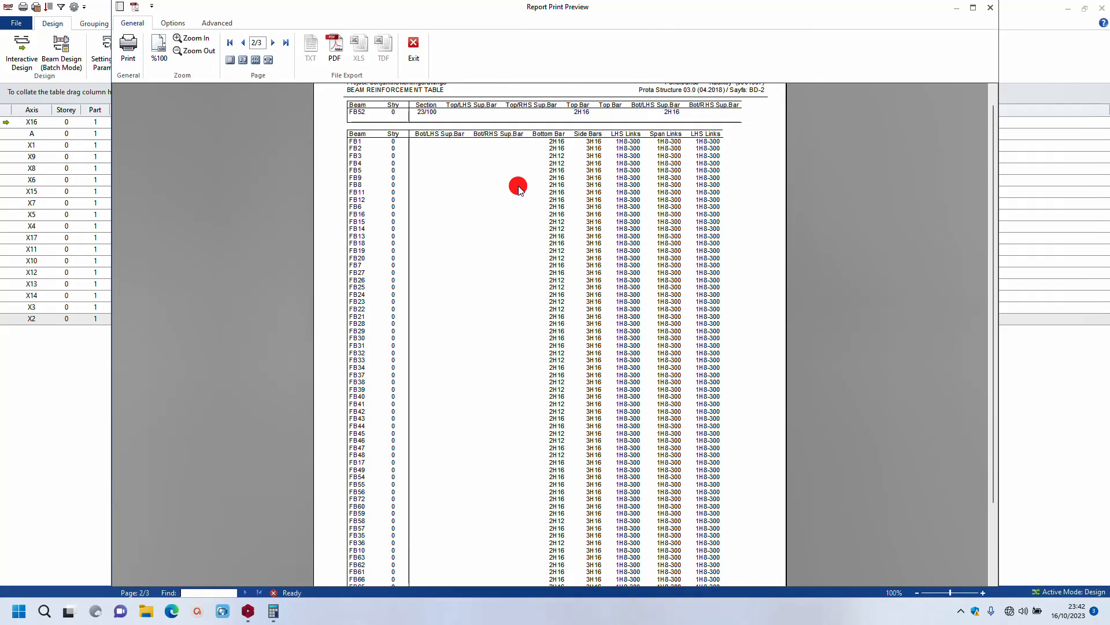
pyautogui.scroll(5, 519, 189)
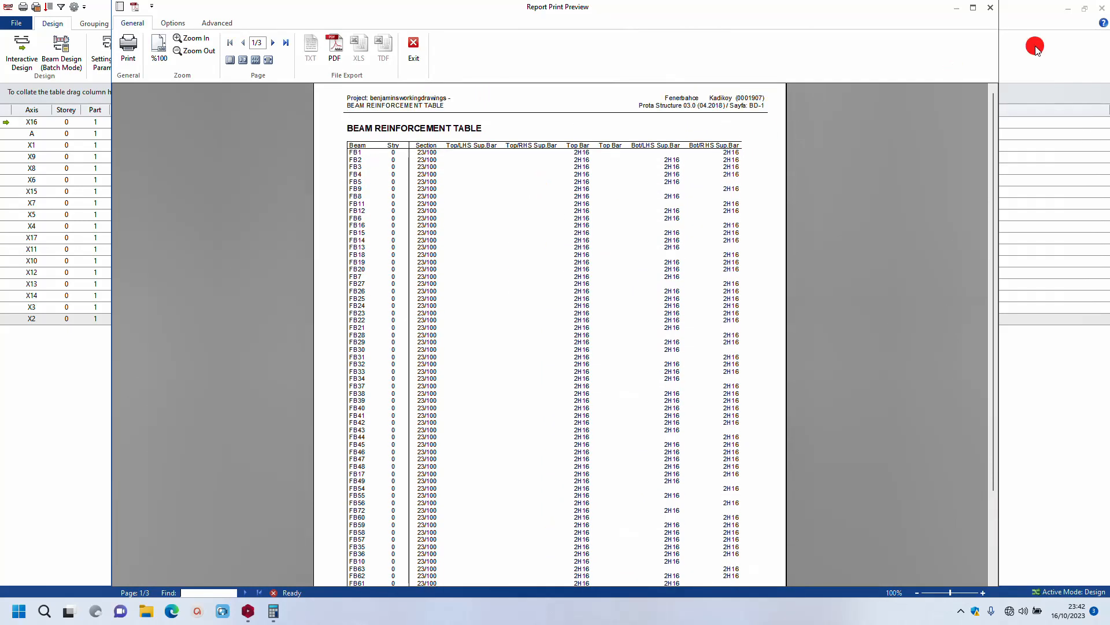
pyautogui.click(988, 9)
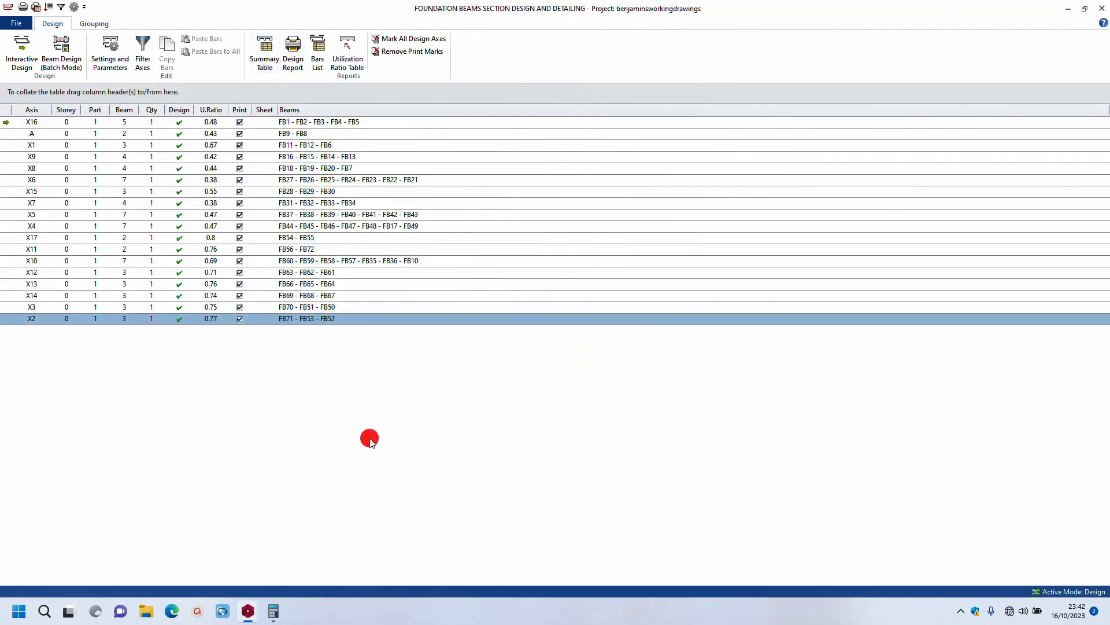
pyautogui.click(992, 612)
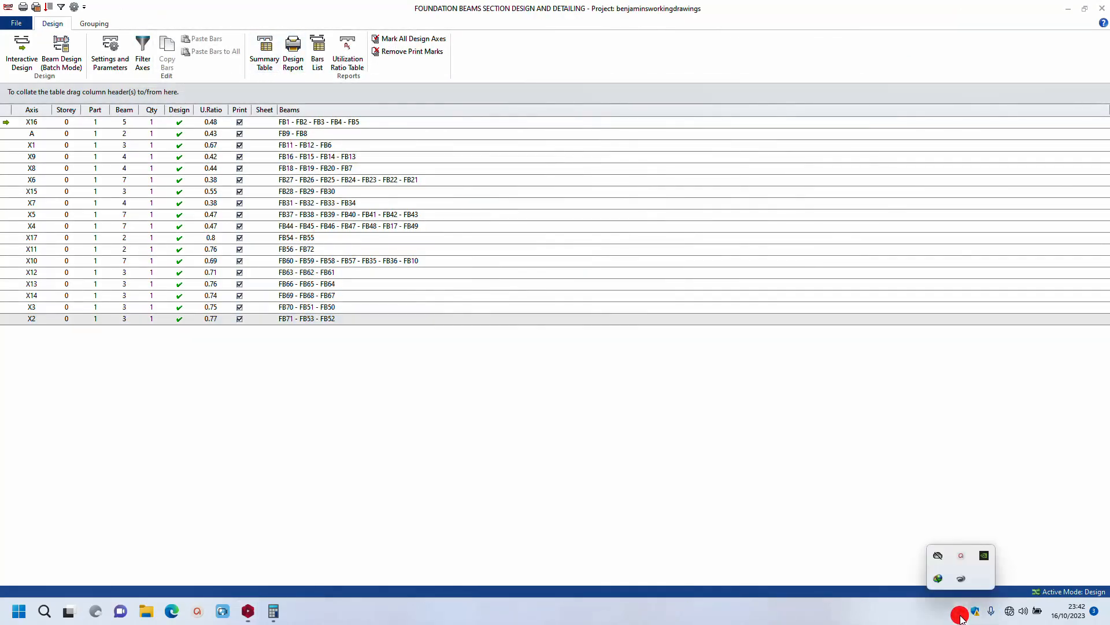
pyautogui.click(959, 556)
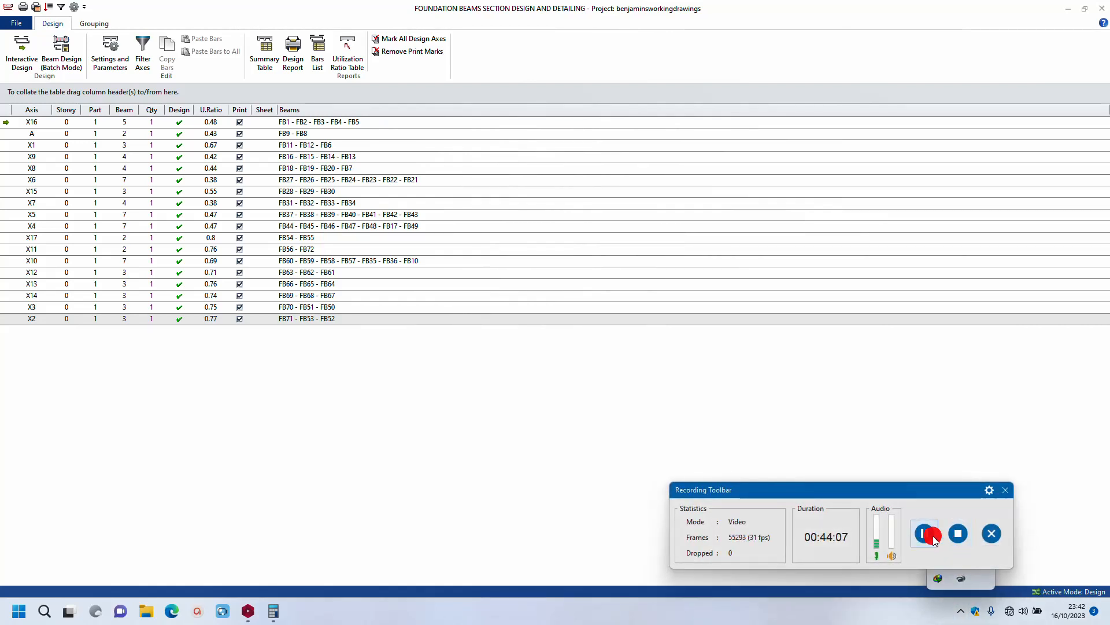
pyautogui.click(1063, 393)
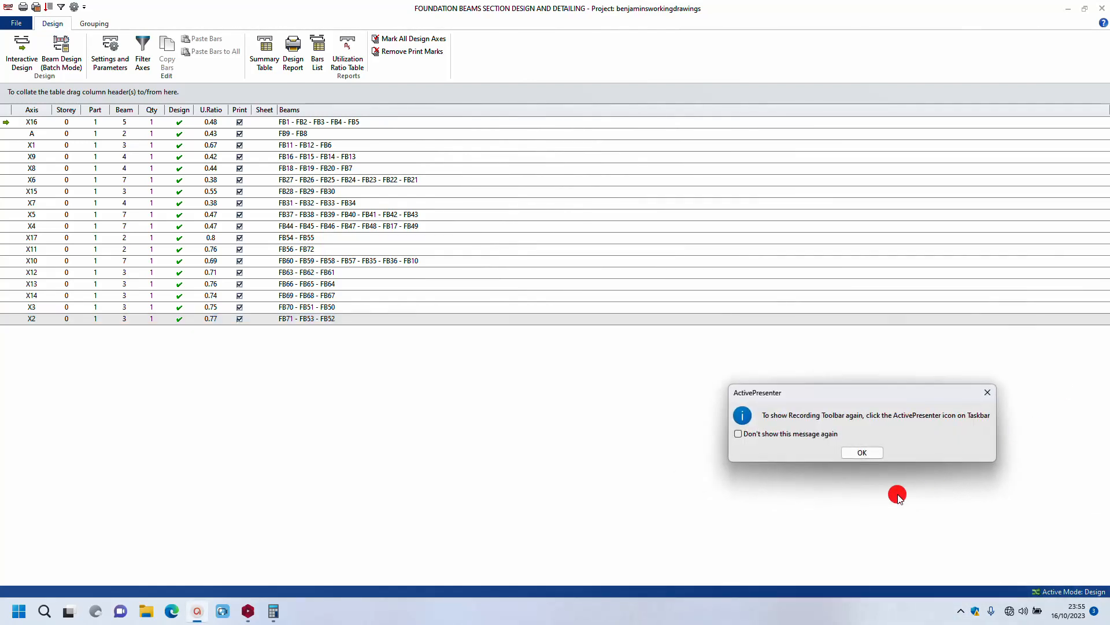
pyautogui.click(862, 449)
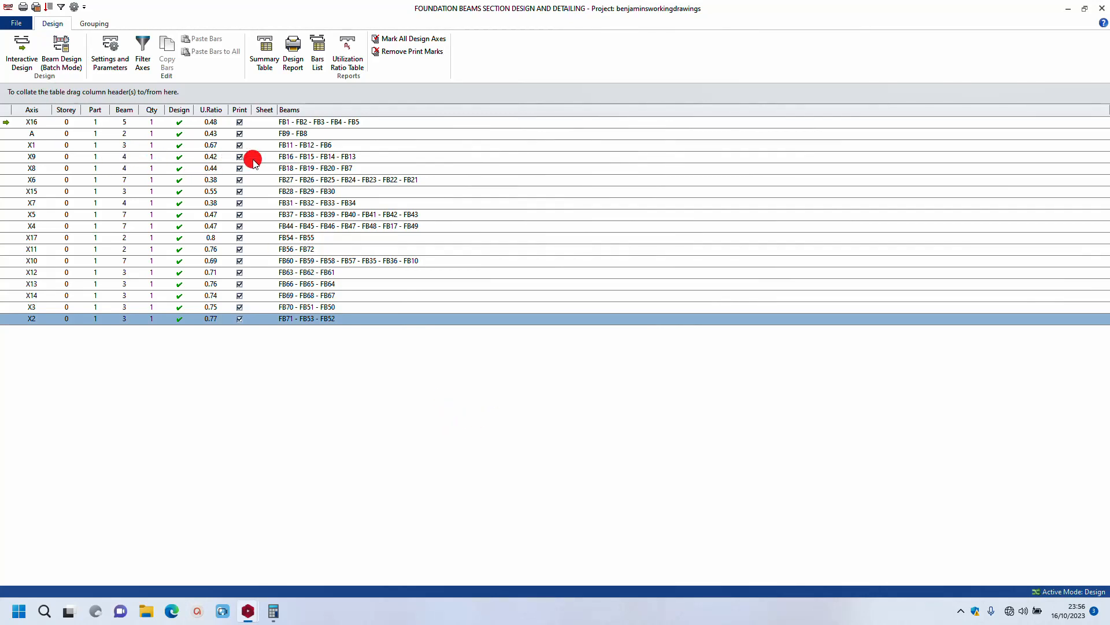
# - Increase the bottom bar size of beam FB15 on axis X9 and accept the reinforcement data
pyautogui.doubleClick(346, 157)
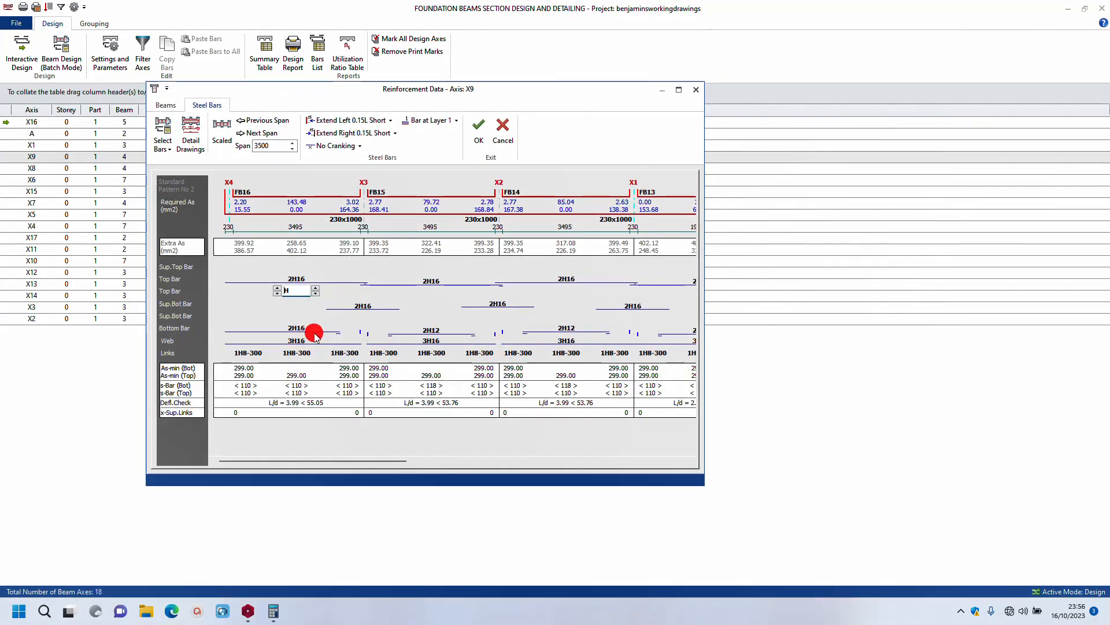
pyautogui.click(432, 332)
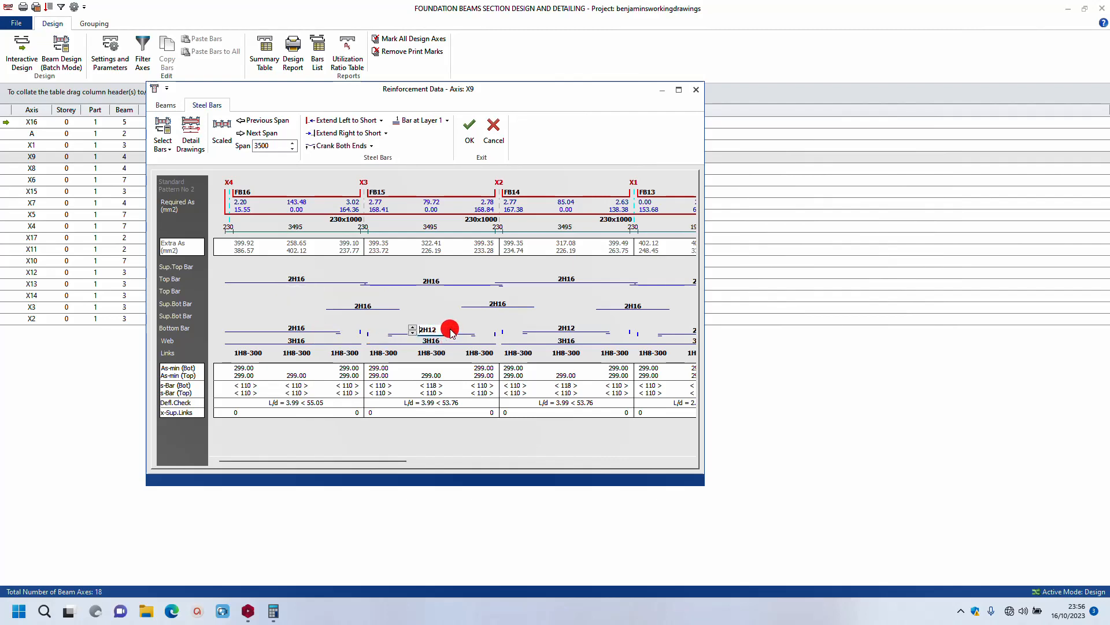
pyautogui.click(451, 327)
pyautogui.click(475, 138)
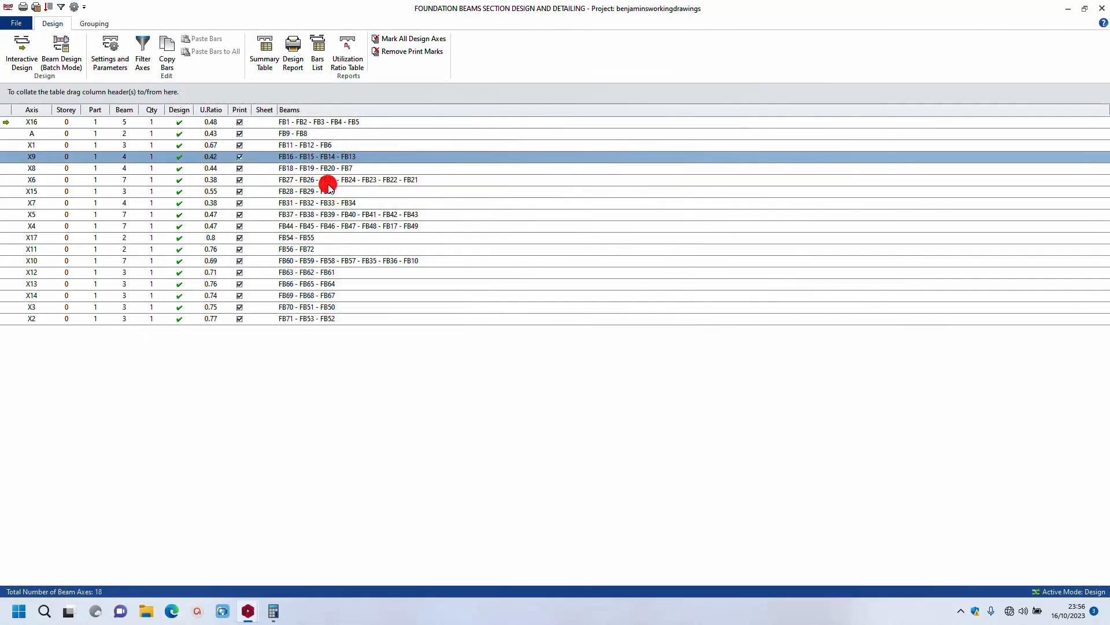
# - On axis X8, set the bottom bars of beam FB20 to 2H16, increase those of FB19, and accept the reinforcement data
pyautogui.click(348, 168)
pyautogui.doubleClick(348, 168)
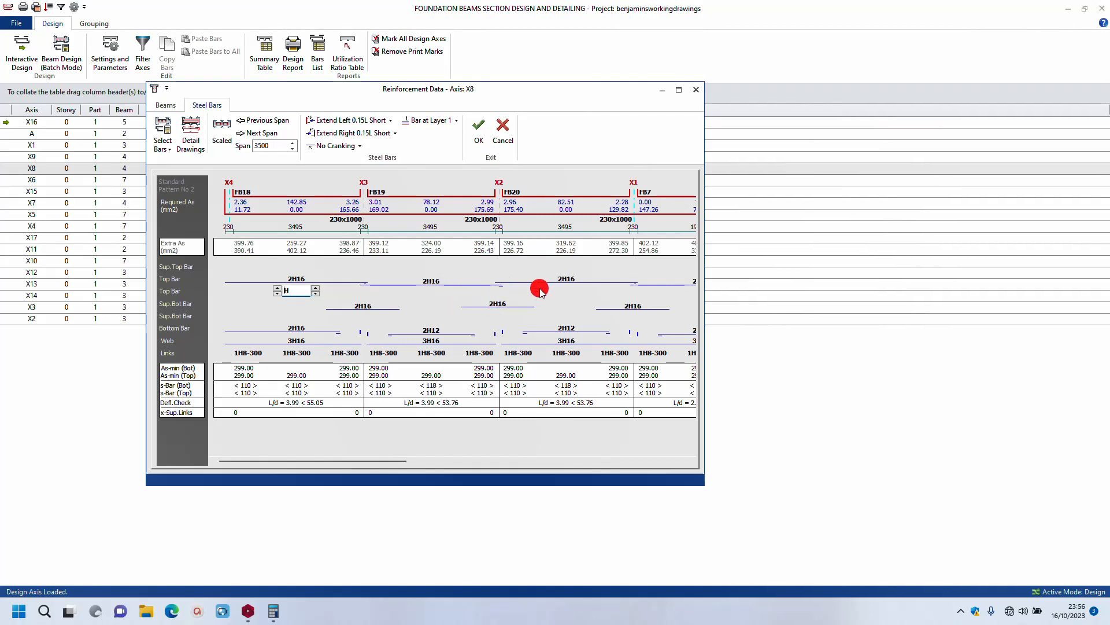
pyautogui.click(576, 328)
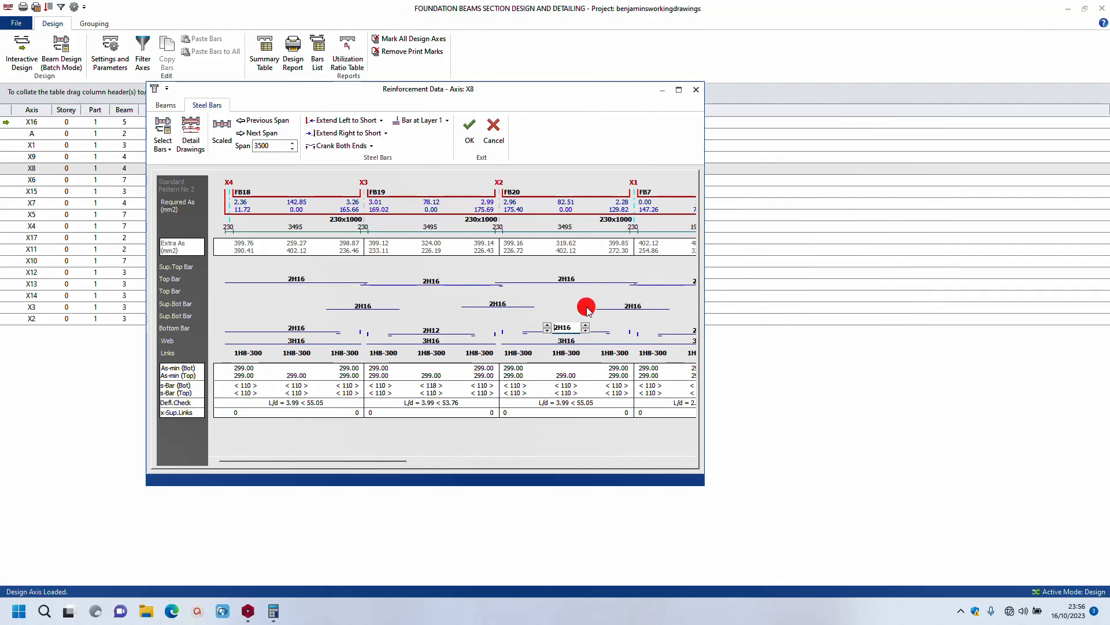
pyautogui.click(440, 329)
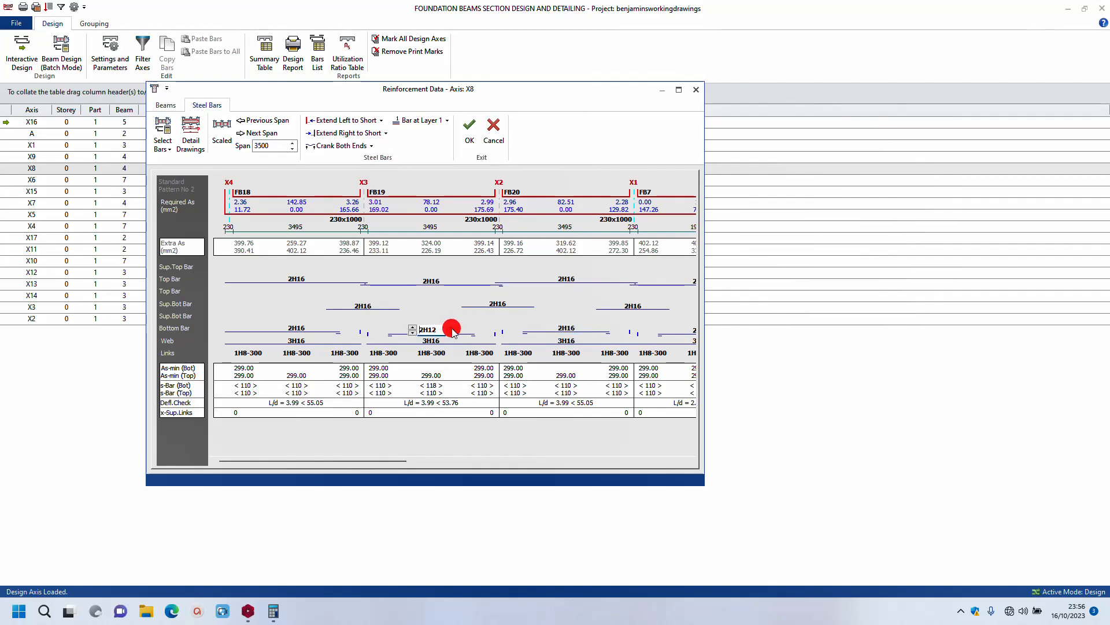
pyautogui.click(451, 327)
pyautogui.click(471, 135)
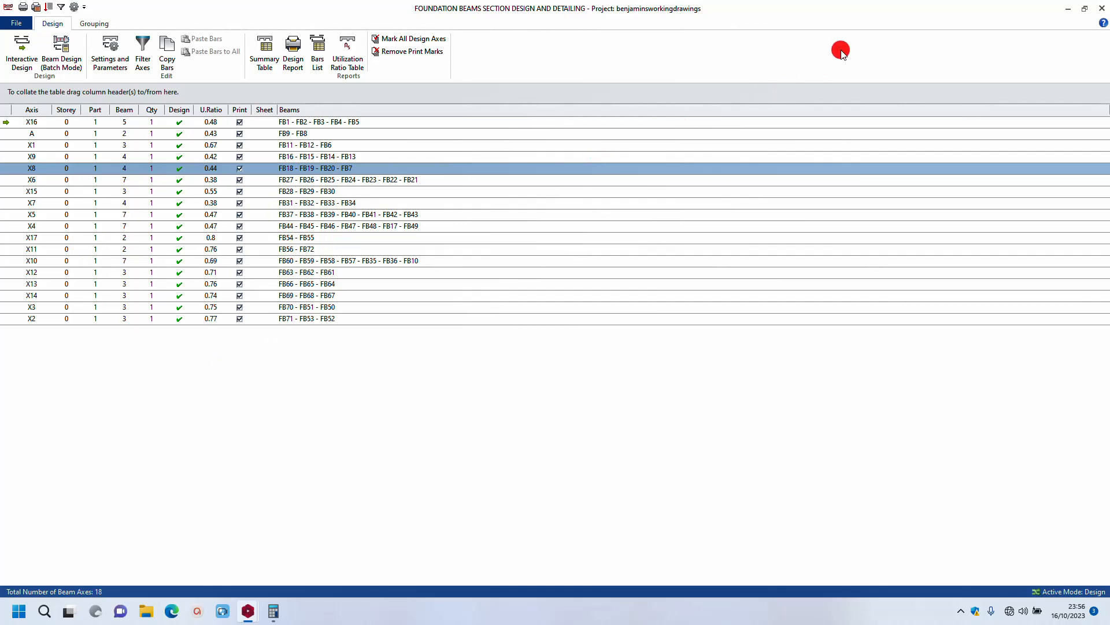
# - Close the foundation beam design window and run Slab Analysis and Design with Check Design (Do Not Modify Existing Steel)
pyautogui.click(1103, 8)
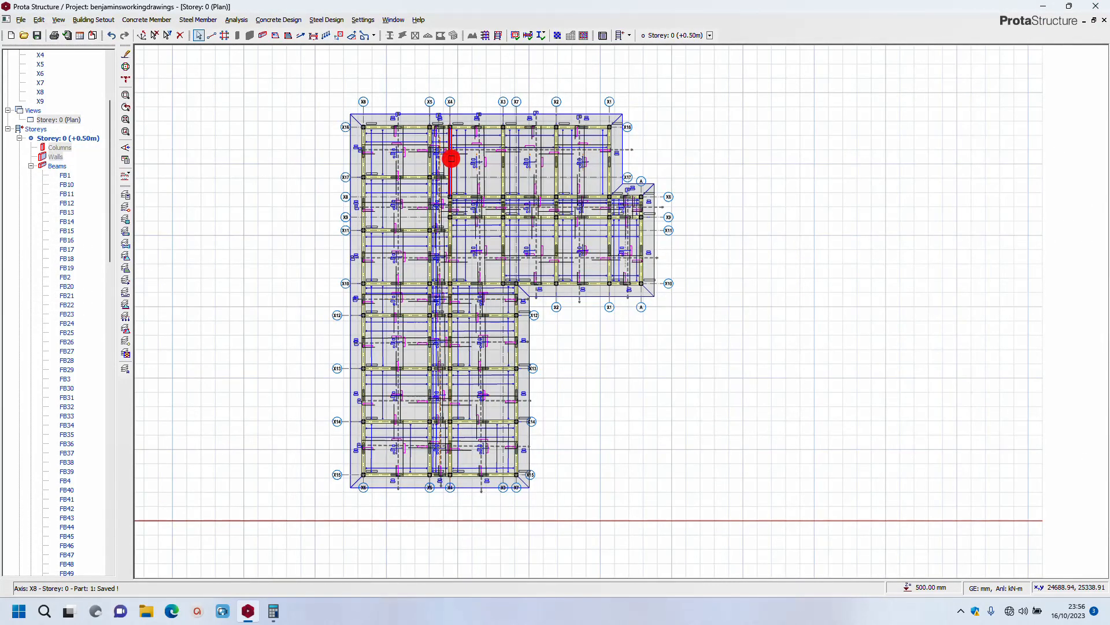
pyautogui.click(278, 21)
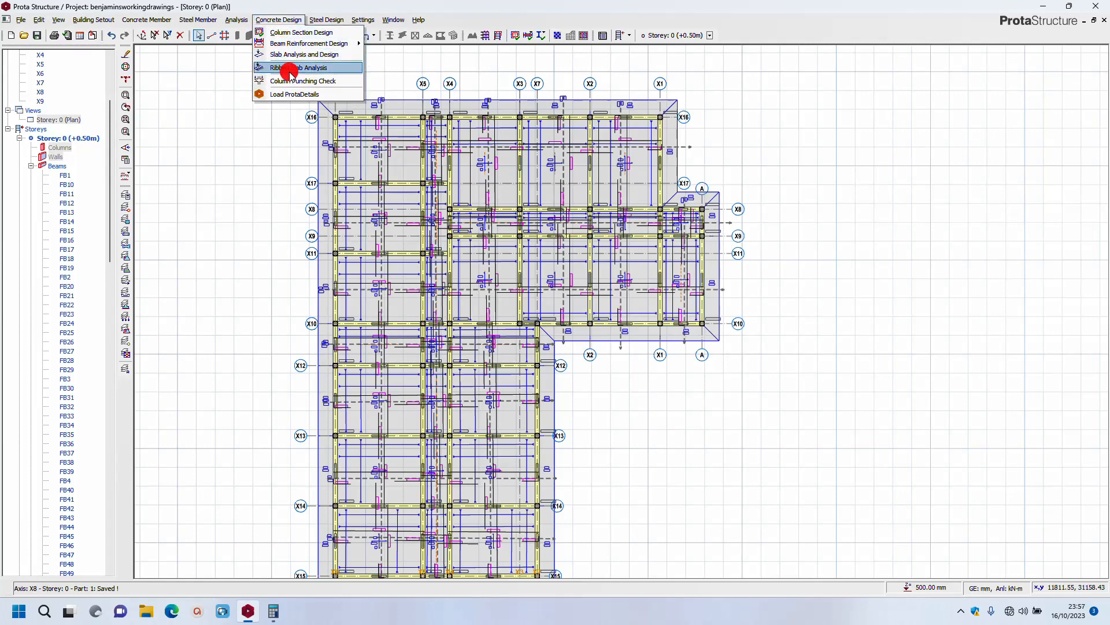
pyautogui.click(304, 55)
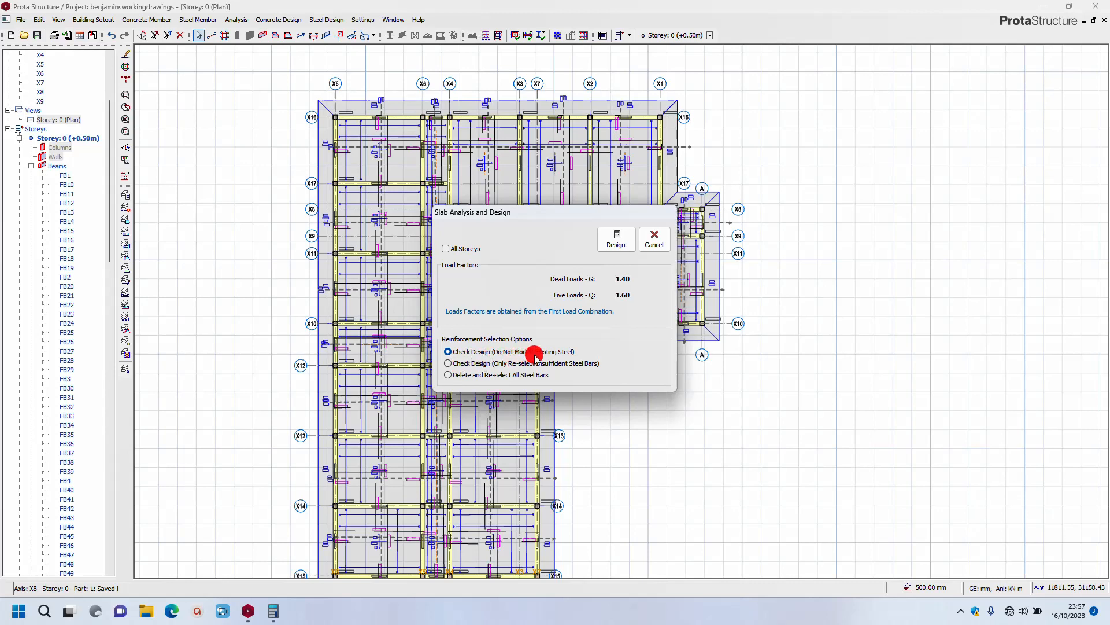
pyautogui.click(624, 240)
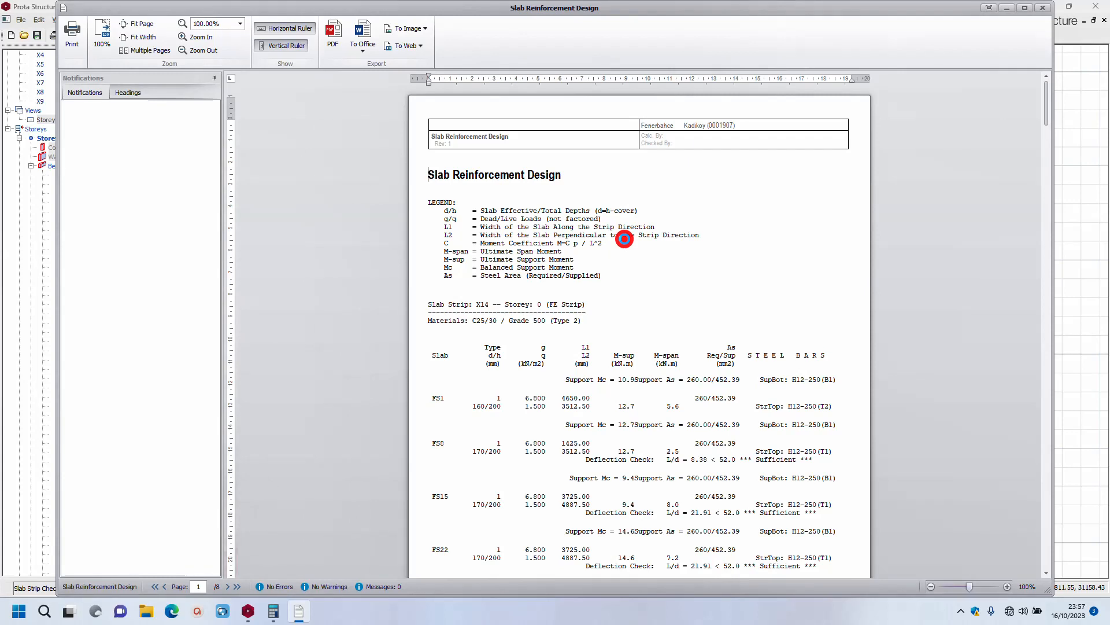
# - Examine the slab reinforcement design report for the loads, moments, steel areas and bars of strips X14, X15 and X16
pyautogui.scroll(-3, 642, 289)
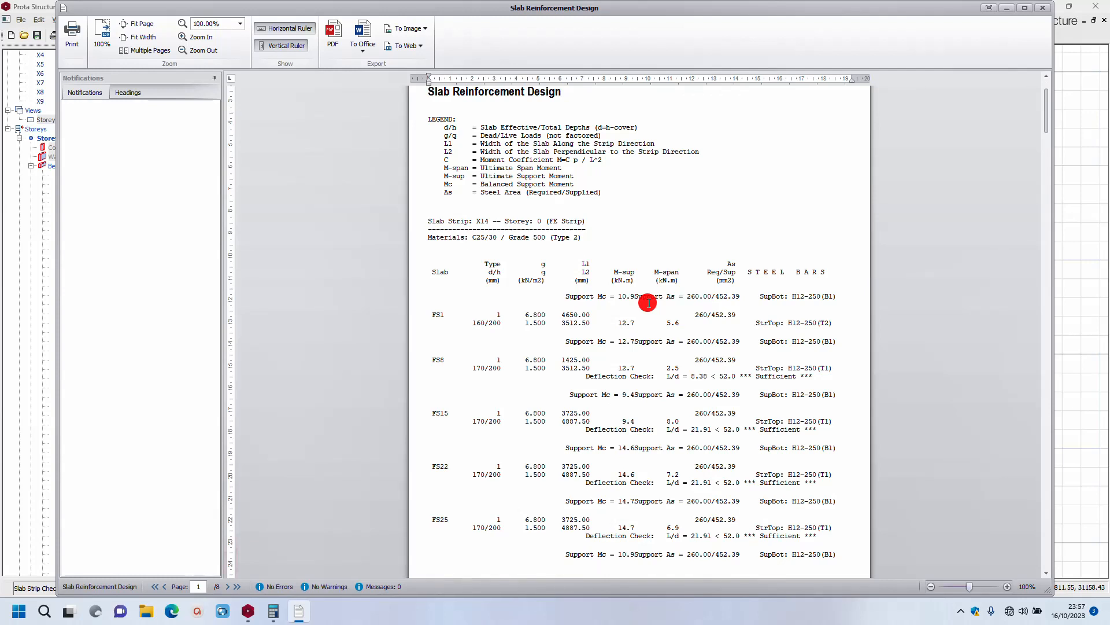
pyautogui.scroll(3, 776, 393)
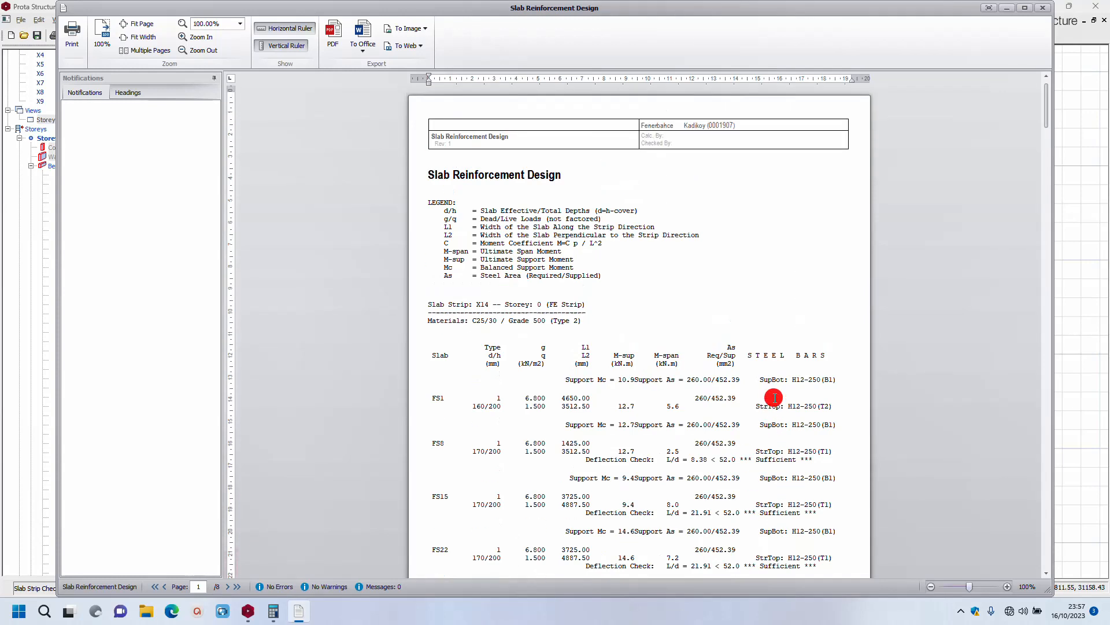
pyautogui.scroll(-3, 780, 414)
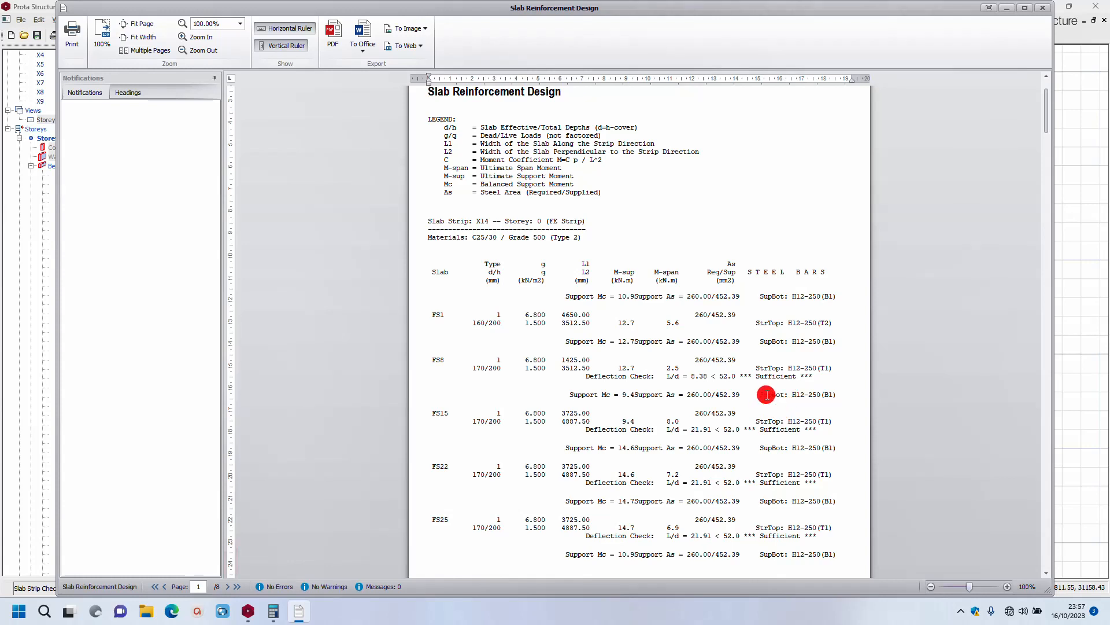
pyautogui.scroll(-1, 778, 392)
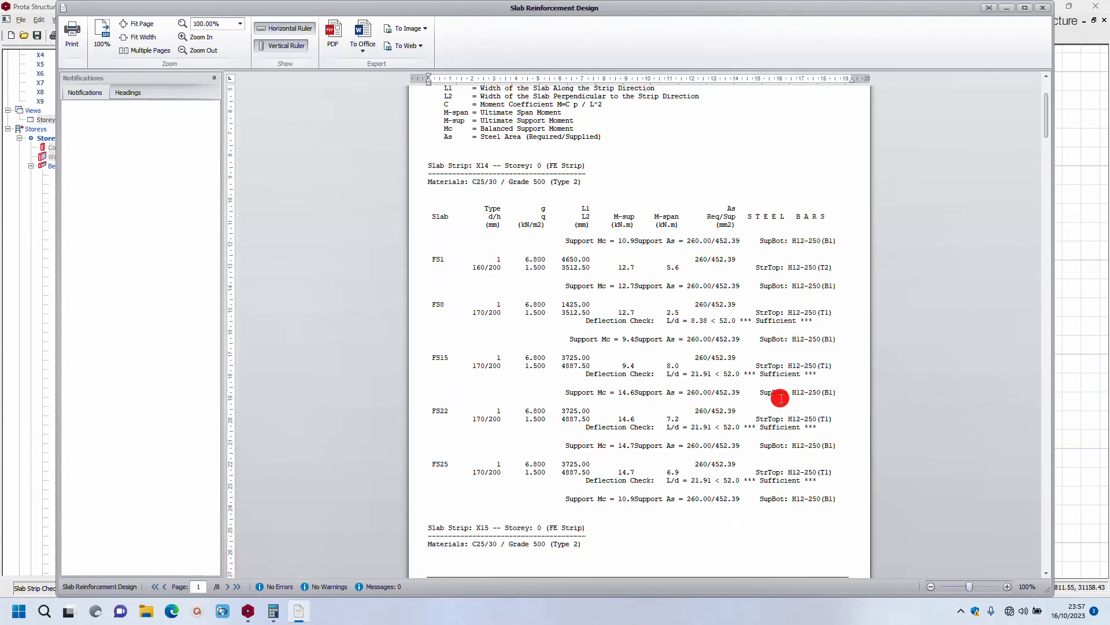
pyautogui.scroll(-7, 786, 408)
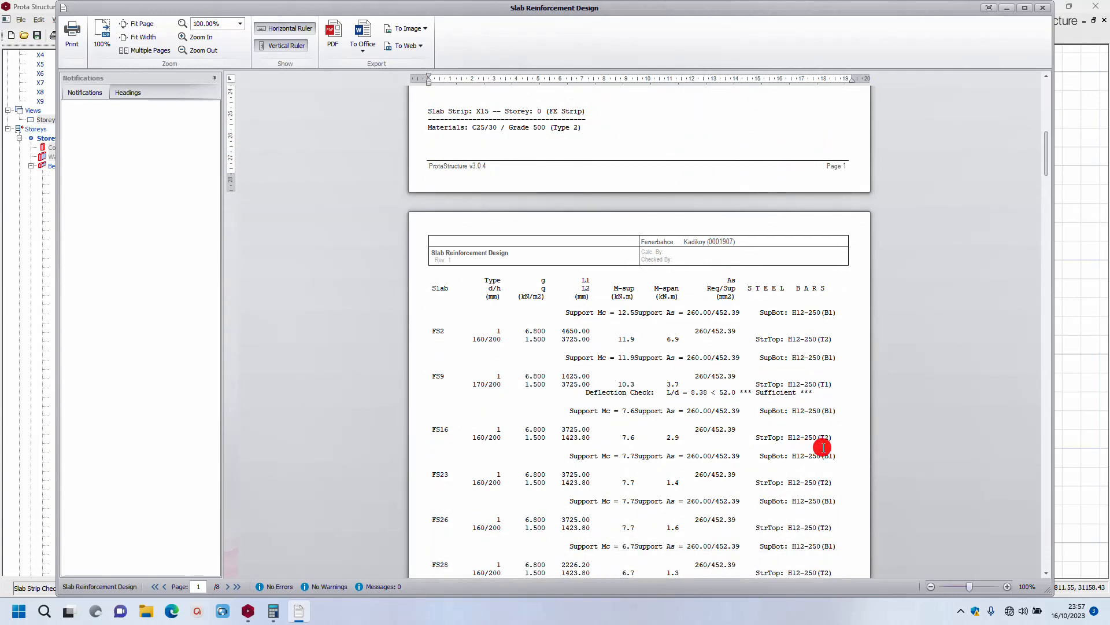
pyautogui.scroll(-6, 777, 447)
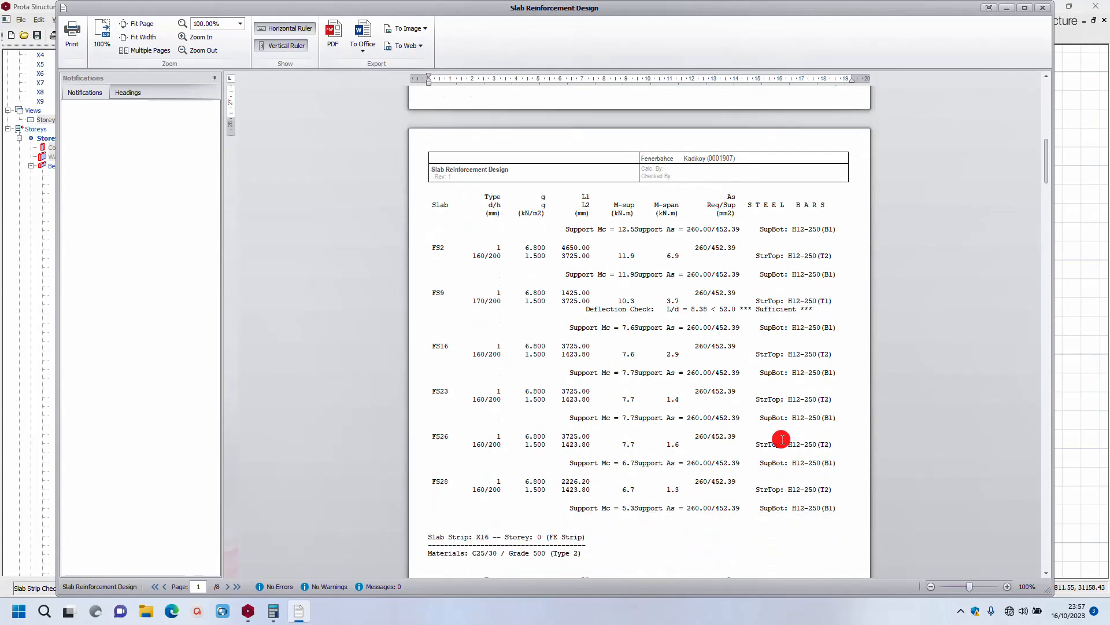
pyautogui.scroll(-5, 783, 440)
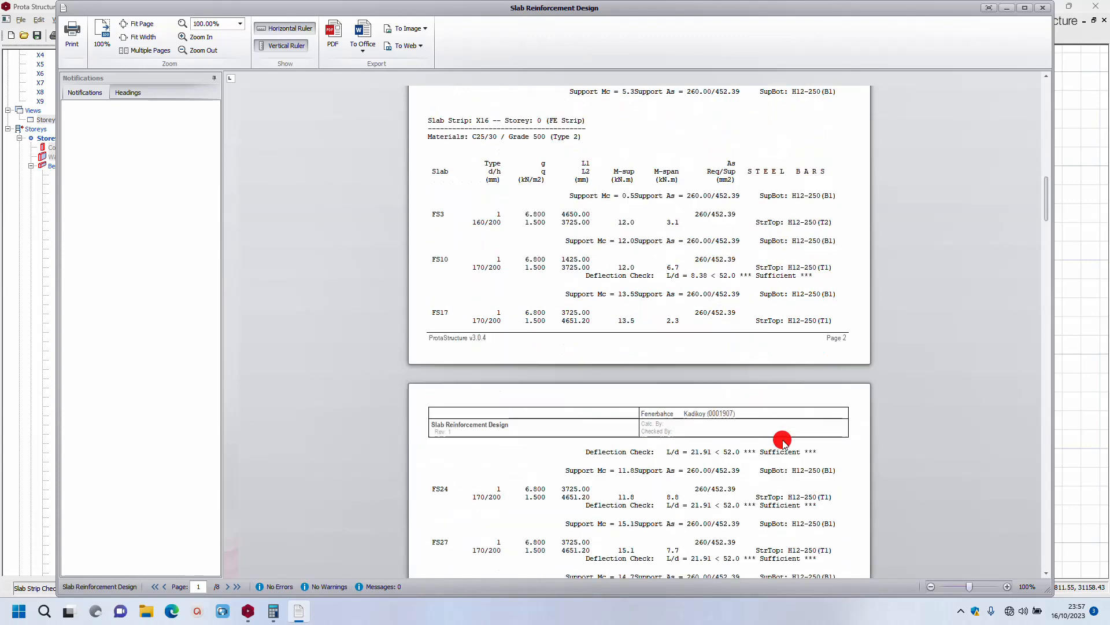
pyautogui.scroll(11, 783, 440)
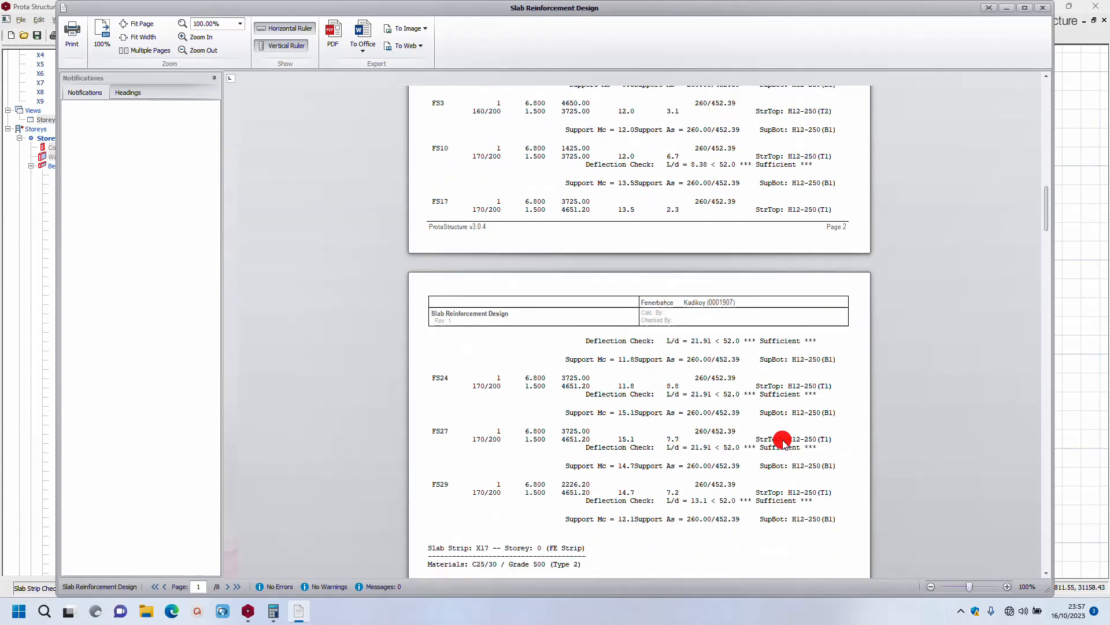
pyautogui.scroll(8, 783, 441)
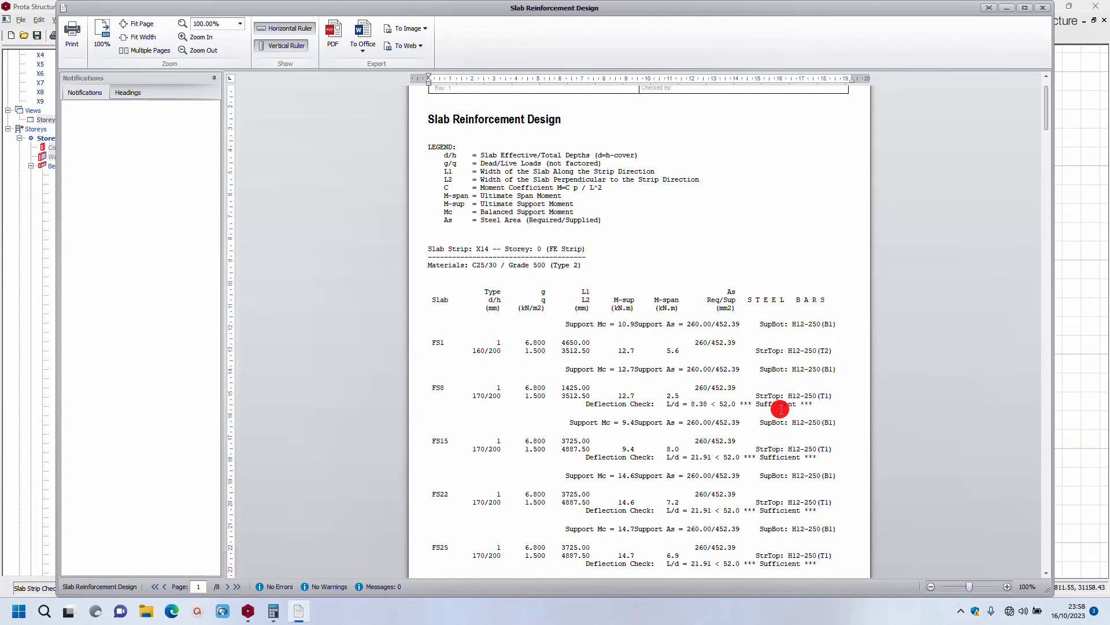
pyautogui.scroll(1, 805, 406)
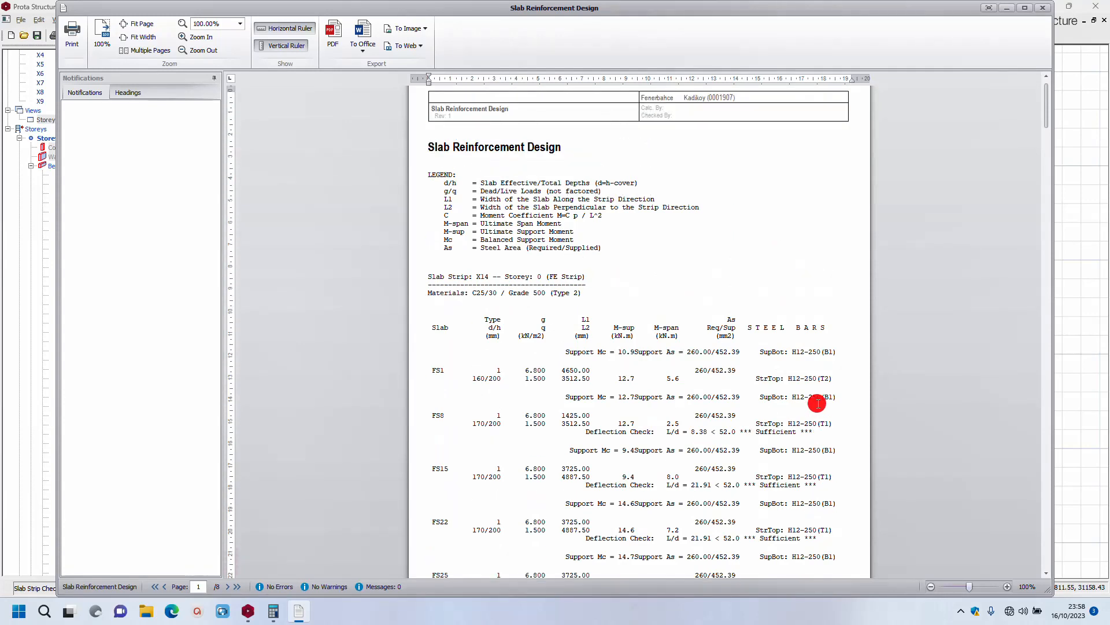
# - Review the slab report through strips X17 and X18, and compare the results with the earlier strips X15 and X16
pyautogui.scroll(-10, 817, 404)
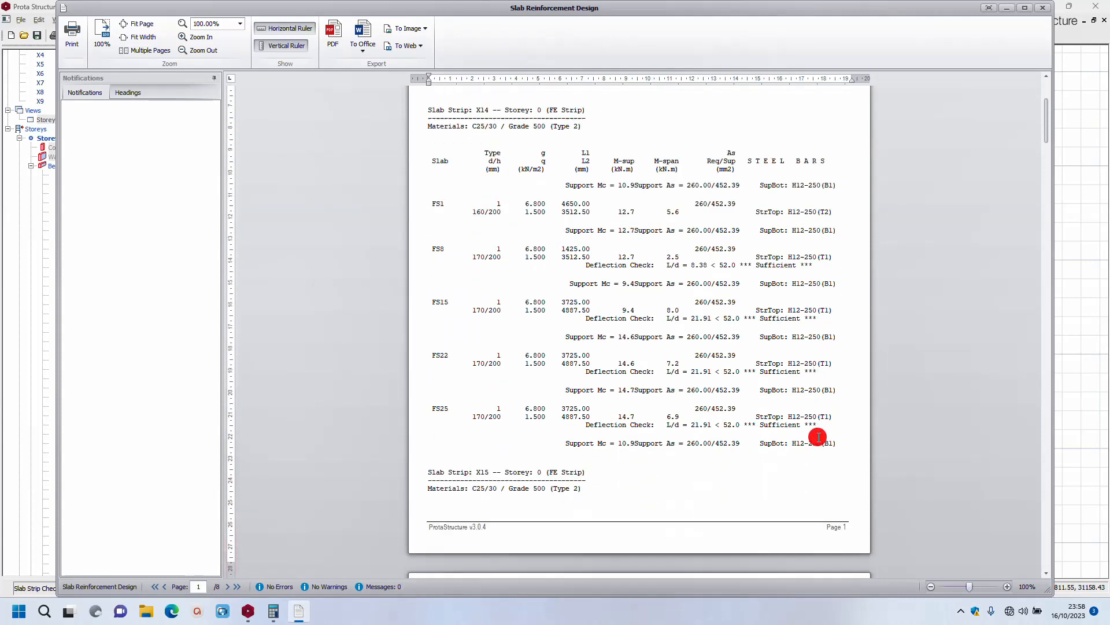
pyautogui.scroll(-15, 808, 427)
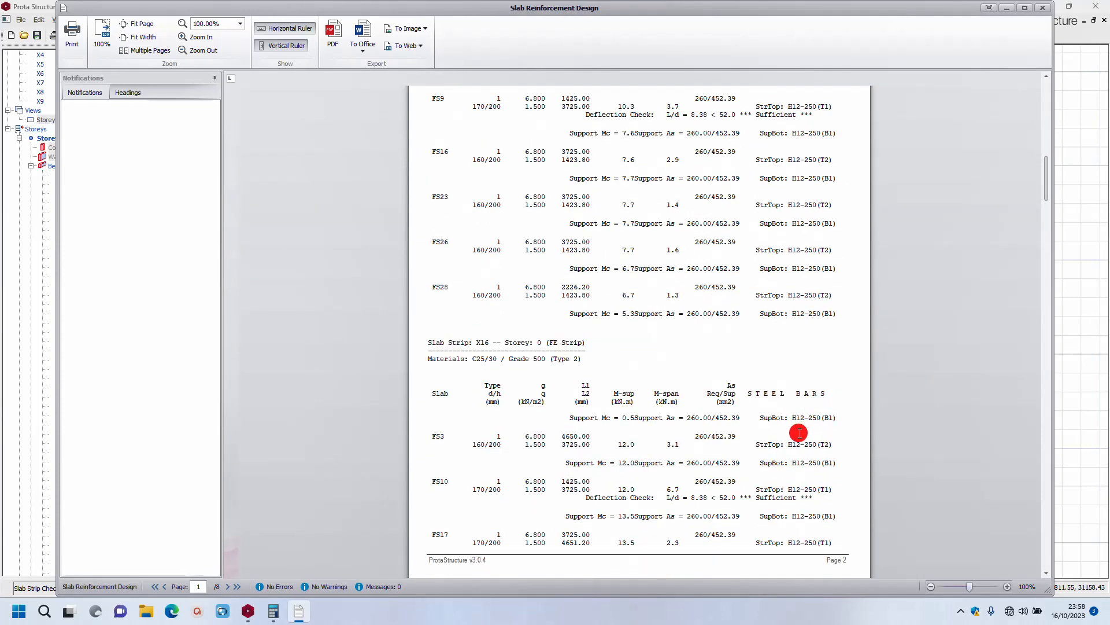
pyautogui.scroll(-8, 745, 436)
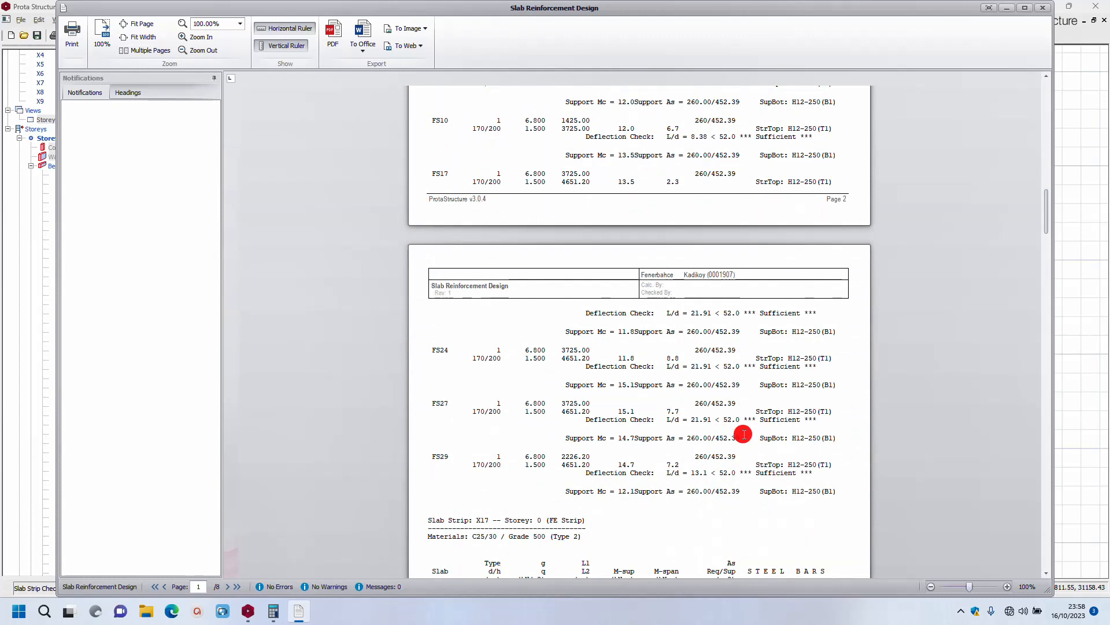
pyautogui.scroll(-4, 744, 434)
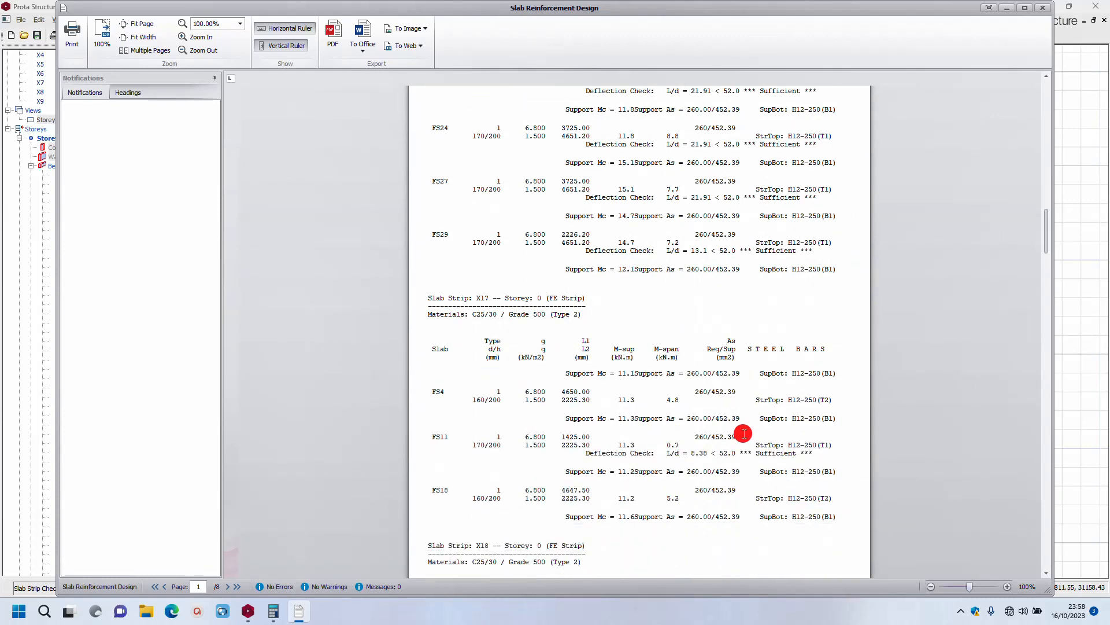
pyautogui.scroll(-4, 537, 441)
pyautogui.scroll(12, 550, 440)
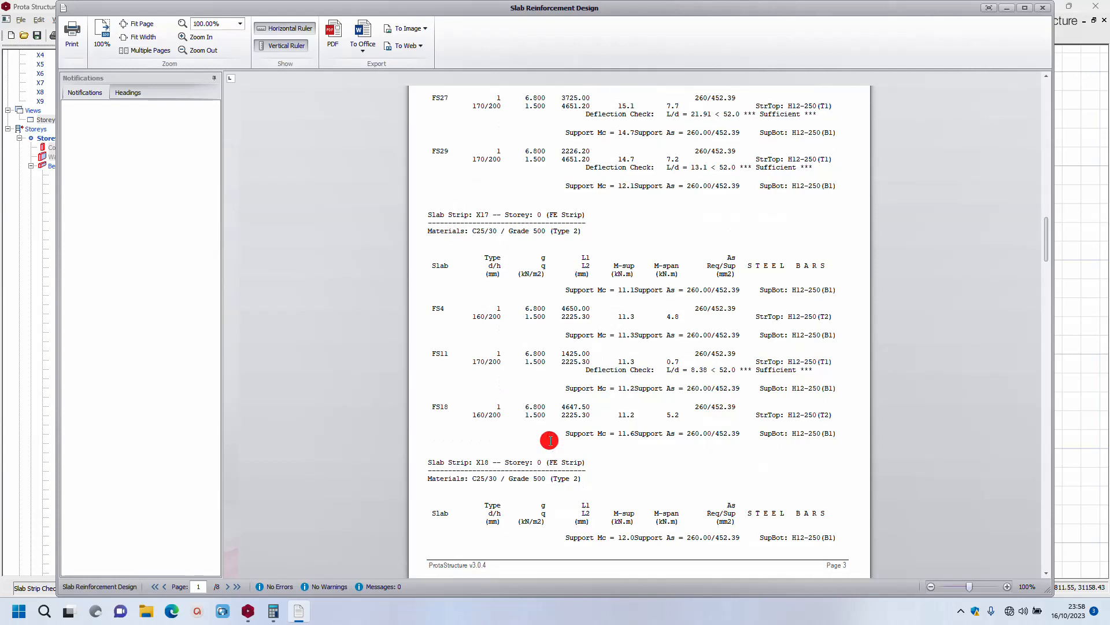
pyautogui.scroll(15, 554, 435)
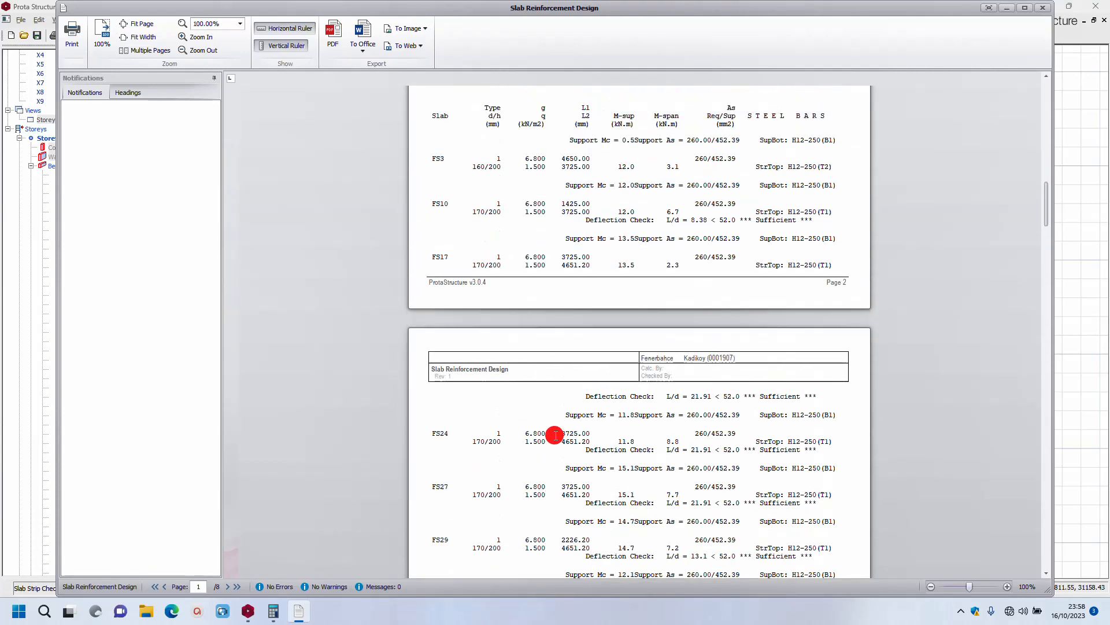
pyautogui.scroll(6, 555, 435)
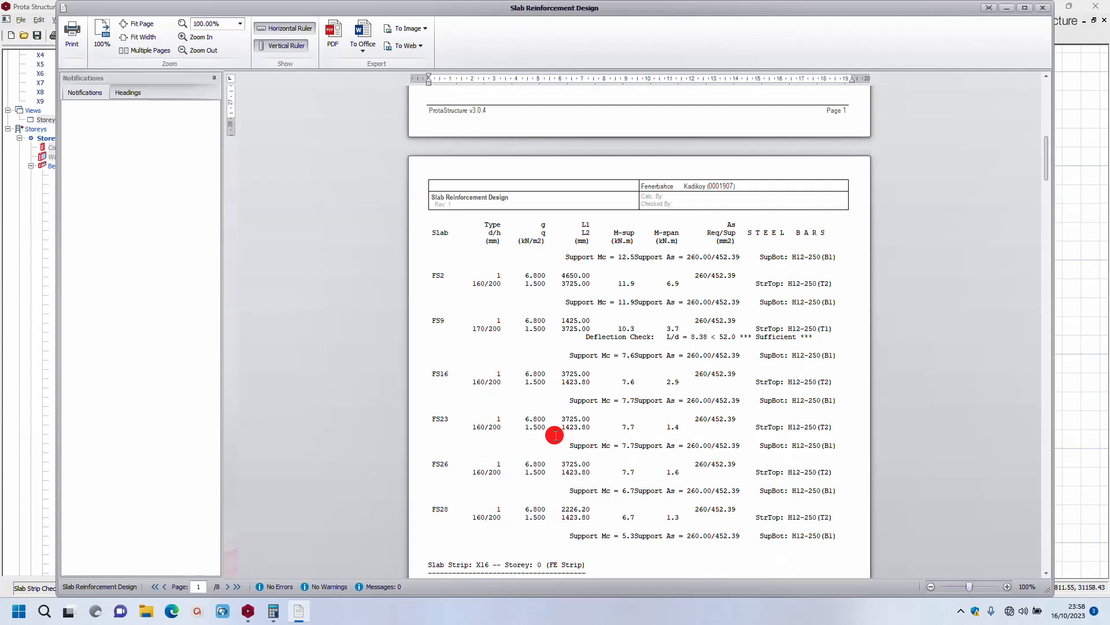
pyautogui.scroll(-15, 584, 397)
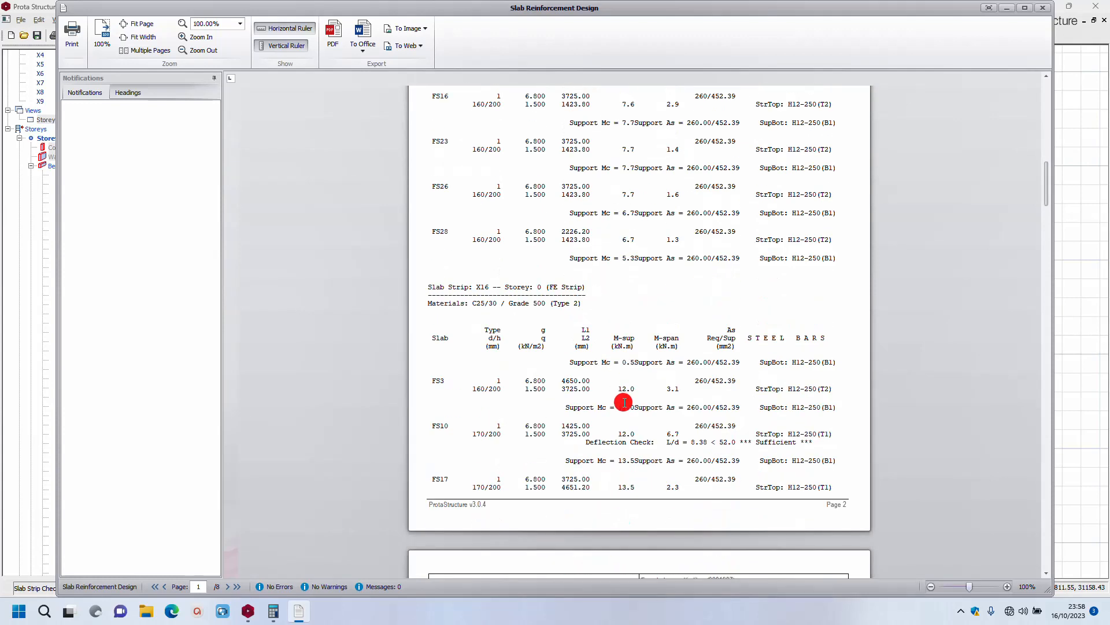
pyautogui.scroll(-4, 623, 403)
pyautogui.scroll(14, 624, 403)
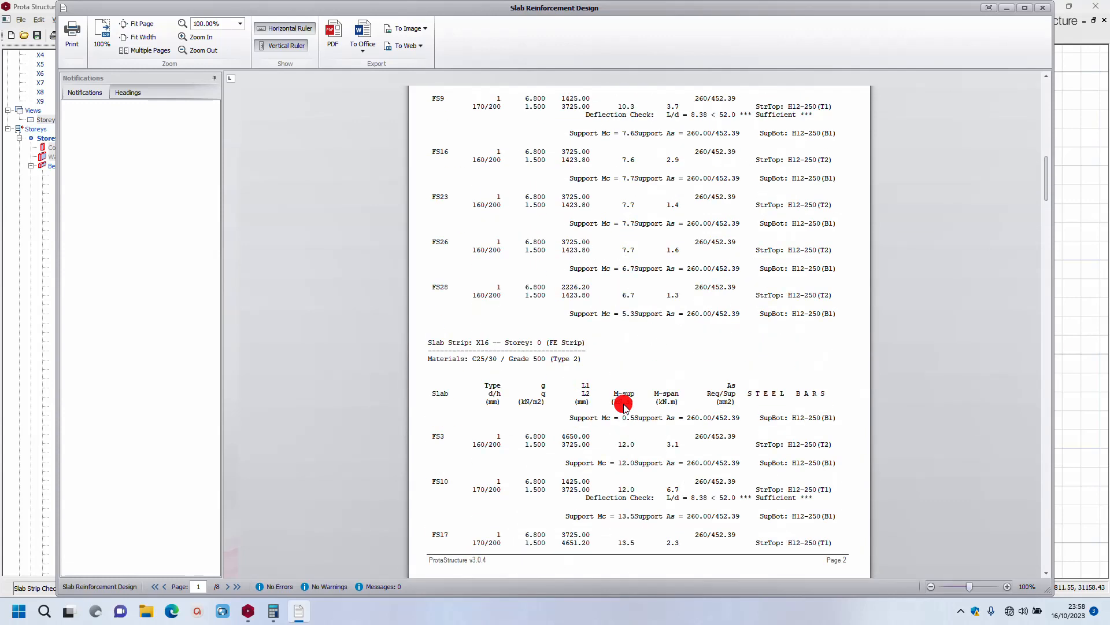
pyautogui.scroll(-5, 624, 403)
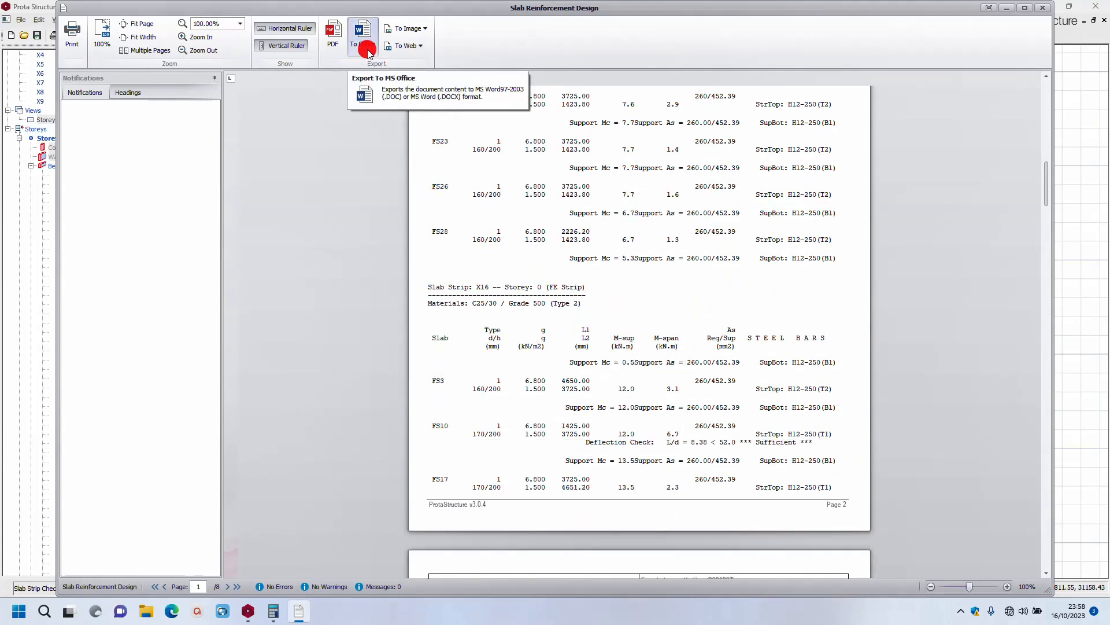
pyautogui.scroll(10, 570, 159)
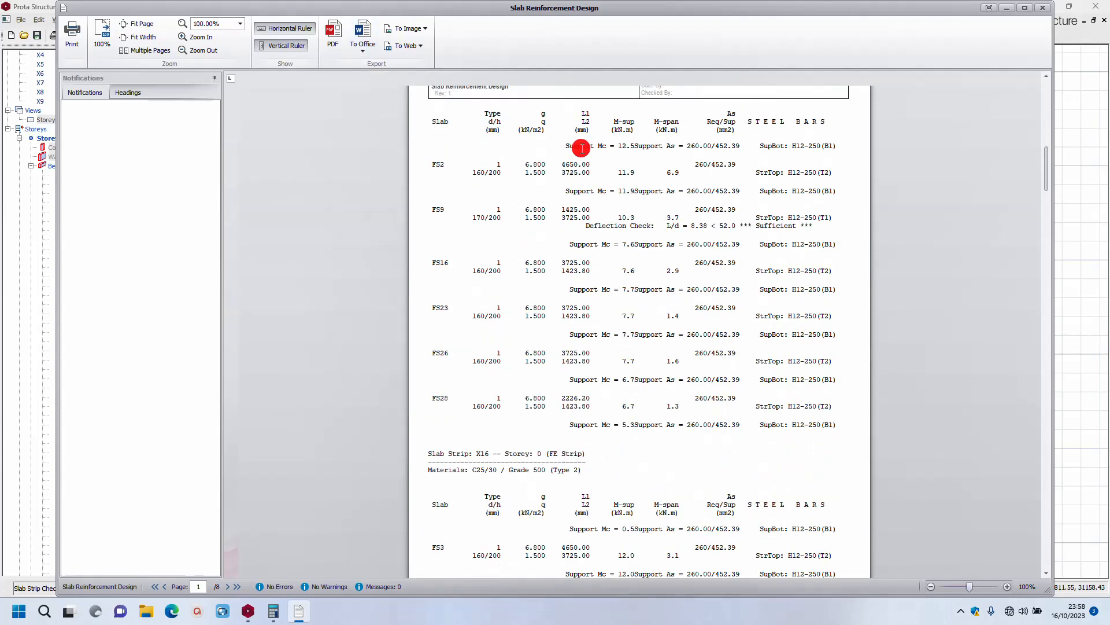
# - Export the slab reinforcement design report to the Export folder as a Word DOCX file, replacing the existing st.docx
pyautogui.click(372, 43)
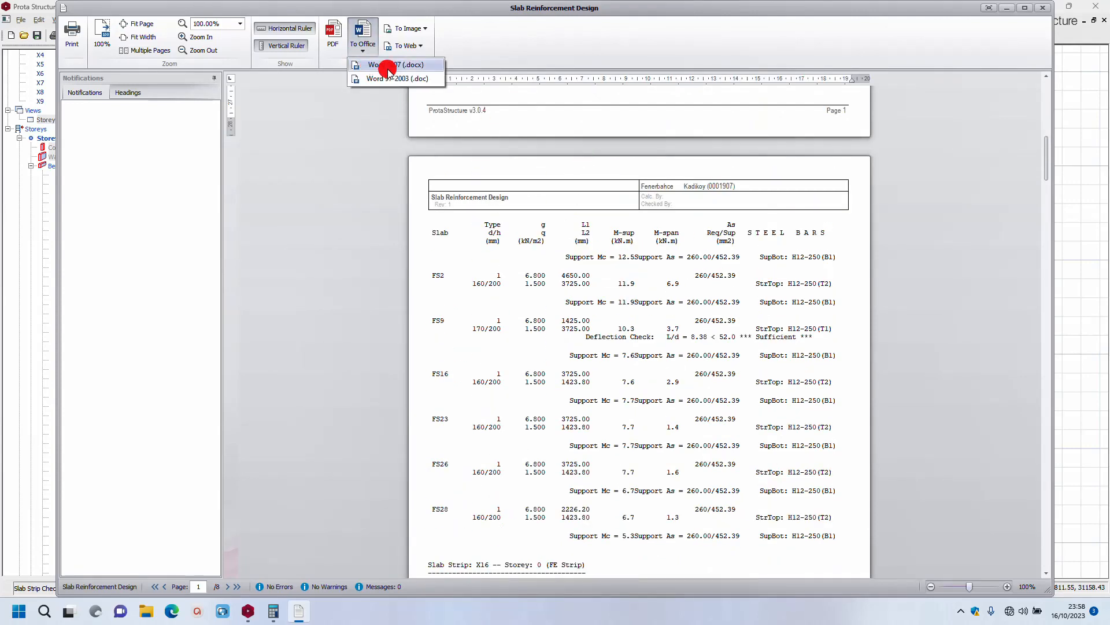
pyautogui.click(384, 79)
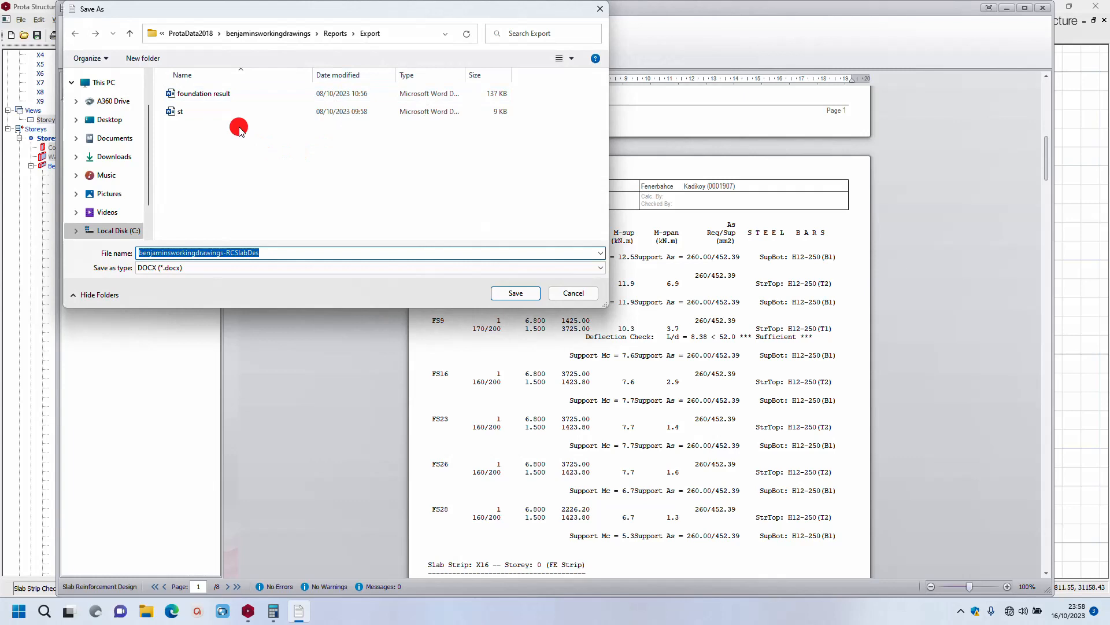
pyautogui.doubleClick(267, 96)
pyautogui.click(625, 303)
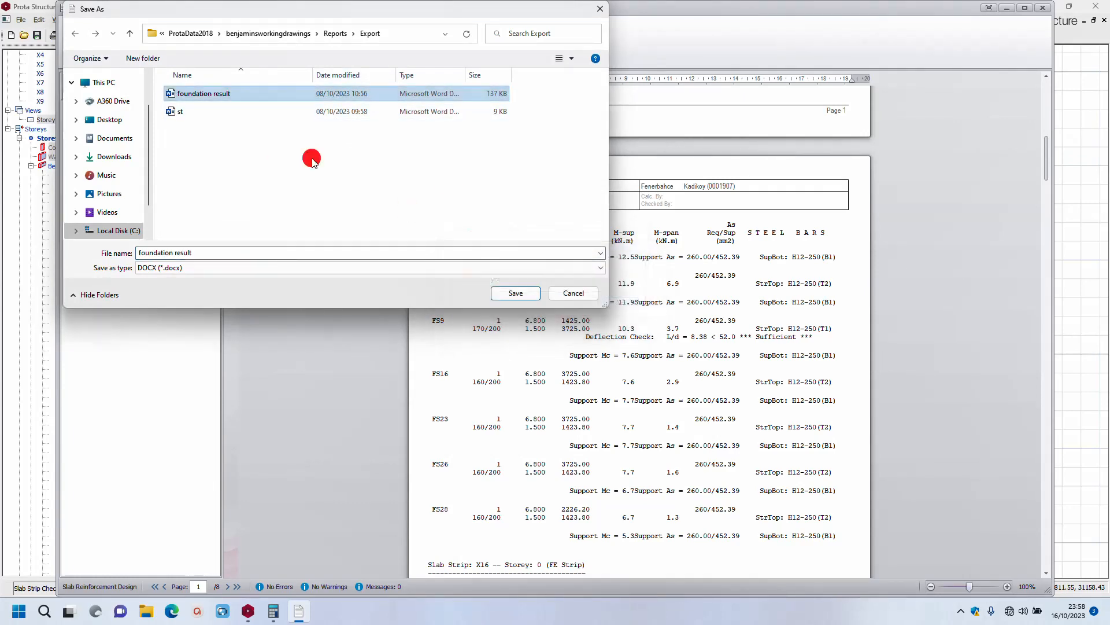
pyautogui.doubleClick(211, 110)
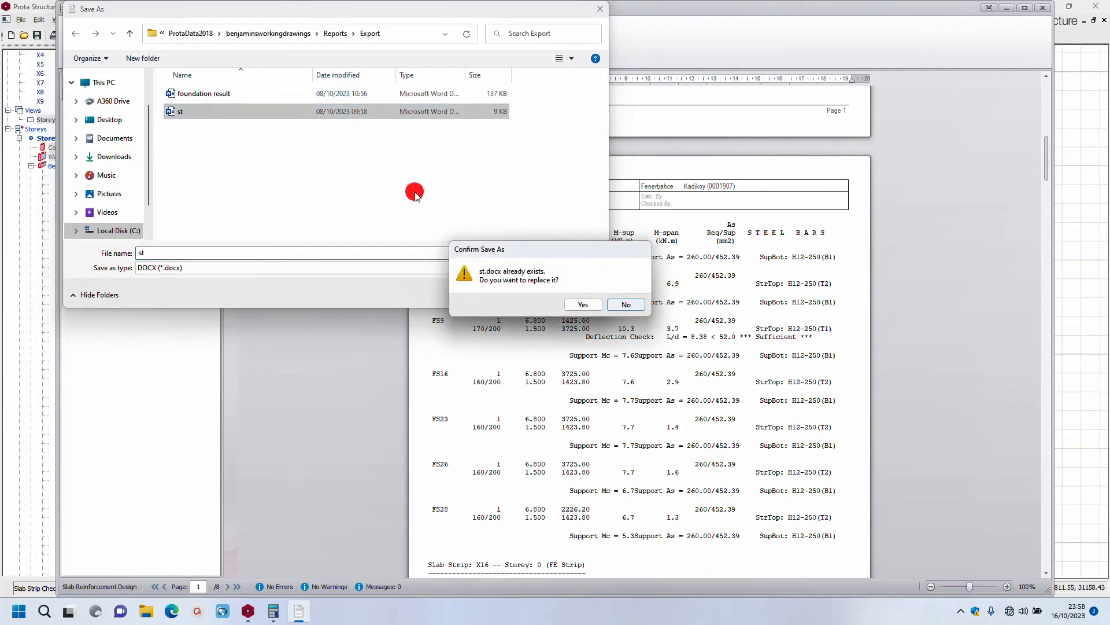
pyautogui.click(236, 94)
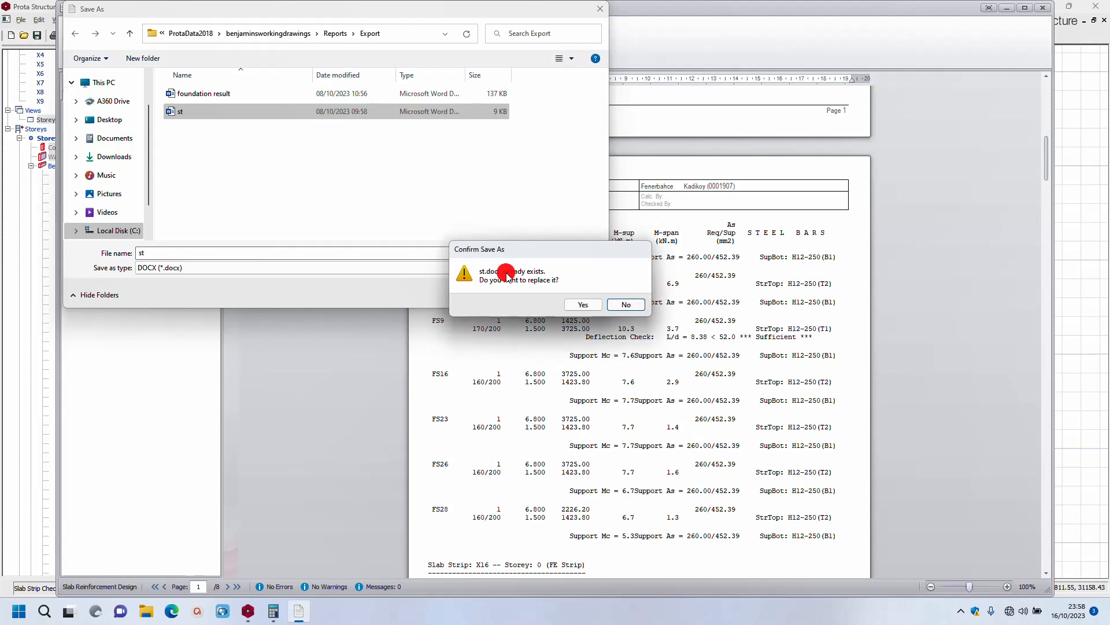
pyautogui.click(584, 306)
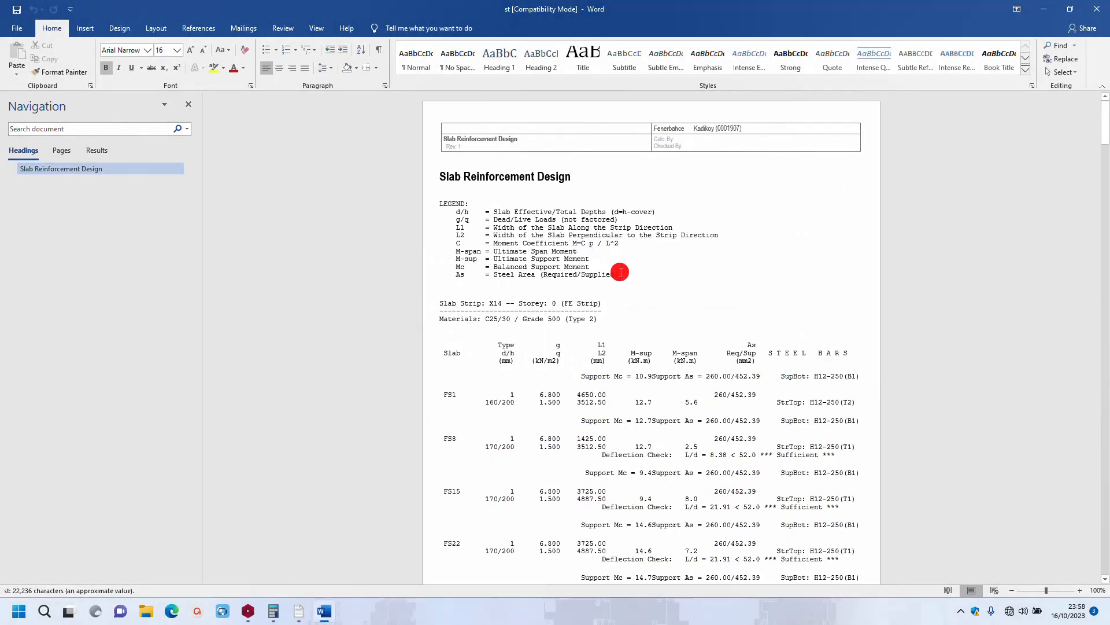
# - Look through the exported slab reinforcement report in Word and close the document
pyautogui.scroll(-15, 620, 272)
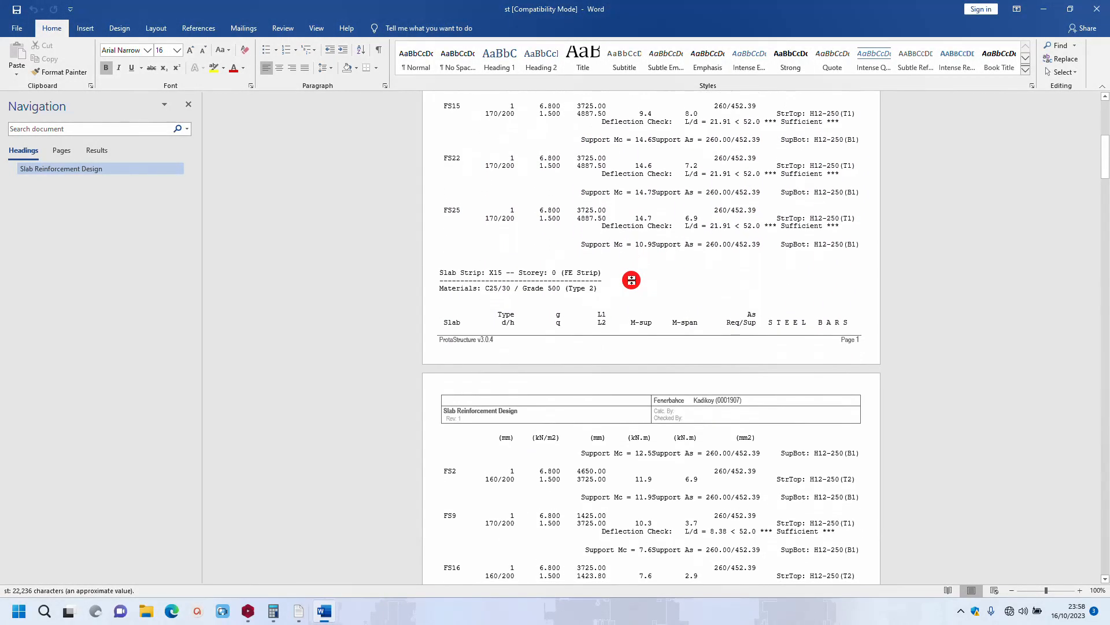
pyautogui.scroll(-15, 633, 280)
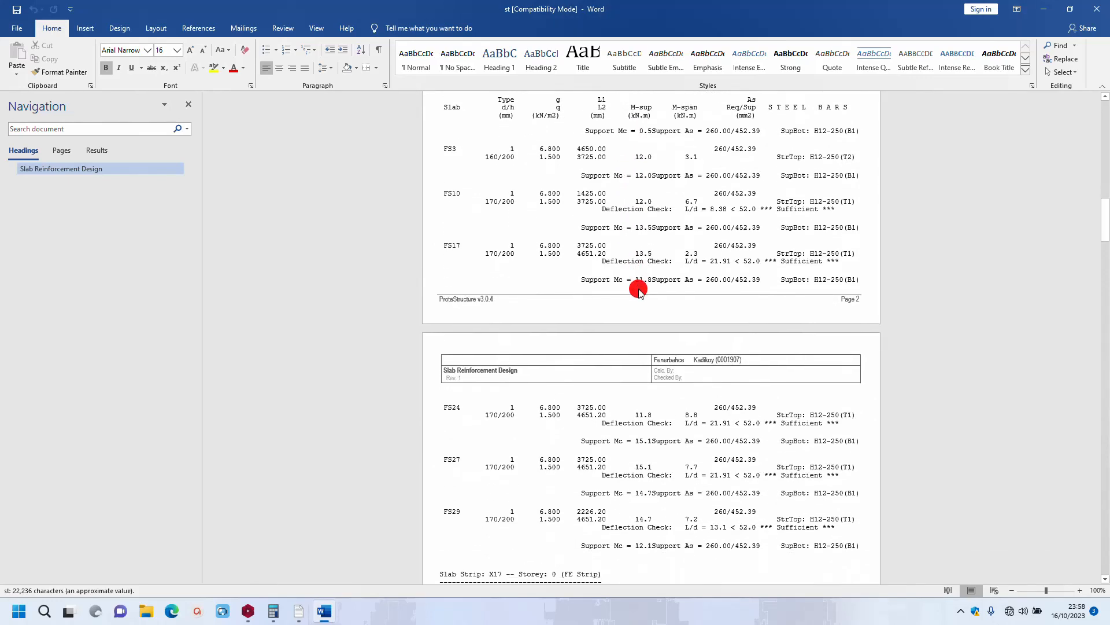
pyautogui.scroll(-2, 653, 287)
pyautogui.click(1097, 9)
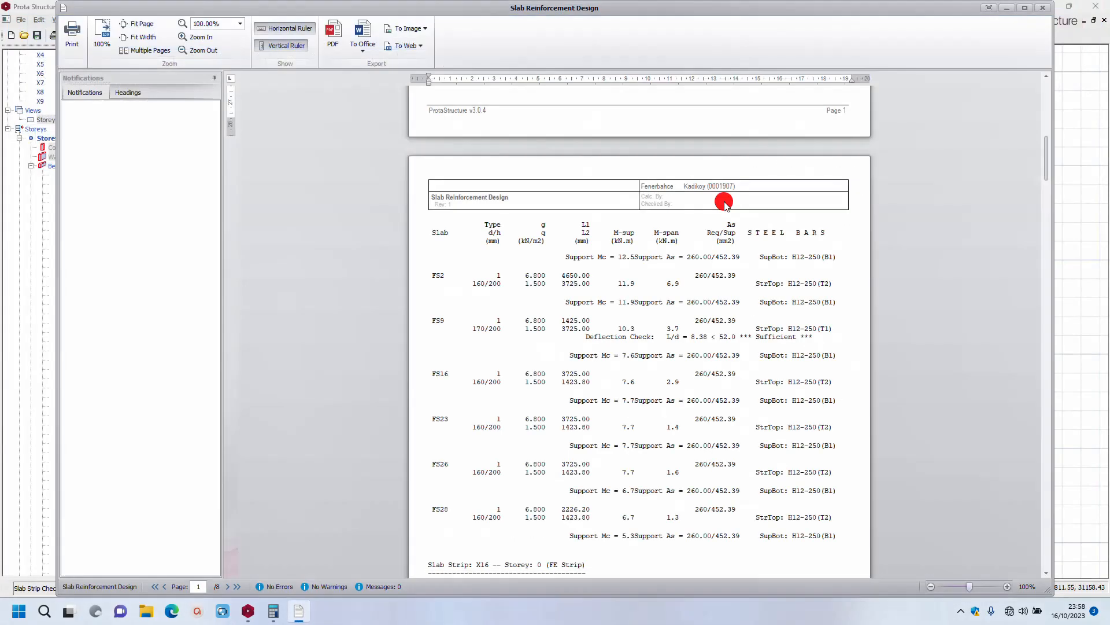
# - Export the slab reinforcement design report as a PDF to the Export folder under the suggested file name
pyautogui.click(331, 31)
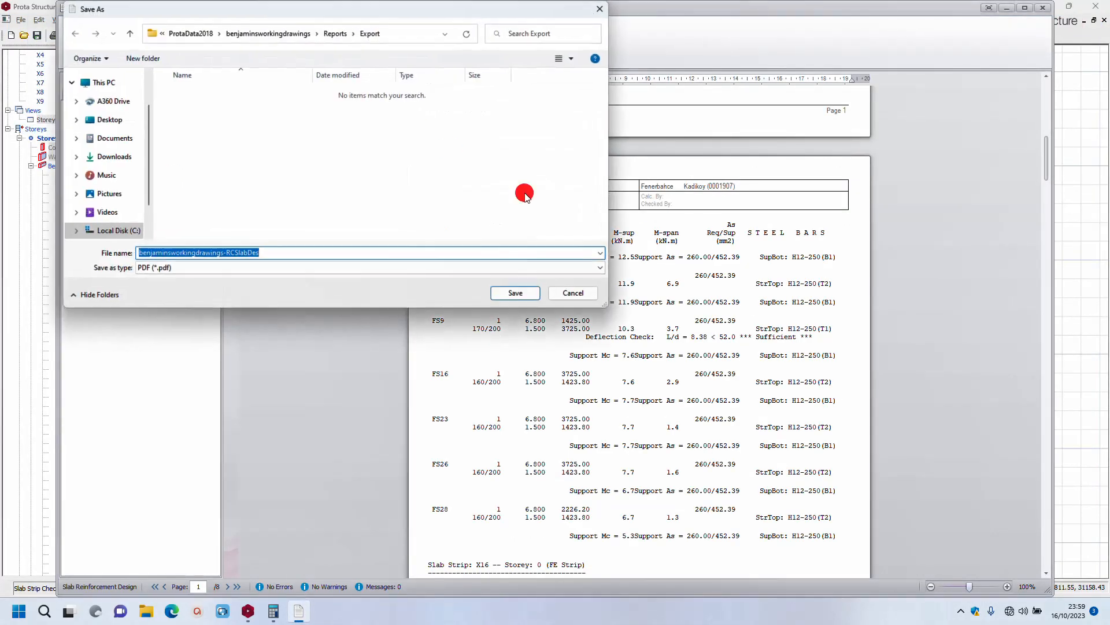
pyautogui.click(517, 293)
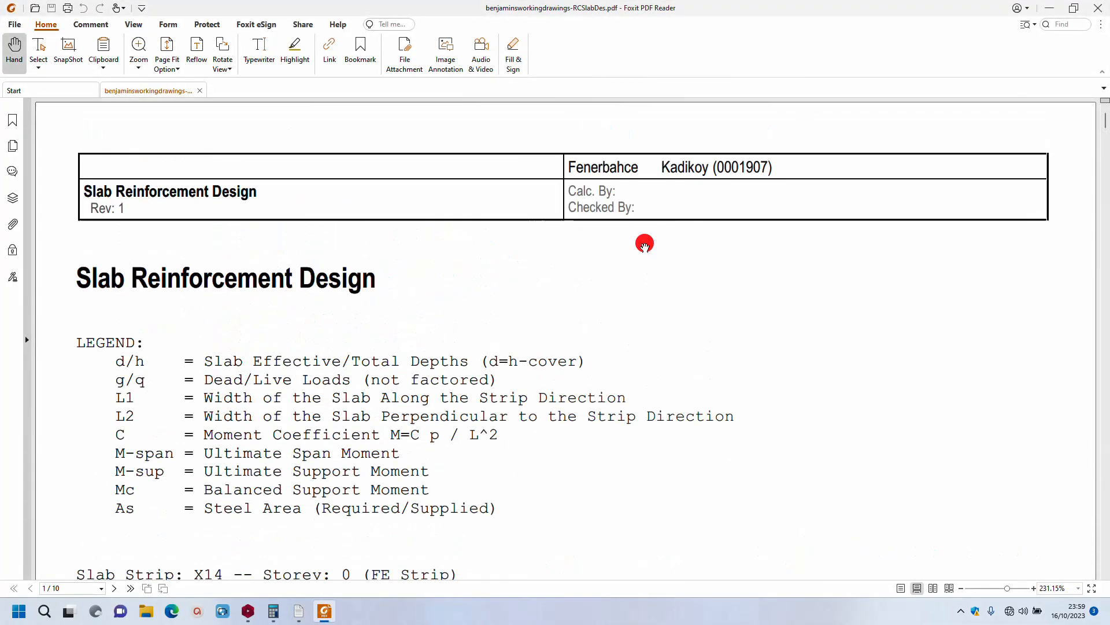
# - Look through strips X14 and X15 in the exported slab reinforcement PDF in Foxit PDF Reader, and close the reader
pyautogui.scroll(-12, 644, 246)
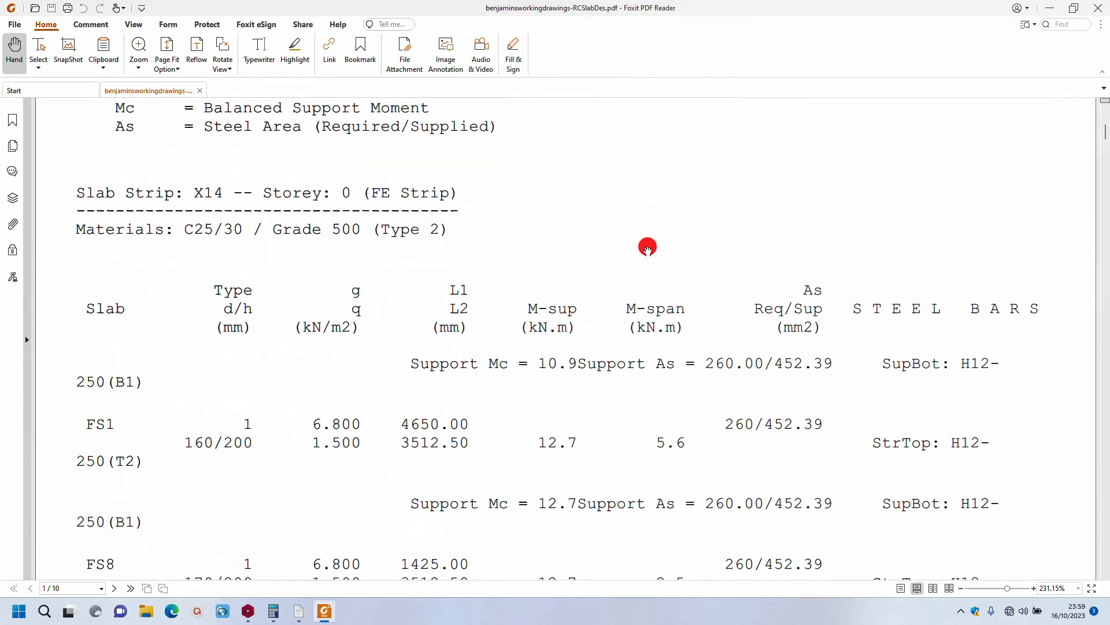
pyautogui.scroll(-15, 648, 256)
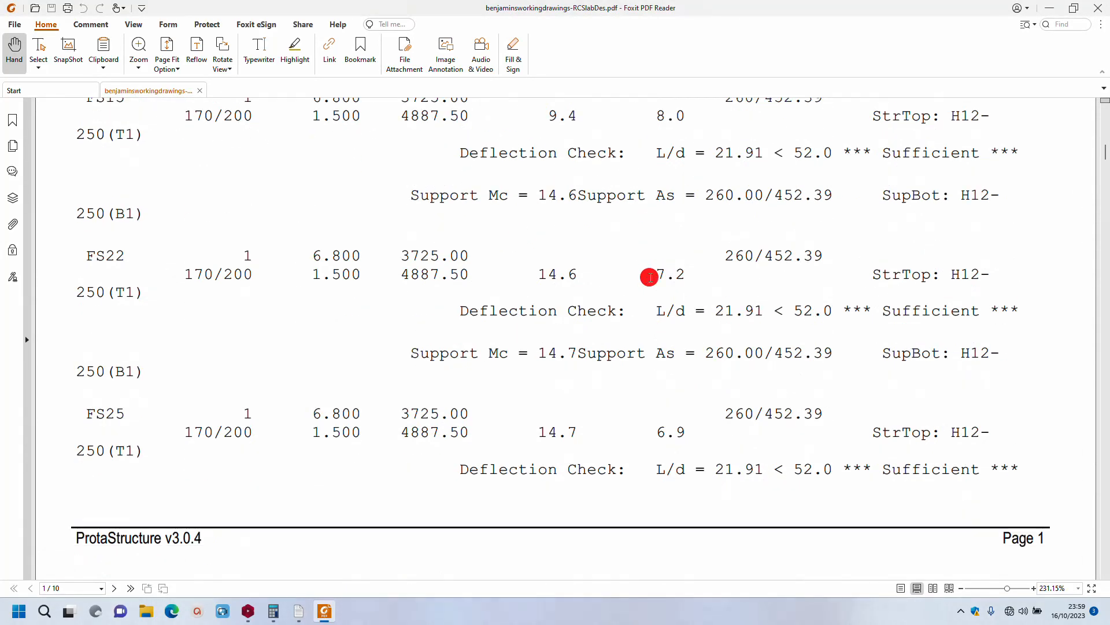
pyautogui.scroll(-15, 543, 284)
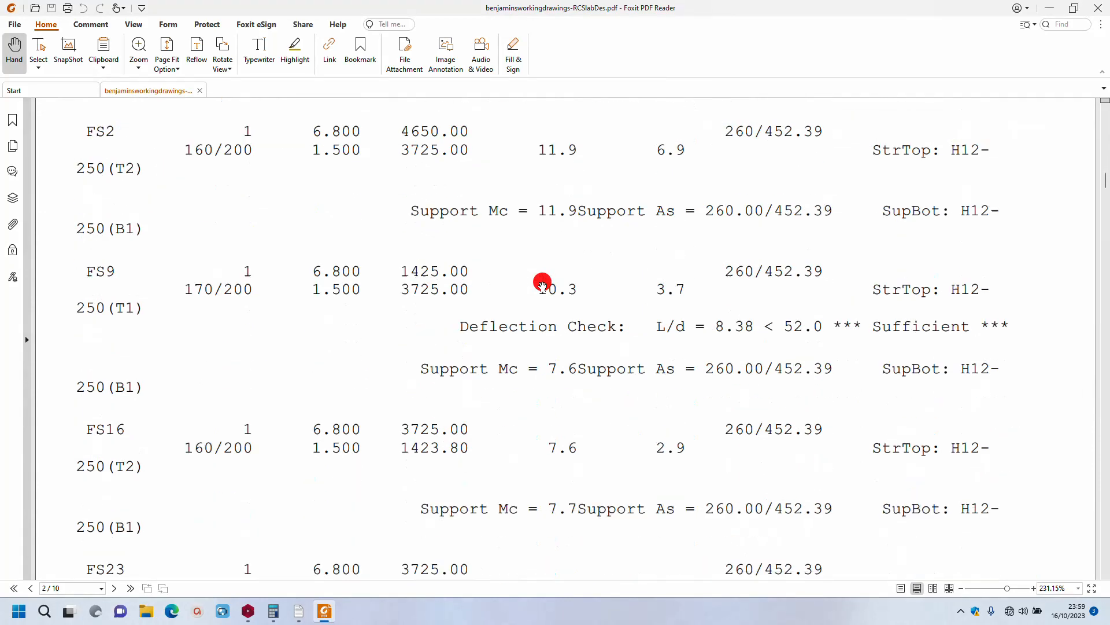
pyautogui.scroll(-4, 539, 293)
pyautogui.scroll(3, 537, 293)
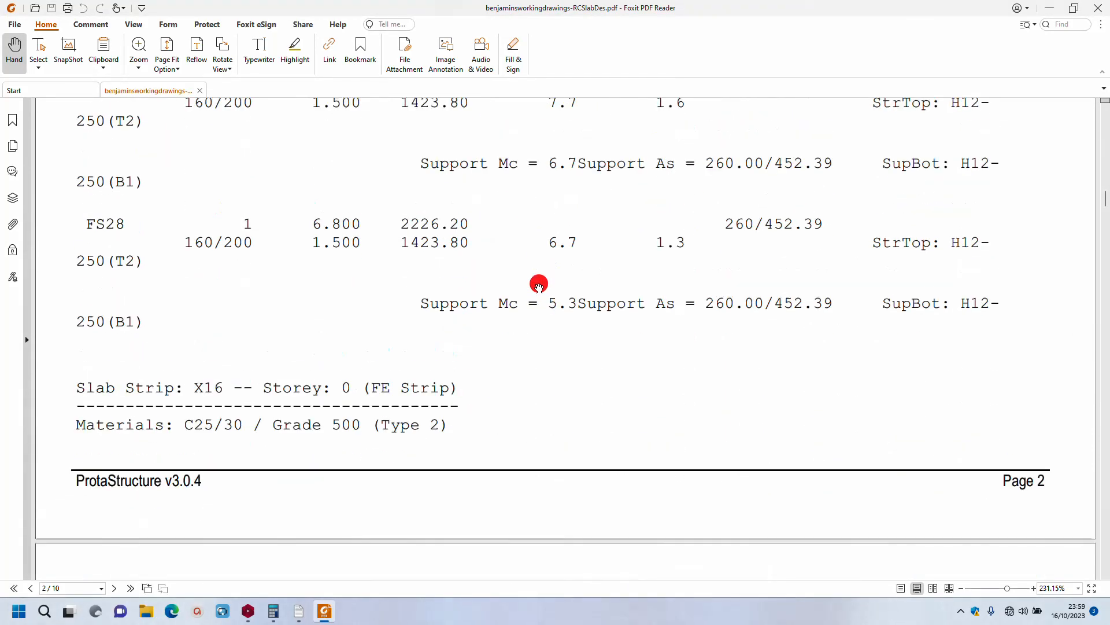
pyautogui.scroll(-2, 537, 289)
pyautogui.scroll(-2, 538, 285)
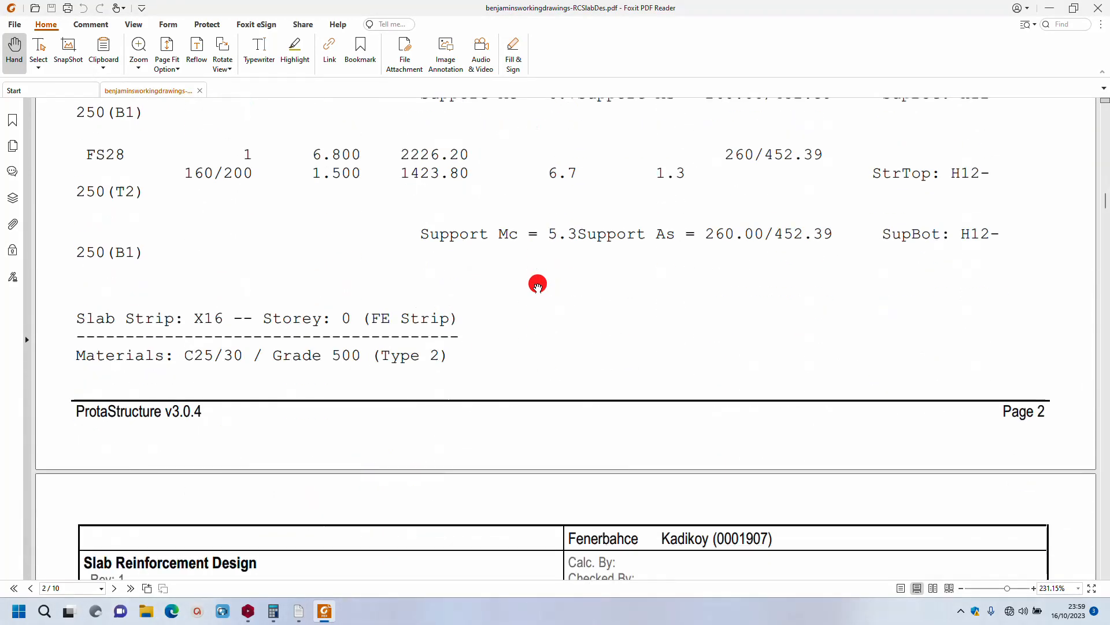
pyautogui.scroll(14, 537, 285)
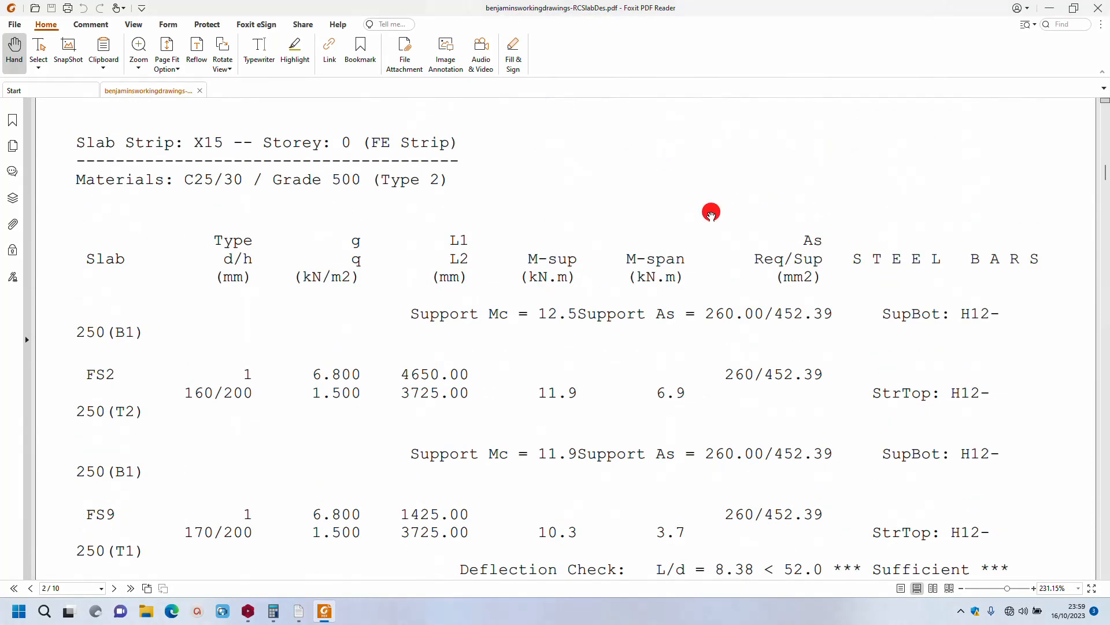
pyautogui.click(1099, 5)
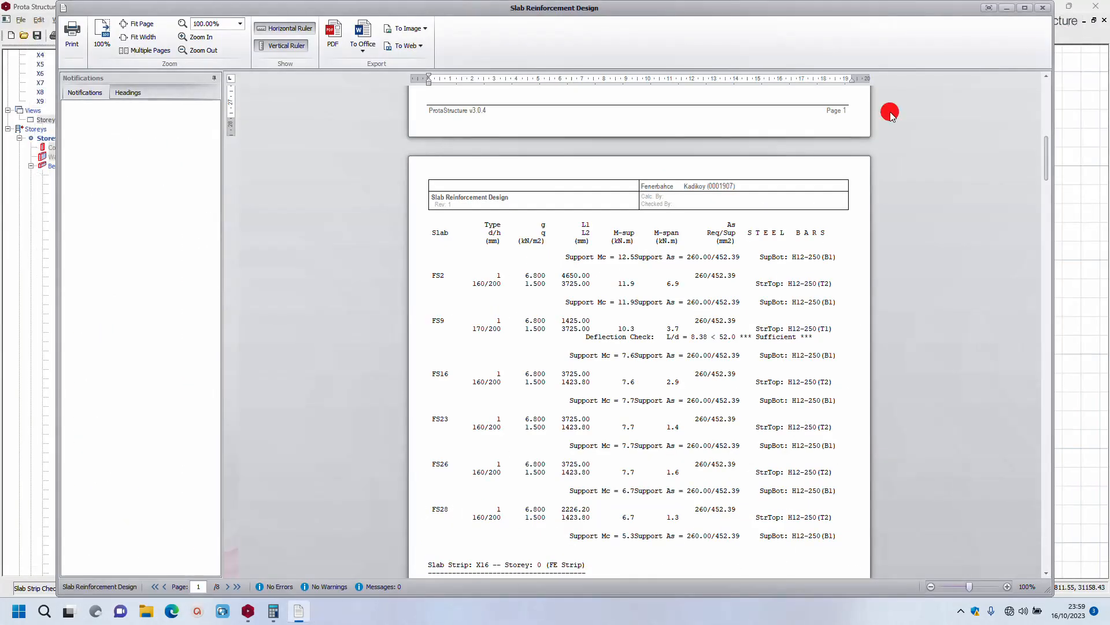
# - Close the slab reinforcement report preview and leave the slab analysis and design settings without running another design
pyautogui.scroll(-5, 585, 174)
pyautogui.scroll(1, 694, 168)
pyautogui.scroll(3, 793, 163)
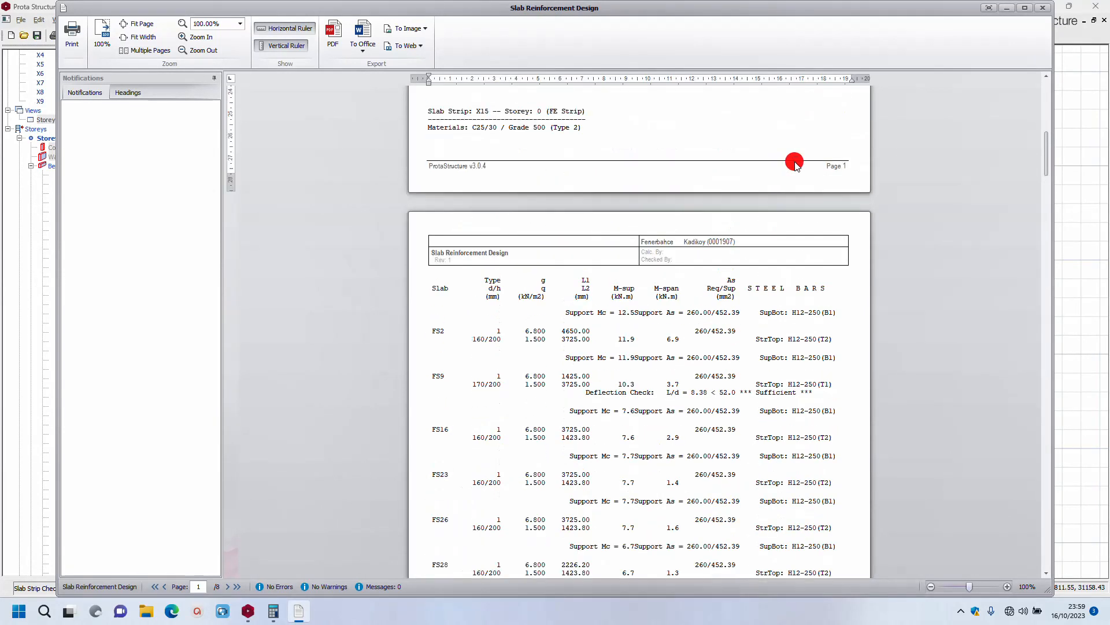
pyautogui.click(1046, 8)
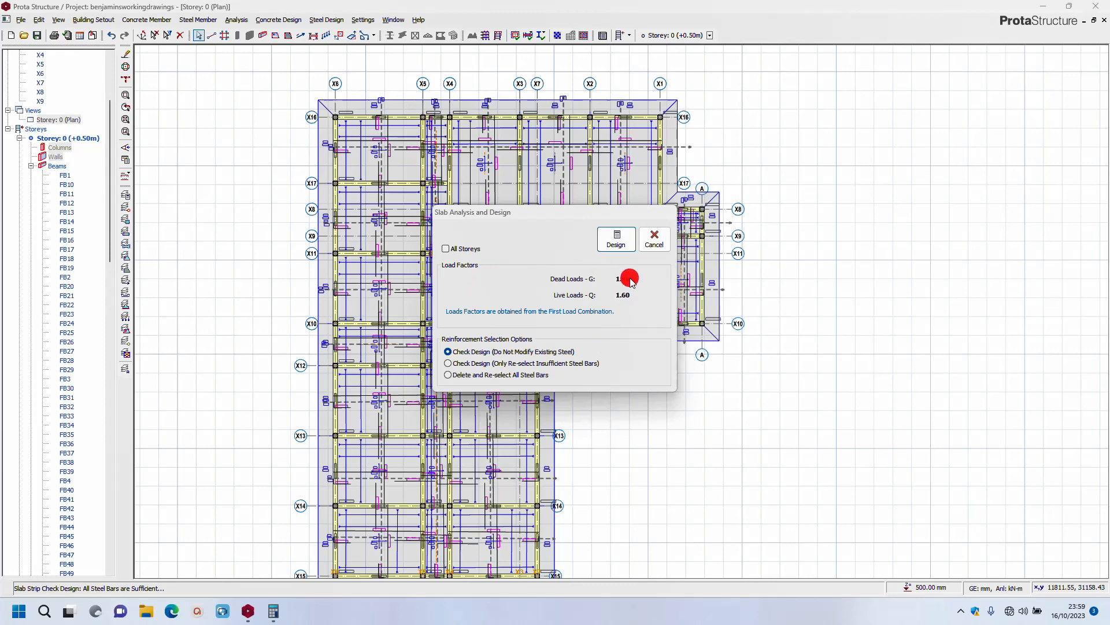
pyautogui.click(654, 238)
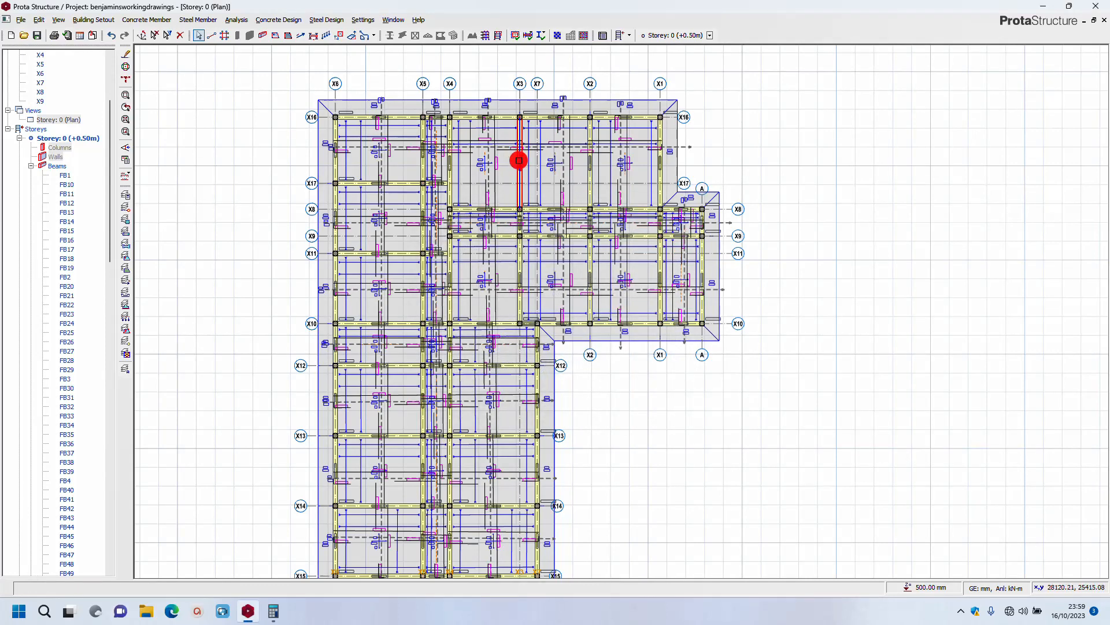
pyautogui.scroll(-3, 519, 161)
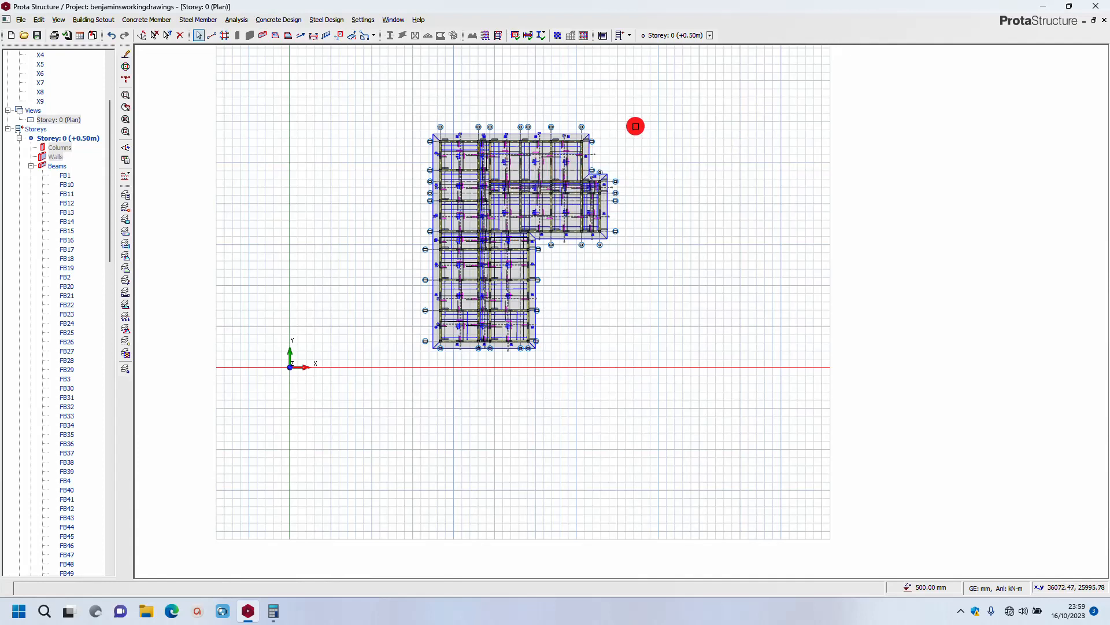
pyautogui.moveTo(615, 107); pyautogui.dragTo(416, 368)
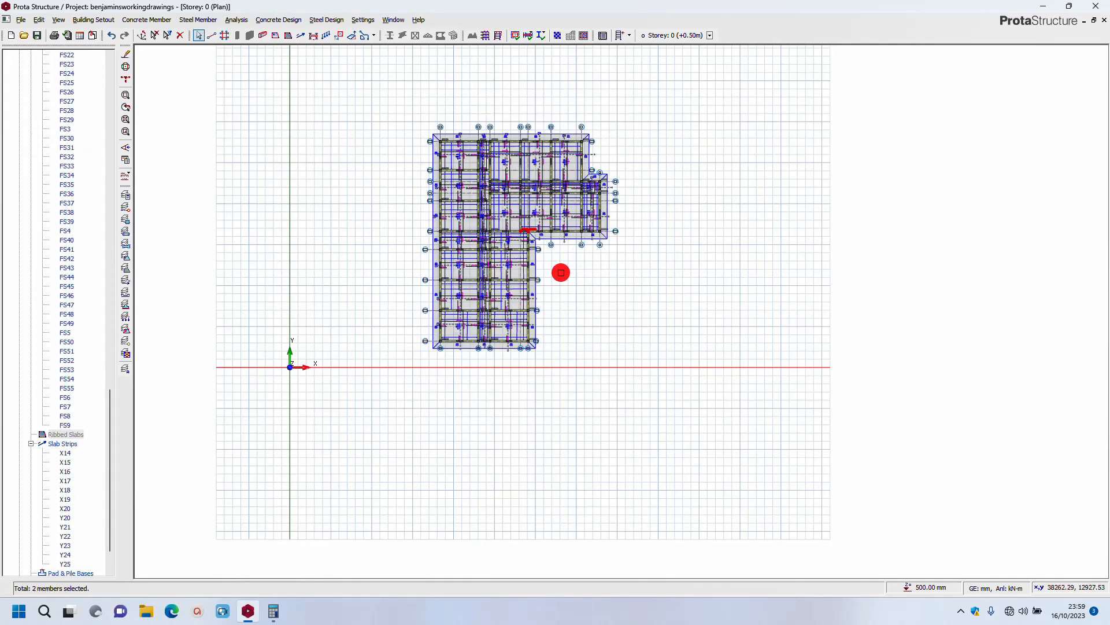
pyautogui.scroll(5, 522, 248)
pyautogui.click(608, 289)
pyautogui.scroll(-5, 608, 289)
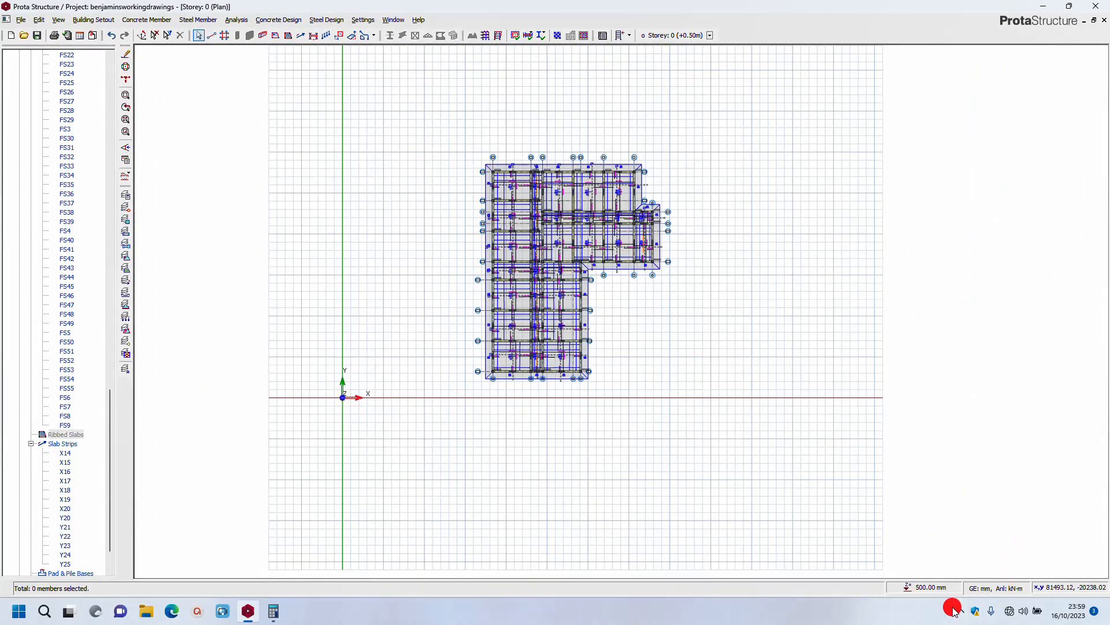
pyautogui.click(956, 612)
pyautogui.click(961, 554)
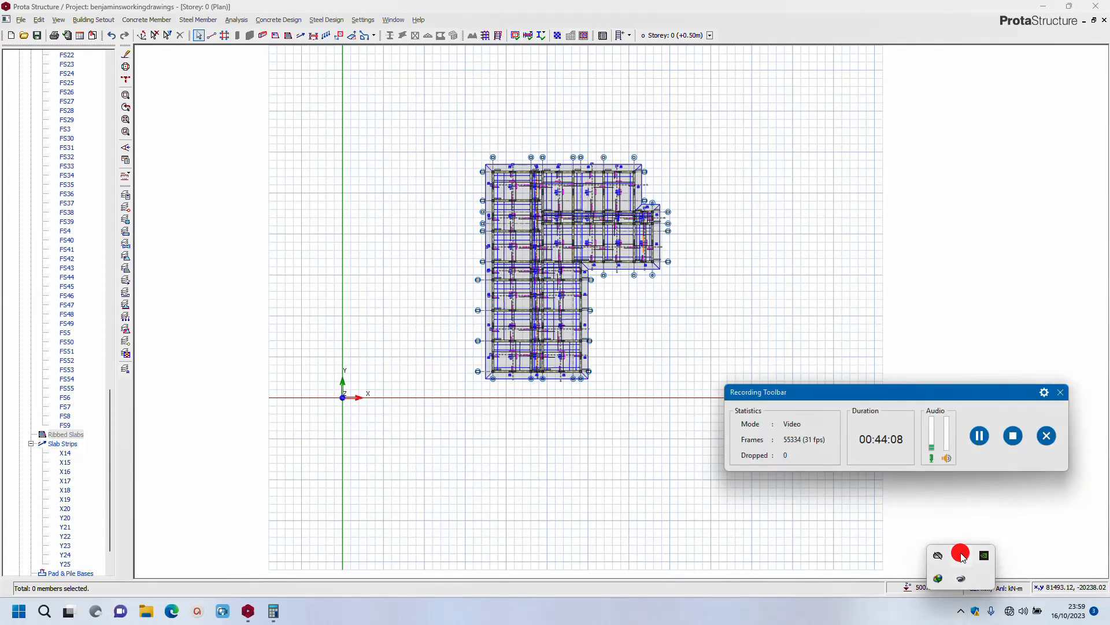